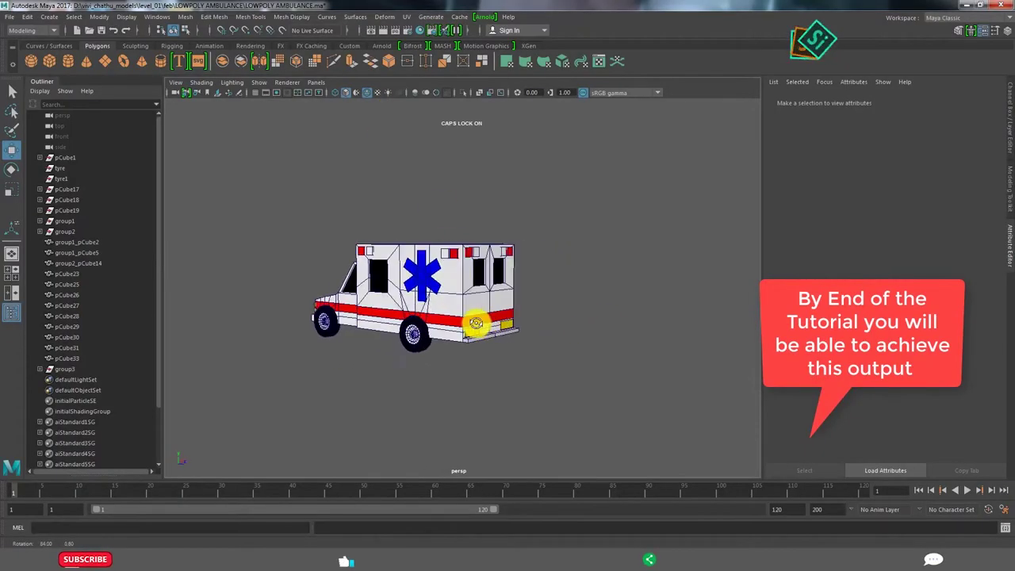
Orbit the finished low-poly ambulance to view it from the front, rear and side
mouse_move(475, 323)
left_mouse_down("alt")
mouse_move(390, 321)
mouse_move(514, 355)
left_mouse_up("alt")
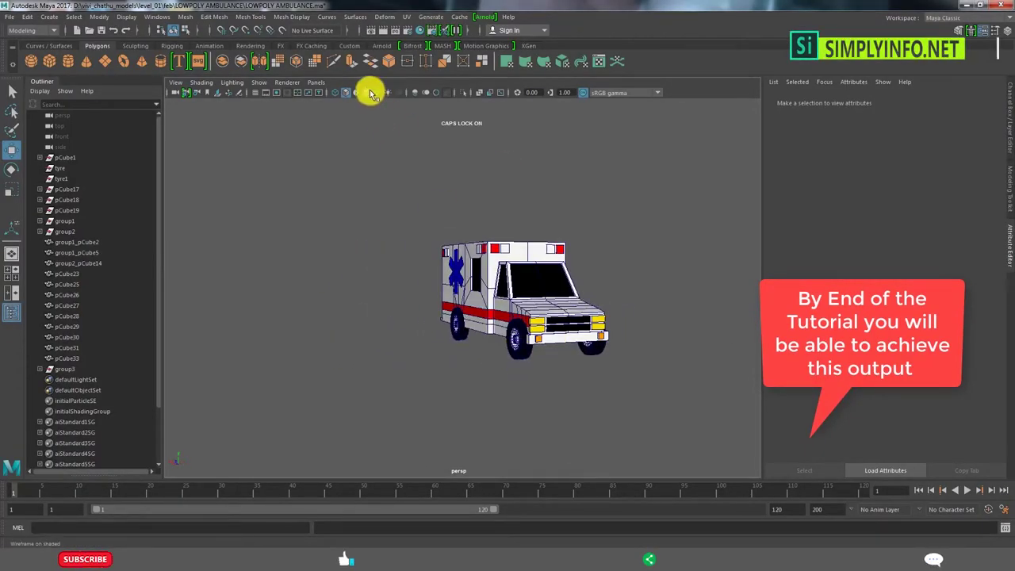
mouse_move(448, 185)
left_mouse_down("alt")
mouse_move(526, 277)
mouse_move(499, 301)
mouse_move(487, 344)
mouse_move(529, 345)
left_mouse_up("alt")
mouse_move(659, 337)
left_mouse_down("alt")
mouse_move(580, 326)
mouse_move(600, 328)
mouse_move(600, 309)
left_mouse_up("alt")
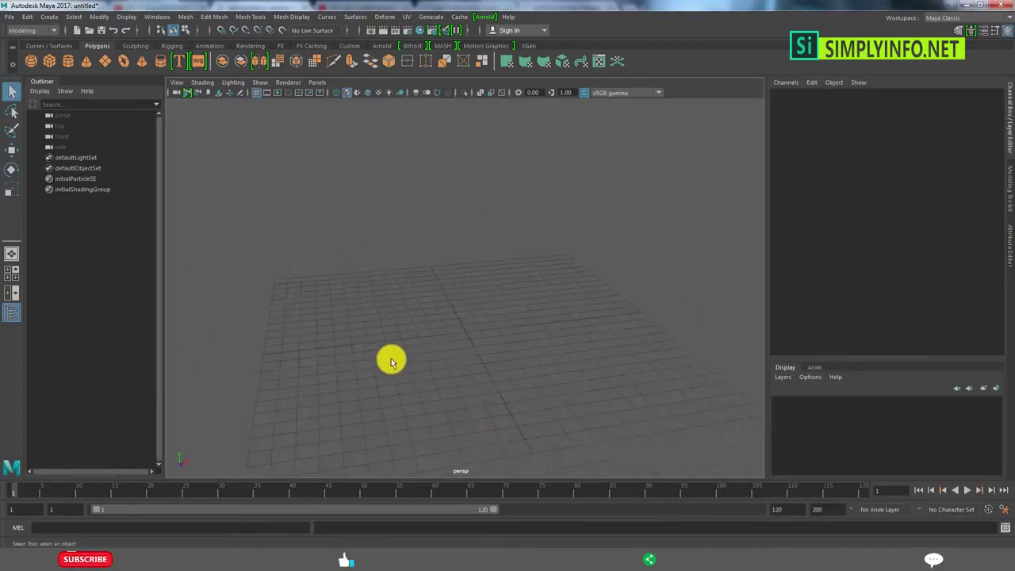
Draw a polygon cube on the grid, move it off the origin and select its four top vertices
left_click_drag(442, 318, 466, 319)
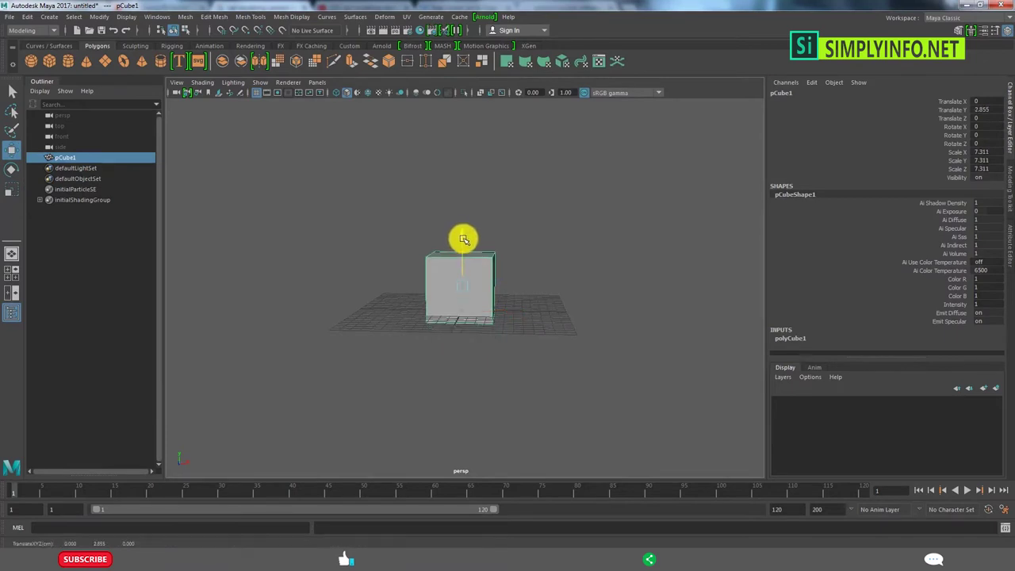
mouse_move(517, 292)
left_mouse_down("alt")
mouse_move(523, 271)
mouse_move(498, 245)
left_mouse_up("alt")
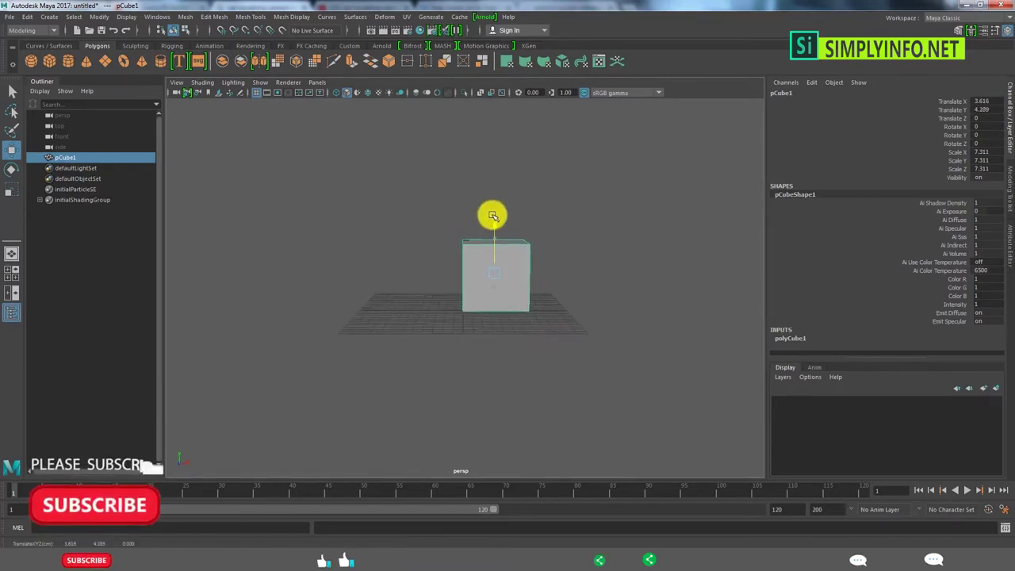
key("F9")
left_click_drag(571, 277, 415, 246, "alt")
left_click_drag(416, 208, 544, 277)
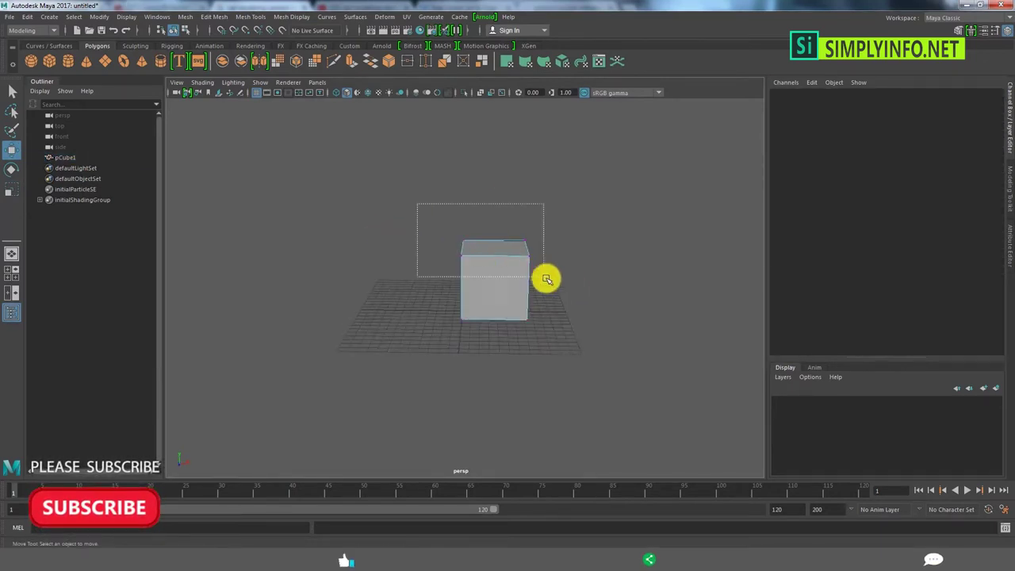
left_click_drag(413, 264, 391, 292, "alt")
Lower the cube's top vertices to flatten it into a low box
key("F8")
mouse_move(497, 270)
left_mouse_down("alt")
mouse_move(419, 305)
mouse_move(465, 283)
left_mouse_up("alt")
key("w")
key("F9")
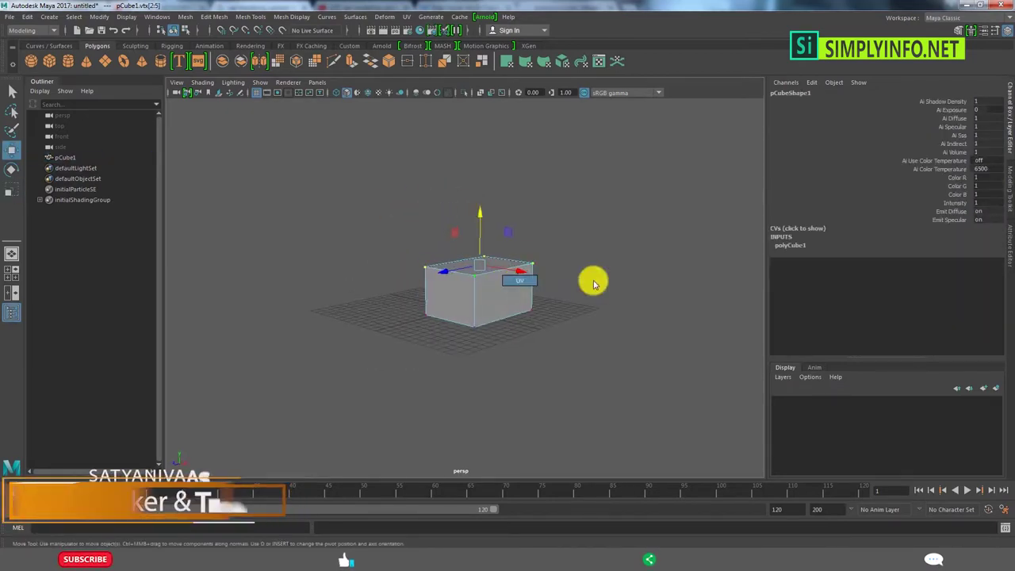
key("F8")
left_click_drag(593, 280, 503, 336, "alt")
left_click(527, 295)
mouse_move(527, 295)
left_mouse_down("alt")
mouse_move(532, 261)
mouse_move(436, 270)
mouse_move(471, 336)
mouse_move(403, 323)
left_mouse_up("alt")
scroll(471, 336, "down", 2)
Deselect the cube and isolate the view so the existing cube is hidden
key("F9")
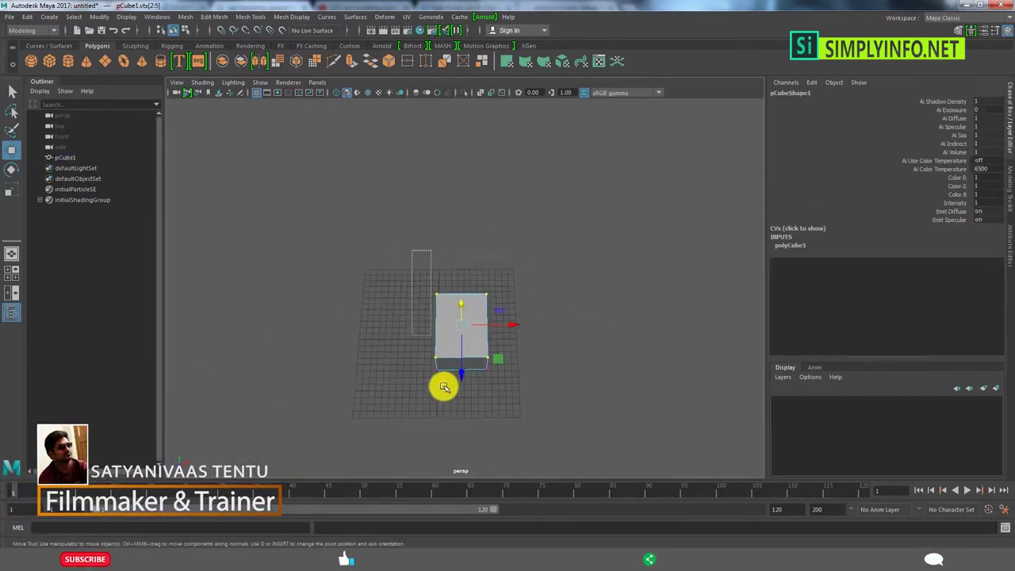
key("F8")
mouse_move(466, 322)
left_mouse_down("alt")
mouse_move(516, 299)
mouse_move(452, 323)
mouse_move(474, 354)
left_mouse_up("alt")
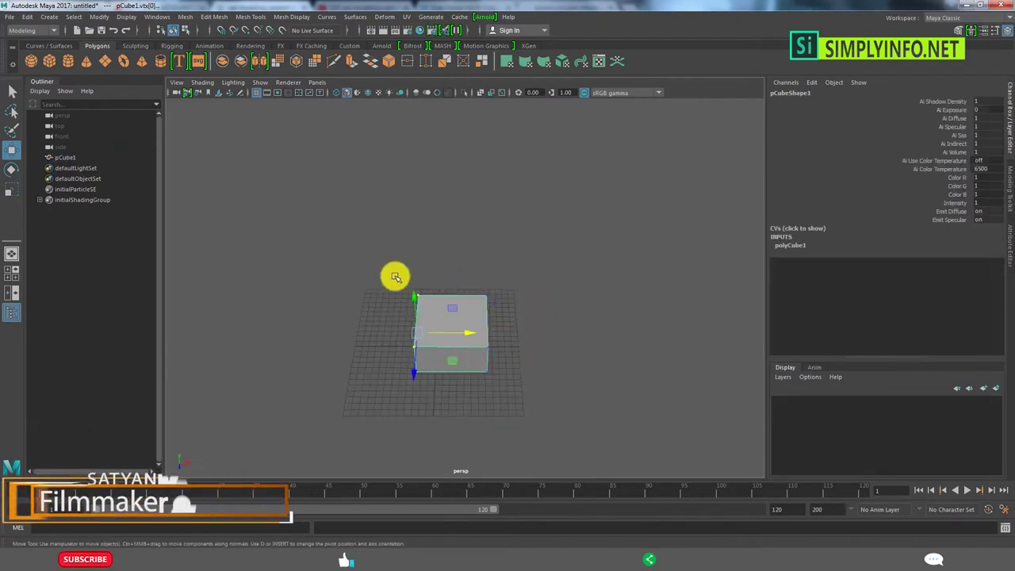
left_click(547, 299)
left_click_drag(547, 300, 424, 319, "alt")
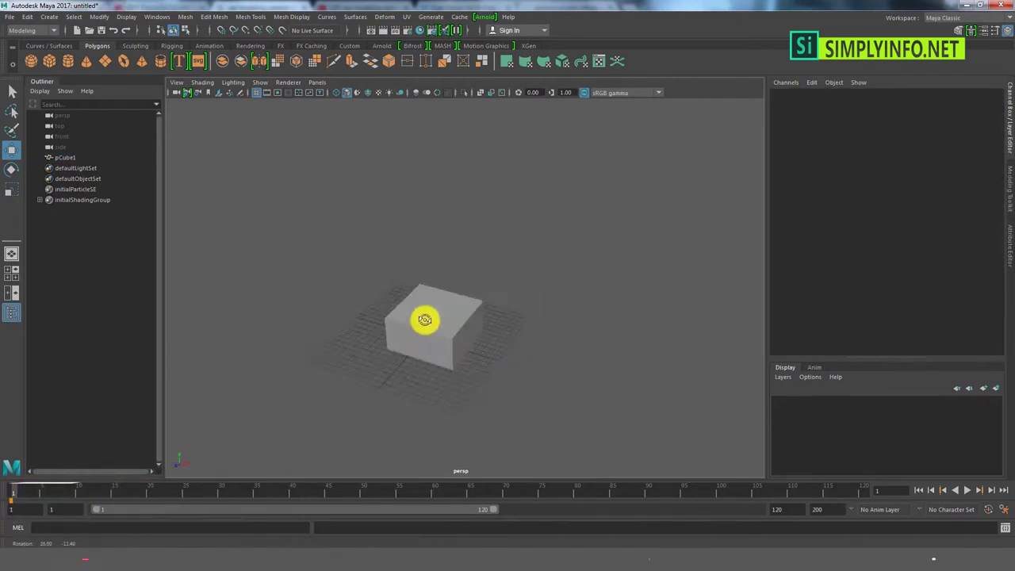
key("ctrl+1")
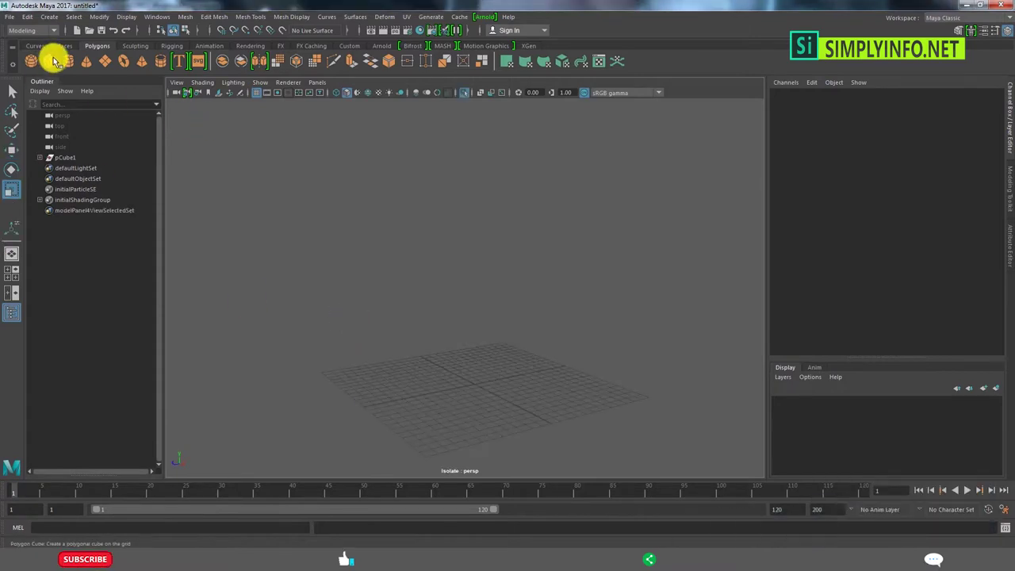
Create a second polygon cube and scale it to about 8.179 × 3.687 × 9.657
left_click(54, 62)
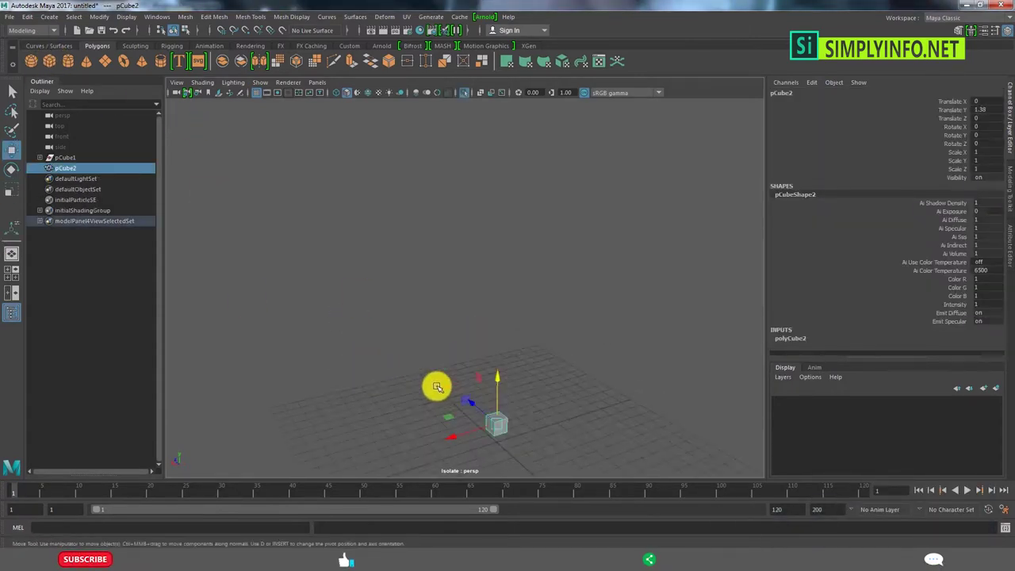
mouse_move(437, 386)
left_mouse_down("alt")
mouse_move(443, 287)
mouse_move(550, 303)
mouse_move(453, 272)
left_mouse_up("alt")
left_click_drag(433, 308, 417, 314, "alt")
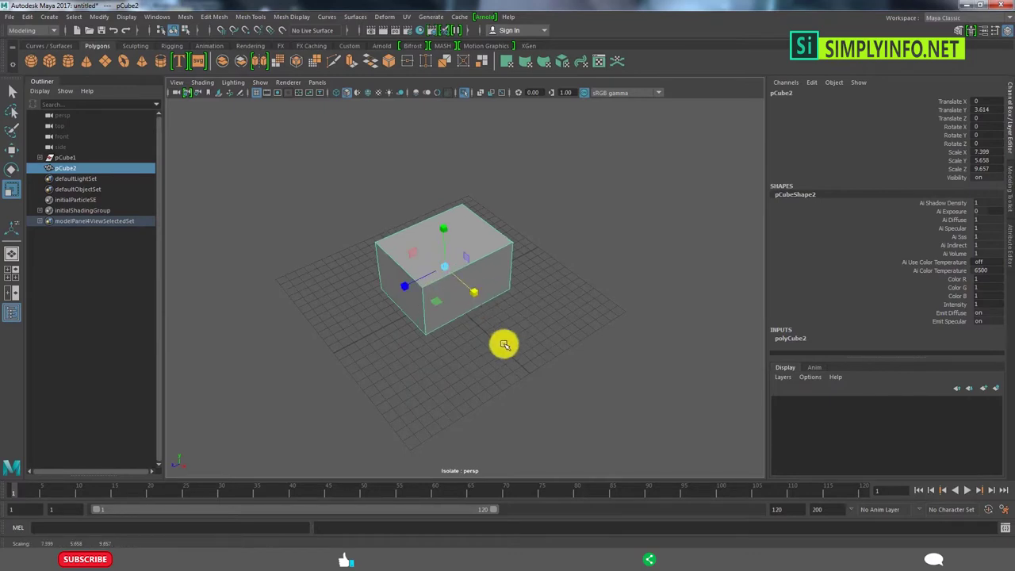
left_click_drag(472, 323, 484, 325)
left_click_drag(483, 325, 422, 276, "alt")
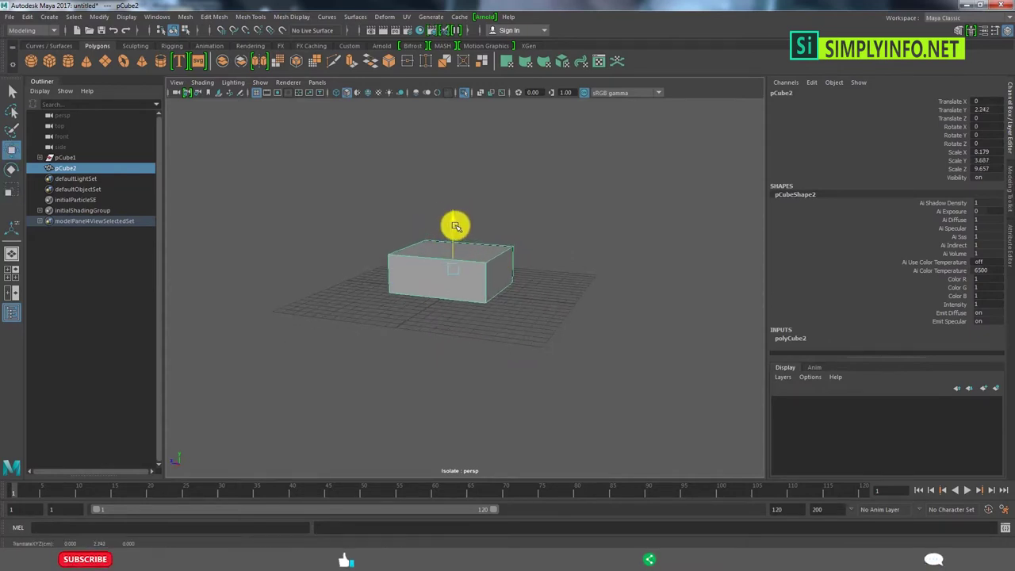
Split the box with an edge loop through the ring of a top edge
left_click(465, 265)
right_click(424, 261, "shift")
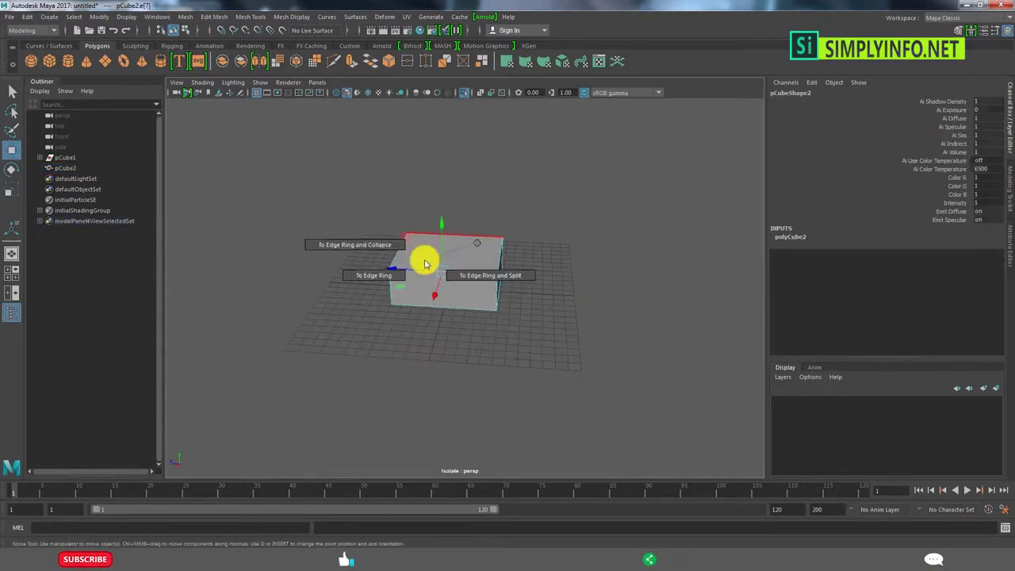
key("F8")
Extrude the front-top face upward into a tall block
left_click(502, 312)
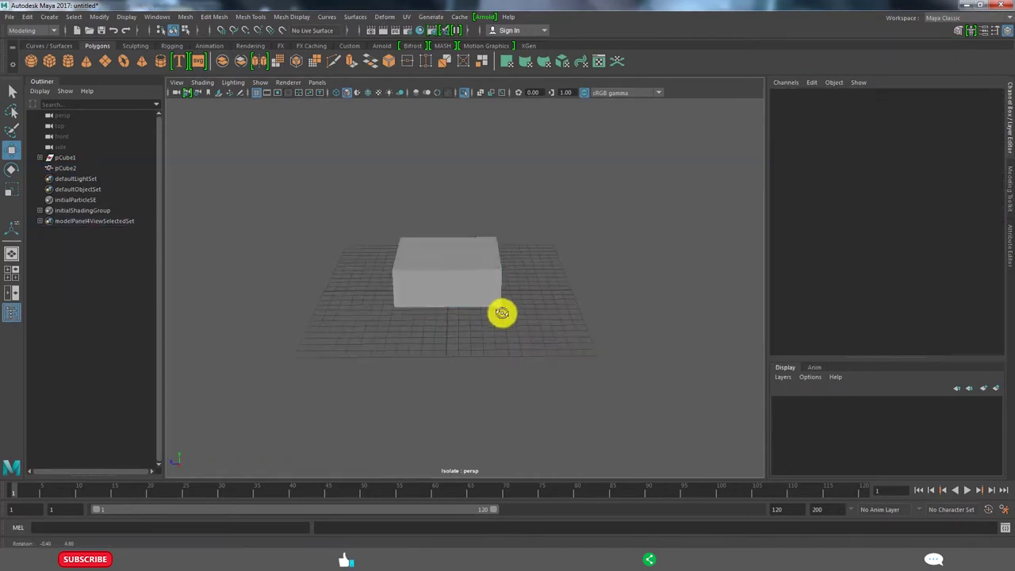
mouse_move(491, 305)
right_mouse_down()
mouse_move(431, 261)
mouse_move(453, 199)
right_mouse_up()
left_click(431, 261)
left_click_drag(446, 238, 419, 213)
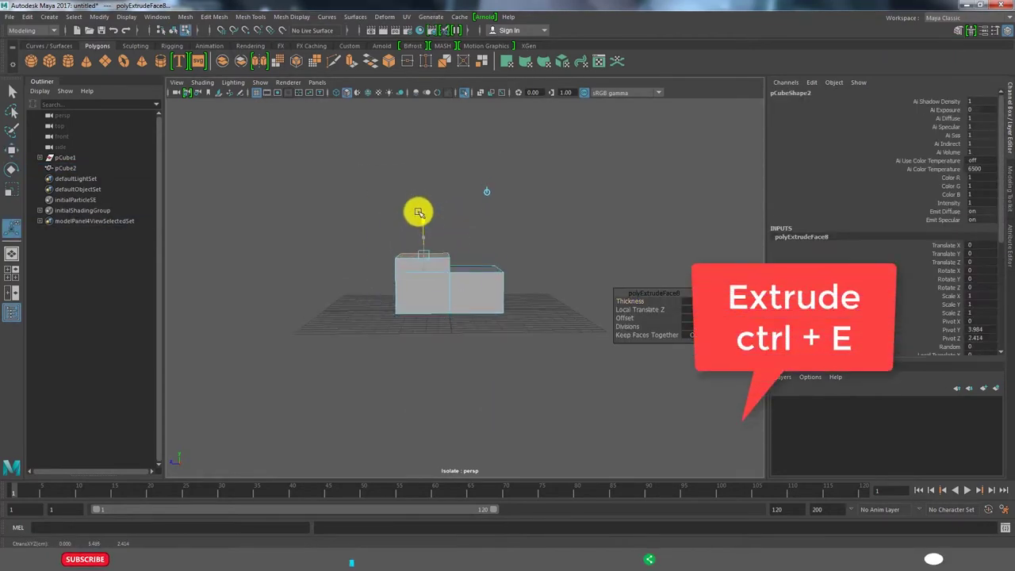
mouse_move(458, 263)
left_mouse_down("alt")
mouse_move(460, 333)
mouse_move(469, 215)
mouse_move(423, 220)
mouse_move(476, 245)
mouse_move(394, 208)
mouse_move(412, 181)
left_mouse_up("alt")
Move the tall block's top front edge back to slope its top
key("F10")
key("r")
left_click(464, 228)
key("w")
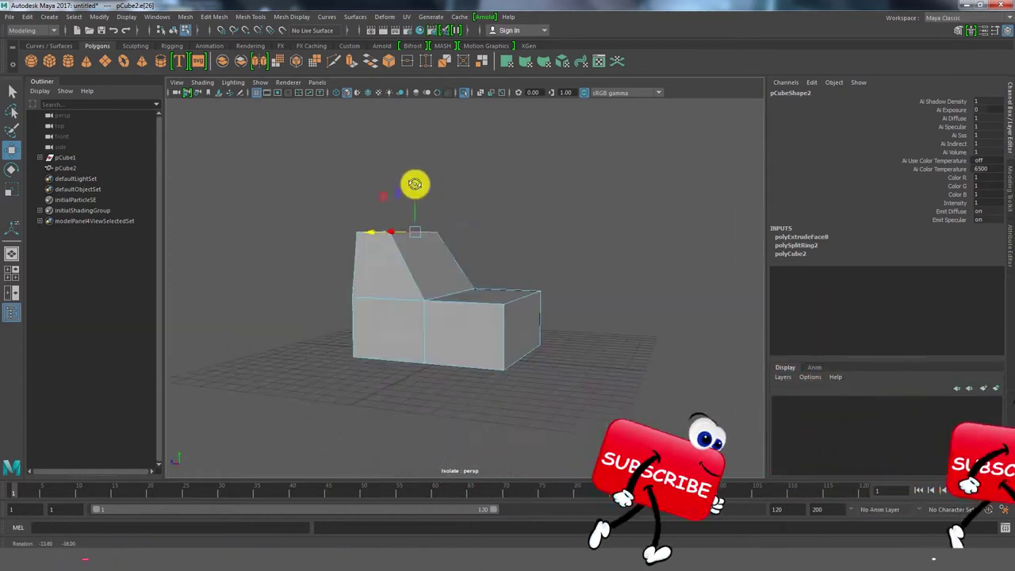
left_click(342, 339)
left_click(468, 333)
mouse_move(469, 332)
left_mouse_down("alt")
mouse_move(518, 317)
mouse_move(425, 324)
mouse_move(526, 378)
left_mouse_up("alt")
left_click(525, 378)
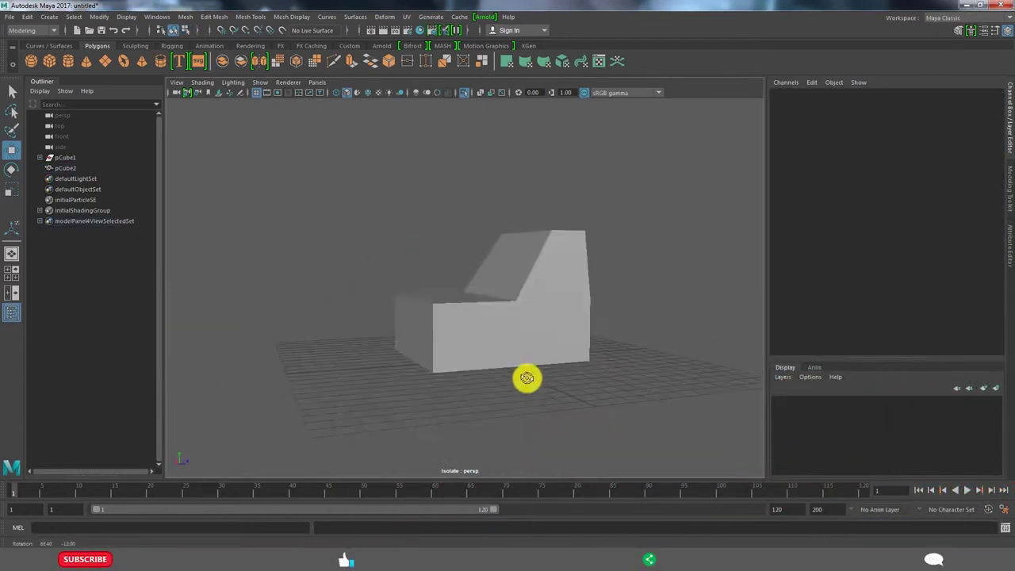
left_click(548, 339)
mouse_move(547, 339)
left_mouse_down("alt")
mouse_move(680, 348)
mouse_move(503, 344)
mouse_move(515, 345)
left_mouse_up("alt")
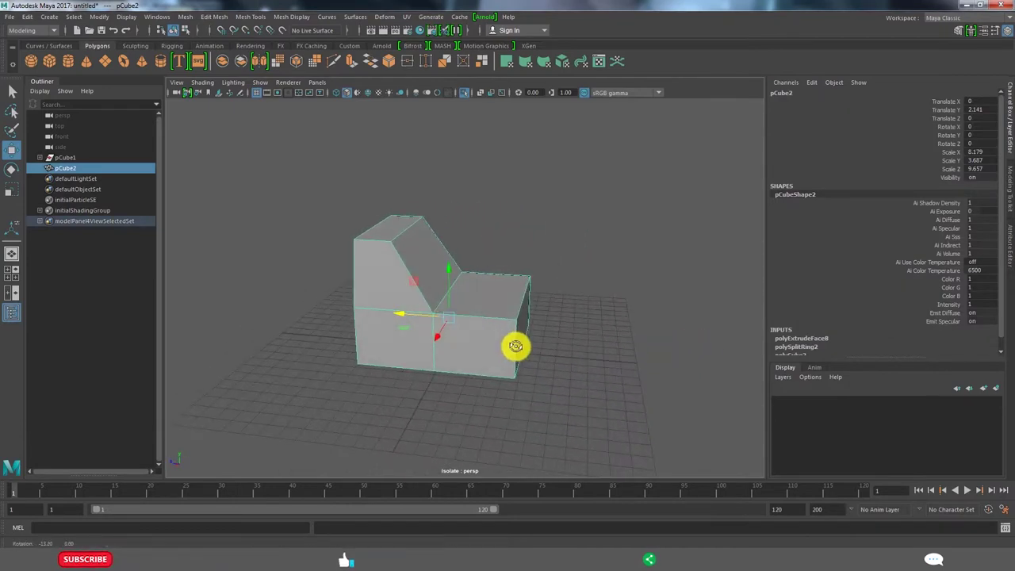
mouse_move(463, 299)
left_mouse_down("alt")
mouse_move(467, 283)
mouse_move(456, 294)
left_mouse_up("alt")
Lower the lower section's far top edge so its top slopes
key("F10")
left_click(446, 305)
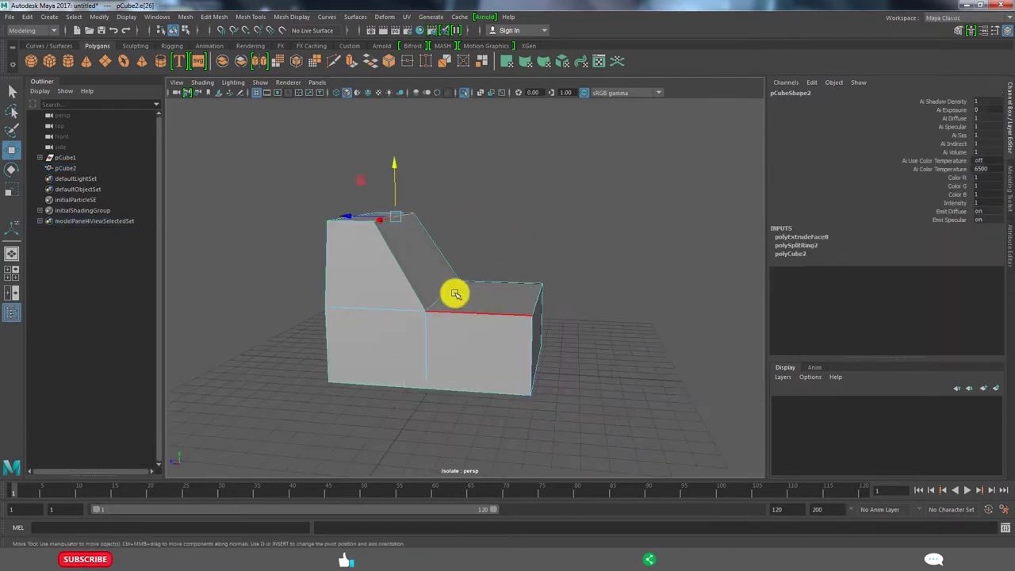
left_click(524, 284)
mouse_move(524, 281)
left_mouse_down()
mouse_move(540, 273)
mouse_move(446, 301)
mouse_move(441, 324)
left_mouse_up()
left_click(539, 349)
left_click_drag(600, 349, 579, 346, "alt")
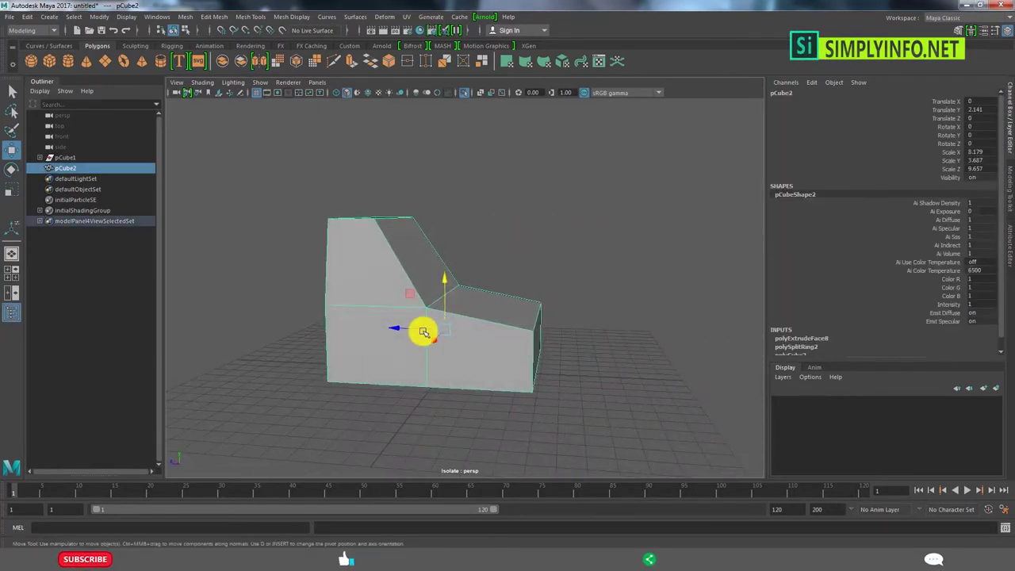
left_click_drag(424, 276, 423, 302, "alt")
left_click(424, 301)
mouse_move(428, 262)
left_mouse_down("alt")
mouse_move(452, 212)
mouse_move(435, 227)
mouse_move(374, 236)
mouse_move(562, 220)
mouse_move(557, 246)
mouse_move(625, 240)
left_mouse_up("alt")
Extrude the tall section's side face
key("F11")
left_click(435, 227)
key("ctrl+e")
Undo the side extrusion, try extruding the sloped top faces, then undo that too
key("ctrl+z")
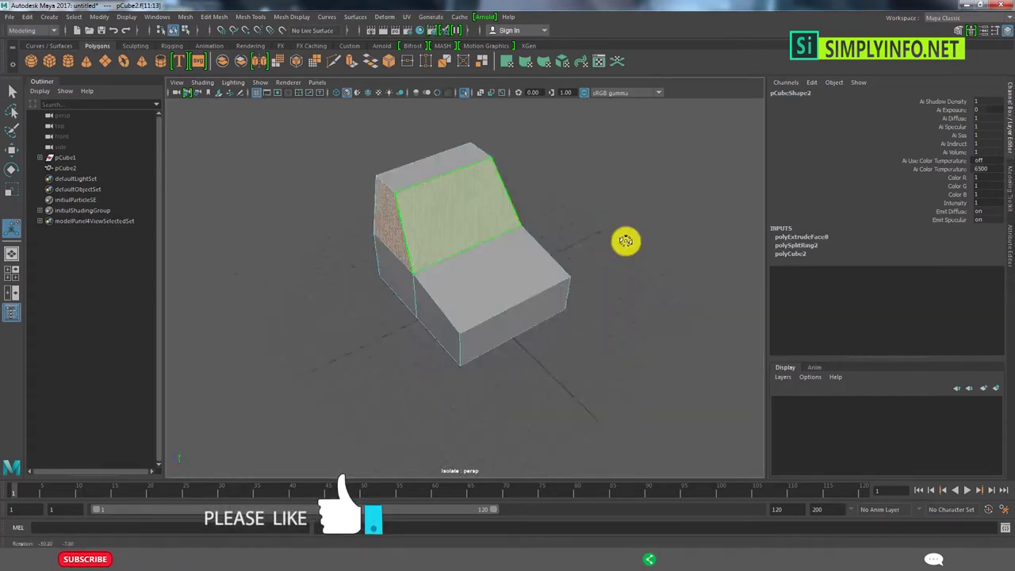
right_click_drag(626, 199, 584, 154, "shift")
mouse_move(584, 154)
left_mouse_down("alt")
mouse_move(448, 260)
mouse_move(393, 268)
mouse_move(492, 273)
left_mouse_up("alt")
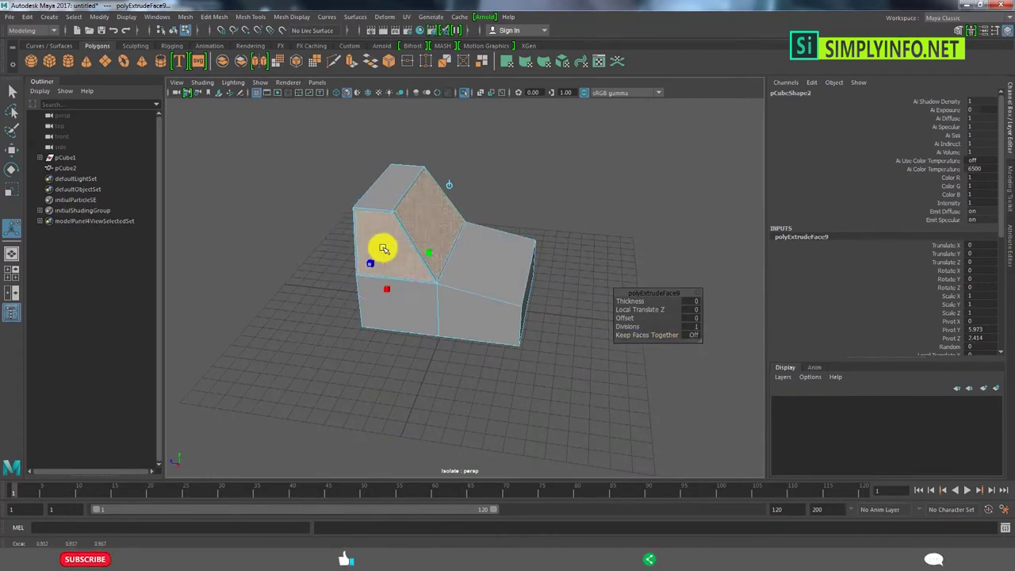
mouse_move(382, 249)
left_mouse_down("alt")
mouse_move(319, 199)
mouse_move(460, 281)
mouse_move(560, 261)
mouse_move(351, 256)
mouse_move(525, 259)
mouse_move(477, 268)
mouse_move(356, 261)
mouse_move(423, 328)
mouse_move(462, 309)
mouse_move(664, 288)
left_mouse_up("alt")
key("ctrl+z")
Re-extrude the selected face as an inset window panel
key("ctrl+e")
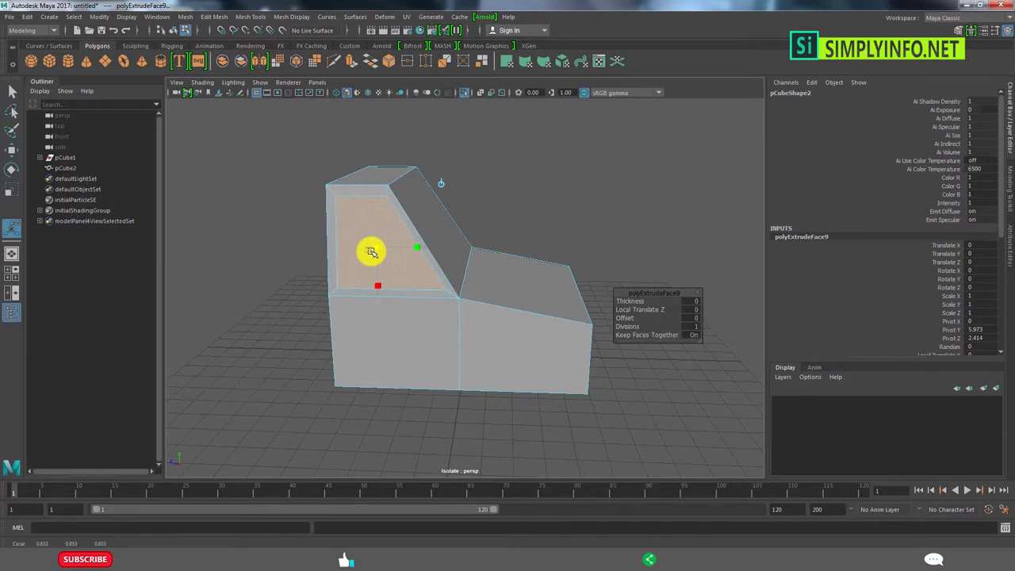
mouse_move(371, 252)
right_mouse_down("alt")
mouse_move(414, 244)
mouse_move(452, 281)
mouse_move(405, 258)
right_mouse_up("alt")
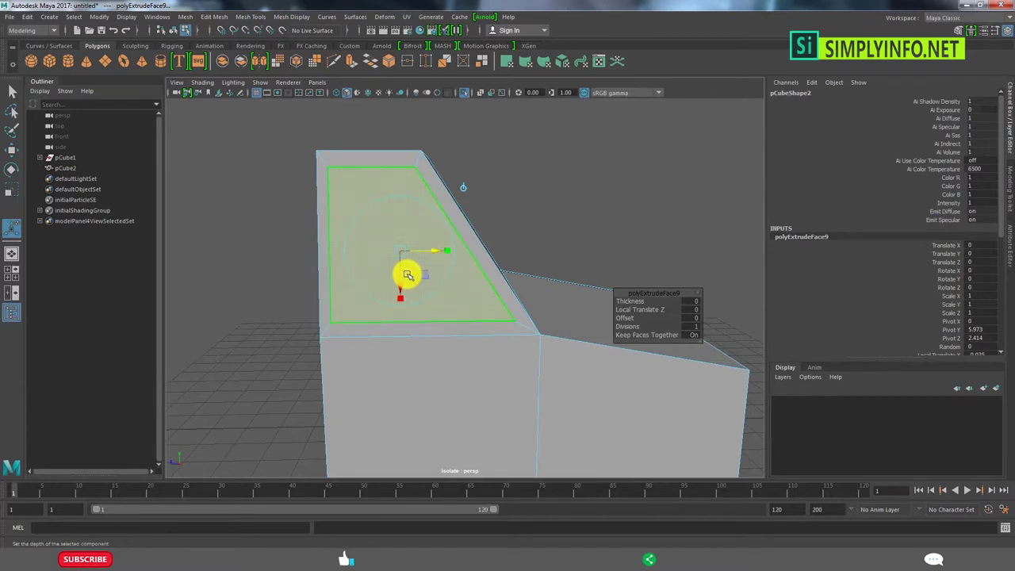
right_click_drag(402, 300, 452, 288, "alt")
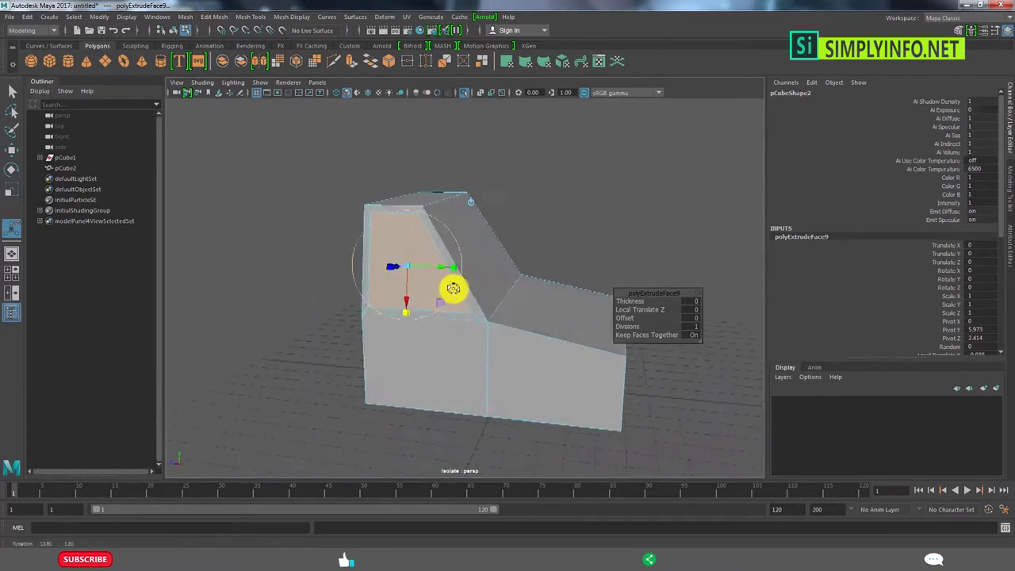
left_click_drag(453, 288, 358, 274, "alt")
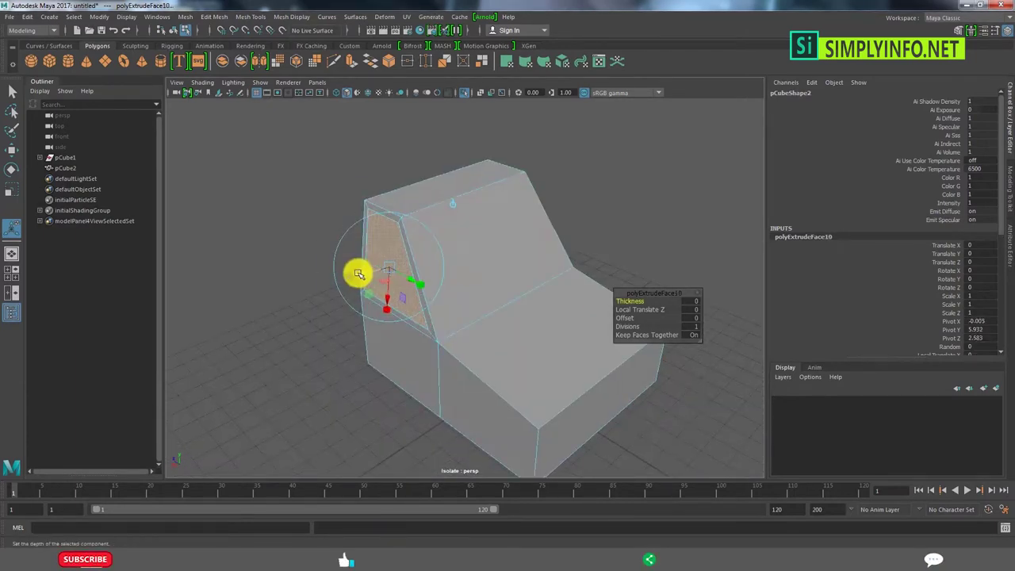
left_click_drag(486, 264, 440, 325, "alt")
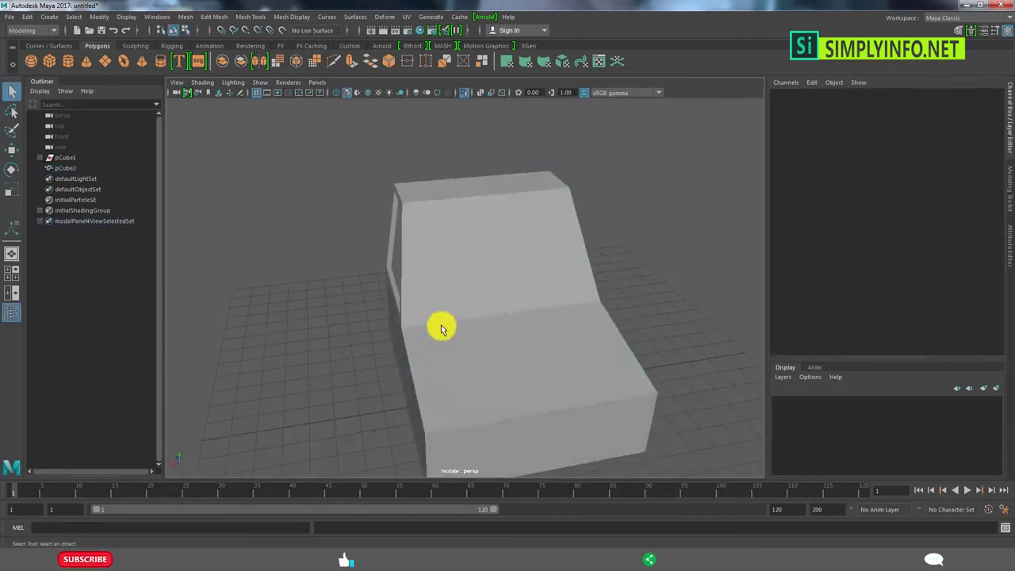
Inset the upper front face to outline the front window panel
left_click(476, 261)
key("ctrl+e")
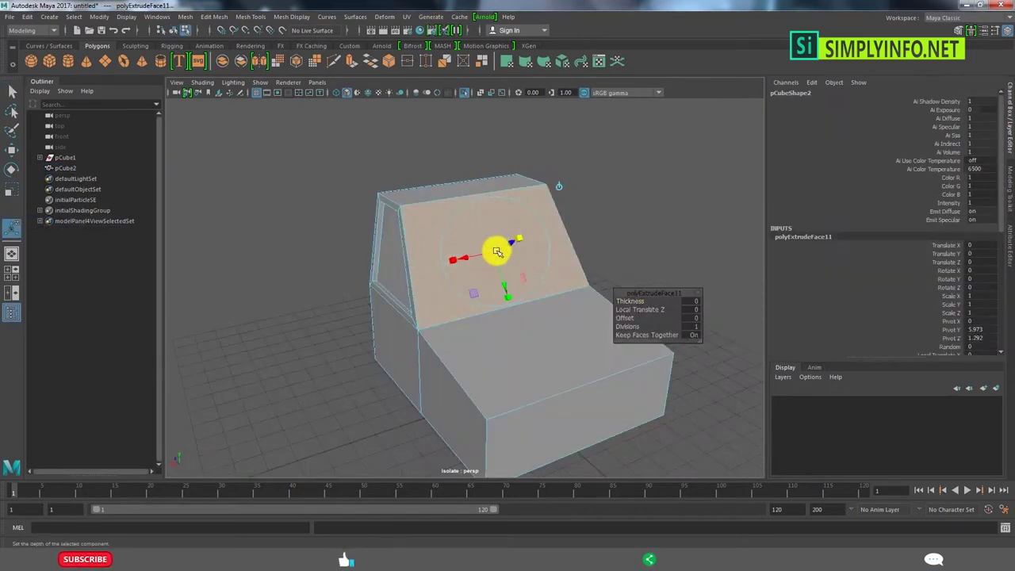
mouse_move(498, 256)
left_mouse_down("alt")
mouse_move(446, 254)
mouse_move(568, 253)
left_mouse_up("alt")
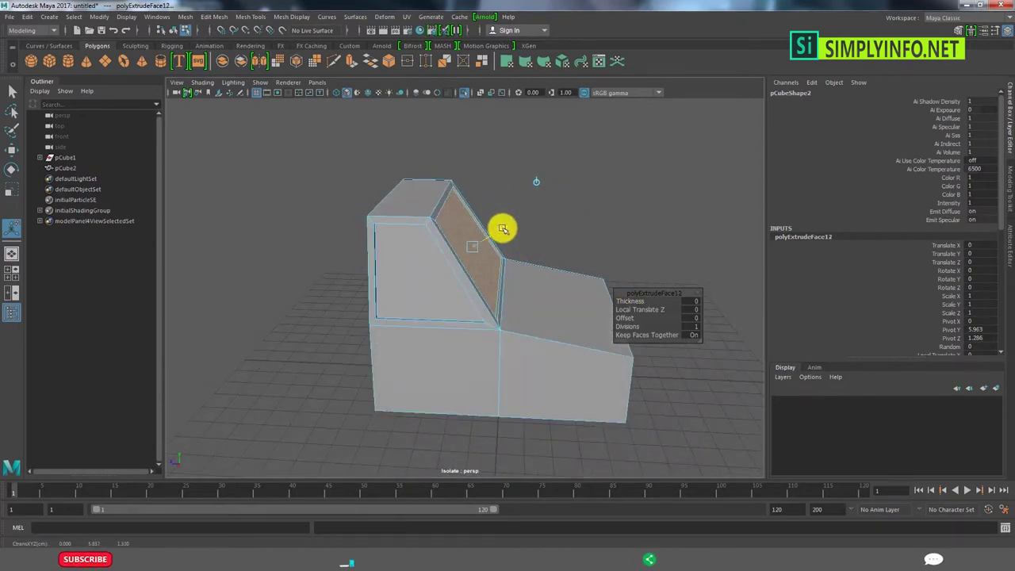
left_click(611, 222)
mouse_move(611, 222)
left_mouse_down("alt")
mouse_move(576, 274)
mouse_move(512, 260)
left_mouse_up("alt")
left_click(508, 321)
mouse_move(508, 321)
left_mouse_down("alt")
mouse_move(510, 344)
mouse_move(526, 297)
left_mouse_up("alt")
Insert vertical edge loops across the lower front section of pCube2
right_click_drag(526, 297, 512, 262)
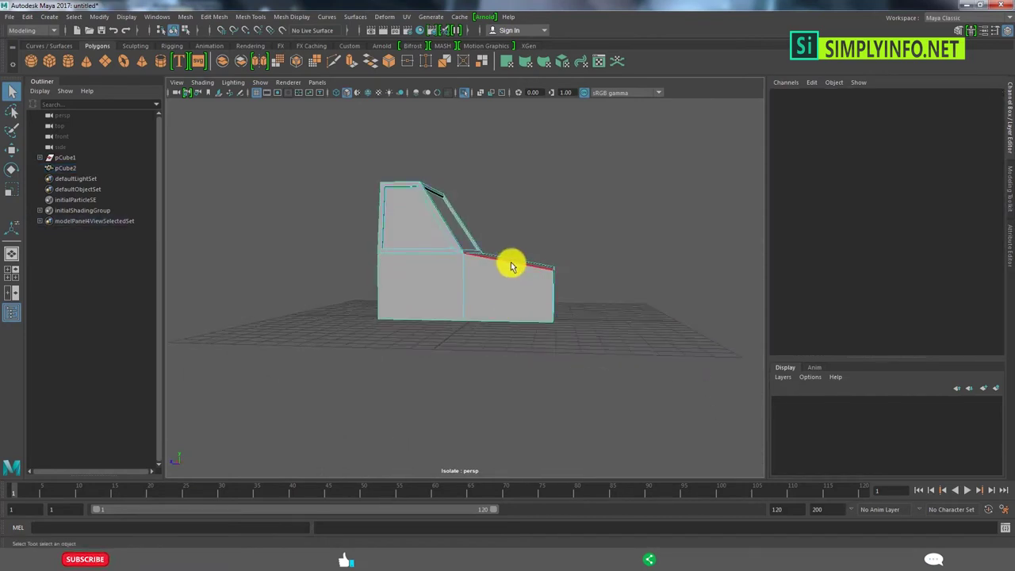
left_click(512, 261)
right_click_drag(553, 236, 582, 310, "shift")
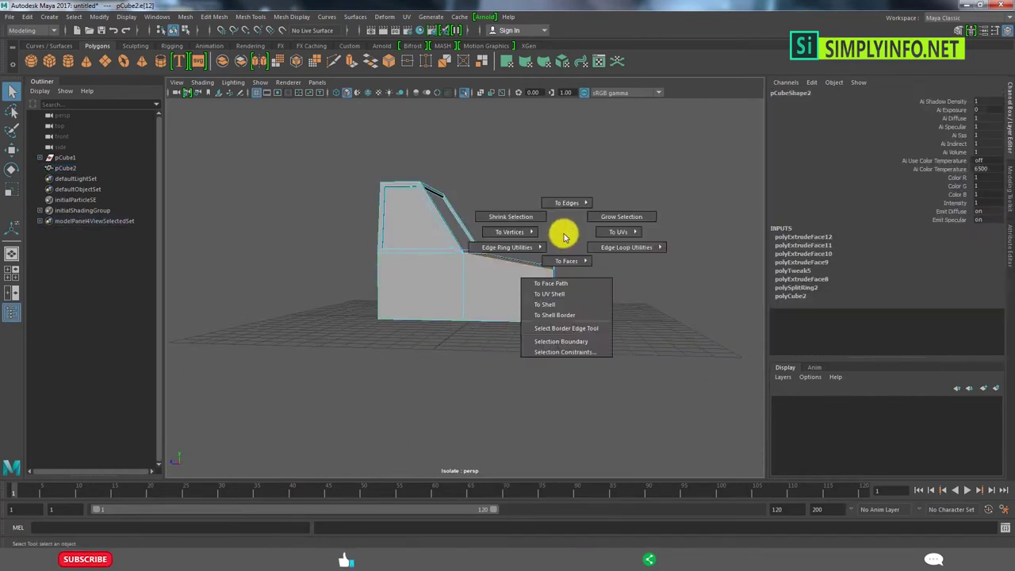
left_click(495, 267)
left_click(532, 279)
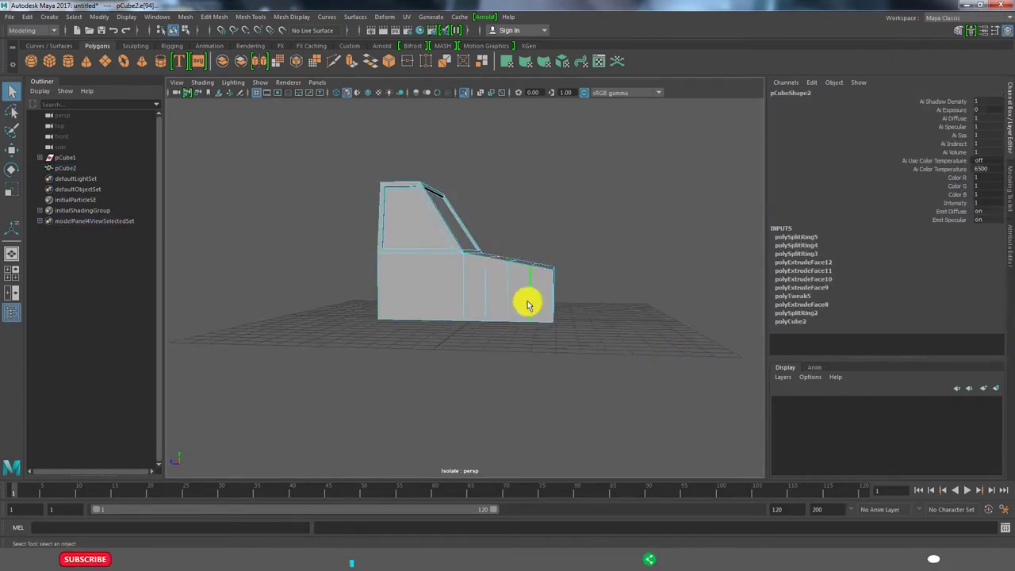
Switch between four-view and side view and select one of the separated pieces
key("F8")
key("space")
key("space")
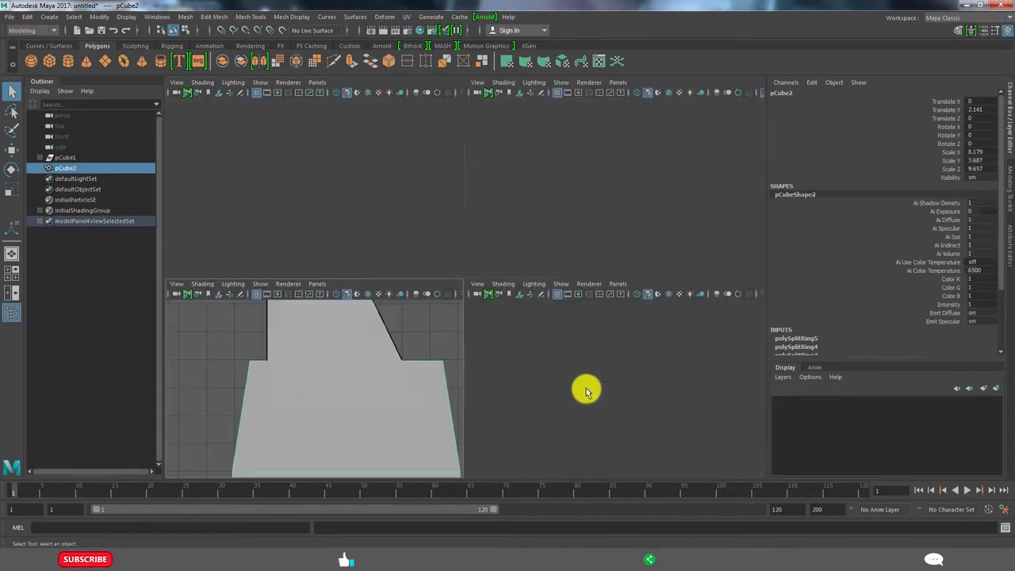
key("space")
left_click(558, 333)
scroll(562, 331, "down", 2)
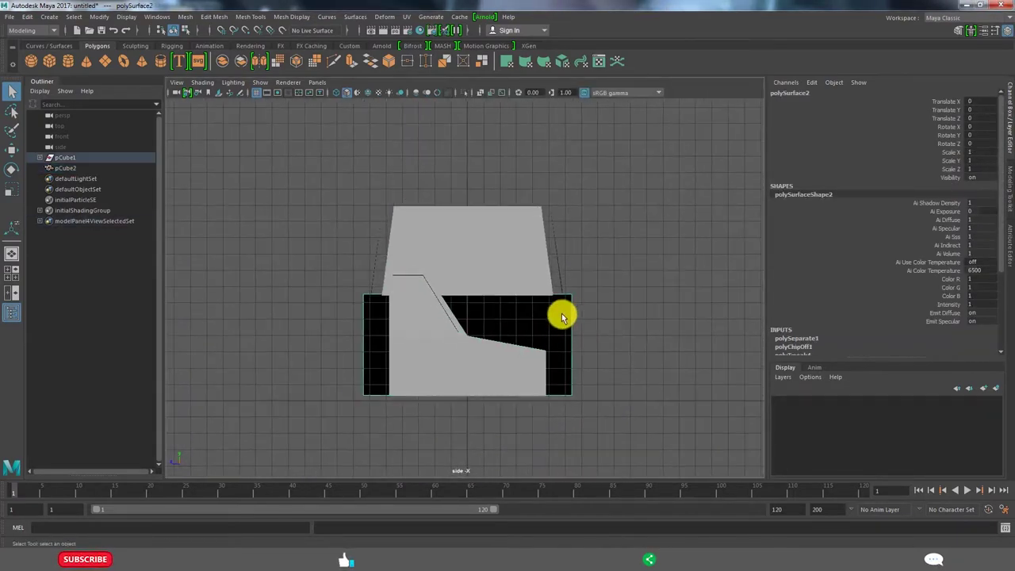
key("space")
key("space")
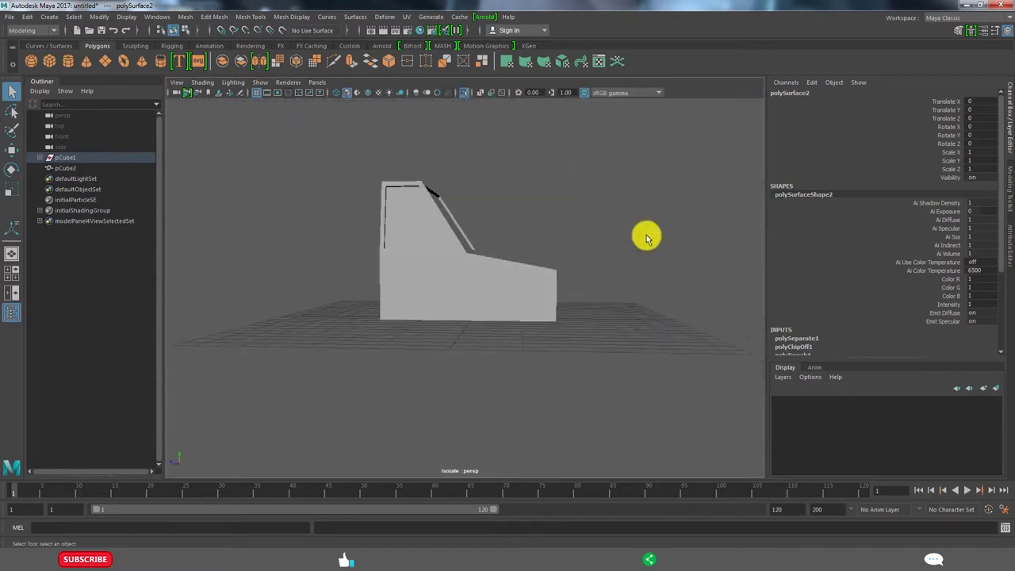
left_click_drag(645, 233, 587, 296, "alt")
Isolate the selected piece, then show all pieces again and select the car body
key("ctrl+1")
scroll(514, 268, "down", 3)
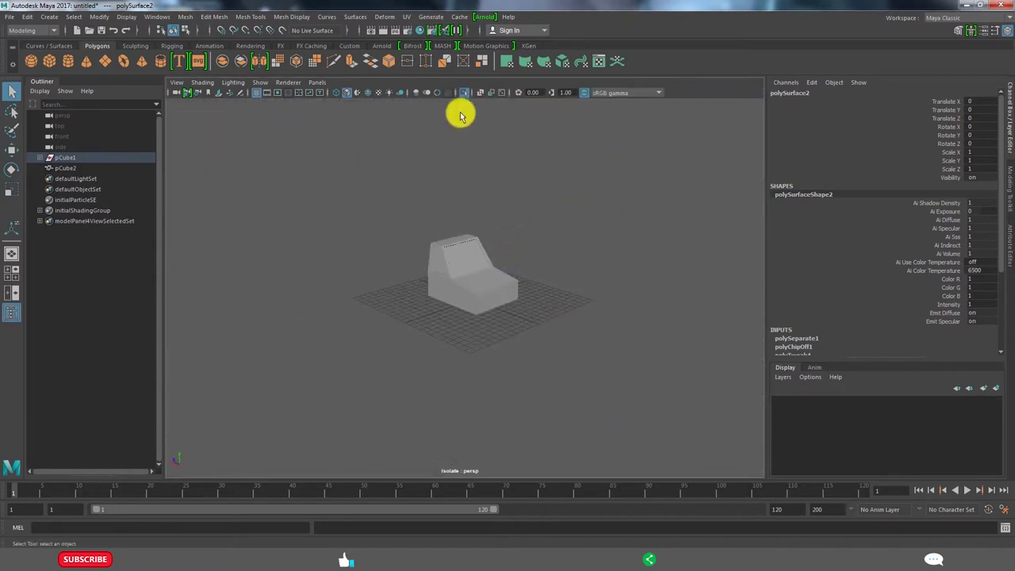
left_click(464, 93)
scroll(476, 267, "down", 2)
mouse_move(476, 268)
left_mouse_down("alt")
mouse_move(584, 336)
mouse_move(467, 290)
left_mouse_up("alt")
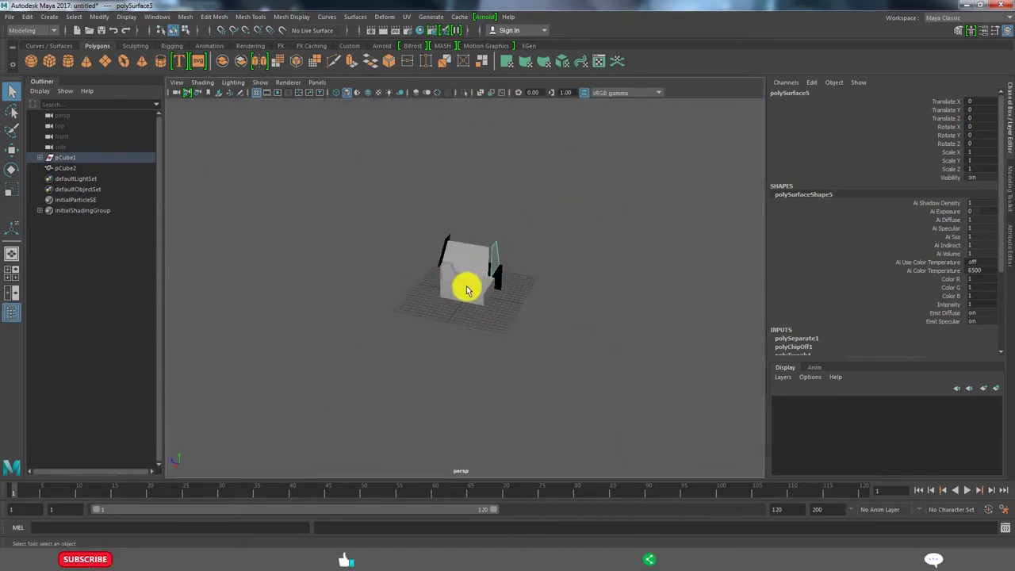
left_click(492, 291)
In side view, insert a horizontal edge loop across the body's front section
key("f")
left_click_drag(335, 254, 362, 351, "alt")
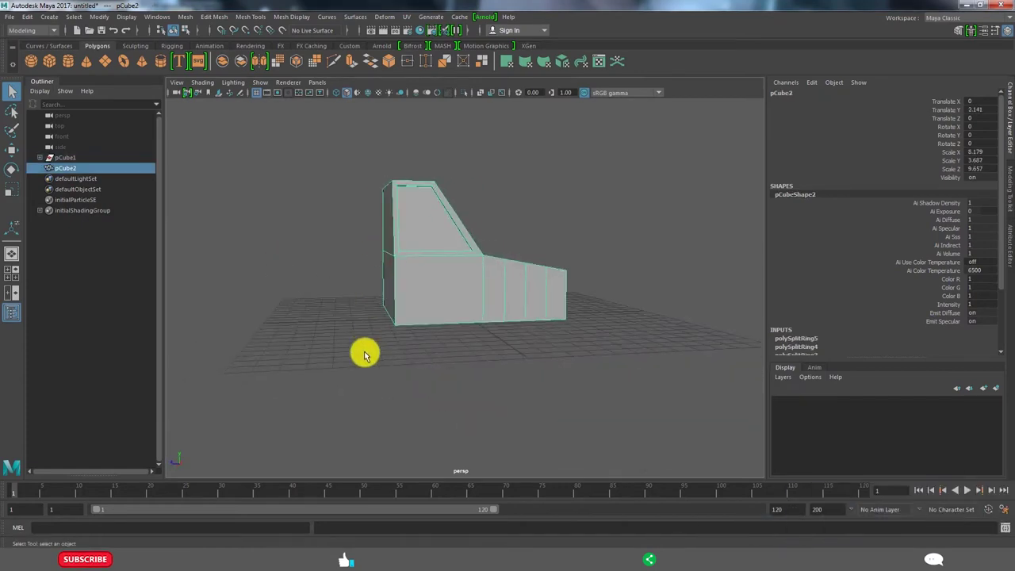
key("space")
key("space")
middle_click_drag(487, 265, 521, 272, "alt")
mouse_move(521, 272)
right_mouse_down()
mouse_move(540, 251)
mouse_move(587, 302)
right_mouse_up()
middle_click_drag(540, 274, 558, 274, "alt")
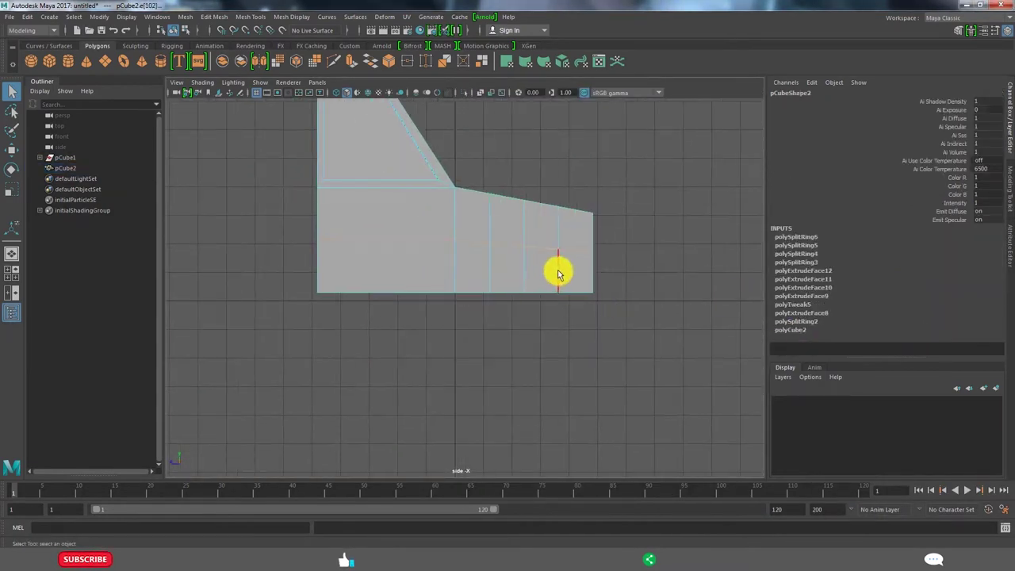
Delete the four lower front faces to open the wheel arch
right_click_drag(557, 227, 579, 274, "alt")
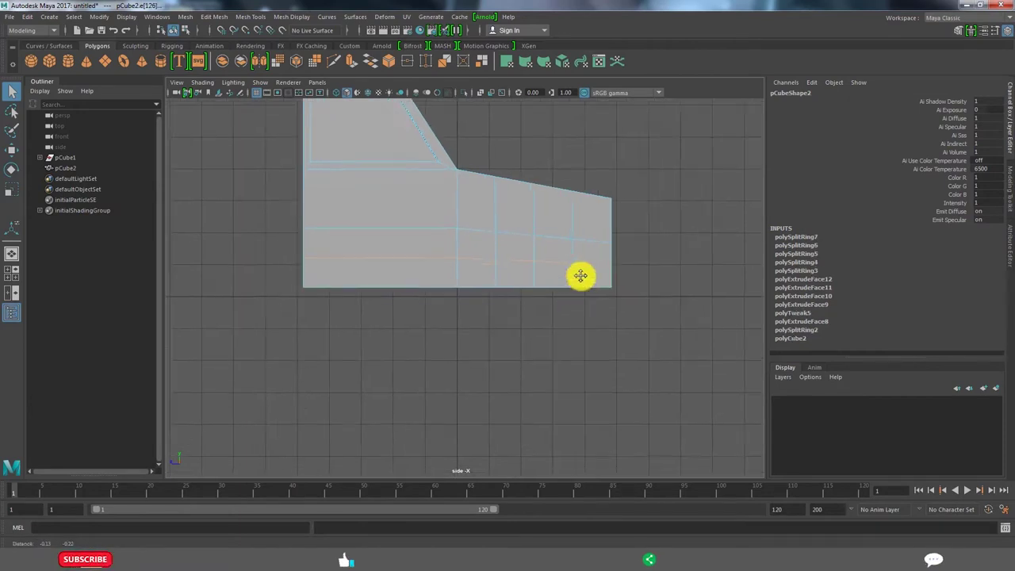
middle_click_drag(580, 274, 584, 222, "alt")
right_click_drag(584, 222, 547, 215)
left_click_drag(547, 215, 613, 289)
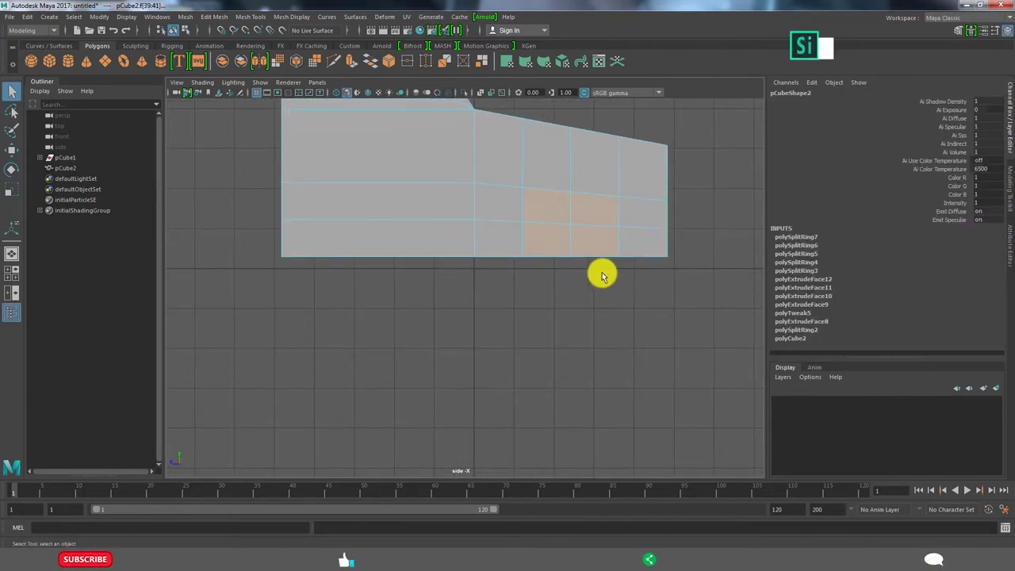
key("Delete")
Select an arch corner vertex to start reshaping the opening
scroll(555, 202, "up", 2)
middle_click_drag(555, 201, 539, 220, "alt")
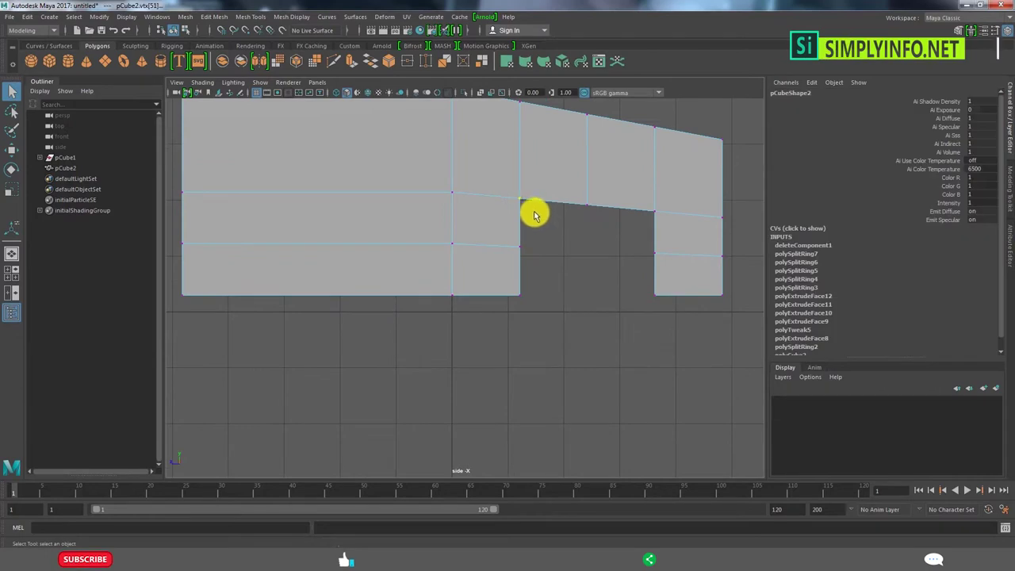
left_click(632, 194)
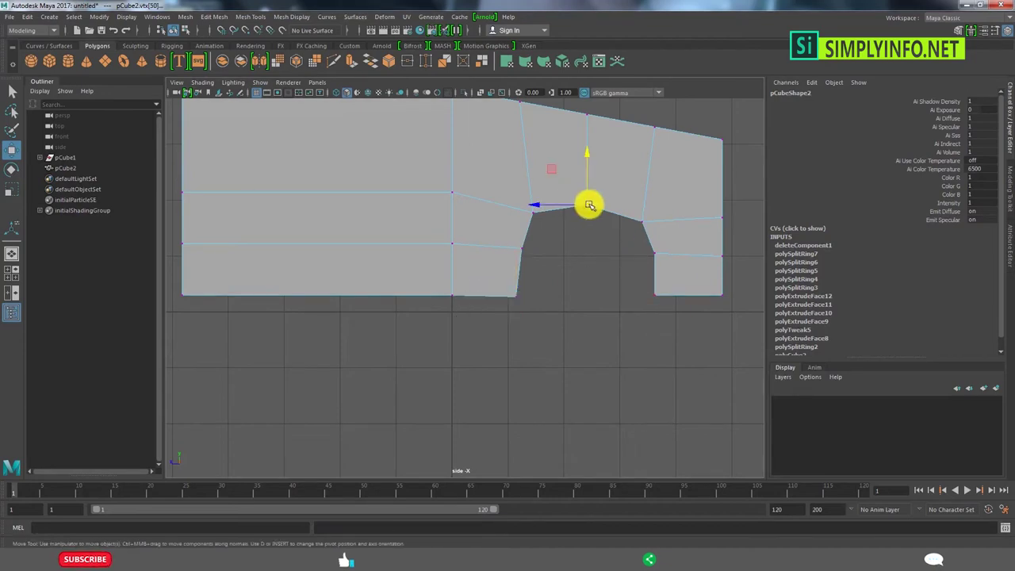
Stretch the small cube along the car's length, flatten it into a thin strip, and raise it
key("space")
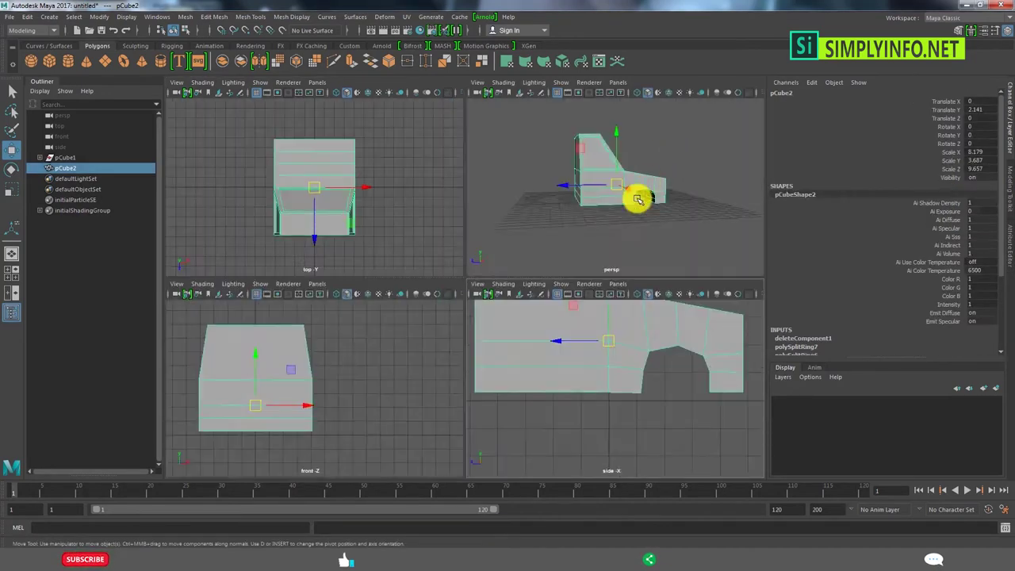
key("space")
mouse_move(595, 294)
left_mouse_down("alt")
mouse_move(567, 307)
mouse_move(500, 304)
mouse_move(464, 288)
left_mouse_up("alt")
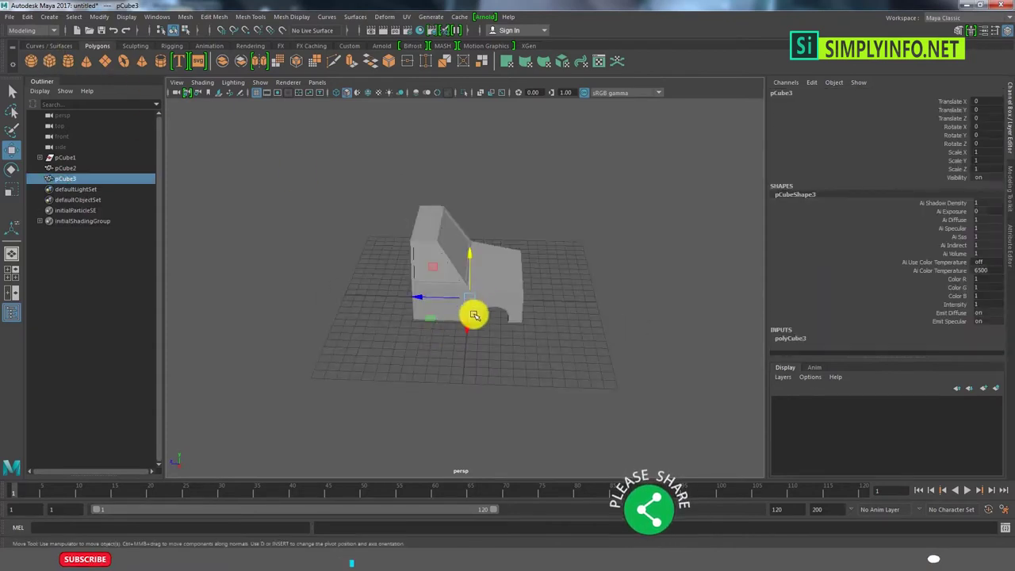
left_click(473, 315)
left_click_drag(473, 320, 468, 364)
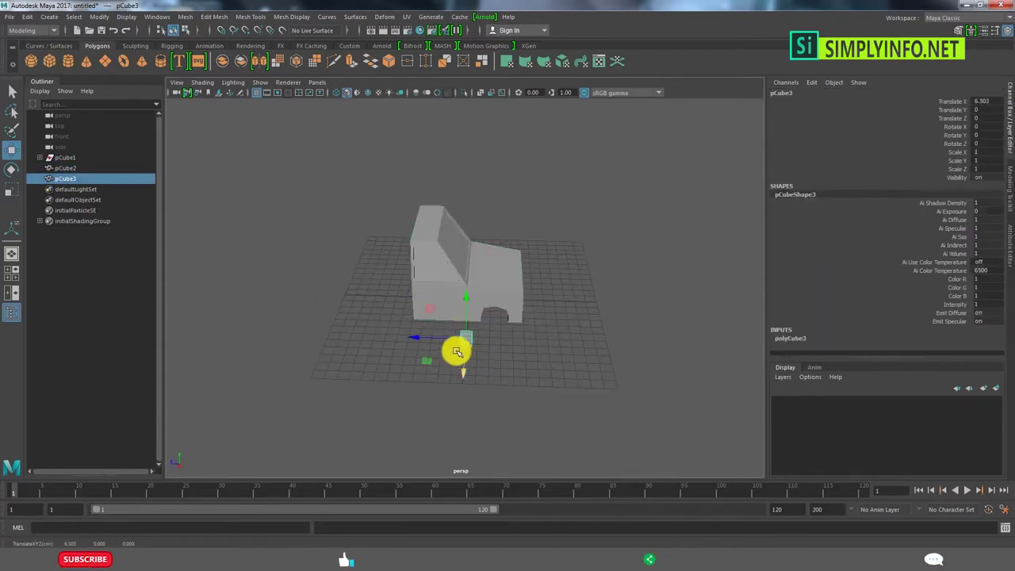
left_click_drag(406, 332, 365, 336)
mouse_move(364, 336)
left_mouse_down("alt")
mouse_move(539, 325)
mouse_move(525, 381)
mouse_move(521, 296)
mouse_move(482, 298)
mouse_move(503, 340)
mouse_move(482, 251)
mouse_move(486, 287)
mouse_move(461, 329)
left_mouse_up("alt")
key("r")
key("w")
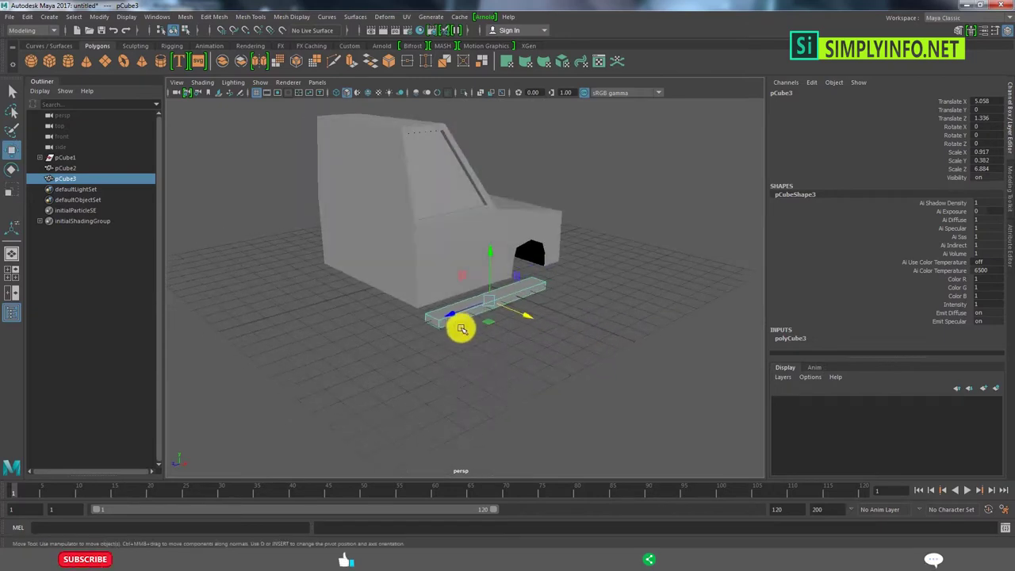
left_click_drag(490, 263, 490, 250)
left_click_drag(490, 249, 526, 297, "alt")
Lower the thin strip so it sits just under the car body
left_click_drag(529, 299, 493, 337, "alt")
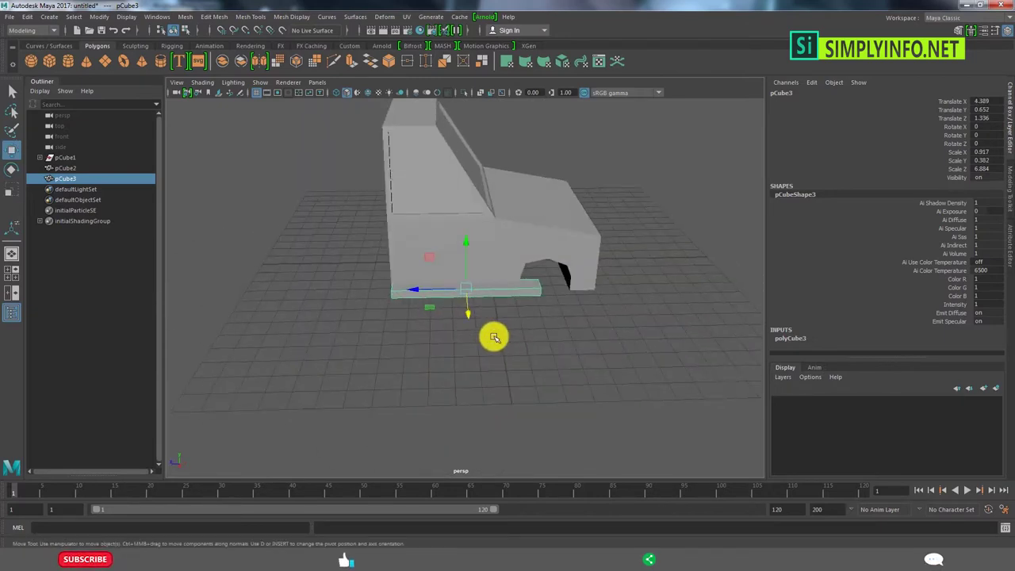
key("w")
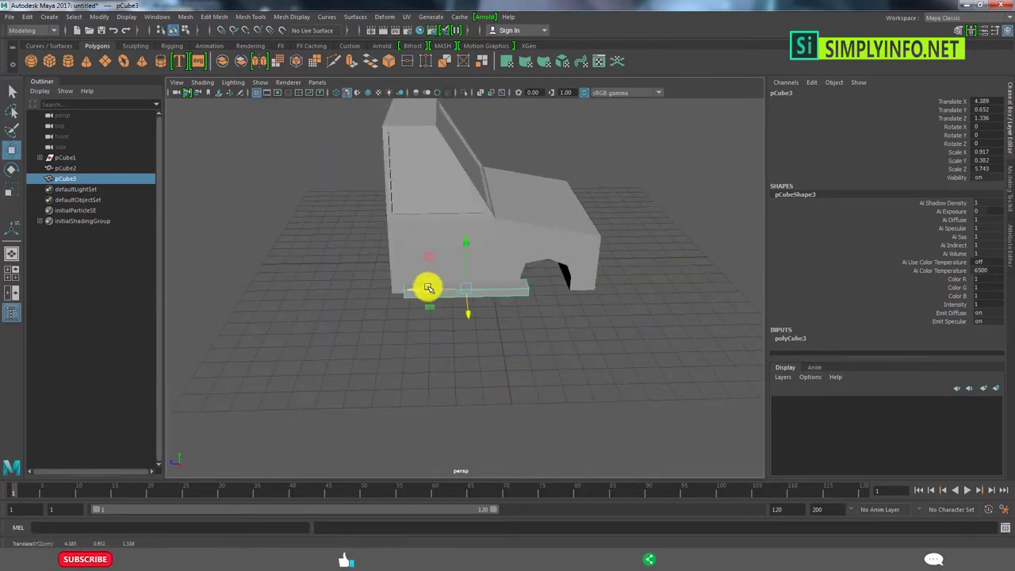
left_click_drag(469, 311, 489, 301, "alt")
scroll(462, 291, "up", 5)
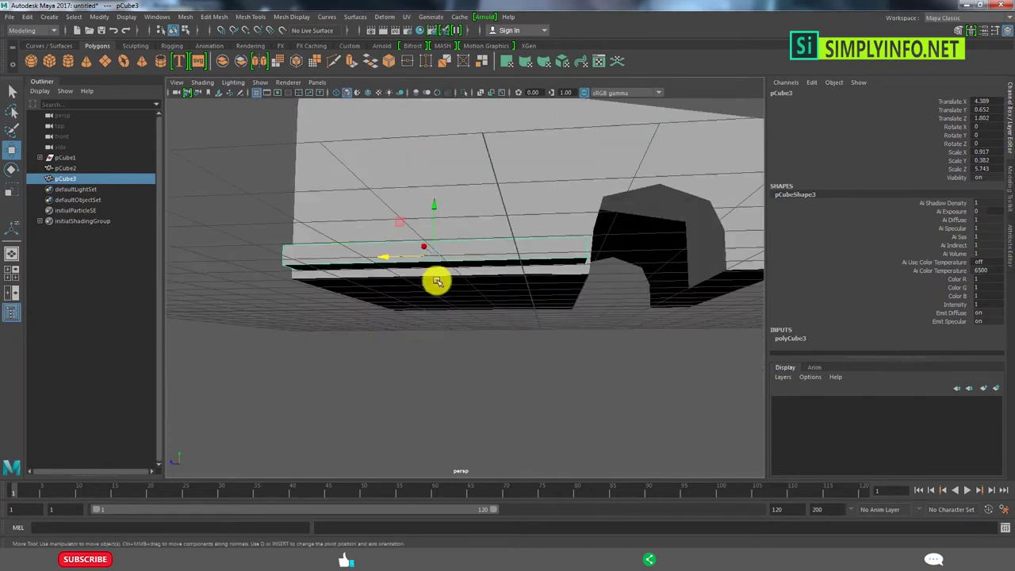
middle_click_drag(428, 211, 432, 217)
mouse_move(432, 217)
left_mouse_down("alt")
mouse_move(564, 385)
mouse_move(481, 355)
mouse_move(485, 381)
left_mouse_up("alt")
key("ctrl+z")
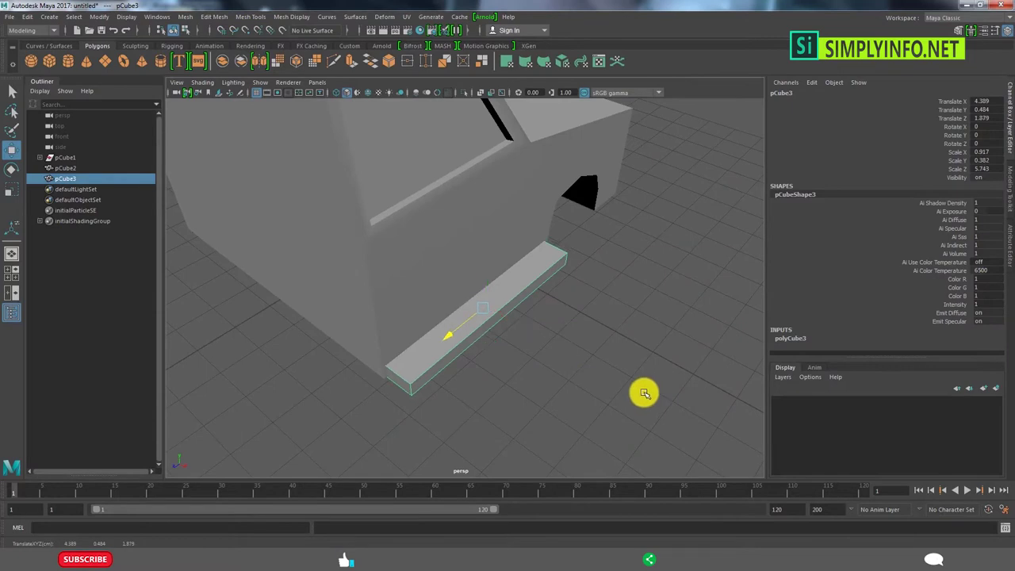
Align the wheel-arch edge vertices with the running-board strip's front end
scroll(661, 426, "down", 5)
left_click(562, 378)
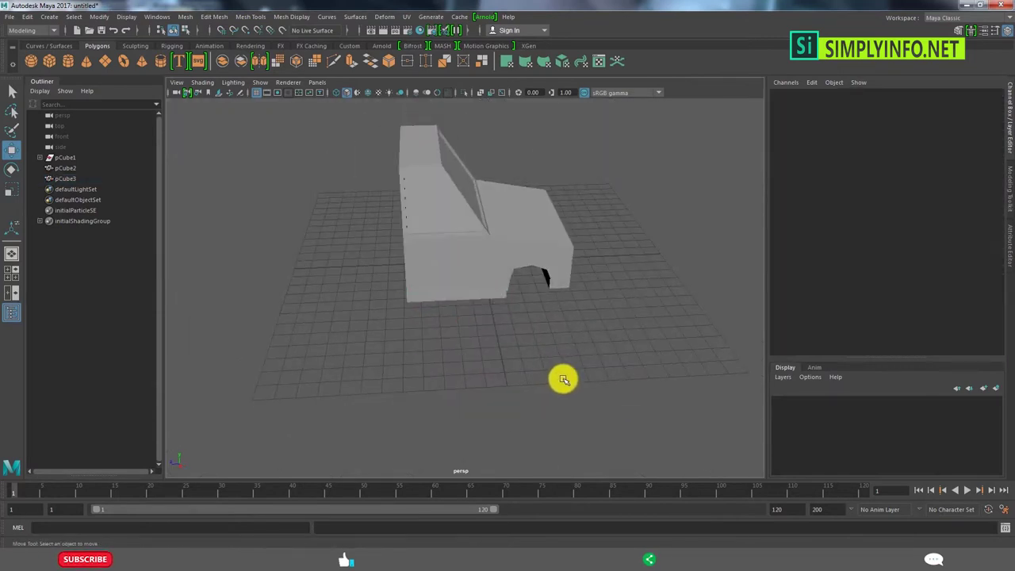
left_click_drag(562, 378, 421, 312, "alt")
scroll(421, 312, "up", 4)
mouse_move(555, 253)
left_mouse_down()
mouse_move(584, 329)
mouse_move(525, 331)
left_mouse_up()
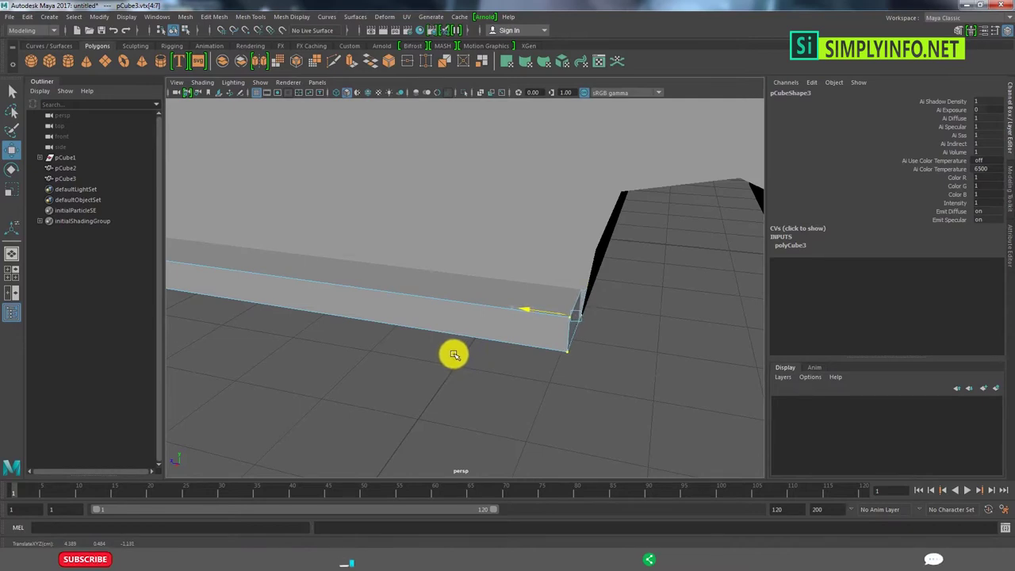
left_click(509, 258)
mouse_move(527, 256)
left_mouse_down("alt")
mouse_move(492, 263)
mouse_move(547, 245)
mouse_move(556, 225)
left_mouse_up("alt")
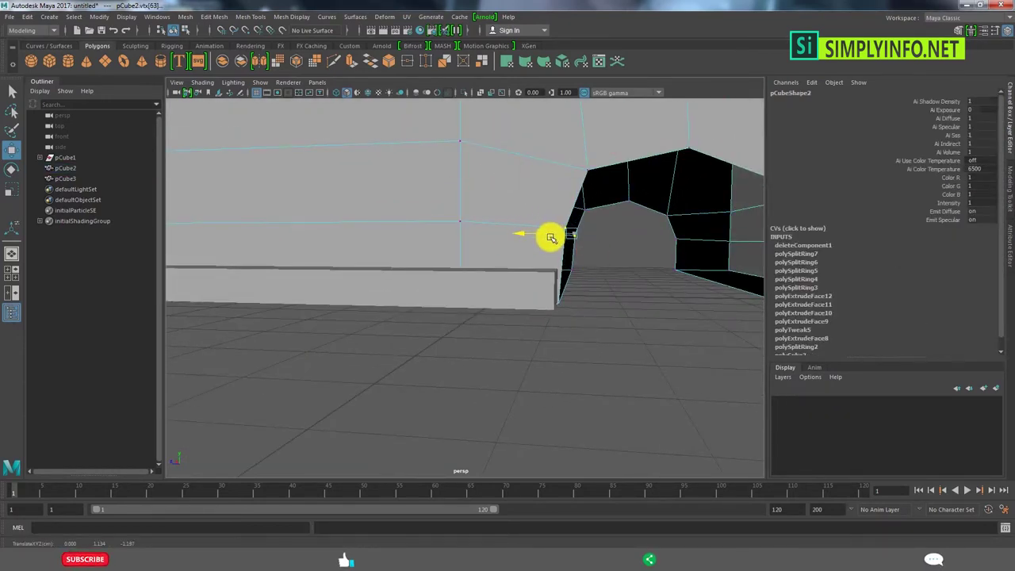
mouse_move(592, 278)
left_mouse_down("alt")
mouse_move(612, 267)
mouse_move(571, 267)
mouse_move(500, 224)
left_mouse_up("alt")
Review the whole car from a three-quarter view and select the running-board strip
left_click(541, 309)
right_click_drag(541, 309, 547, 335, "alt")
left_click_drag(546, 335, 532, 336, "alt")
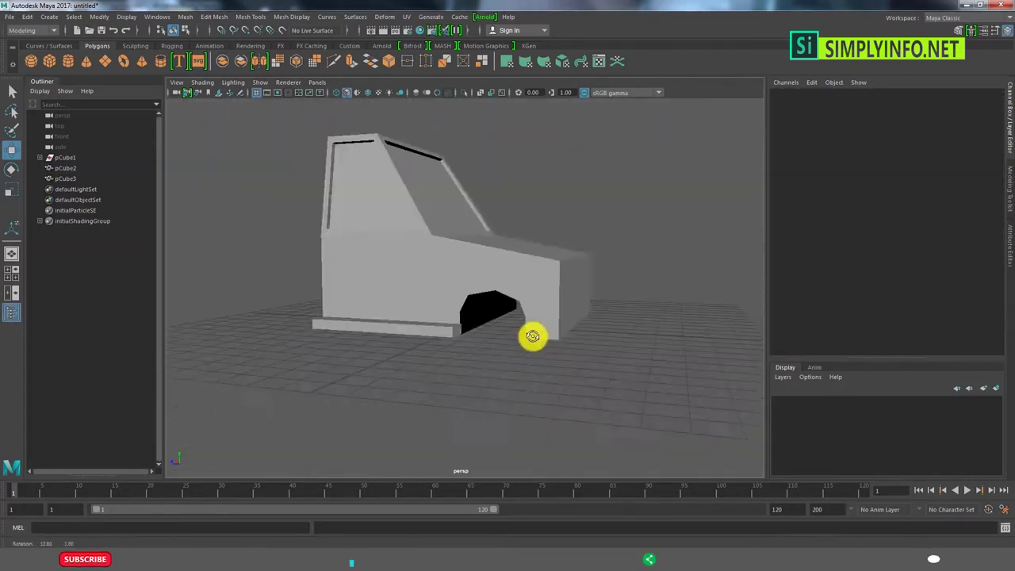
right_click_drag(532, 335, 396, 306, "alt")
left_click_drag(397, 306, 501, 341, "alt")
left_click(472, 303)
right_click_drag(472, 303, 544, 356, "alt")
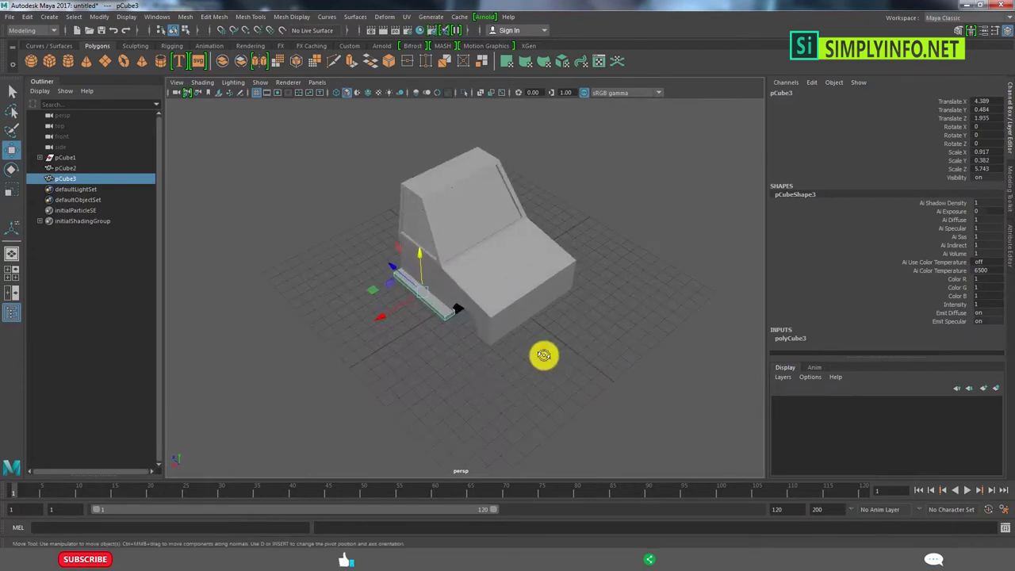
mouse_move(543, 356)
left_mouse_down("alt")
mouse_move(410, 329)
mouse_move(588, 312)
left_mouse_up("alt")
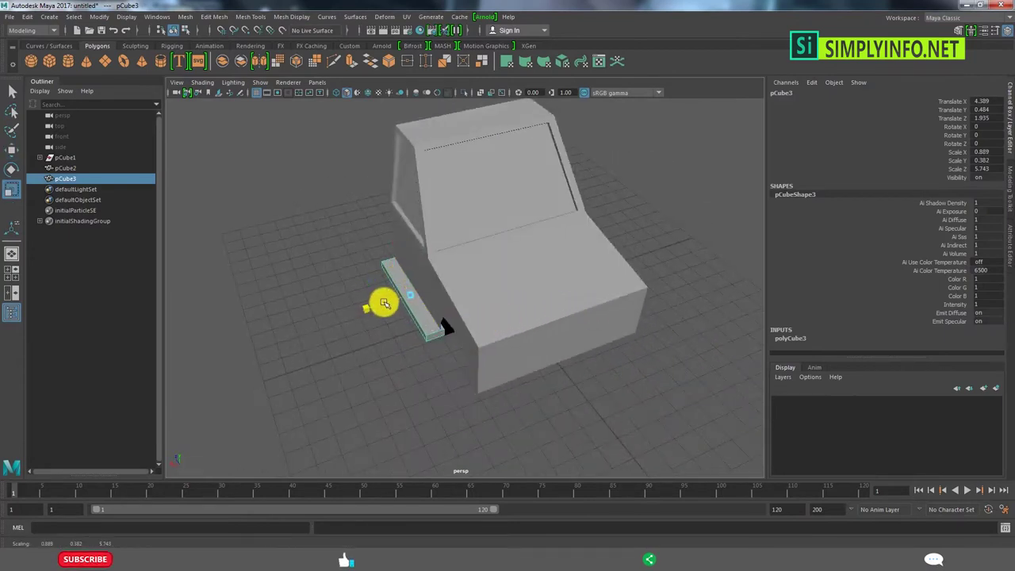
Duplicate the running-board strip with Ctrl+D and move the copy to the car's other side
key("ctrl+d")
key("w")
left_click_drag(546, 354, 525, 362, "alt")
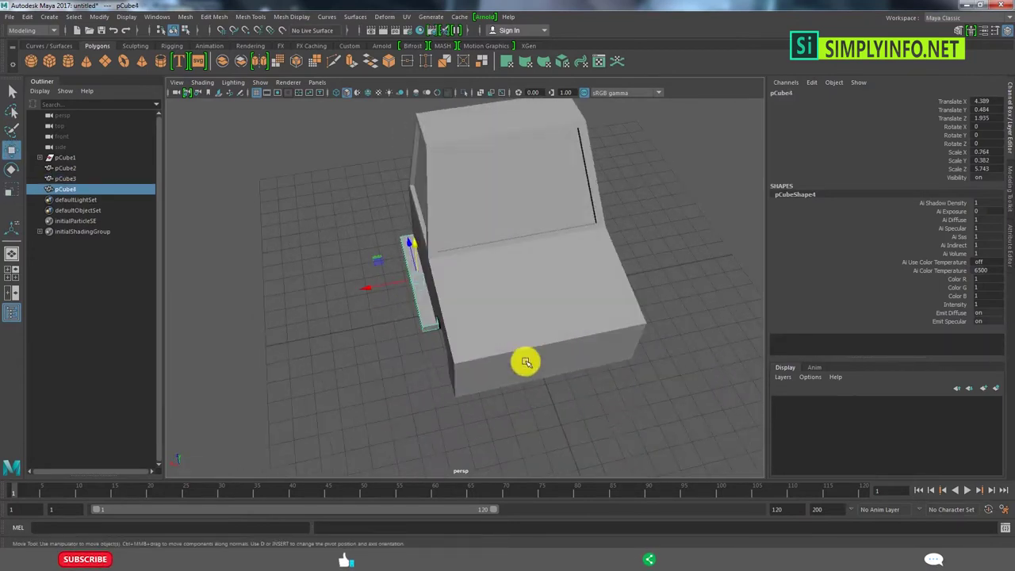
mouse_move(390, 287)
left_mouse_down("alt")
mouse_move(560, 344)
mouse_move(531, 298)
left_mouse_up("alt")
left_click(589, 356)
mouse_move(589, 356)
left_mouse_down("alt")
mouse_move(671, 296)
mouse_move(542, 346)
mouse_move(504, 326)
mouse_move(589, 301)
mouse_move(489, 317)
mouse_move(548, 324)
mouse_move(501, 310)
mouse_move(353, 314)
left_mouse_up("alt")
left_click(49, 61)
Scale up the new cube and position it behind the car, raised off the ground
key("r")
key("space")
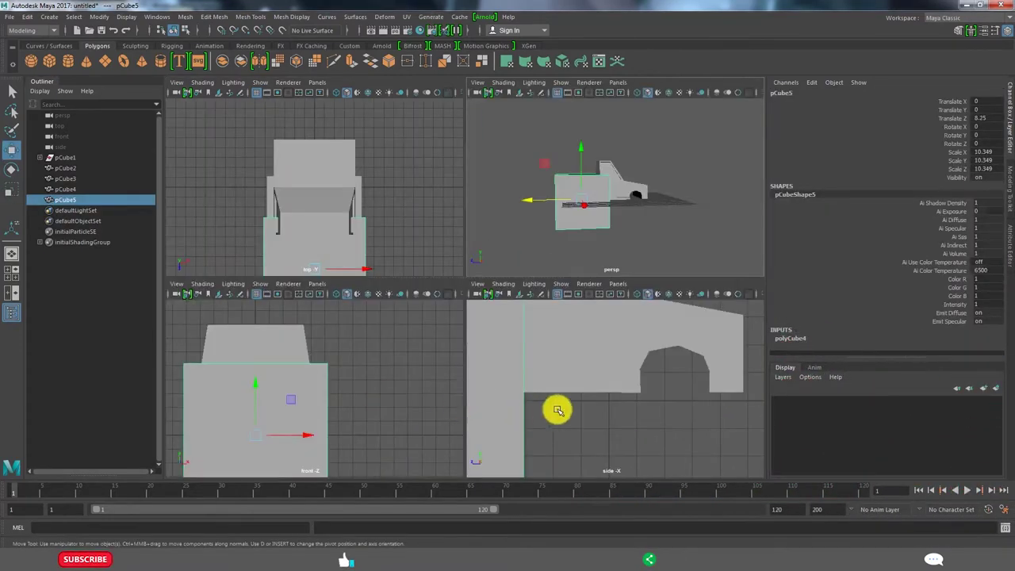
key("space")
middle_click_drag(380, 324, 458, 335, "alt")
left_click_drag(458, 335, 408, 335)
left_click_drag(450, 271, 446, 209)
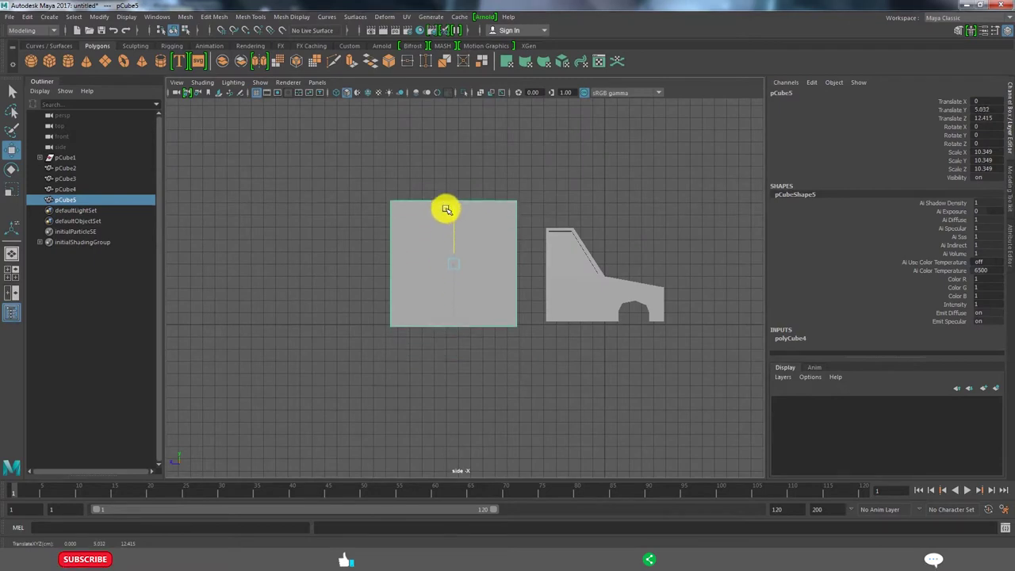
Butt the rear box against the cab and stretch its left-edge vertices further back
left_click(596, 273)
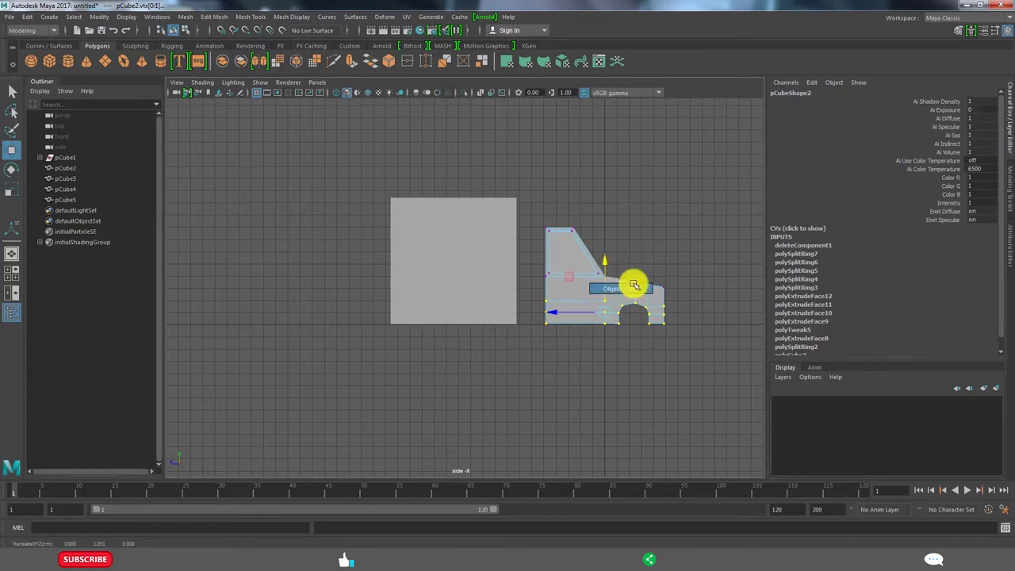
right_click_drag(634, 285, 634, 285)
left_click(457, 274)
left_click_drag(457, 275, 457, 274)
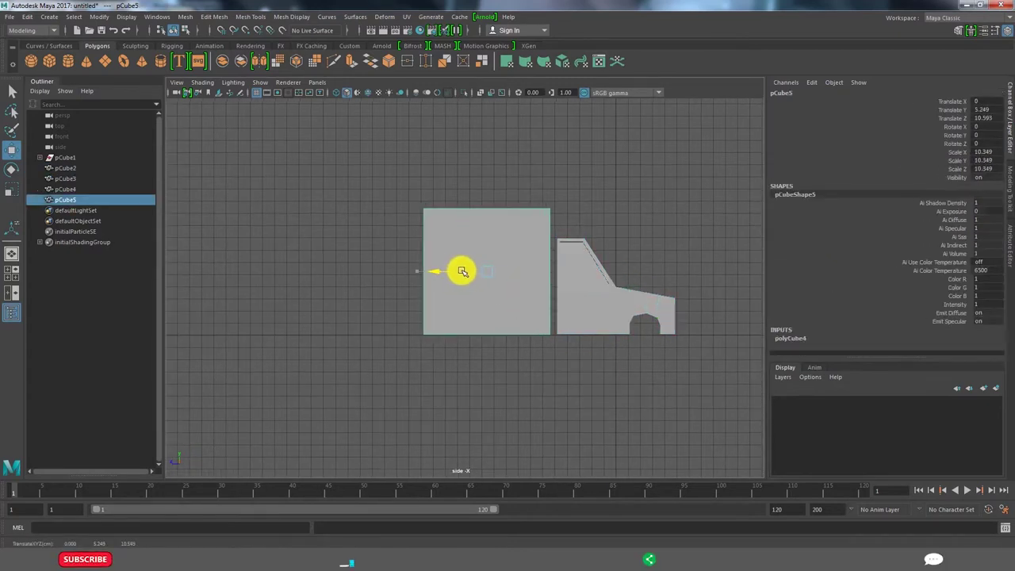
right_click_drag(469, 273, 428, 273)
left_click_drag(372, 166, 456, 356)
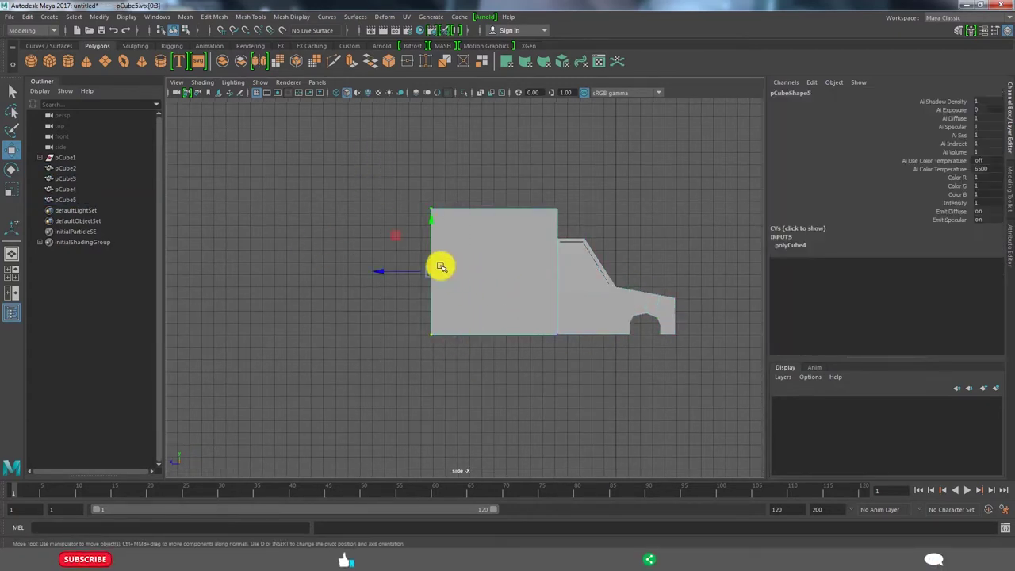
left_click_drag(408, 272, 327, 272)
right_click_drag(414, 297, 465, 279)
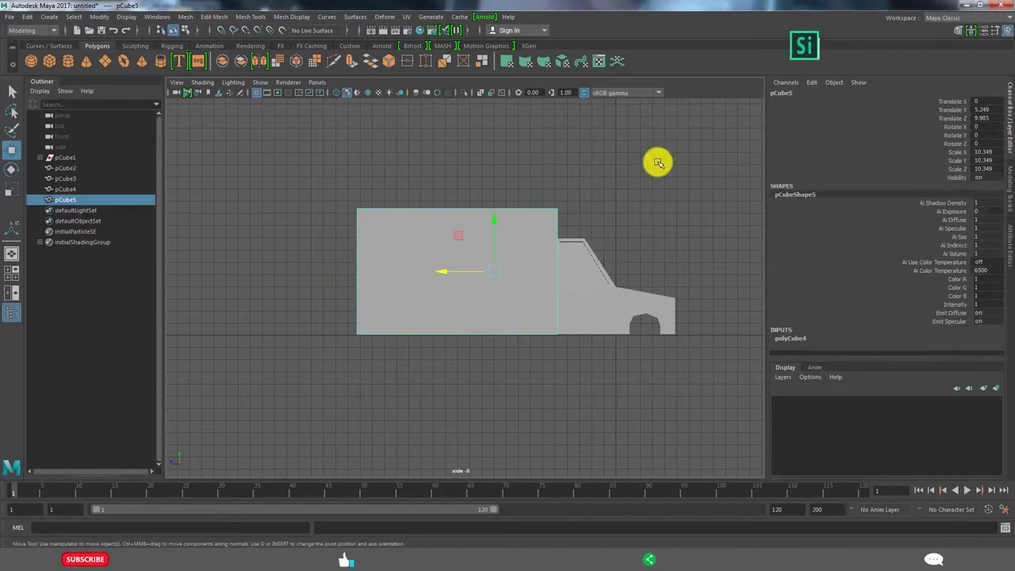
Check the rear box's placement in the top view with wireframe on shaded
left_click(629, 233)
mouse_move(629, 233)
left_mouse_down("alt")
mouse_move(562, 328)
mouse_move(502, 326)
mouse_move(484, 206)
left_mouse_up("alt")
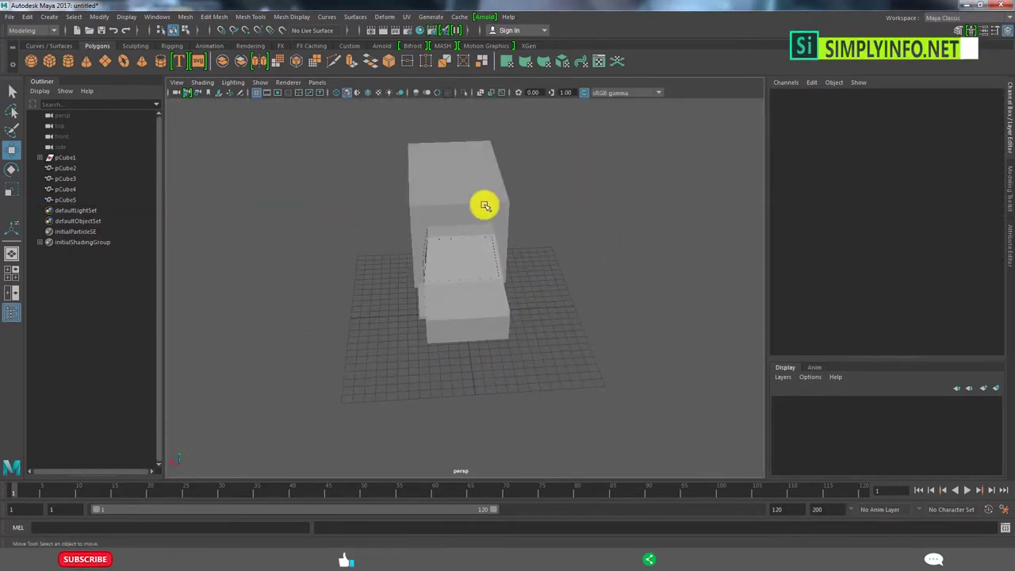
left_click(485, 206)
key("space")
key("space")
scroll(474, 140, "down", 3)
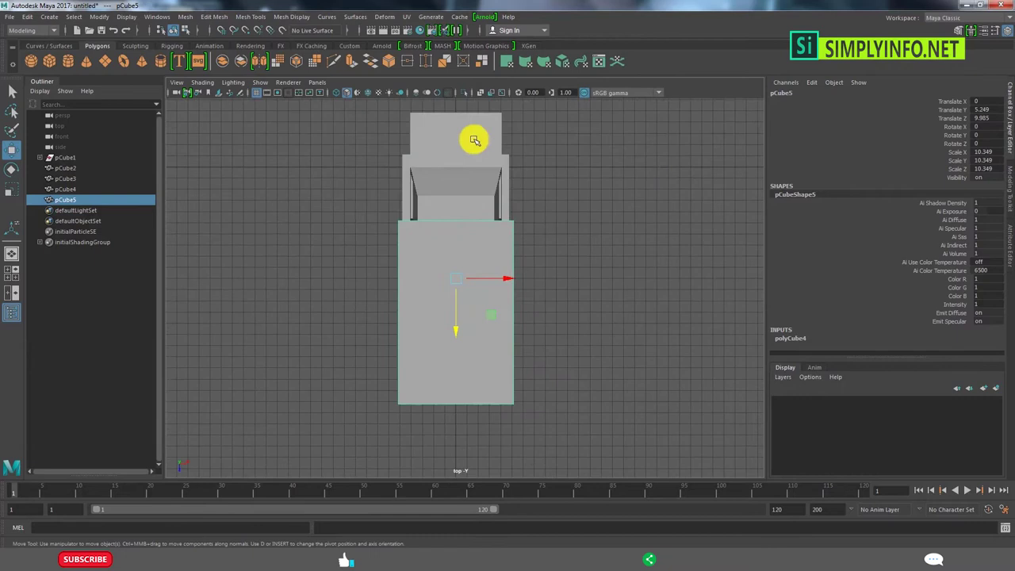
left_click(369, 93)
scroll(473, 233, "up", 3)
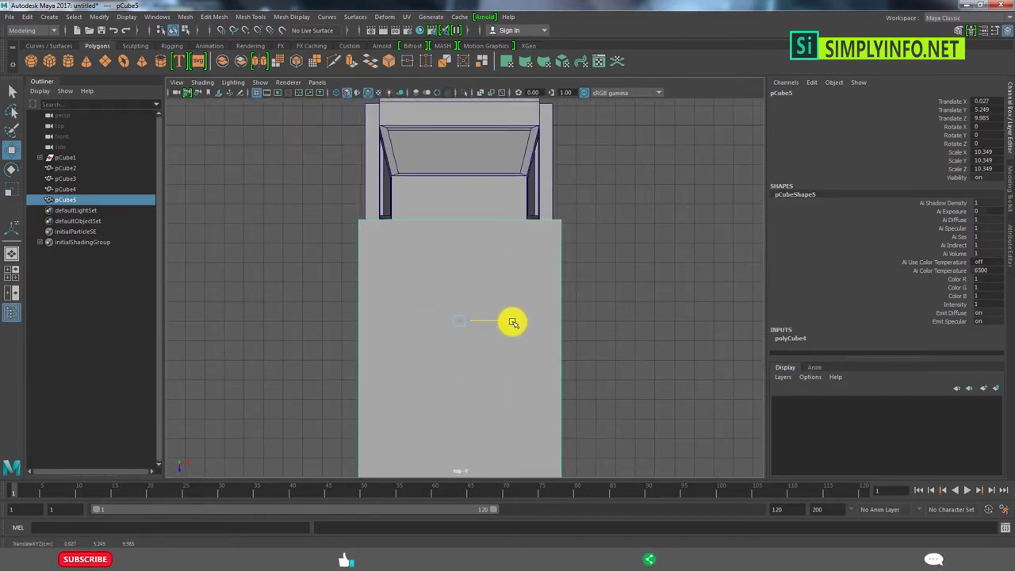
left_click(692, 313)
scroll(544, 299, "down", 3)
key("space")
key("space")
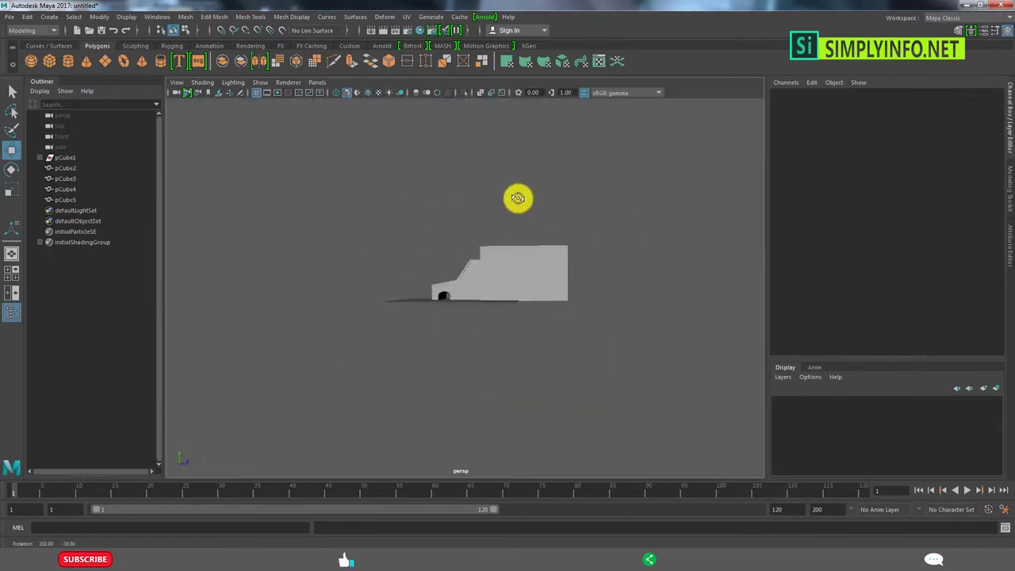
Insert a horizontal edge loop across the rear box
mouse_move(519, 197)
left_mouse_down("alt")
mouse_move(434, 297)
mouse_move(484, 315)
mouse_move(294, 306)
left_mouse_up("alt")
left_click(294, 306)
right_click_drag(396, 249, 364, 329)
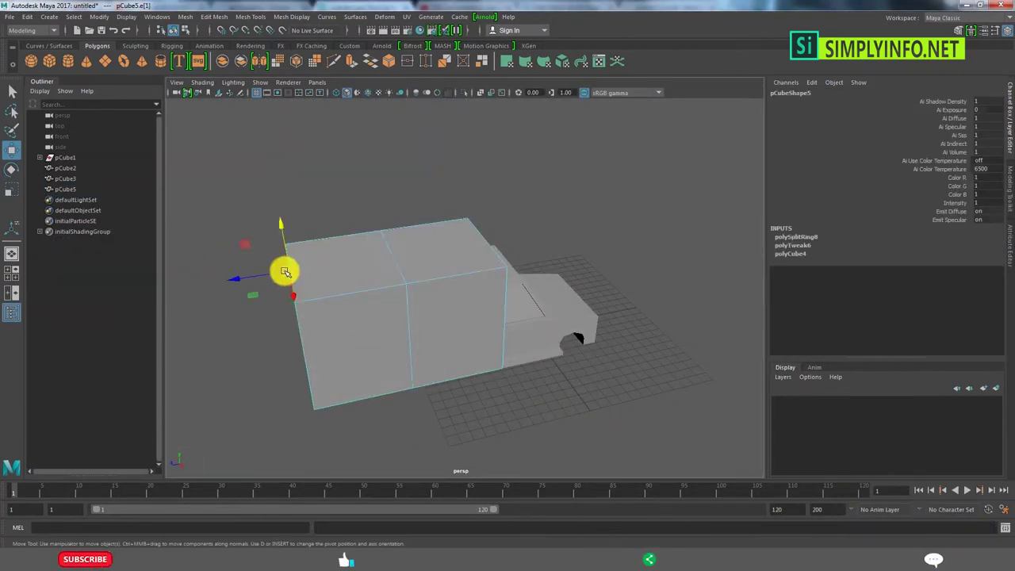
mouse_move(285, 271)
left_mouse_down("alt")
mouse_move(514, 215)
mouse_move(452, 283)
left_mouse_up("alt")
key("F8")
key("F11")
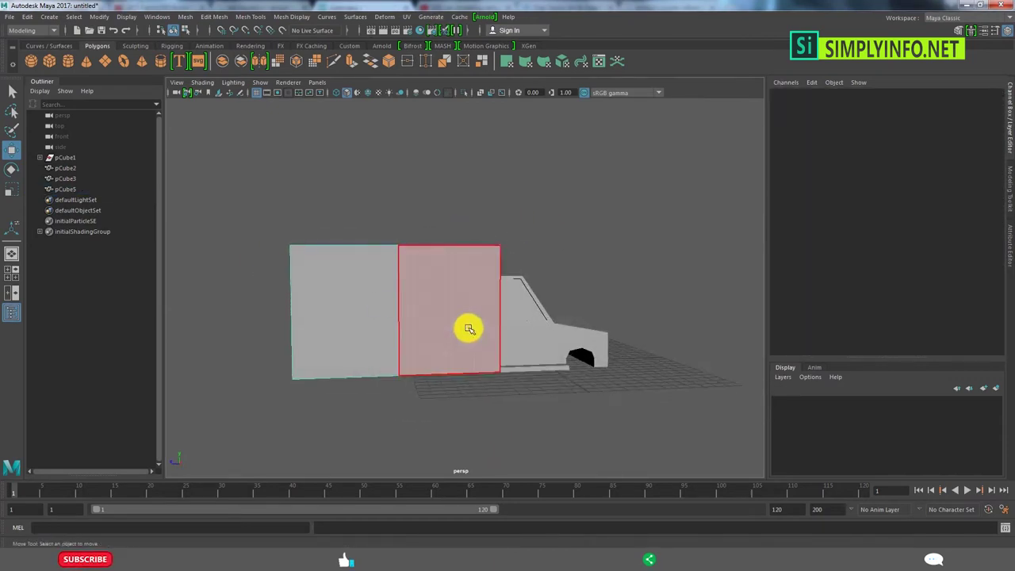
key("F10")
left_click(406, 323)
mouse_move(358, 323)
right_mouse_down("shift")
mouse_move(452, 296)
mouse_move(450, 274)
right_mouse_up("shift")
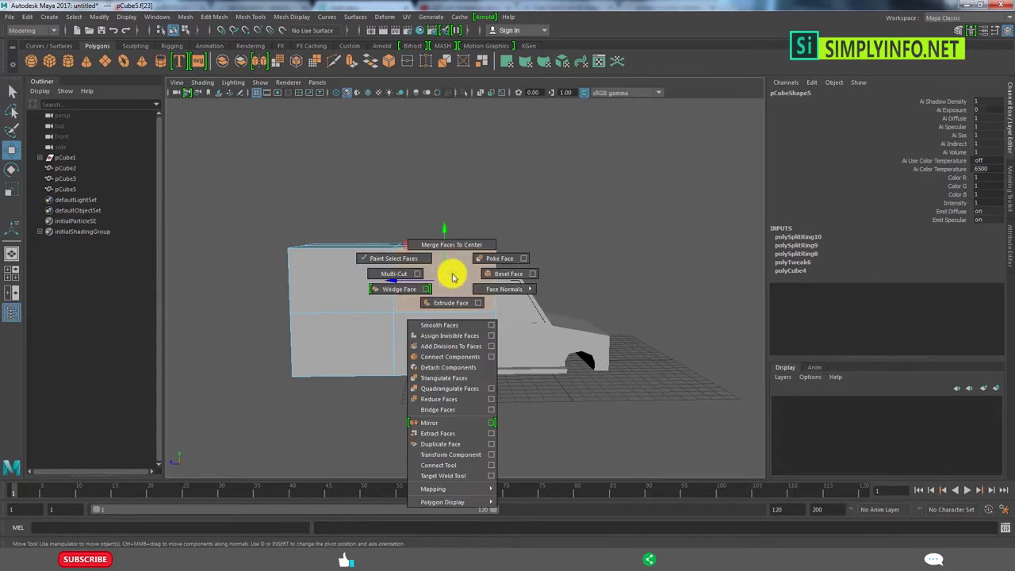
key("F8")
Inspect the rear box's new edge loop in the four-view and front views
key("space")
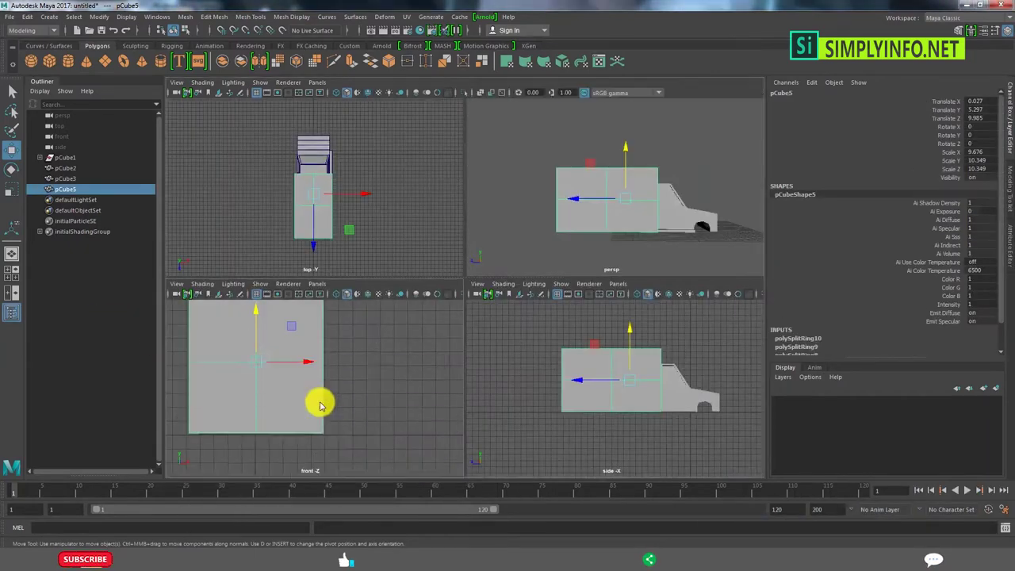
key("space")
key("space")
key("space")
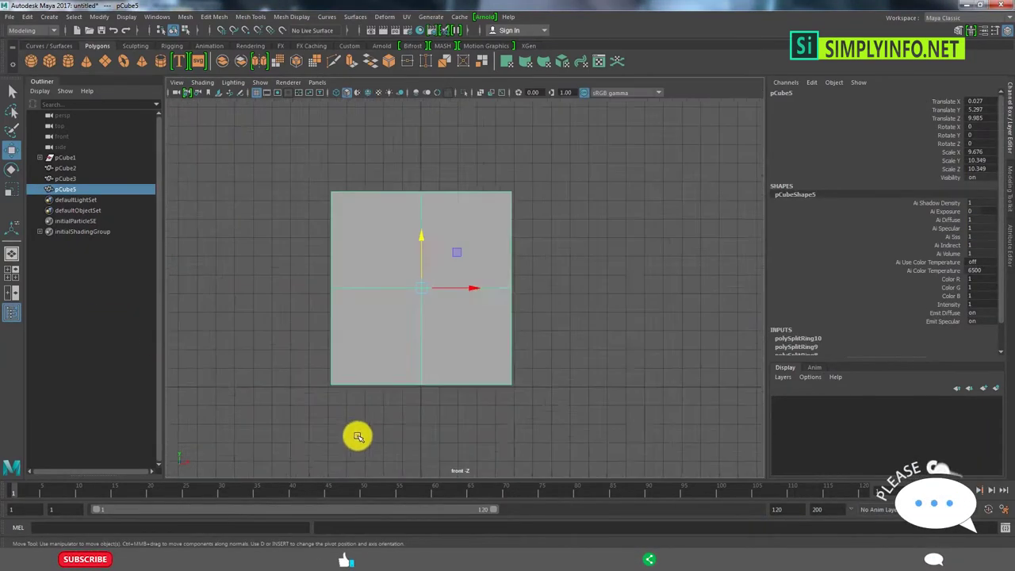
scroll(544, 308, "down", 3)
key("space")
key("space")
scroll(476, 345, "up", 1)
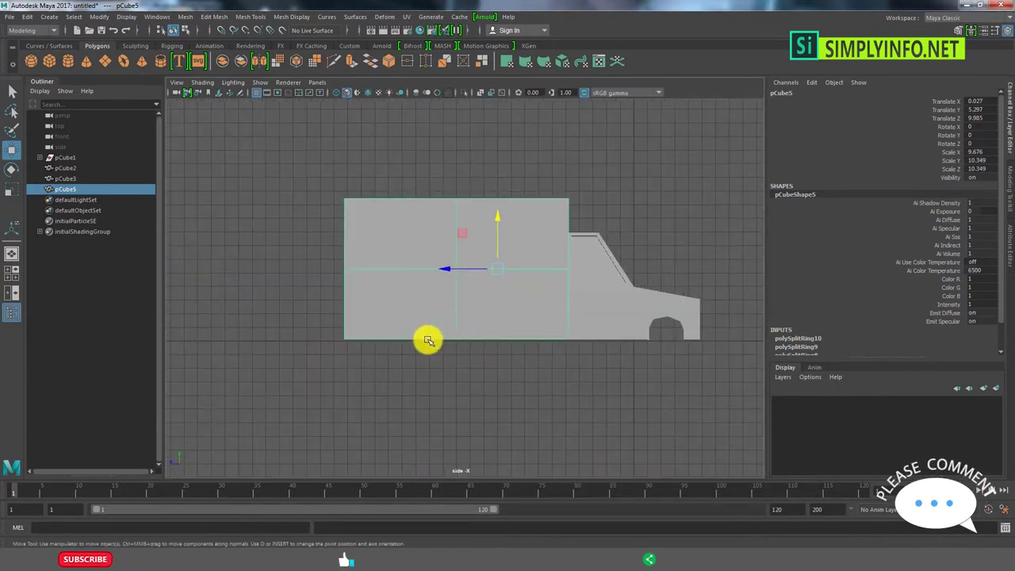
Add two vertical edge loops and a low horizontal loop to the rear box
key("F10")
left_click(449, 270)
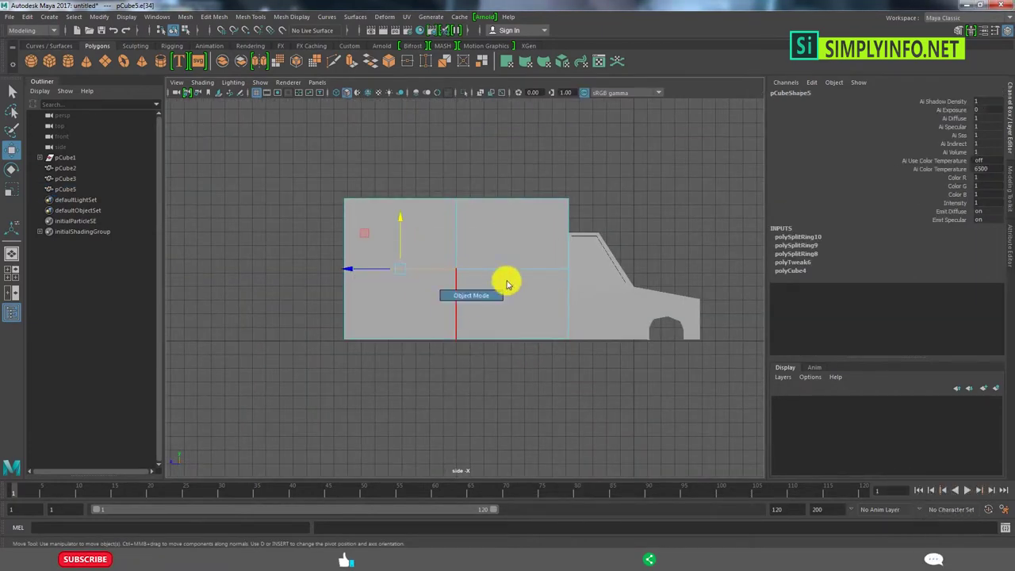
right_click_drag(448, 234, 402, 256, "shift")
left_click(421, 269)
left_click(483, 269)
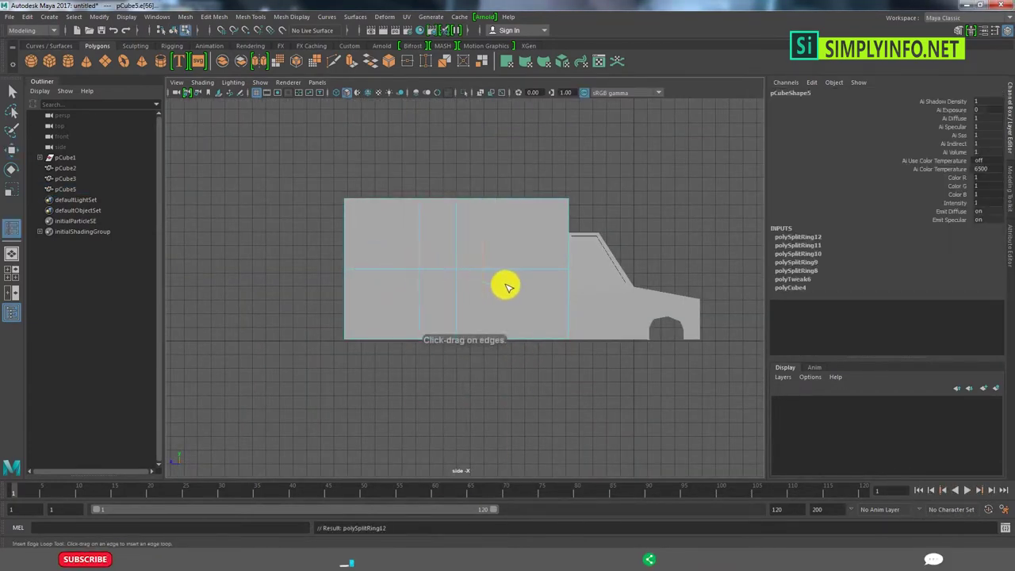
left_click(457, 307)
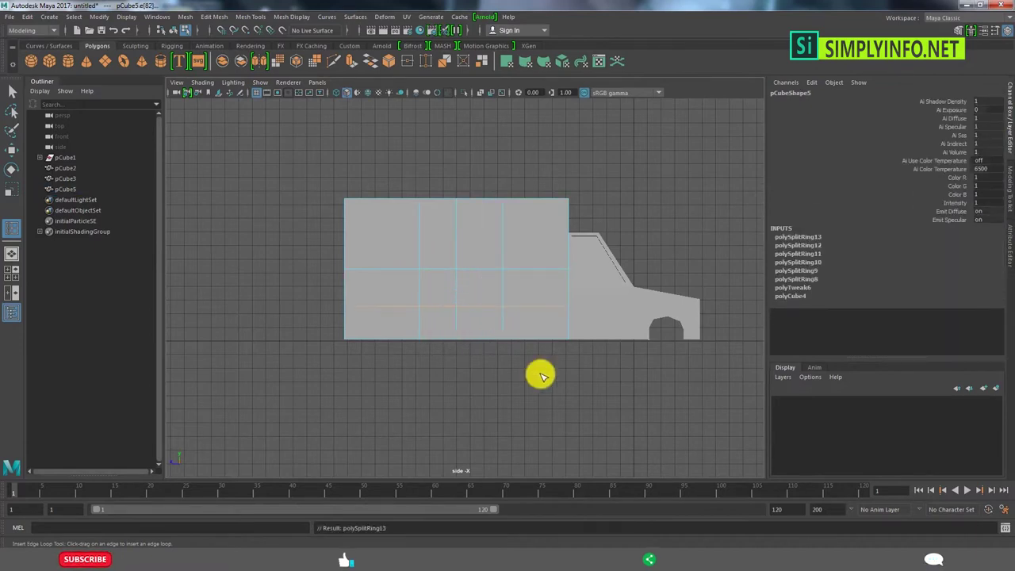
Undo the misplaced horizontal loop and reinsert it lower on the rear box
key("ctrl+z")
key("shift+z")
key("ctrl+z")
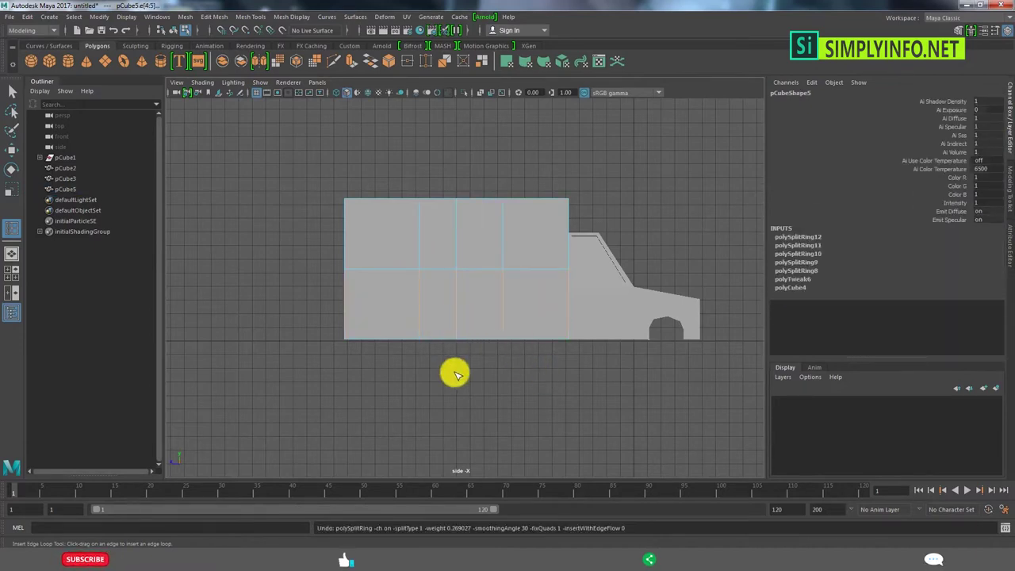
key("w")
right_click_drag(465, 297, 476, 335)
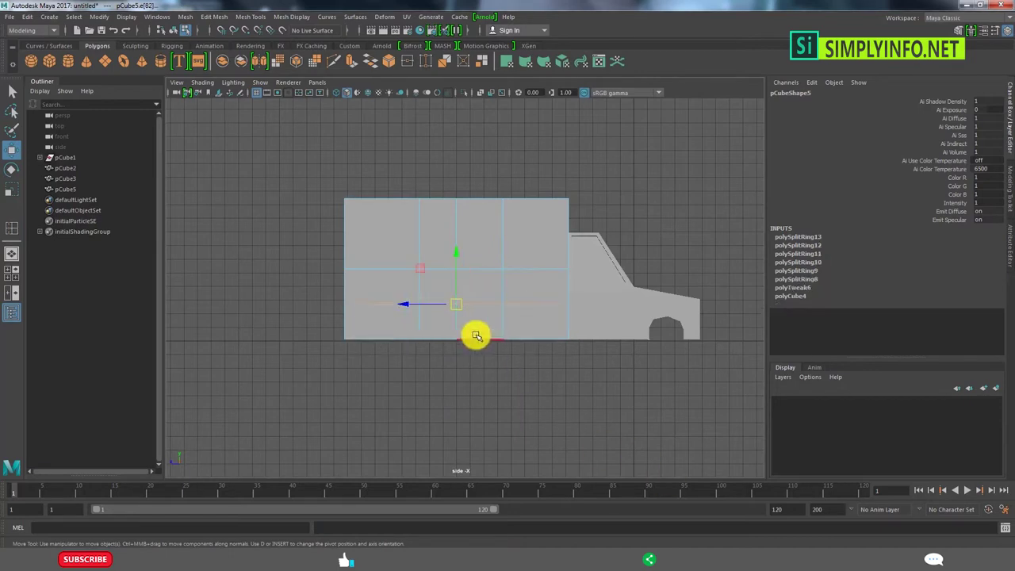
scroll(421, 323, "up", 2)
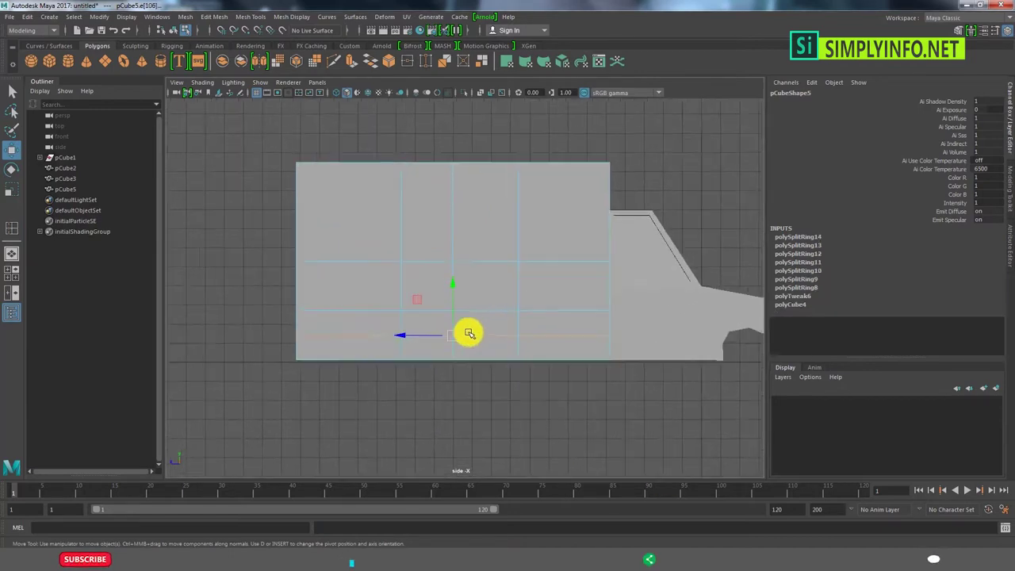
scroll(464, 333, "up", 2)
left_click(669, 311)
Turn on wireframe on shaded and inspect the rear box's low edge loop from the side
left_click(668, 311)
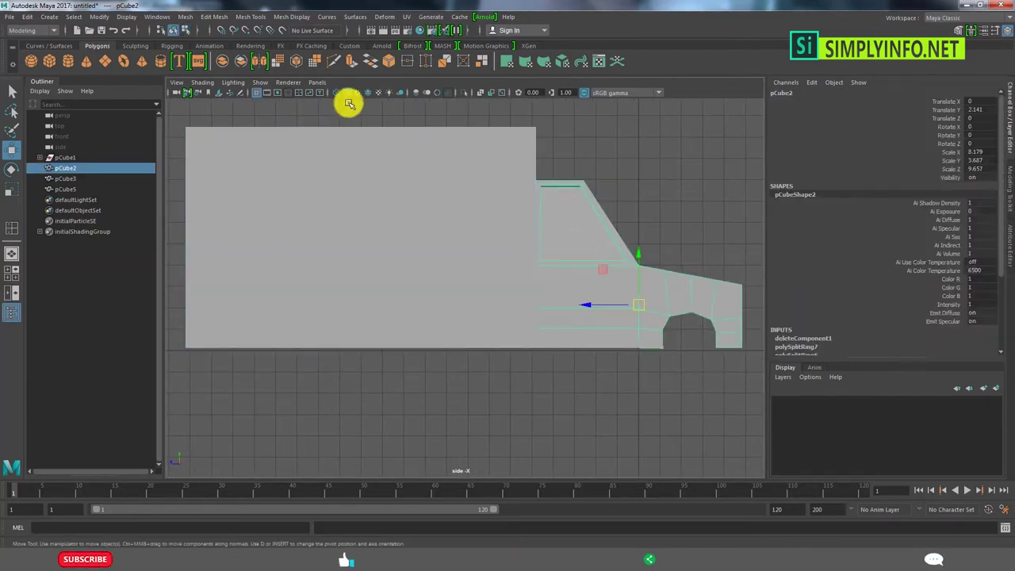
left_click(371, 96)
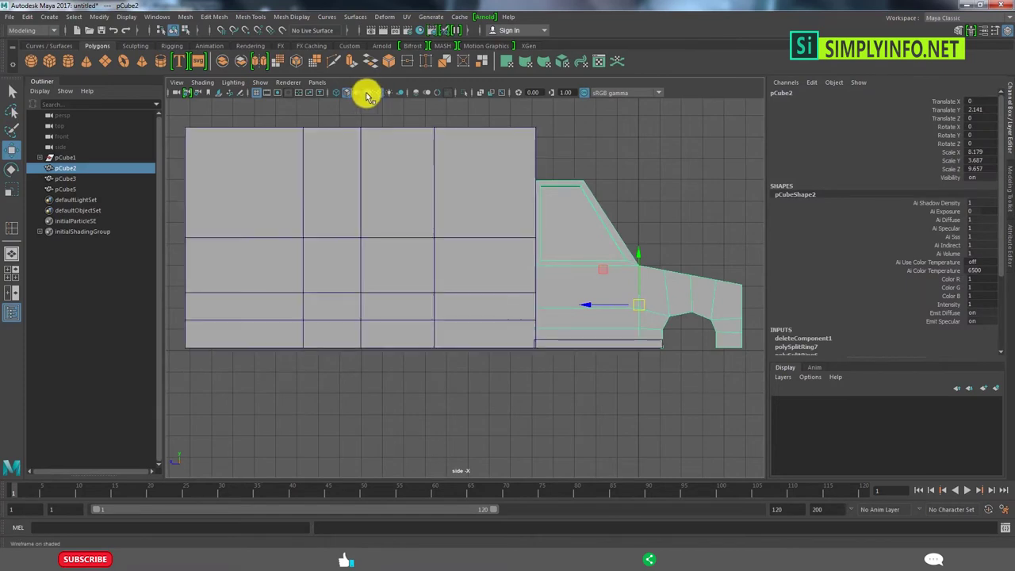
scroll(589, 315, "up", 1)
scroll(554, 294, "up", 1)
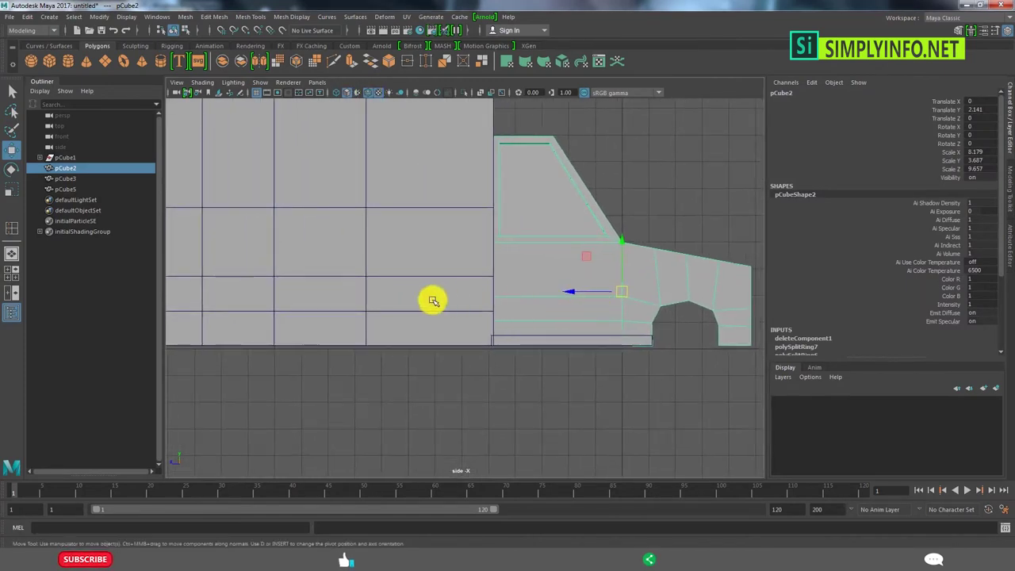
middle_click_drag(433, 301, 502, 267, "alt")
left_click(498, 265)
middle_click_drag(360, 251, 406, 248, "alt")
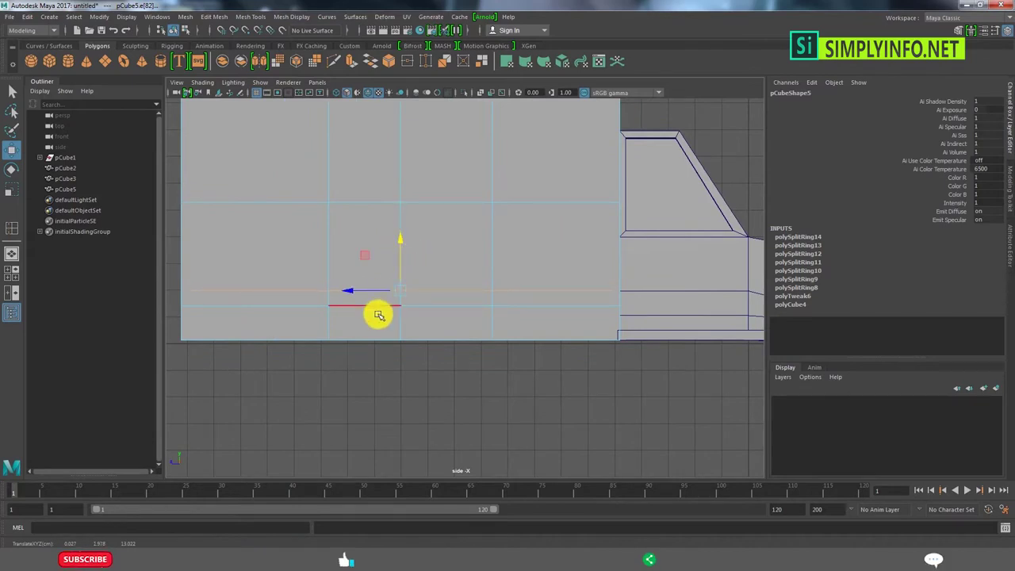
left_click(387, 314)
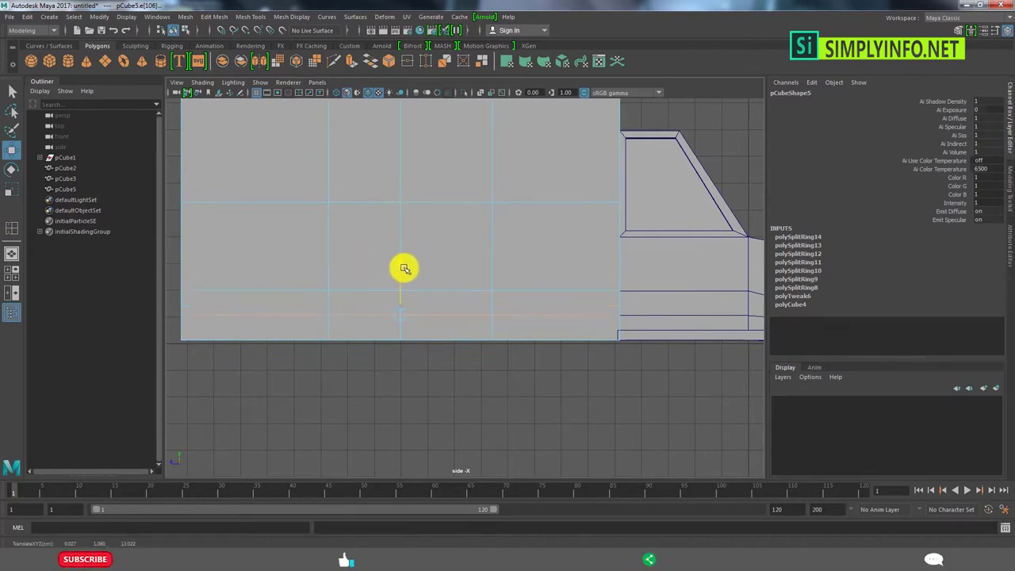
scroll(475, 293, "down", 2)
key("F8")
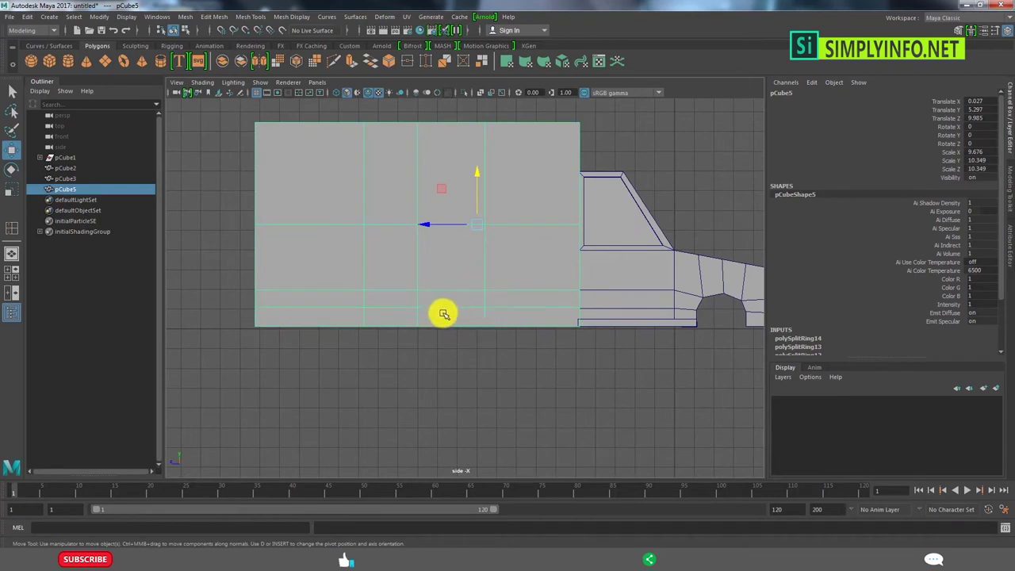
left_click(476, 361)
Delete the rear box's bottom faces, remove a stray strip, and place a cylinder below
left_click_drag(380, 307, 382, 308)
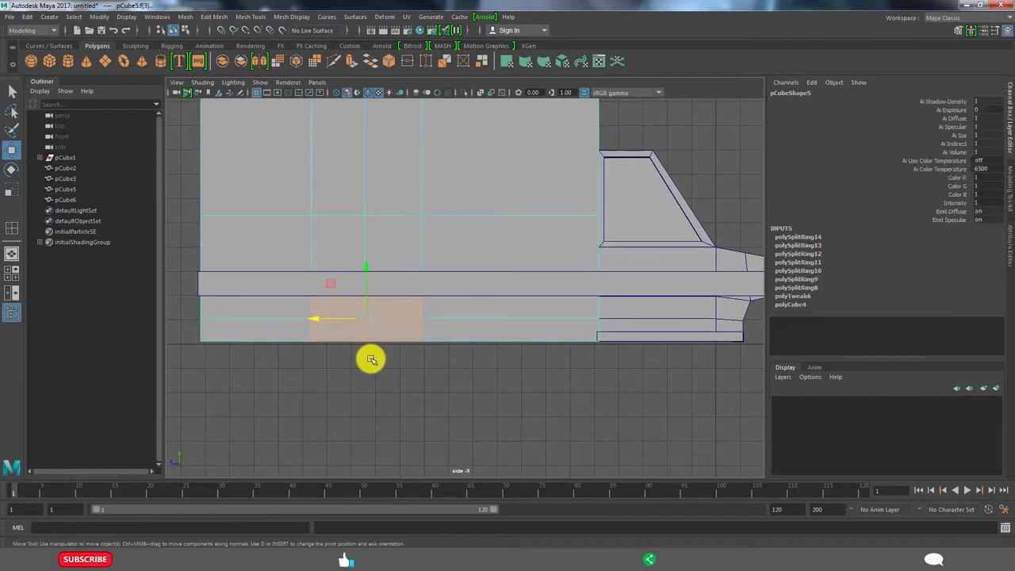
key("Delete")
left_click(354, 292)
key("Delete")
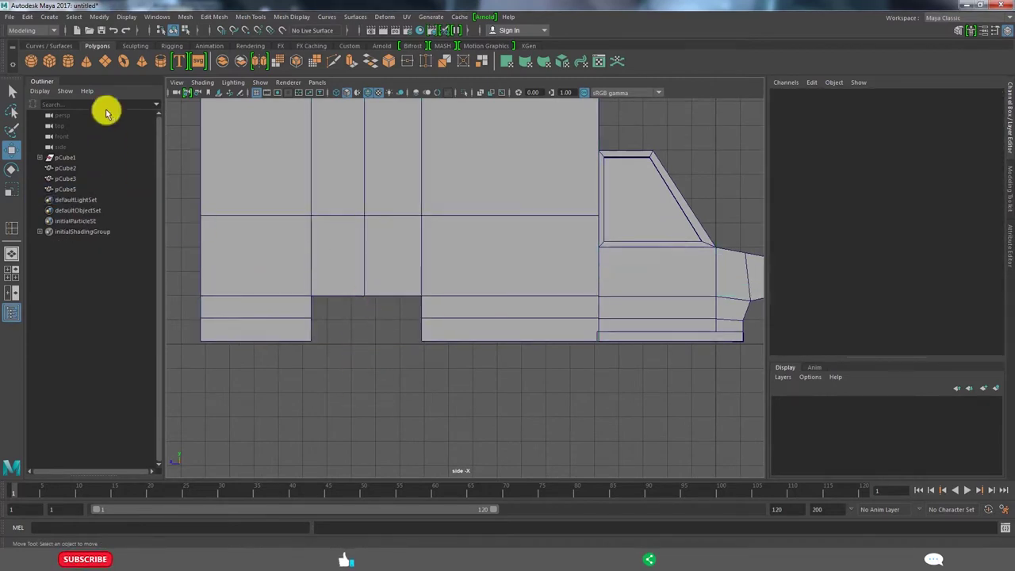
left_click(65, 65)
mouse_move(714, 357)
left_mouse_down()
mouse_move(341, 362)
mouse_move(385, 356)
left_mouse_up()
Rotate the cylinder 90° on Z, set radius 2.54, and seat it in the rear opening
key("e")
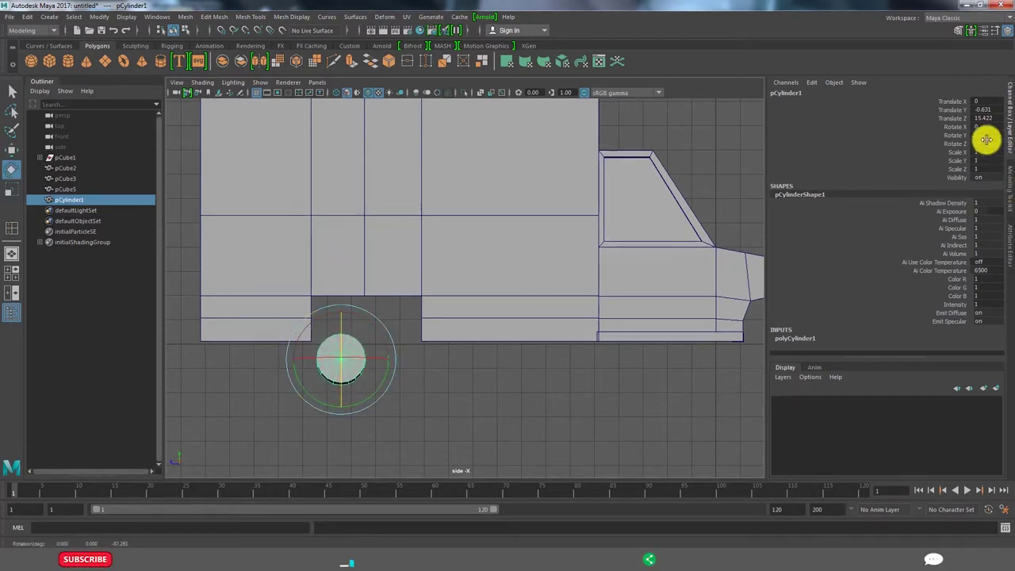
left_click(415, 402)
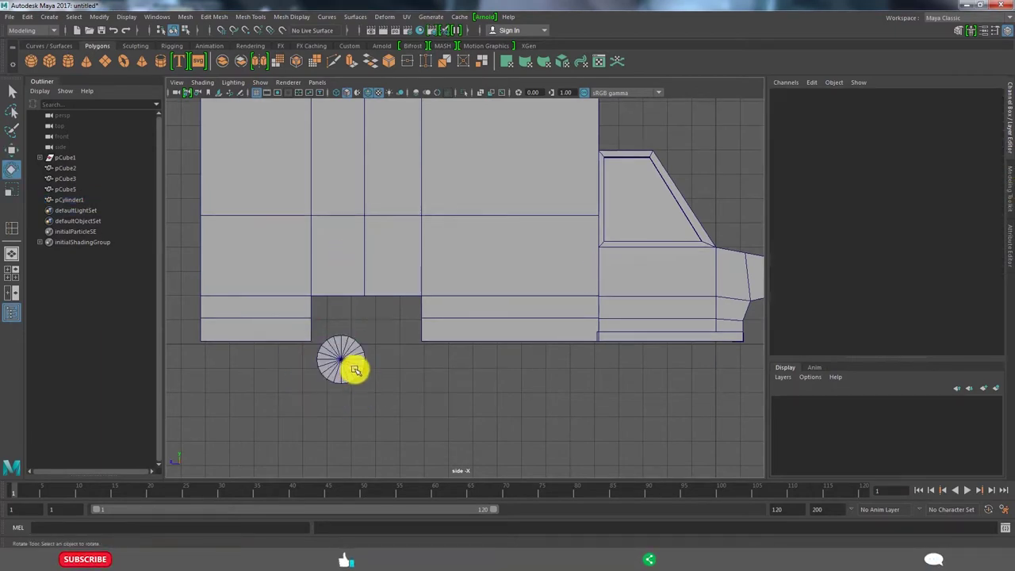
left_click(357, 369)
key("w")
left_click_drag(343, 362, 362, 334)
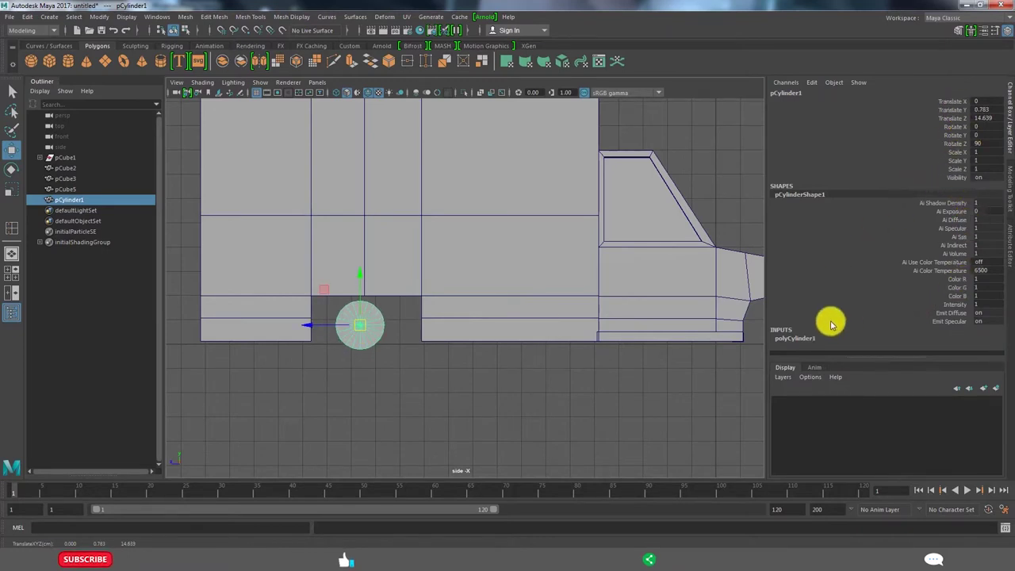
left_click(794, 338)
left_click(956, 291)
middle_click_drag(443, 398, 514, 429)
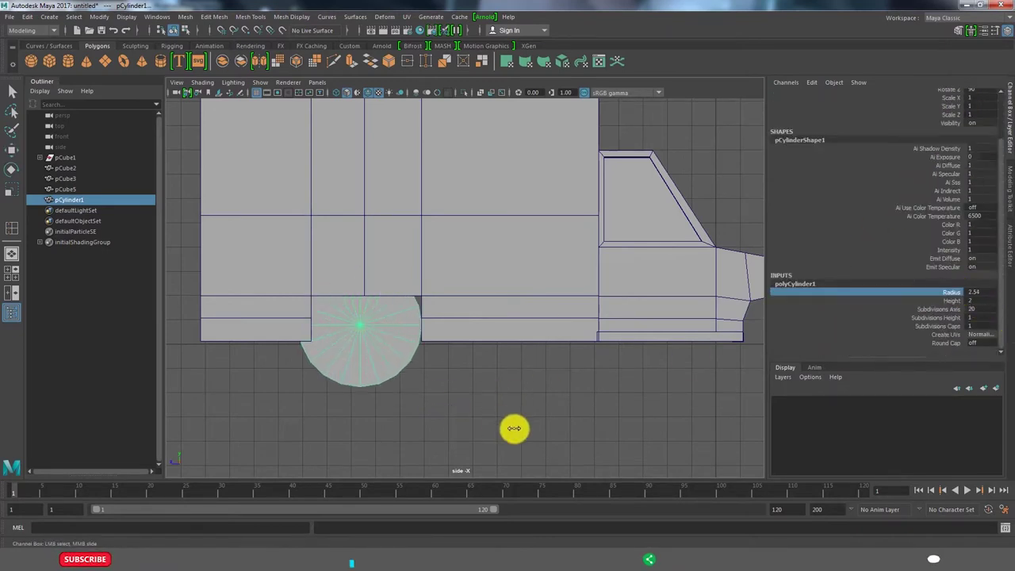
key("w")
mouse_move(346, 344)
left_mouse_down()
mouse_move(369, 346)
mouse_move(367, 355)
mouse_move(370, 343)
left_mouse_up()
Pull pCube5's wheel-arch vertices onto the top of the wheel cylinder's rim
left_click(486, 419)
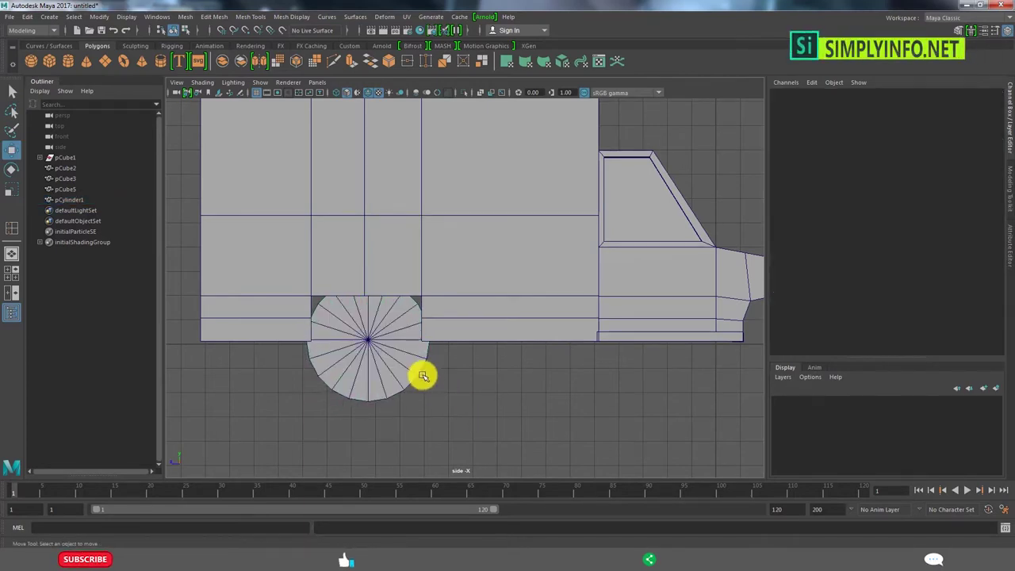
right_click_drag(461, 377, 535, 377, "alt")
left_click(392, 301)
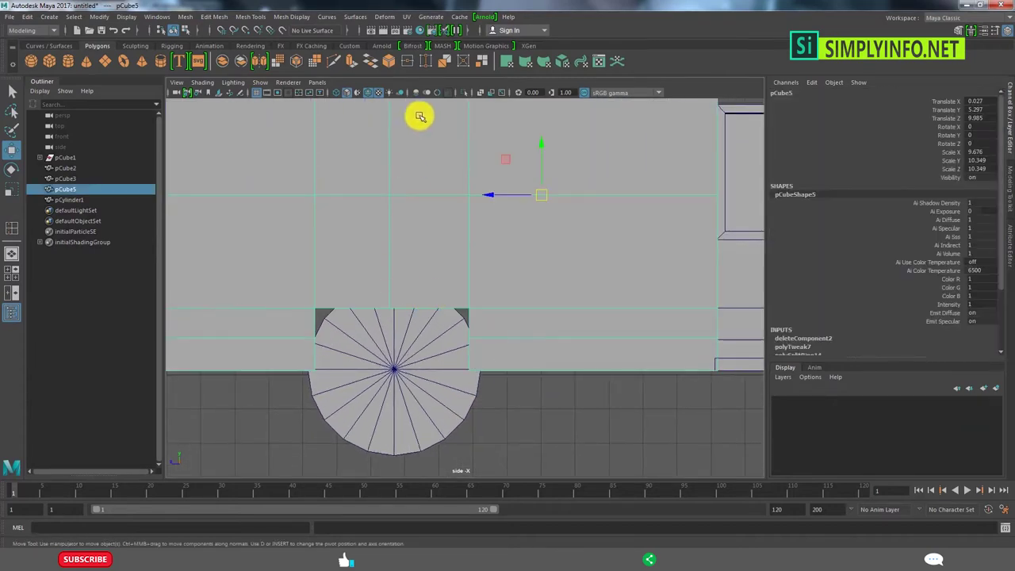
middle_click_drag(471, 302, 503, 288, "alt")
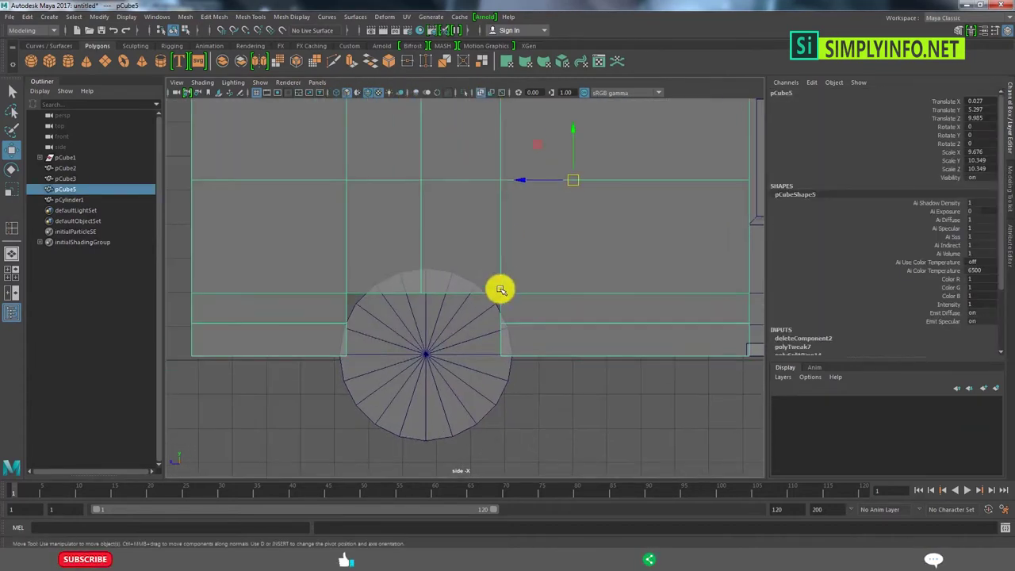
right_click_drag(503, 288, 444, 301)
left_click_drag(421, 261, 419, 227)
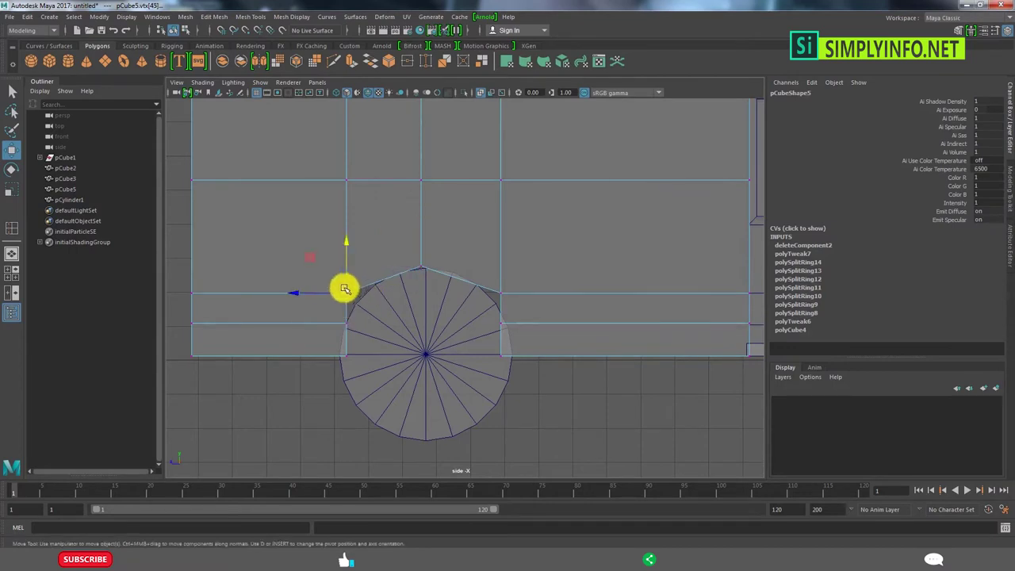
left_click_drag(373, 351, 373, 351)
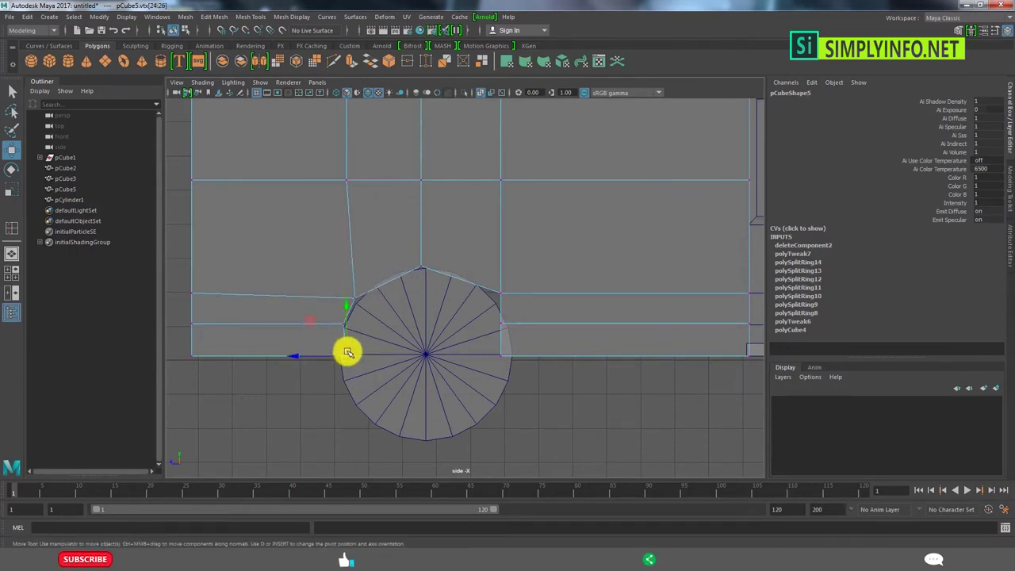
left_click(367, 288)
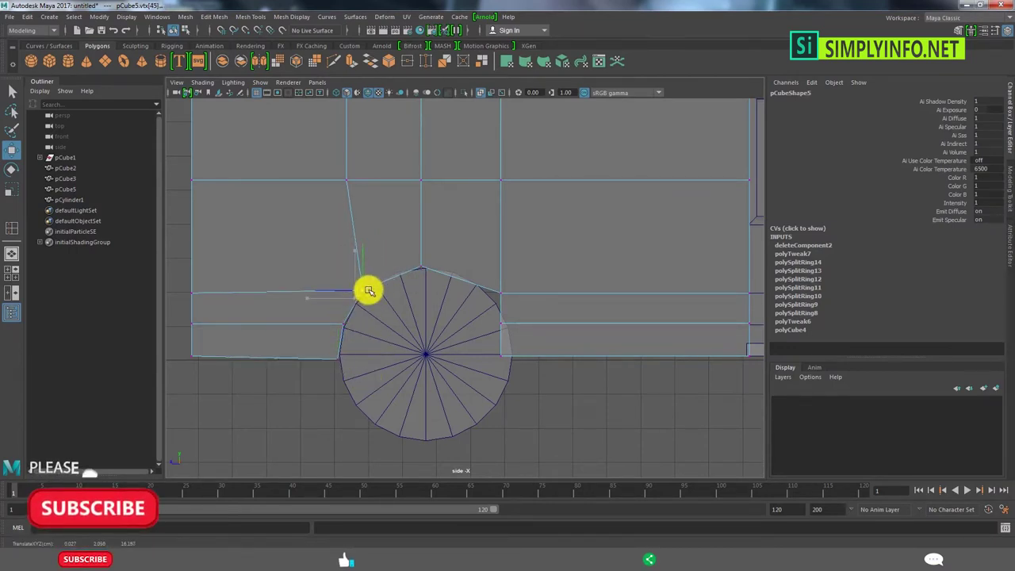
left_click(424, 263)
left_click(499, 295)
left_click_drag(498, 294, 479, 283)
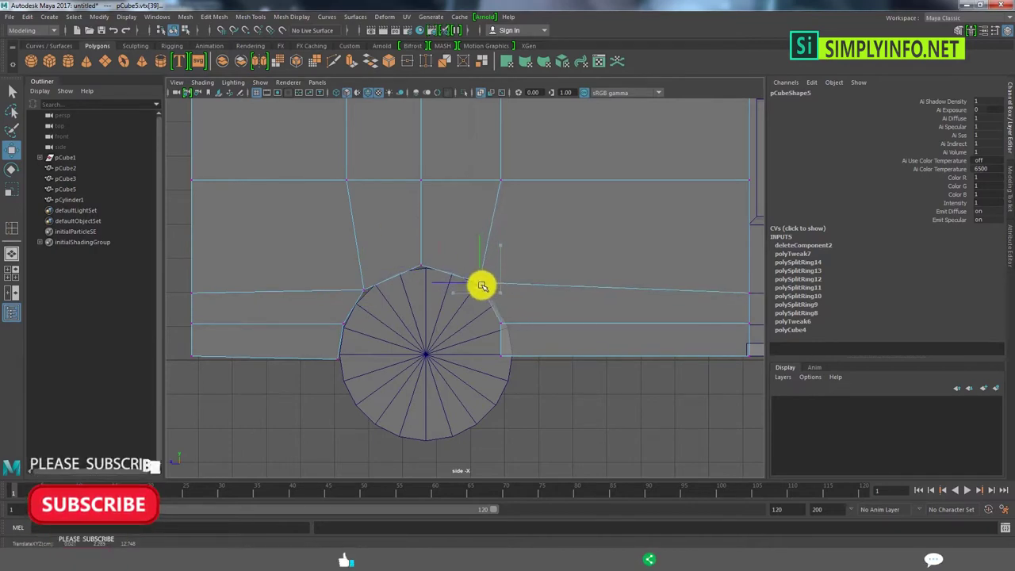
left_click(501, 322)
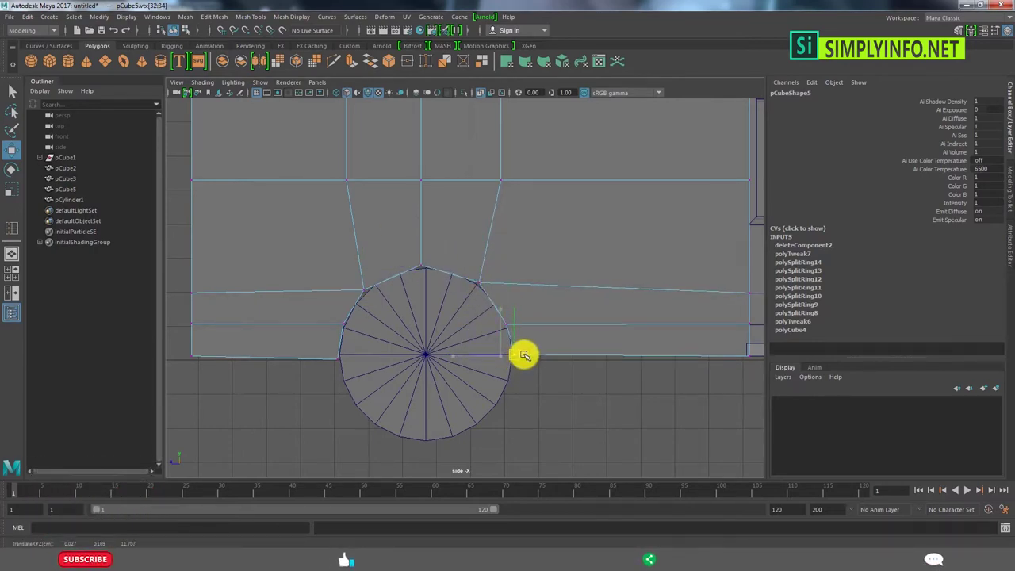
Cut a new edge across pCube5's arch face with Multi-Cut
scroll(544, 344, "up", 2)
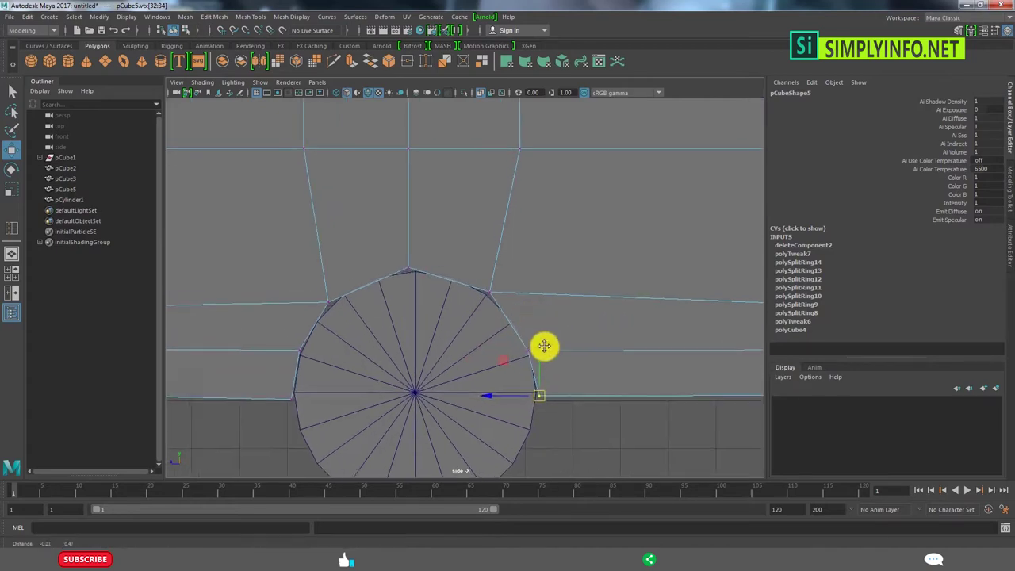
key("F8")
middle_click_drag(467, 301, 550, 295, "alt")
scroll(507, 288, "down", 2)
scroll(506, 288, "up", 1)
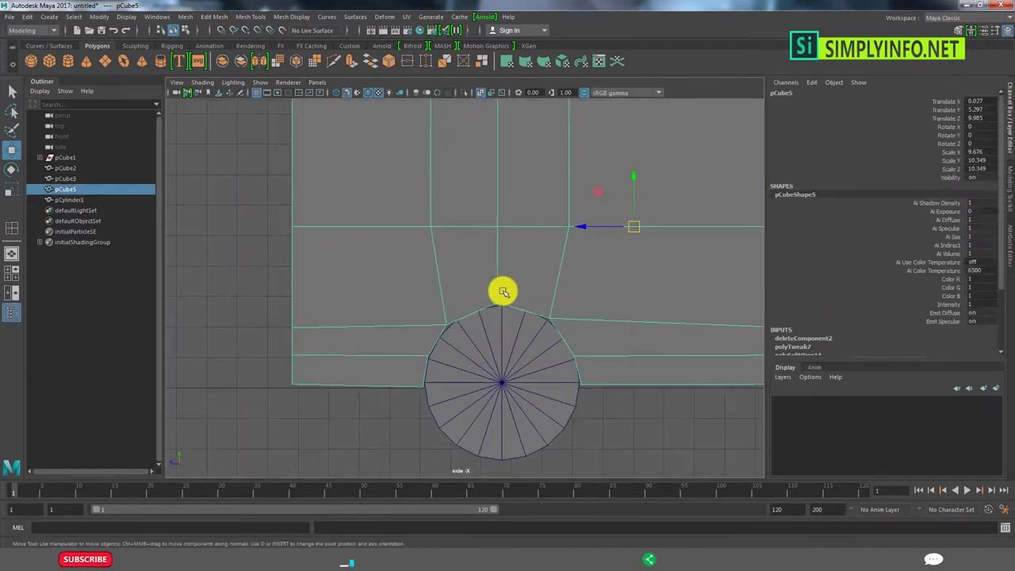
scroll(444, 296, "up", 1)
scroll(499, 302, "up", 1)
scroll(471, 301, "down", 1)
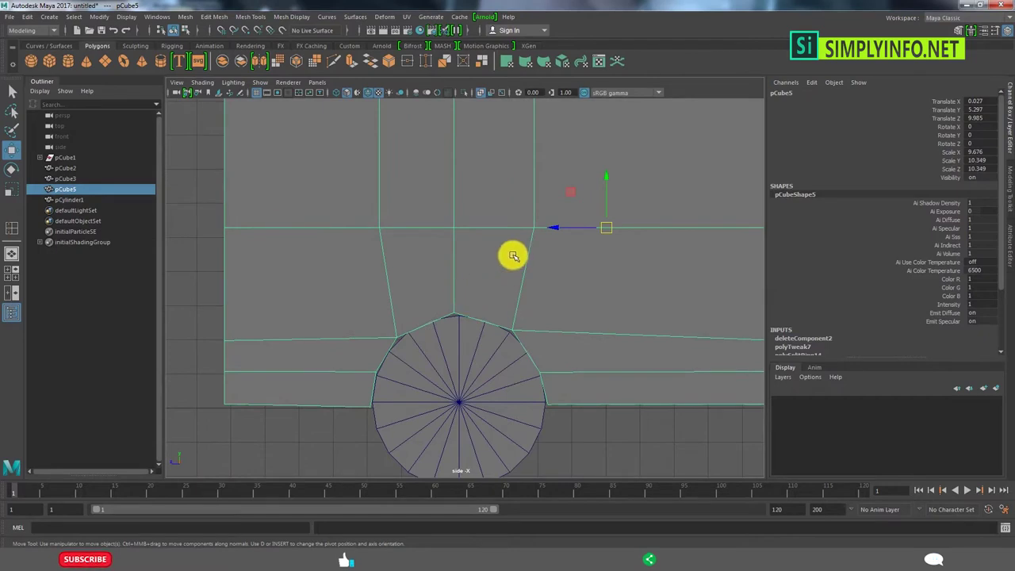
right_click_drag(514, 256, 444, 240, "shift")
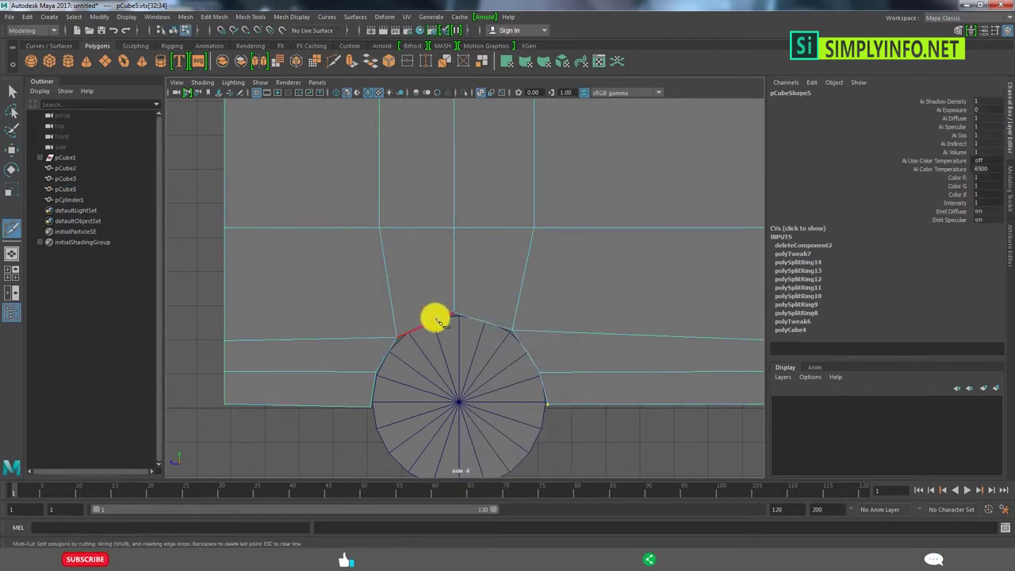
left_click(394, 272)
key("w")
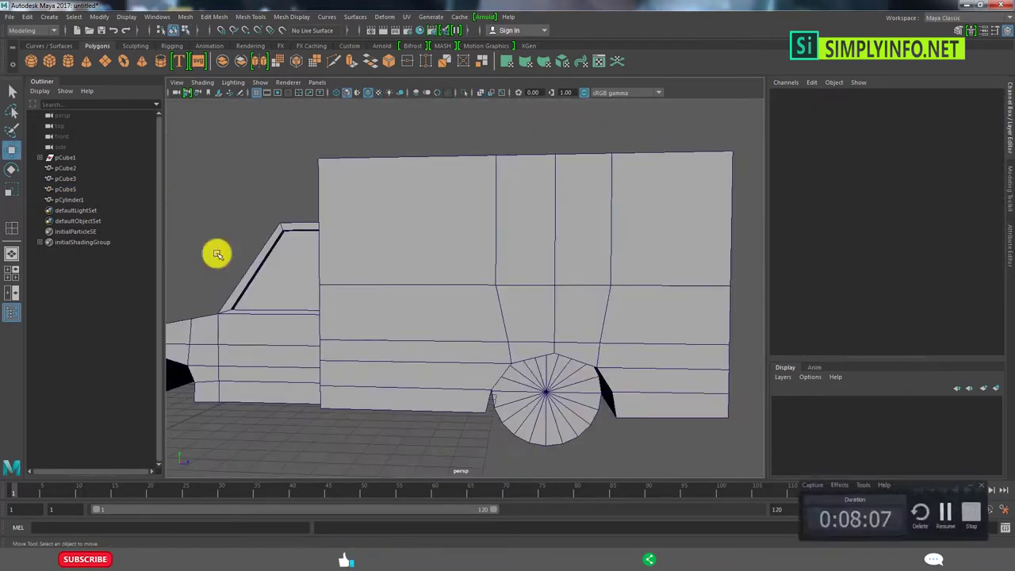
Orbit the perspective view to inspect the reshaped arch and the box's side faces
key("space")
key("space")
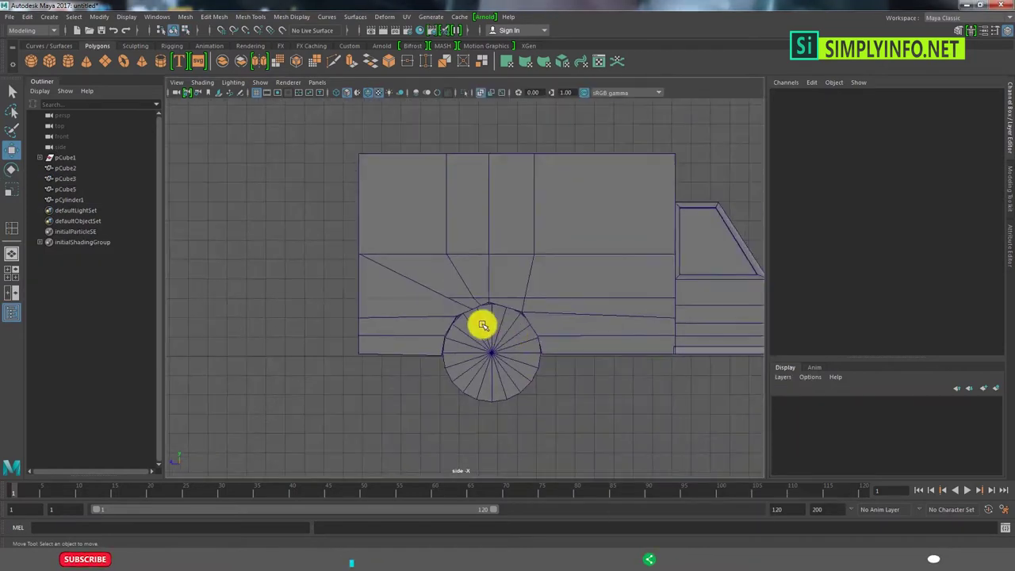
scroll(482, 317, "up", 1)
left_click(483, 277)
key("space")
key("space")
left_click_drag(579, 249, 600, 251, "alt")
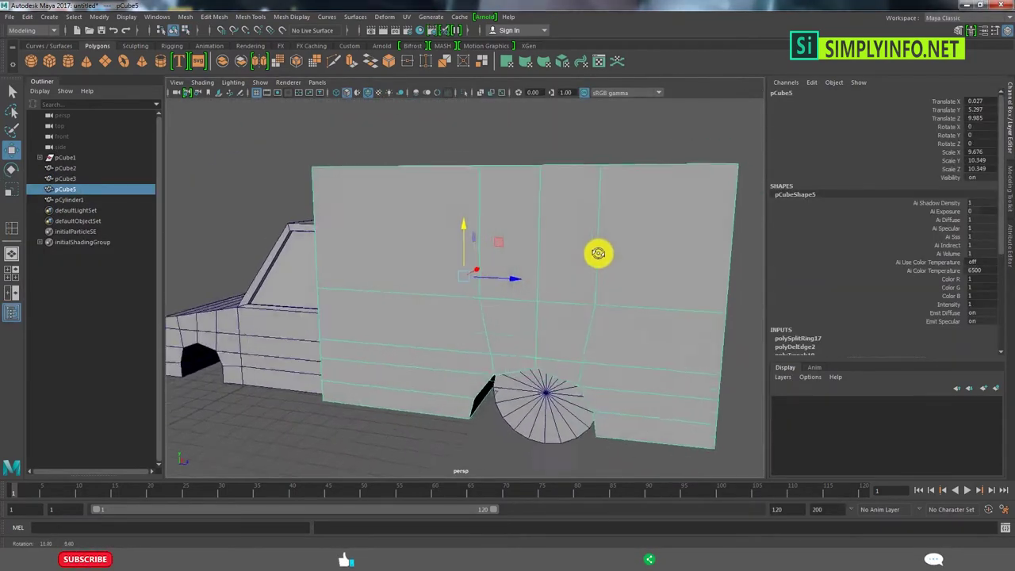
scroll(600, 252, "down", 3)
left_click_drag(492, 258, 568, 276, "alt")
scroll(574, 261, "down", 3)
key("F11")
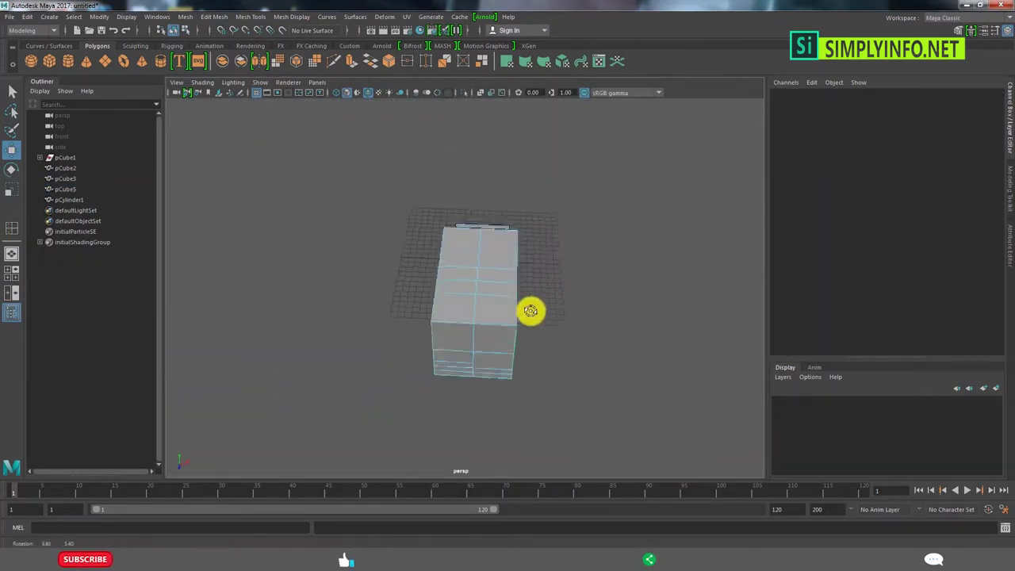
left_click_drag(494, 208, 655, 408)
left_click(639, 423)
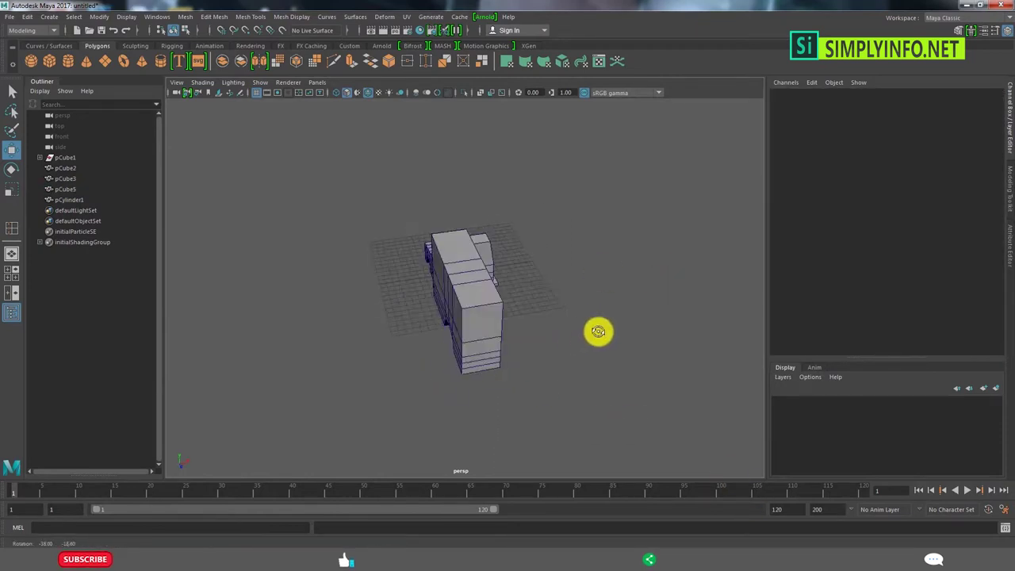
key("space")
key("space")
Slide pCylinder1 along Z to Translate Z -2.587 and select the surrounding front body vertices
left_click(508, 357)
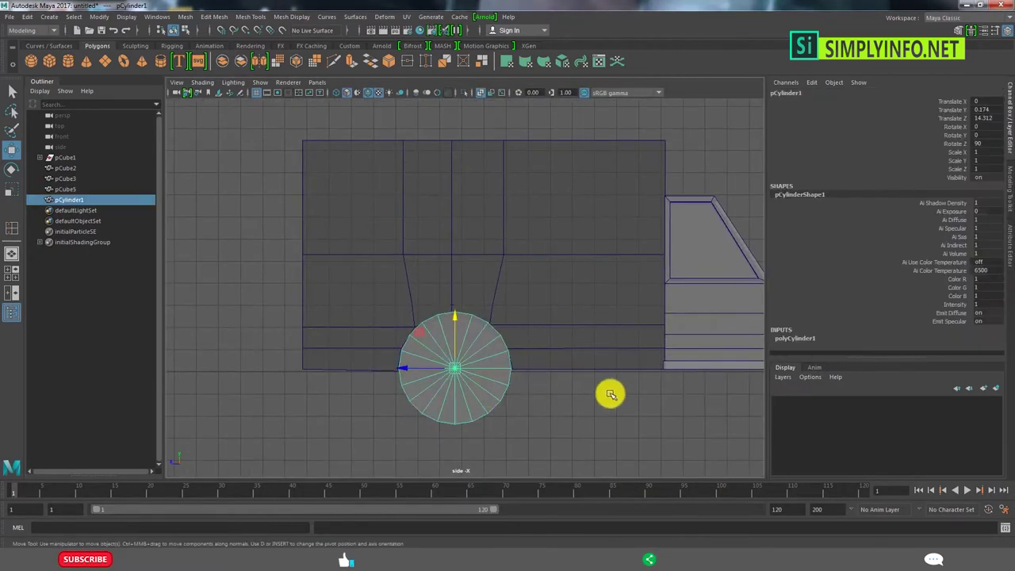
scroll(493, 399, "down", 2)
left_click_drag(266, 367, 634, 373)
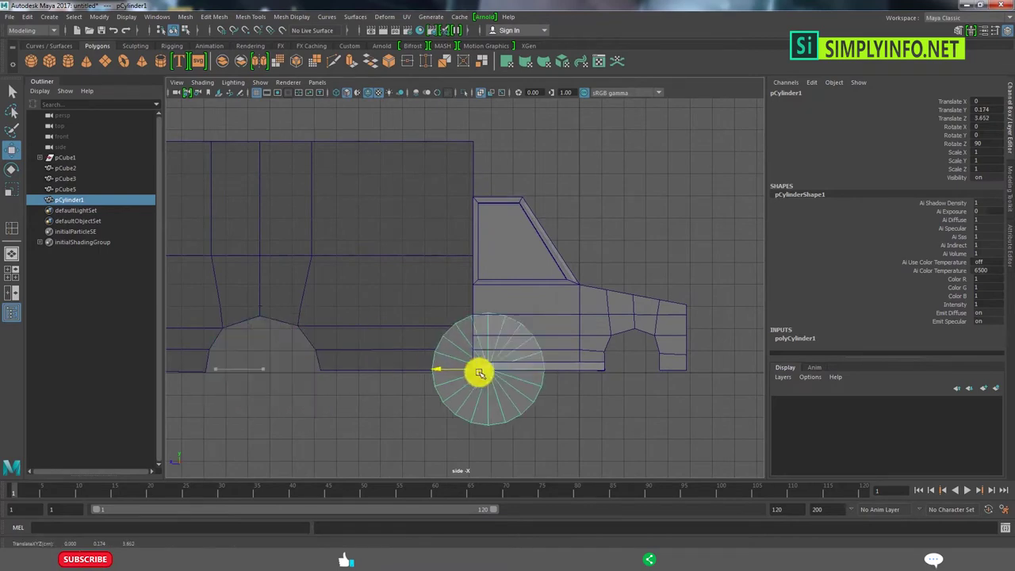
key("ctrl+z")
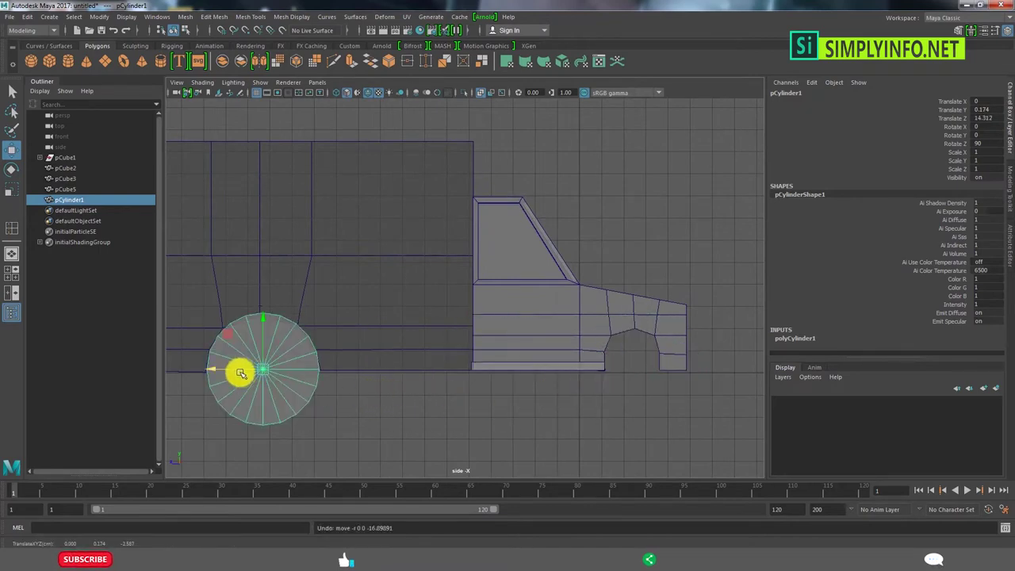
left_click_drag(239, 370, 600, 383)
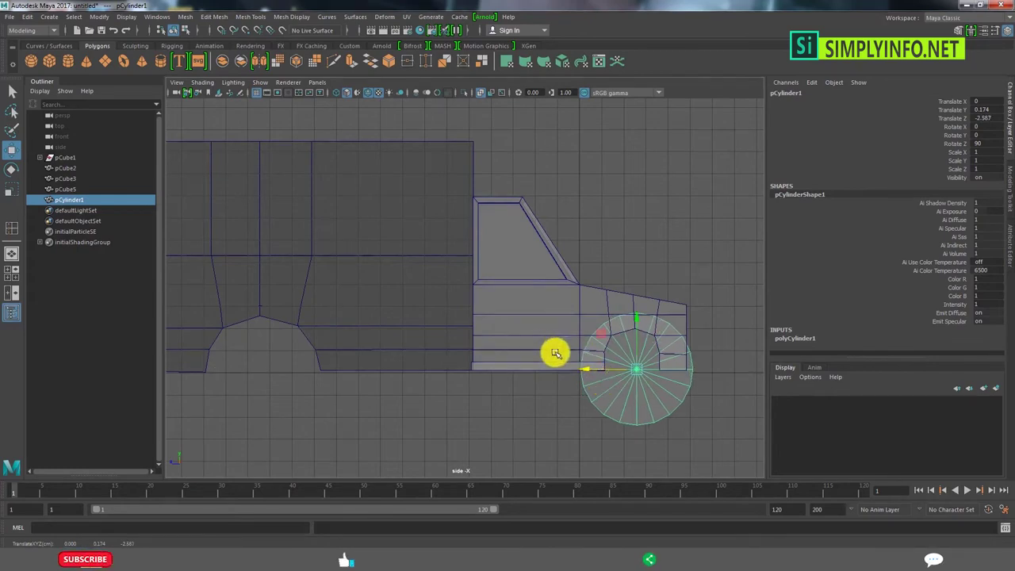
middle_click_drag(627, 305, 564, 309, "alt")
left_click_drag(727, 444, 516, 256)
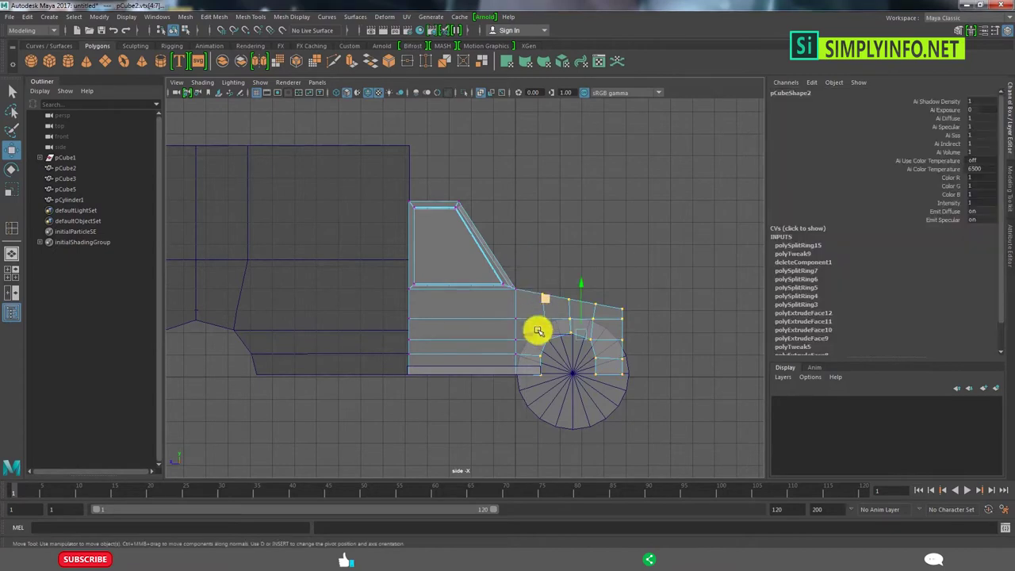
Nudge the wheel slightly forward and select pCube2's front arch vertices above it
left_click(682, 419)
scroll(595, 339, "down", 2)
left_click(605, 330)
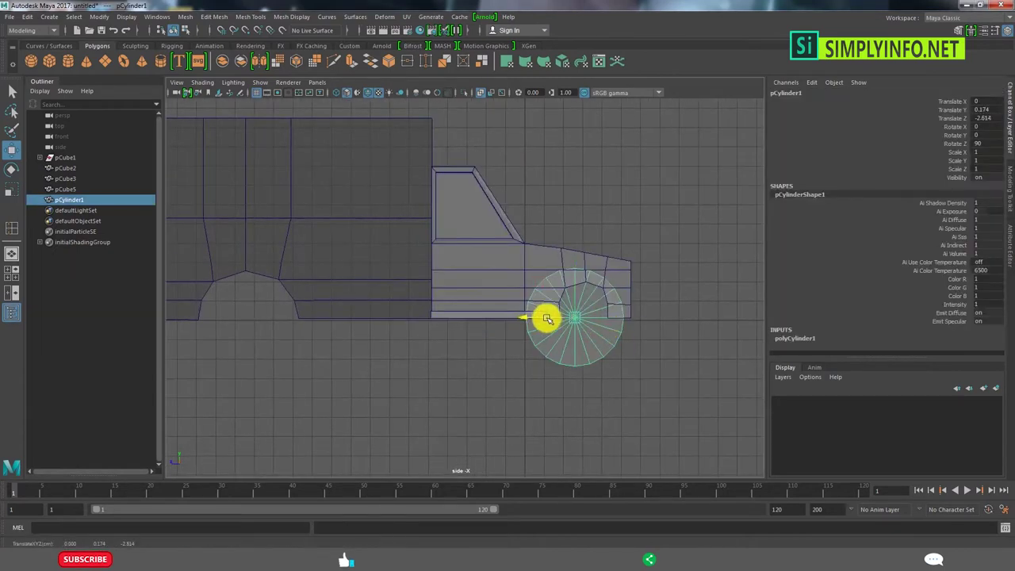
left_click_drag(547, 319, 551, 319)
left_click(692, 360)
right_click_drag(594, 261, 616, 235)
mouse_move(678, 354)
left_mouse_down()
mouse_move(608, 262)
mouse_move(591, 287)
left_mouse_up()
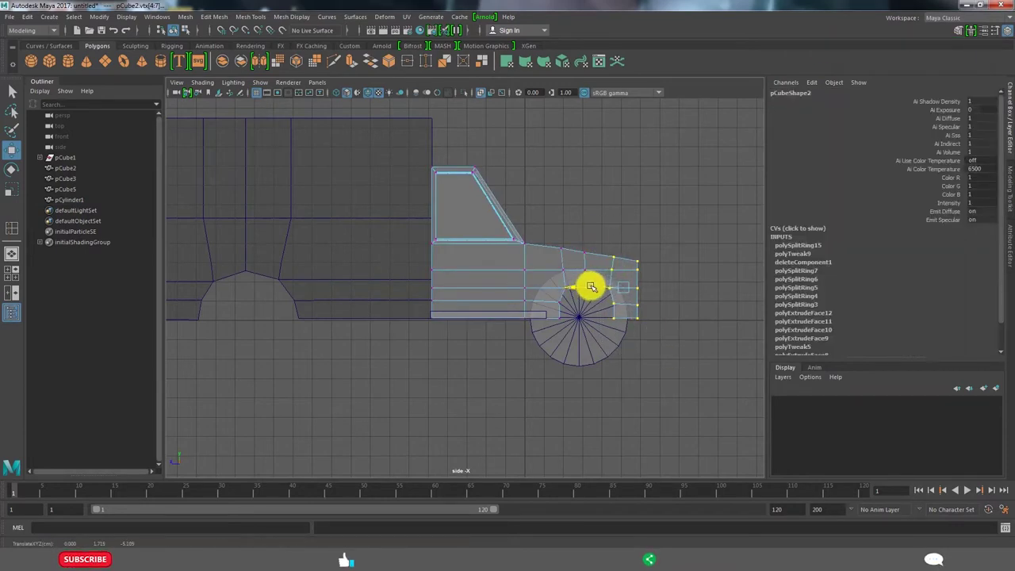
scroll(605, 288, "up", 3)
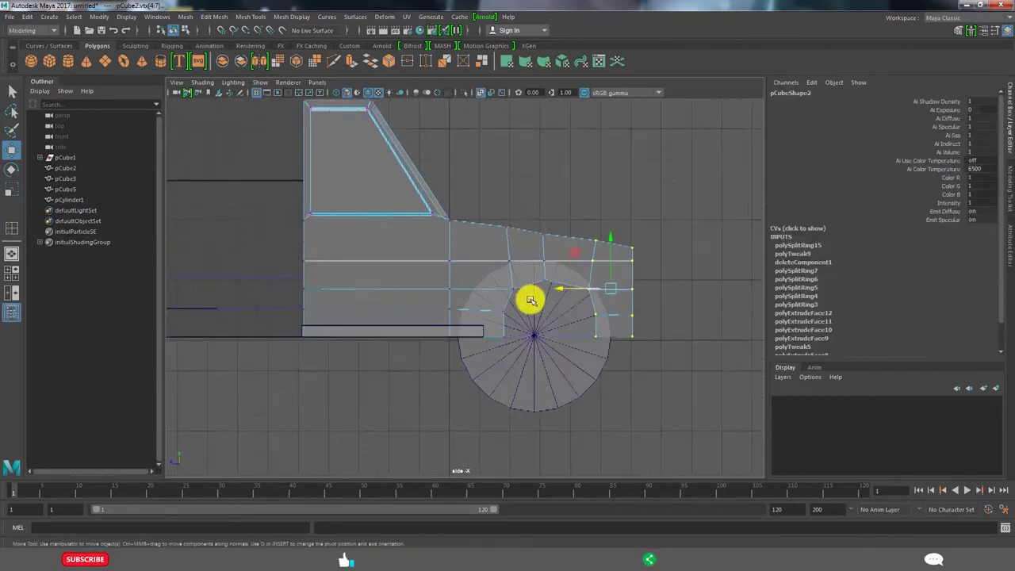
scroll(528, 296, "up", 2)
scroll(539, 276, "down", 2)
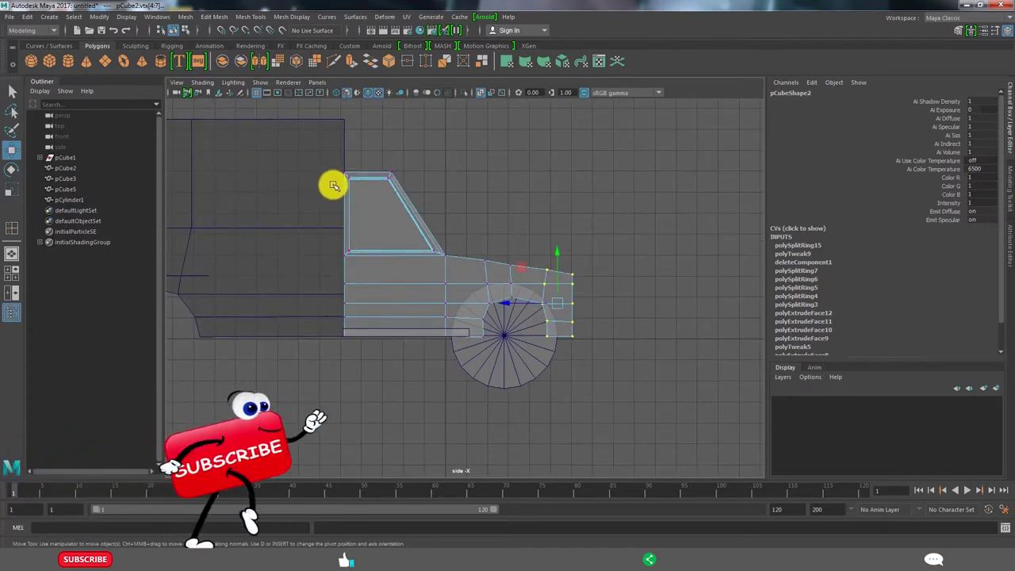
Try raising the cab and hood vertices slightly, then undo the change
mouse_move(292, 164)
left_mouse_down()
mouse_move(626, 308)
mouse_move(627, 290)
left_mouse_up()
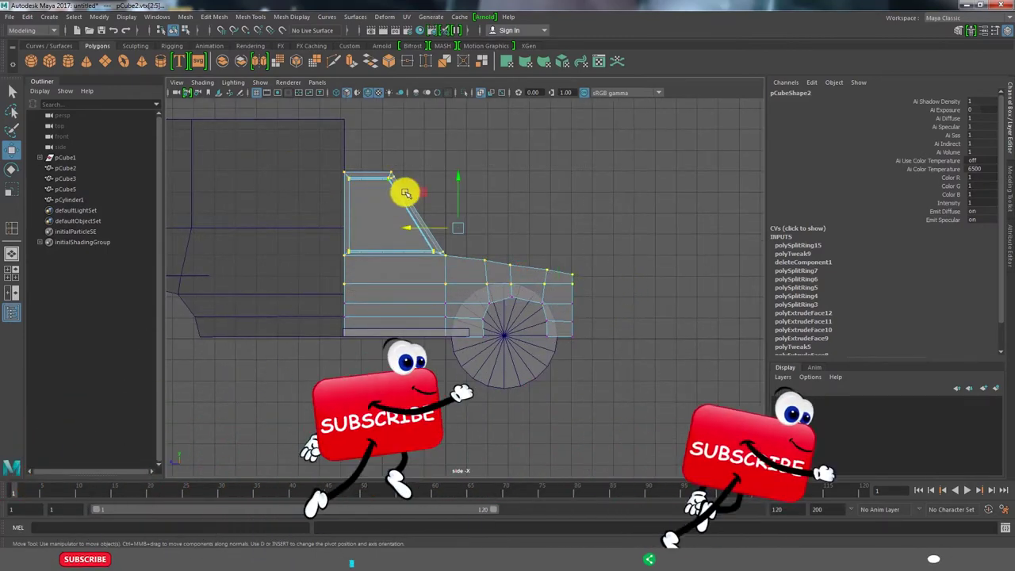
left_click_drag(457, 175, 458, 165)
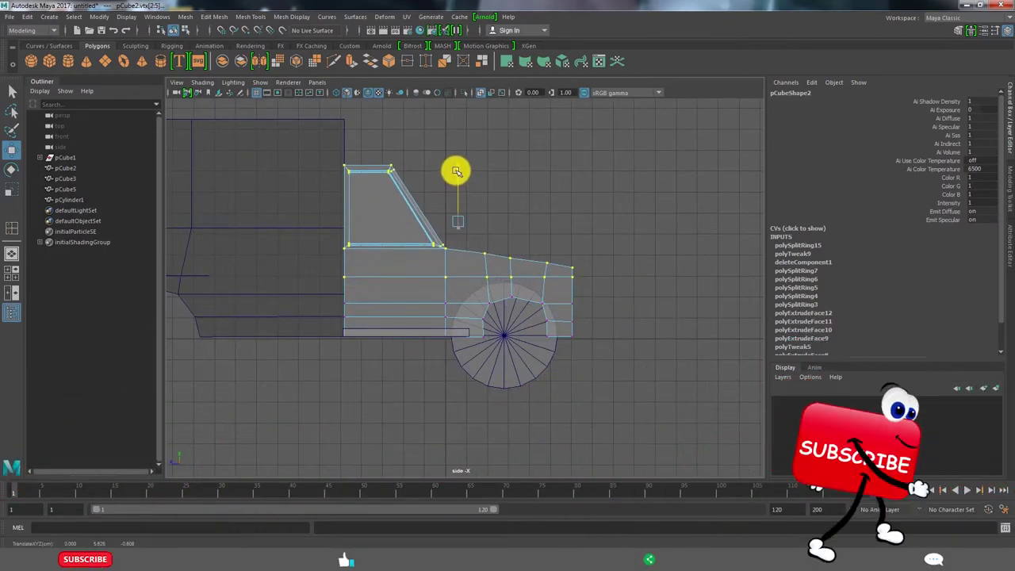
left_click(513, 335)
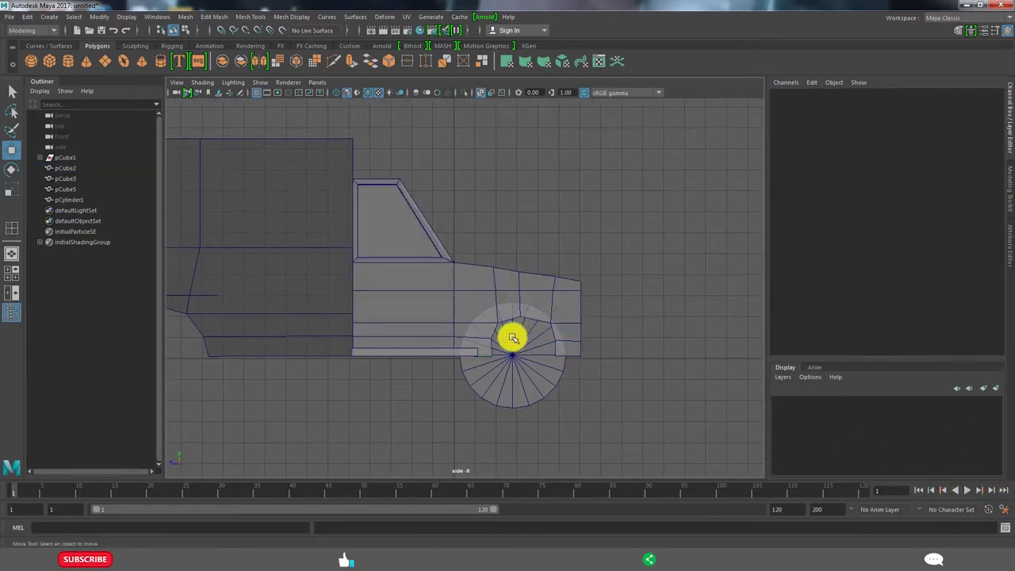
key("ctrl+z")
scroll(508, 325, "up", 2)
scroll(508, 325, "up", 2)
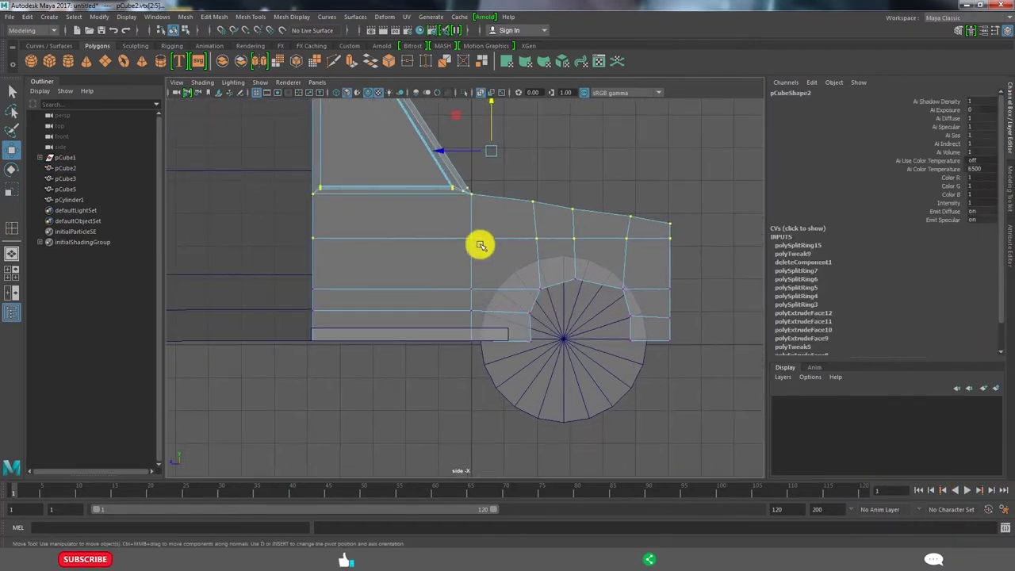
scroll(476, 253, "down", 3)
Shift the windshield and hood vertex columns left to slope the front
key("F8")
left_click(431, 150)
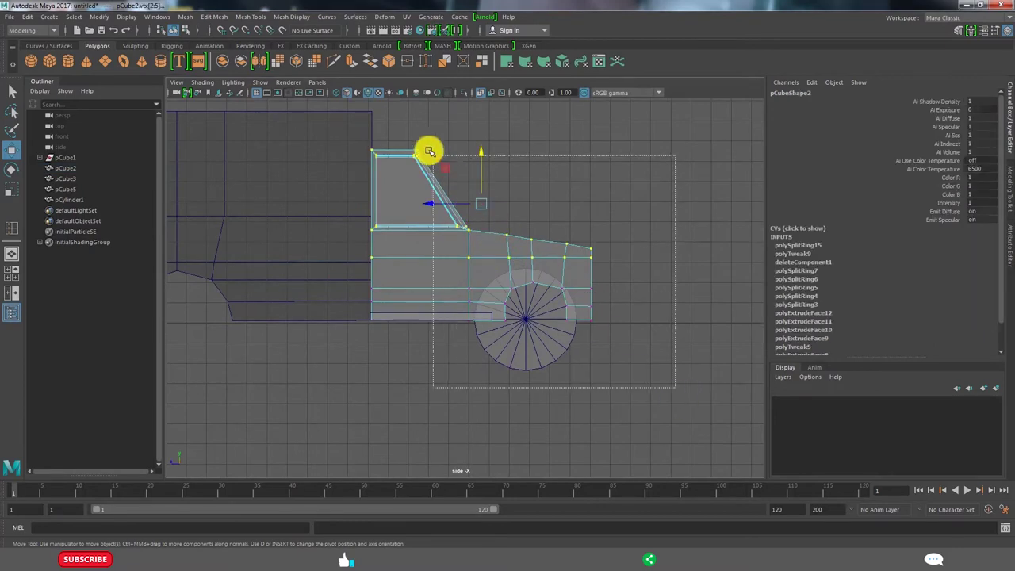
left_click(473, 234)
left_click(442, 229)
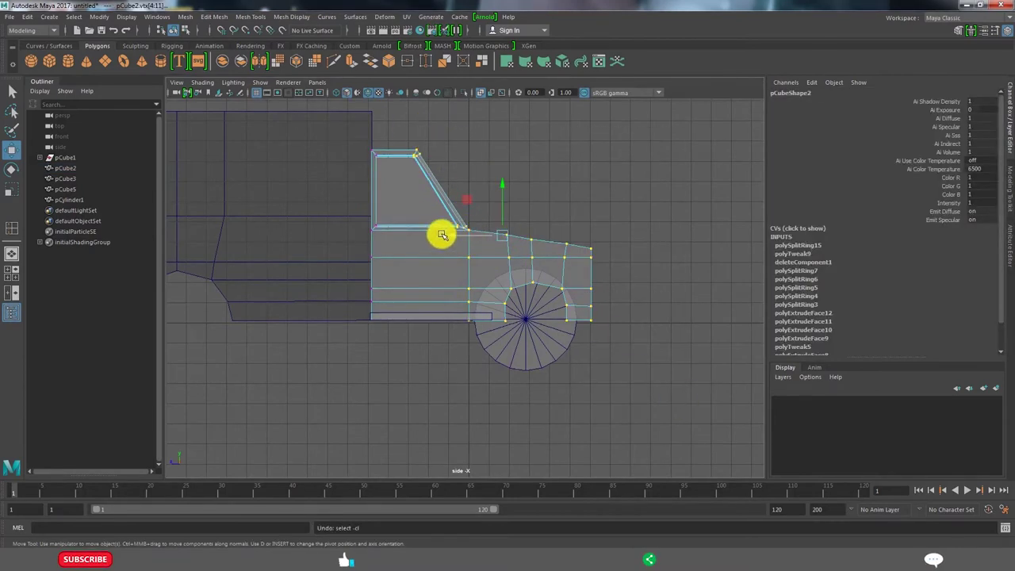
mouse_move(441, 229)
left_mouse_down()
mouse_move(460, 238)
mouse_move(445, 243)
mouse_move(505, 317)
left_mouse_up()
left_click_drag(469, 279, 459, 281)
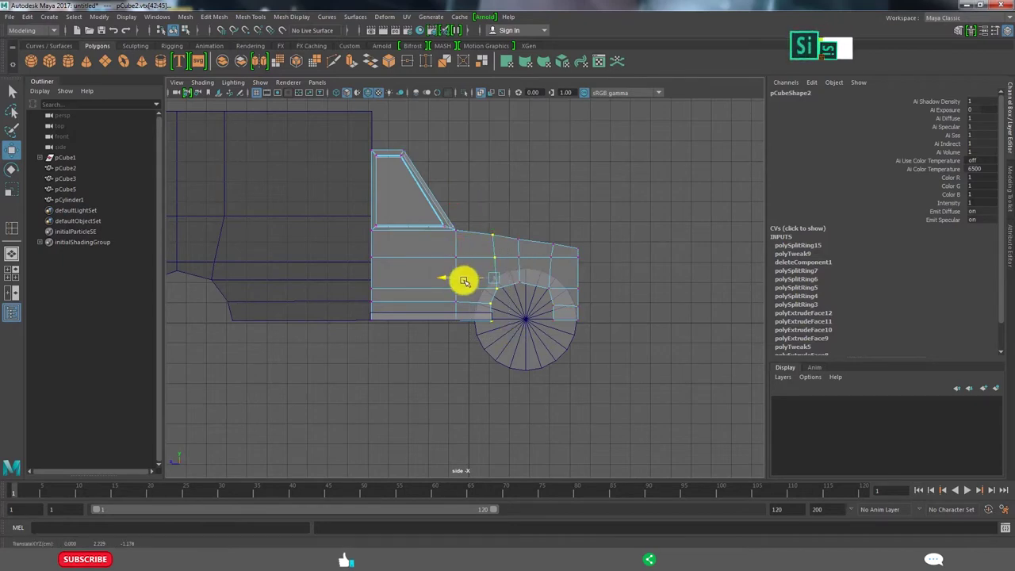
scroll(594, 341, "up", 2)
scroll(496, 266, "up", 3)
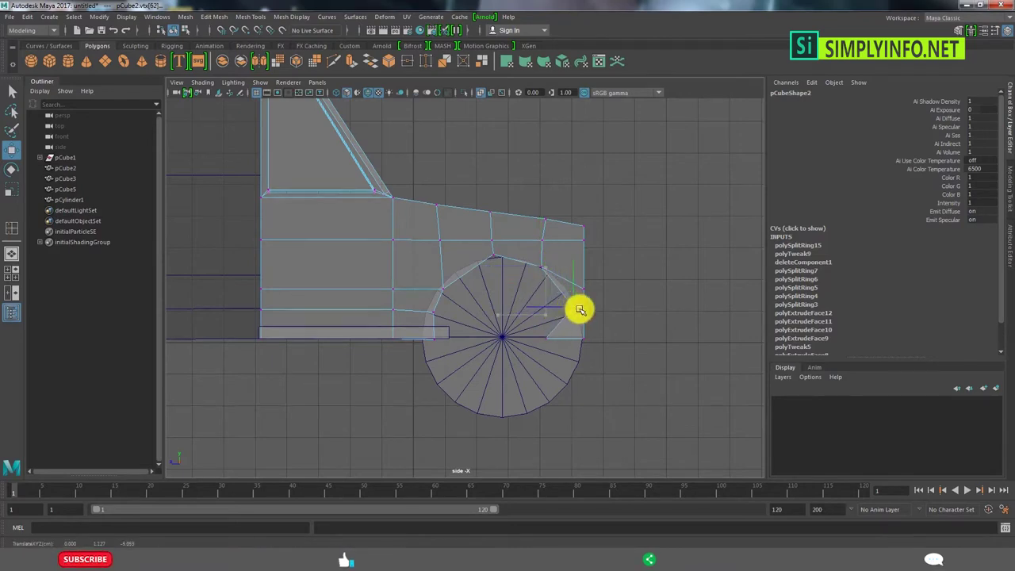
Push pCube2's front vertex column forward and pick the arch's top vertex
left_click_drag(657, 412, 560, 208)
left_click_drag(536, 278, 553, 288)
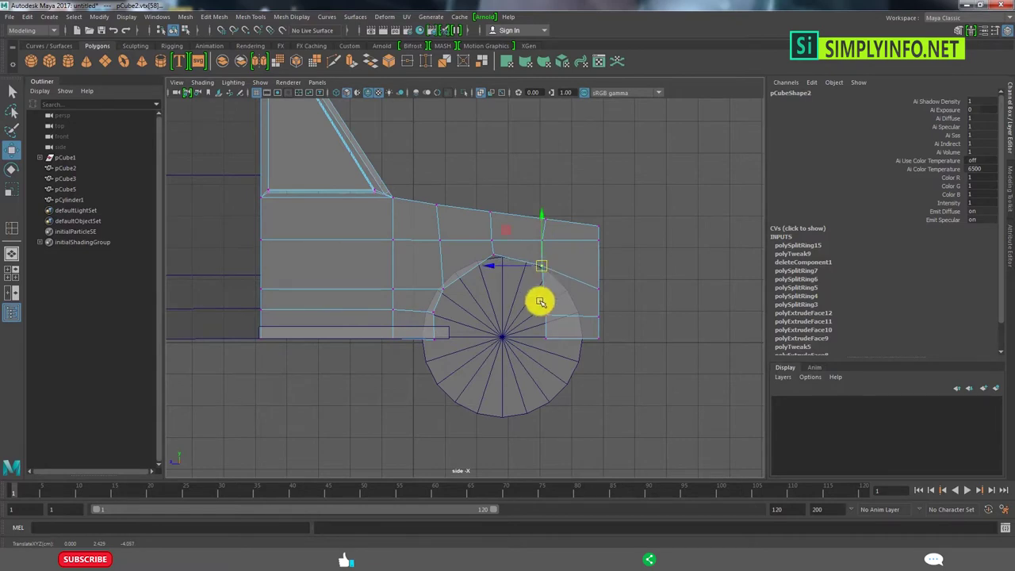
left_click_drag(540, 302, 587, 343)
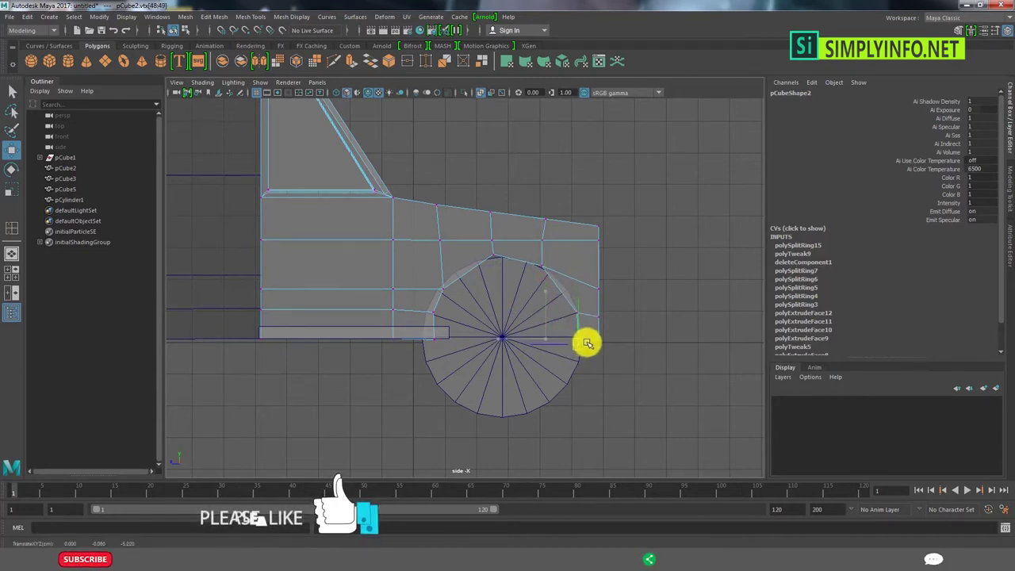
left_click_drag(654, 356, 587, 213)
left_click_drag(563, 280, 570, 283)
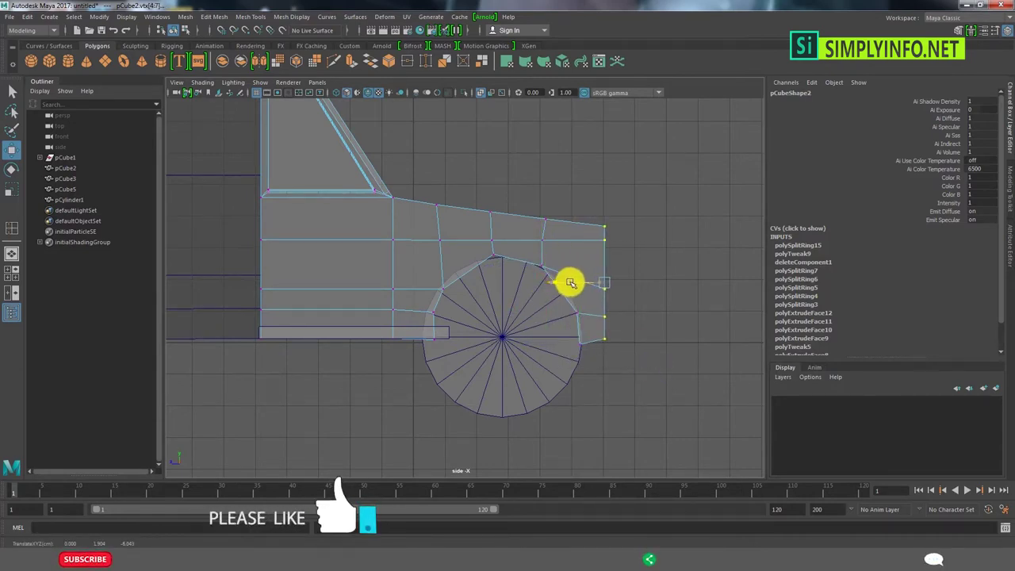
left_click_drag(430, 272, 459, 294)
left_click(499, 260)
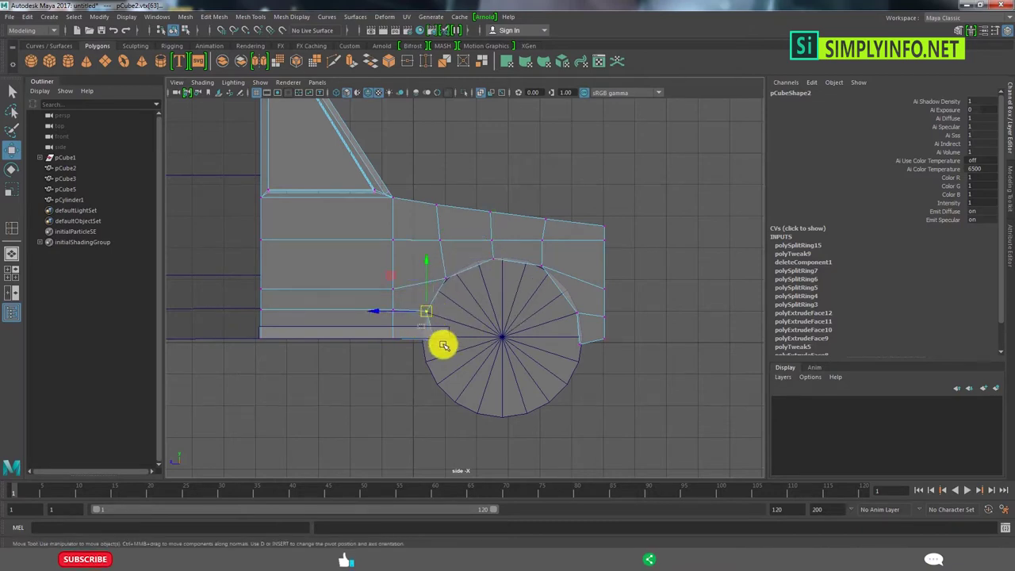
left_click(500, 264)
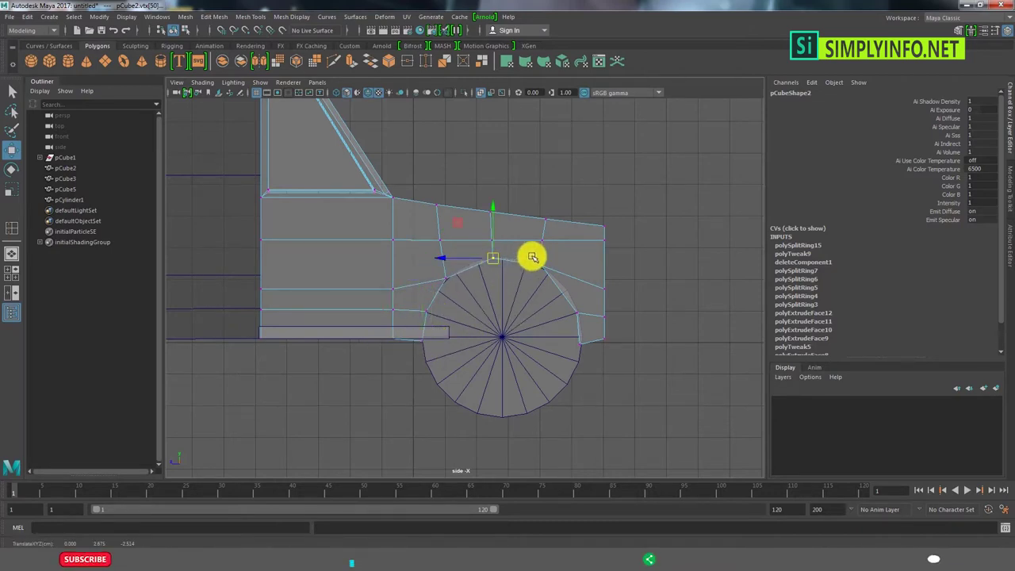
Pull the arch vertices up so they follow the wheel's curve
scroll(549, 286, "up", 2)
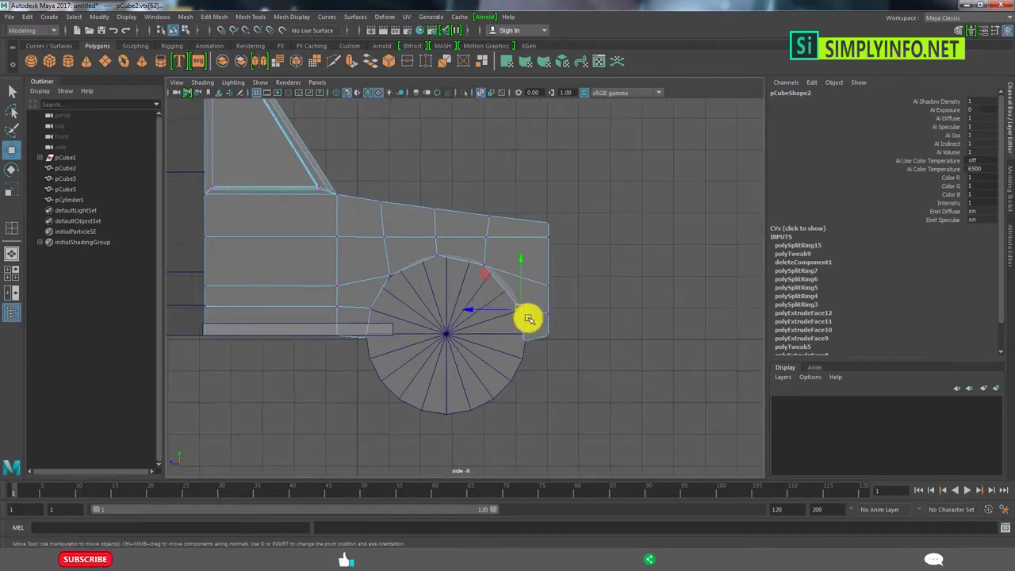
scroll(528, 317, "up", 2)
left_click_drag(528, 337, 492, 280)
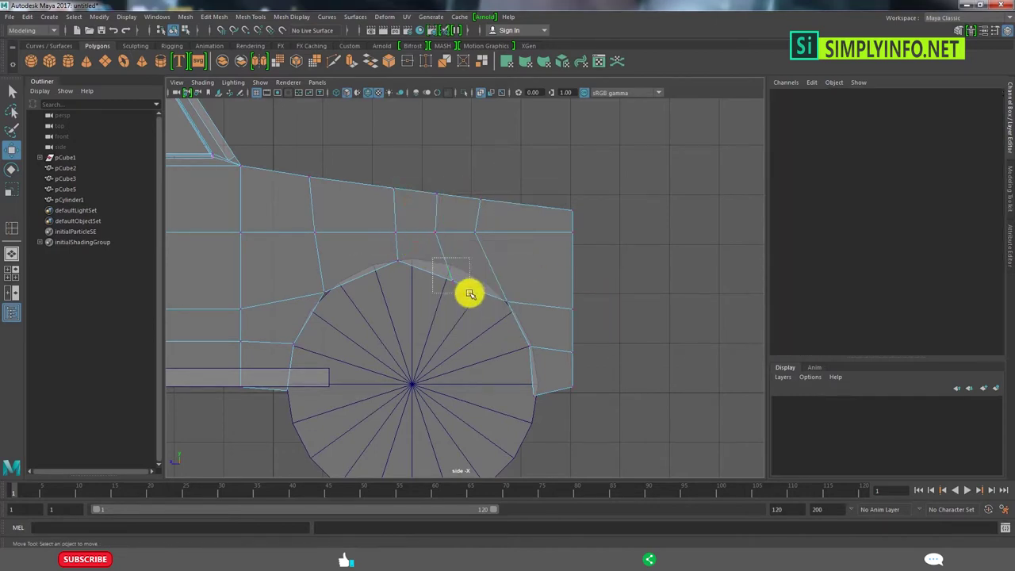
left_click_drag(469, 291, 449, 267)
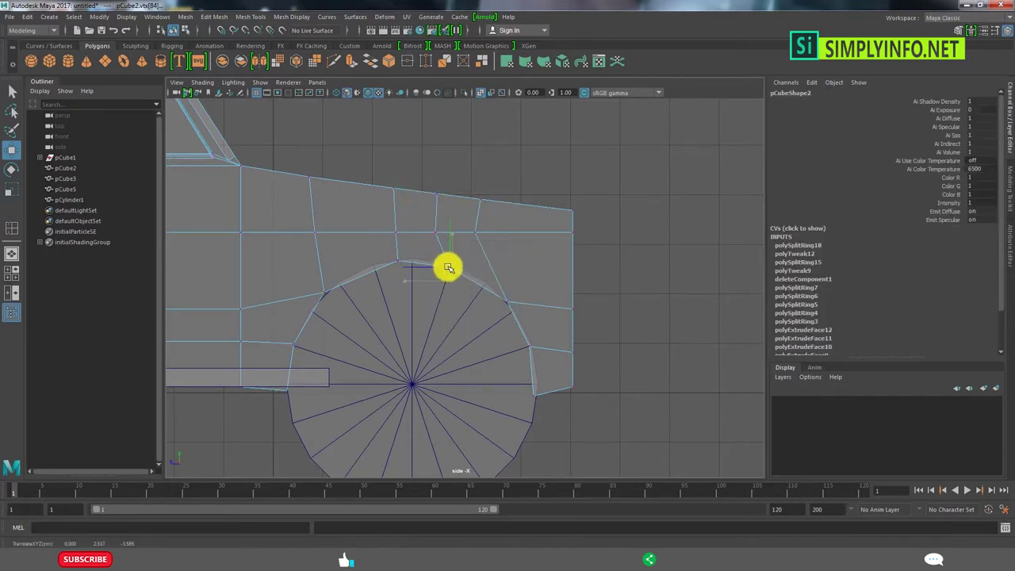
left_click(322, 290)
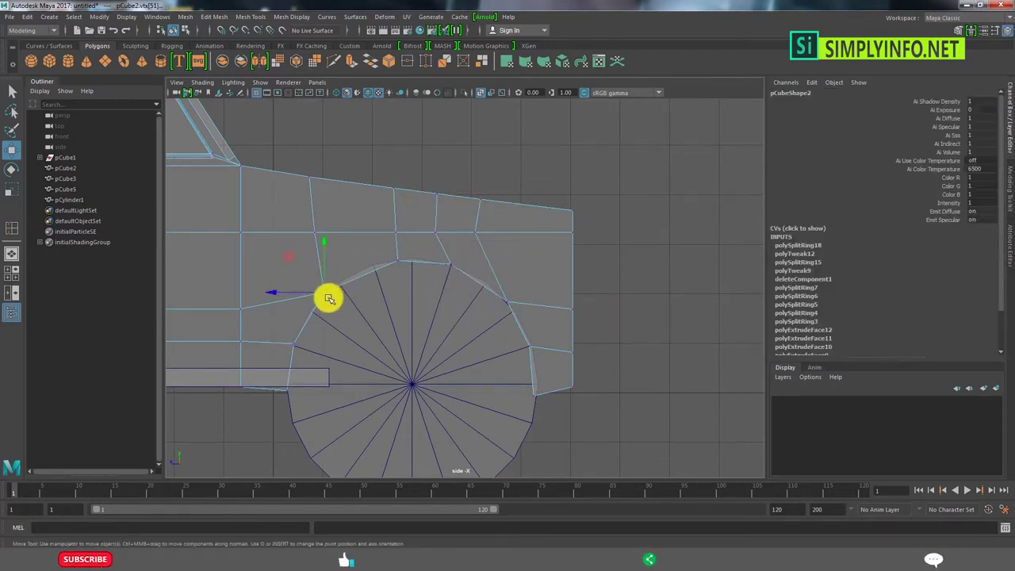
right_click_drag(339, 291, 560, 248)
left_click(385, 264)
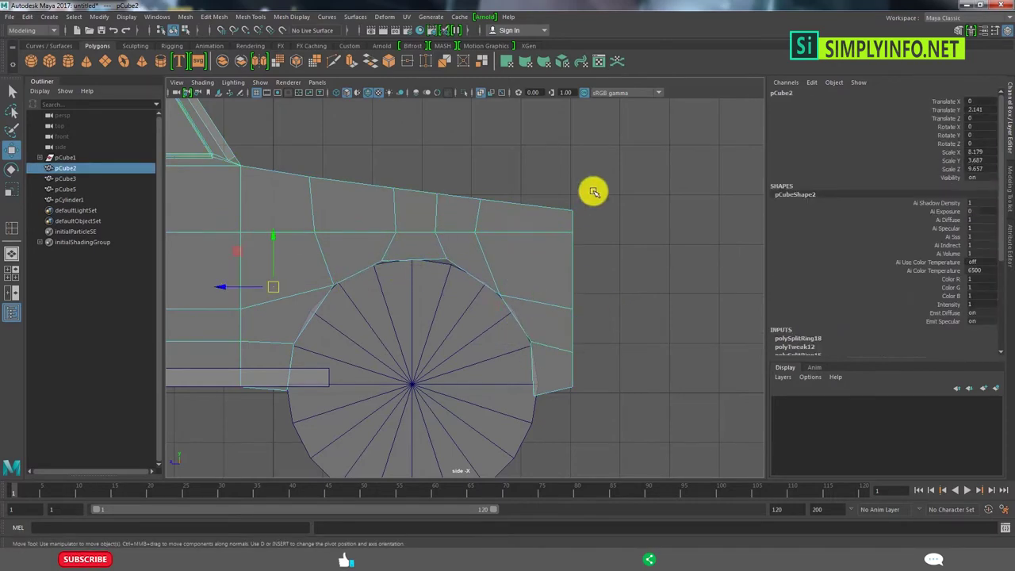
Orbit in perspective to check the rounded front arch, then reframe the side view
key("space")
left_click(515, 333)
right_click_drag(404, 350, 489, 356, "alt")
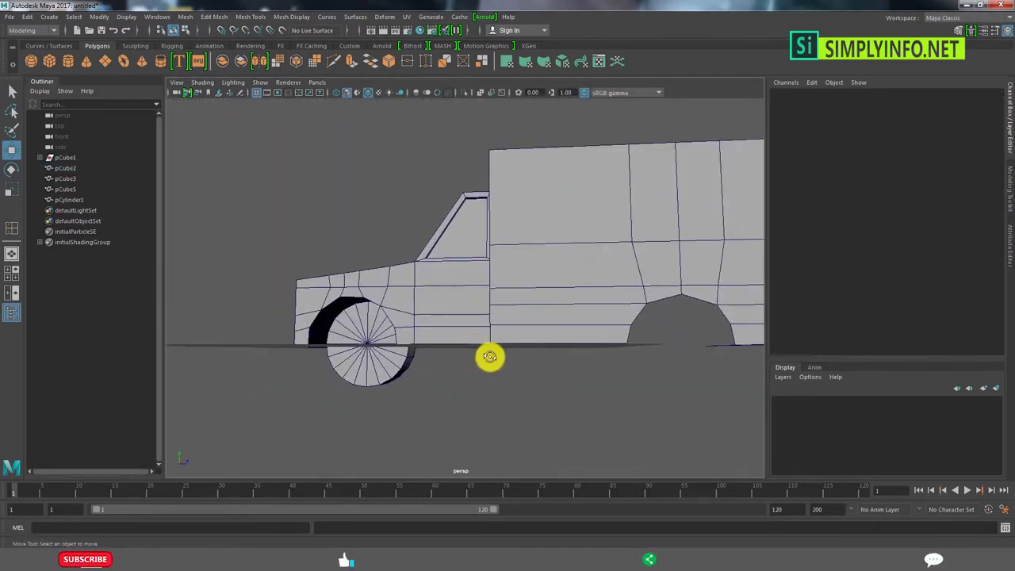
mouse_move(489, 356)
left_mouse_down("alt")
mouse_move(519, 358)
mouse_move(373, 410)
left_mouse_up("alt")
key("space")
key("space")
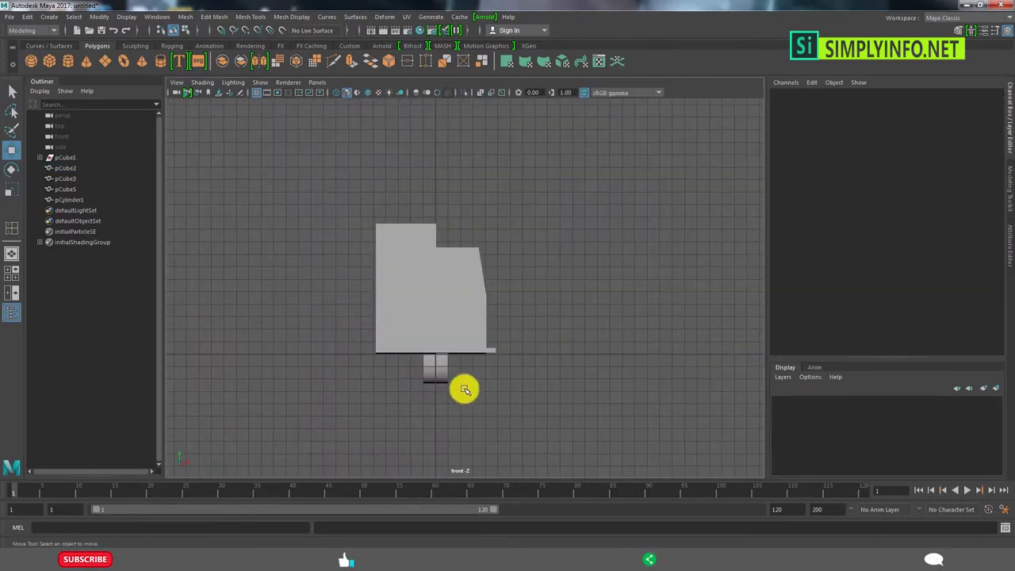
key("space")
key("space")
scroll(453, 346, "down", 2)
middle_click_drag(452, 347, 518, 312, "alt")
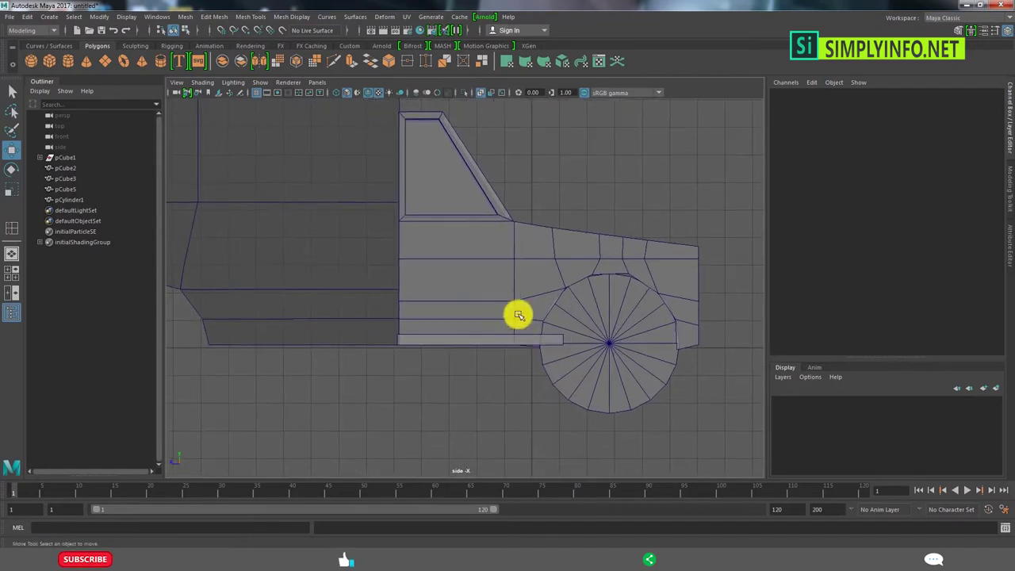
left_click(484, 306)
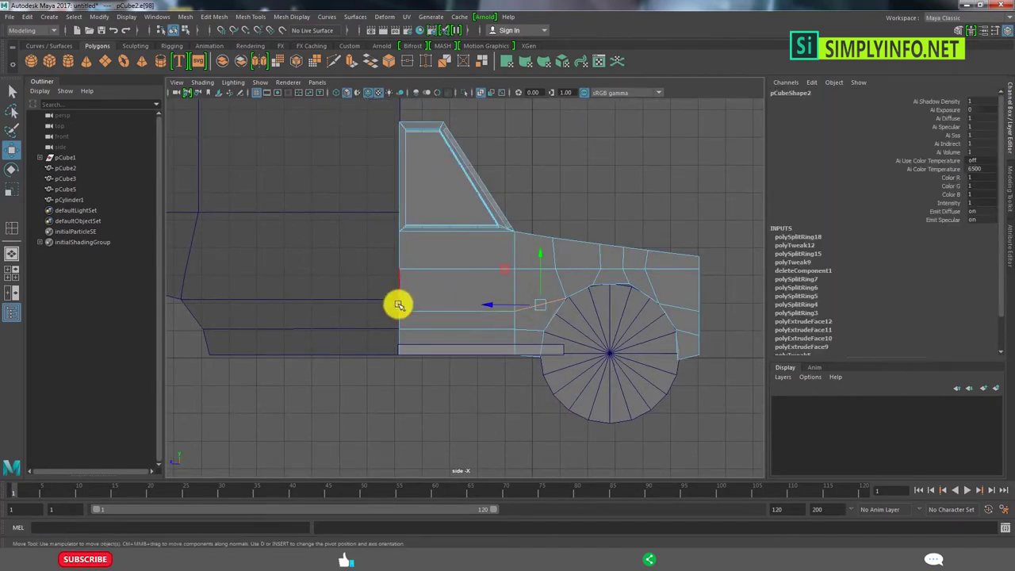
scroll(399, 305, "down", 2)
middle_click_drag(423, 301, 530, 298, "alt")
left_click(409, 248)
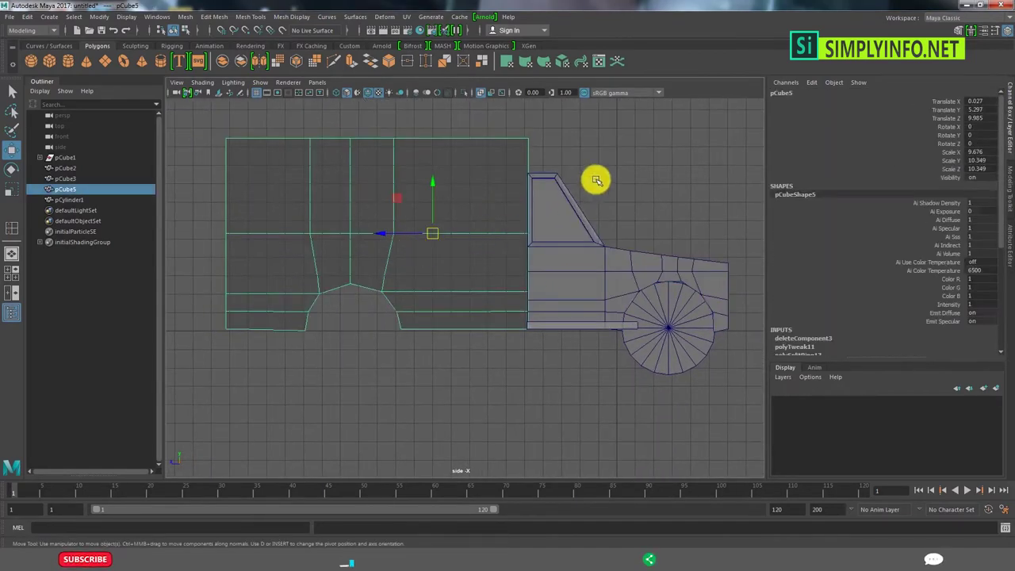
key("space")
key("space")
mouse_move(584, 211)
left_mouse_down("alt")
mouse_move(582, 265)
mouse_move(552, 262)
left_mouse_up("alt")
middle_click_drag(552, 261, 504, 292, "alt")
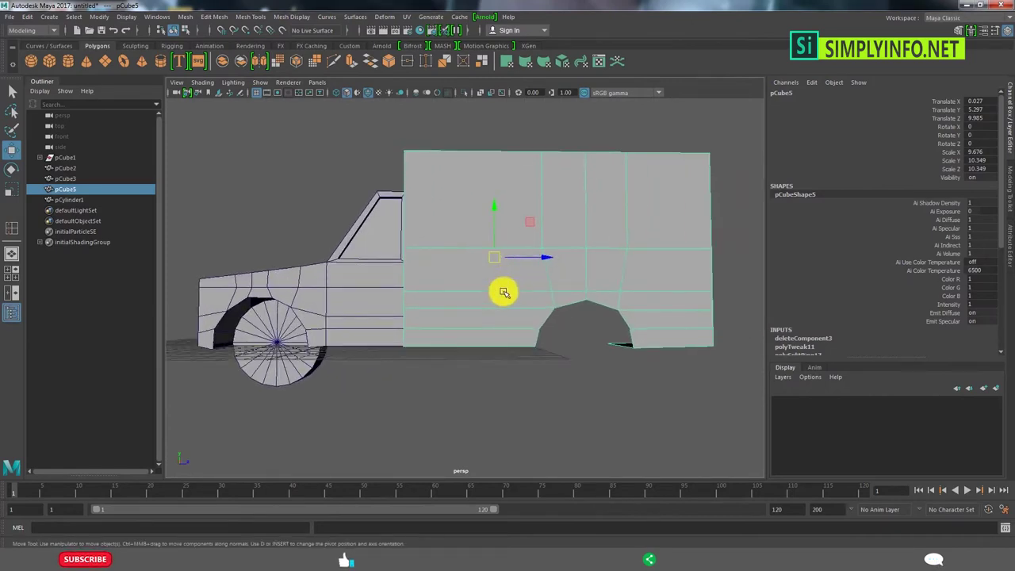
left_click(358, 315)
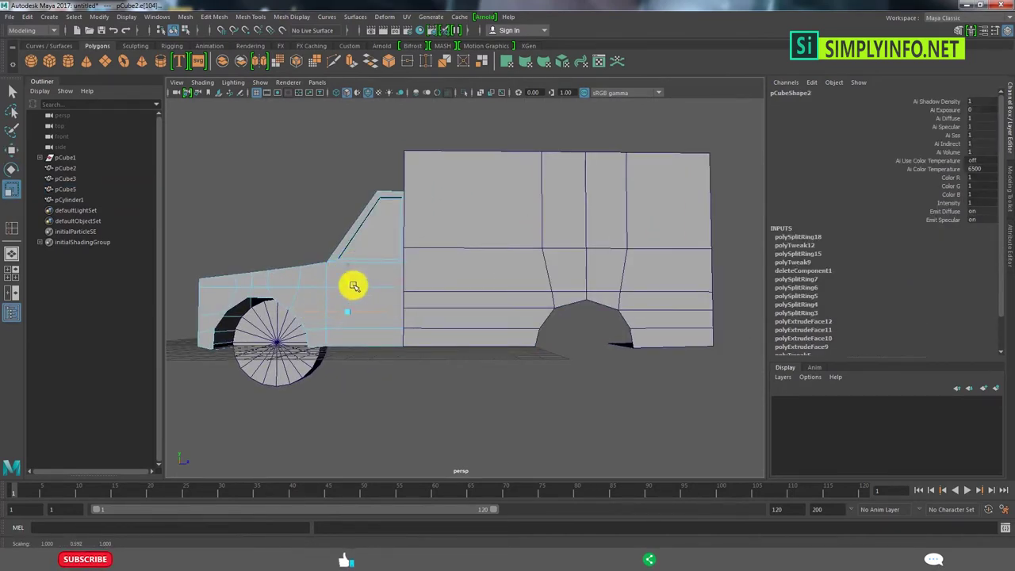
scroll(379, 319, "up", 3)
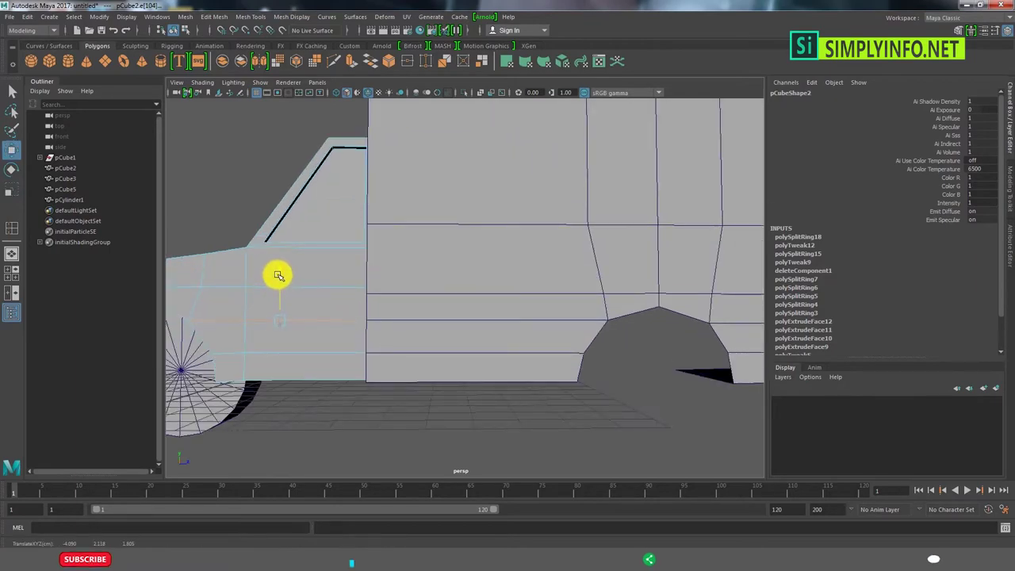
mouse_move(344, 341)
left_mouse_down("alt")
mouse_move(478, 347)
mouse_move(378, 306)
mouse_move(361, 272)
left_mouse_up("alt")
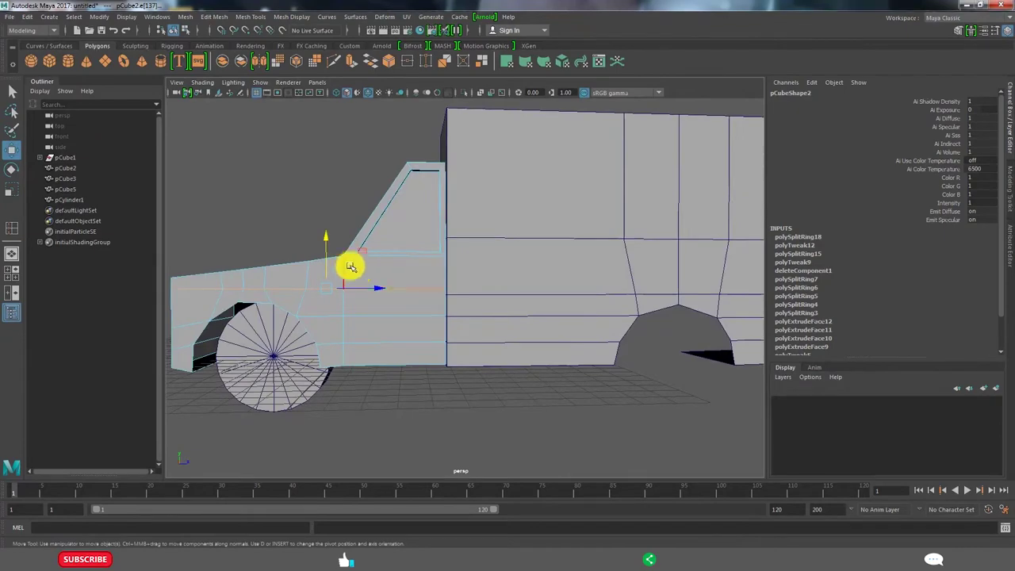
key("r")
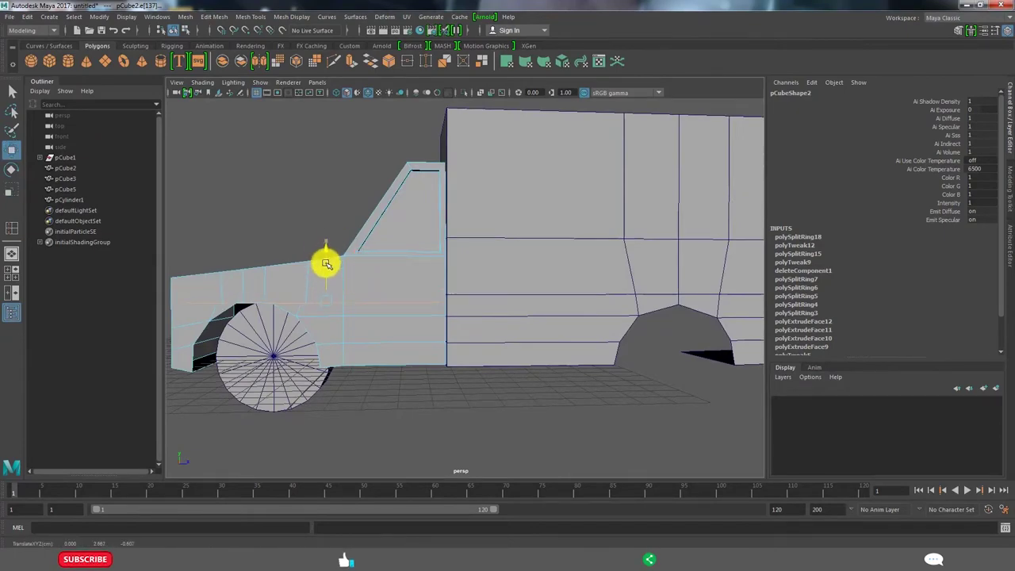
mouse_move(340, 275)
left_mouse_down("alt")
mouse_move(458, 304)
mouse_move(469, 277)
left_mouse_up("alt")
key("F8")
scroll(555, 373, "down", 4)
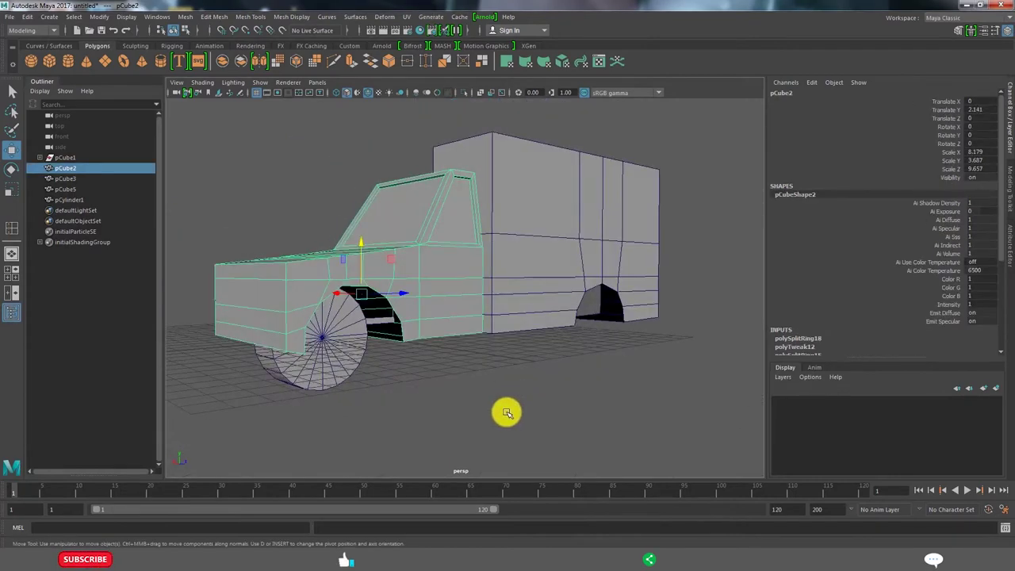
left_click(503, 410)
left_click_drag(503, 409, 340, 324, "alt")
key("space")
key("space")
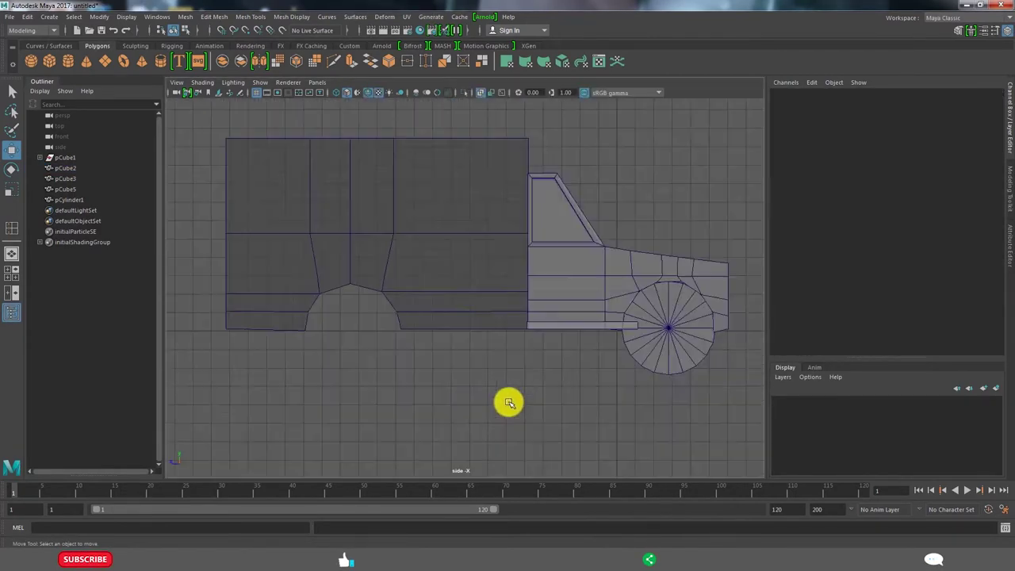
Move the front wheel out of its arch and put pCube2 in vertex mode
scroll(386, 385, "up", 4)
left_click(547, 361)
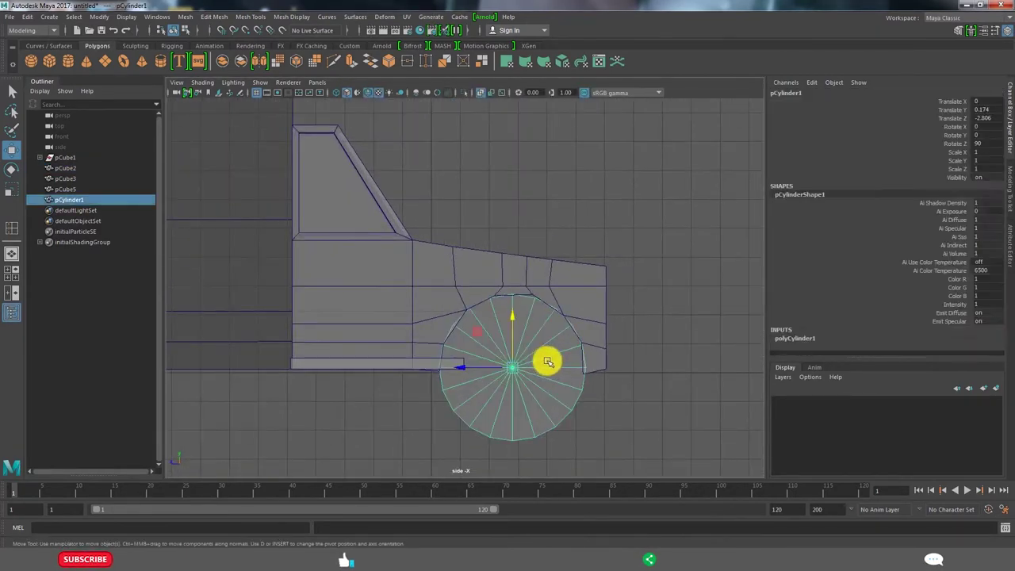
left_click_drag(505, 373, 295, 370)
left_click(518, 302)
key("F9")
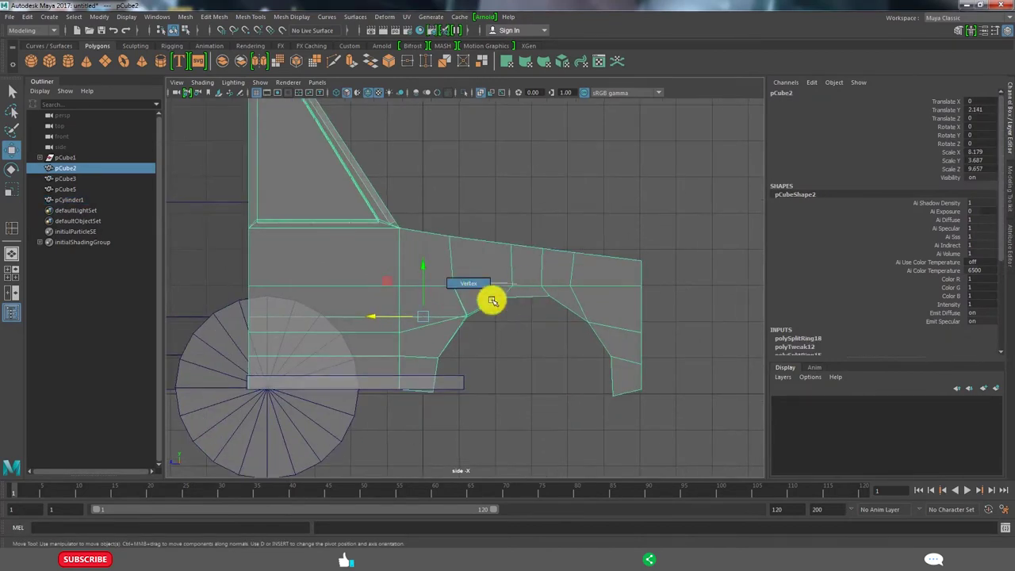
scroll(491, 294, "up", 3)
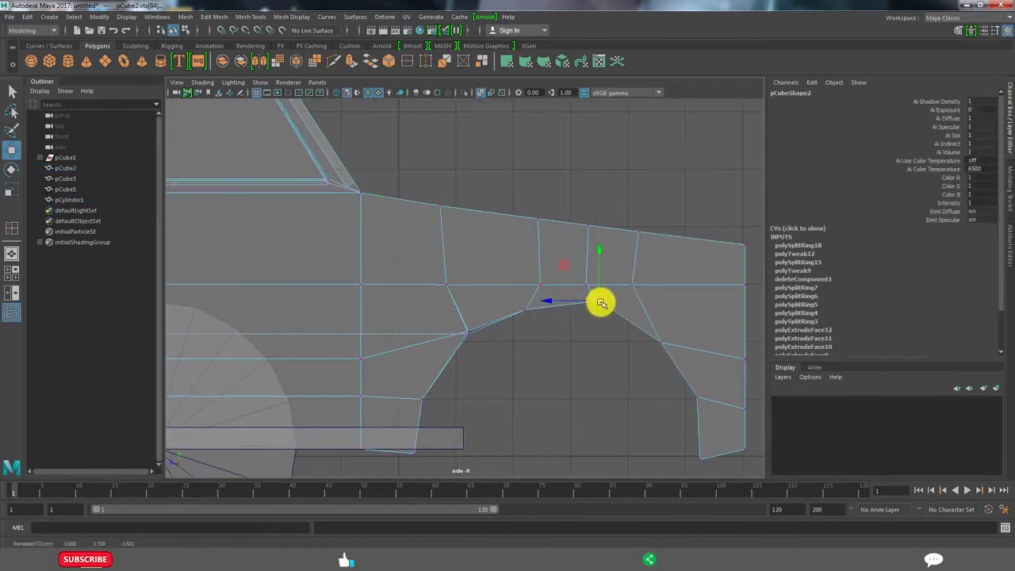
middle_click_drag(547, 362, 485, 335, "alt")
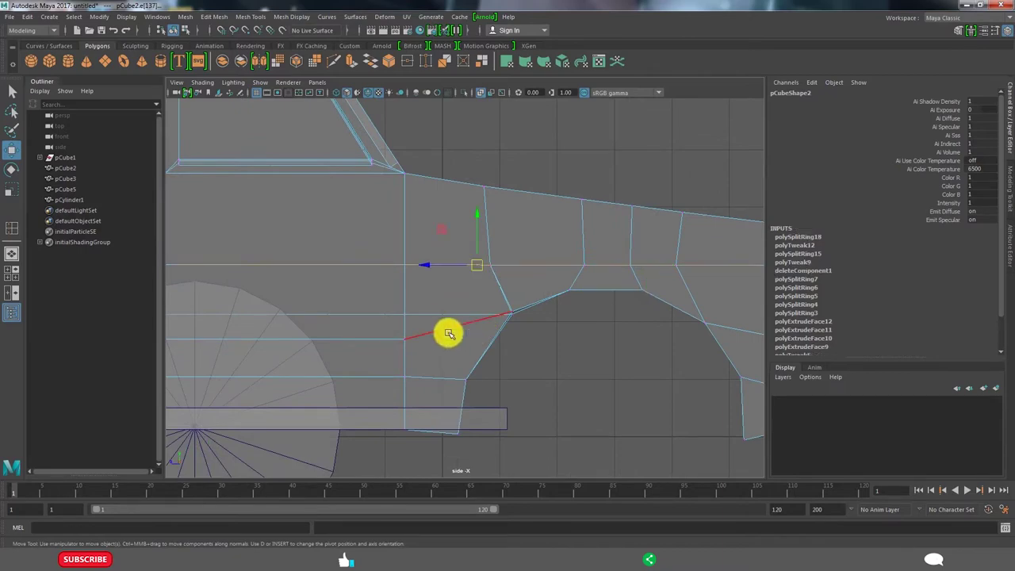
Orbit the perspective view around the truck and reselect the body as an object
key("space")
key("space")
mouse_move(473, 288)
left_mouse_down("alt")
mouse_move(611, 285)
mouse_move(658, 296)
mouse_move(627, 310)
mouse_move(441, 294)
mouse_move(474, 294)
mouse_move(512, 322)
left_mouse_up("alt")
scroll(639, 292, "down", 3)
right_click_drag(468, 321, 340, 352)
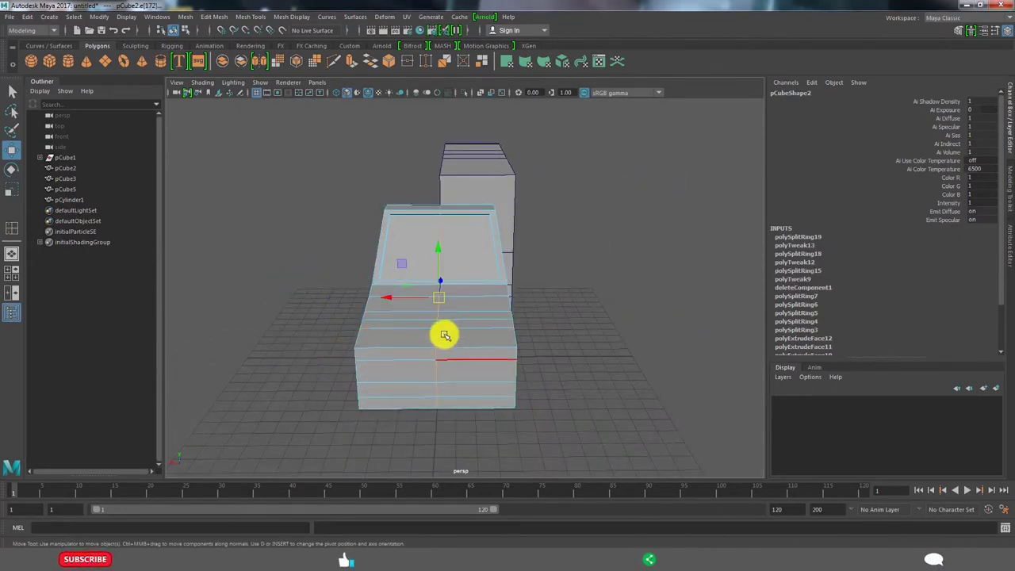
mouse_move(441, 333)
left_mouse_down("alt")
mouse_move(451, 388)
mouse_move(420, 412)
left_mouse_up("alt")
mouse_move(317, 198)
left_mouse_down()
mouse_move(435, 396)
mouse_move(428, 403)
mouse_move(350, 253)
left_mouse_up()
left_click(350, 253)
left_click(404, 337)
Maximise the side view and select a vertex above pCube5's rear wheel arch
left_click(555, 370)
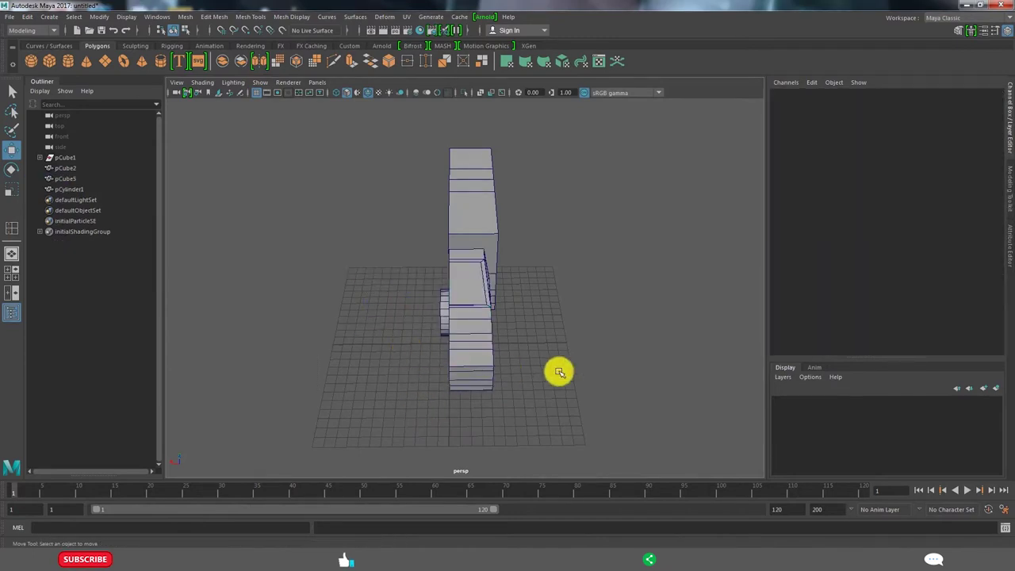
left_click_drag(555, 370, 417, 319, "alt")
key("space")
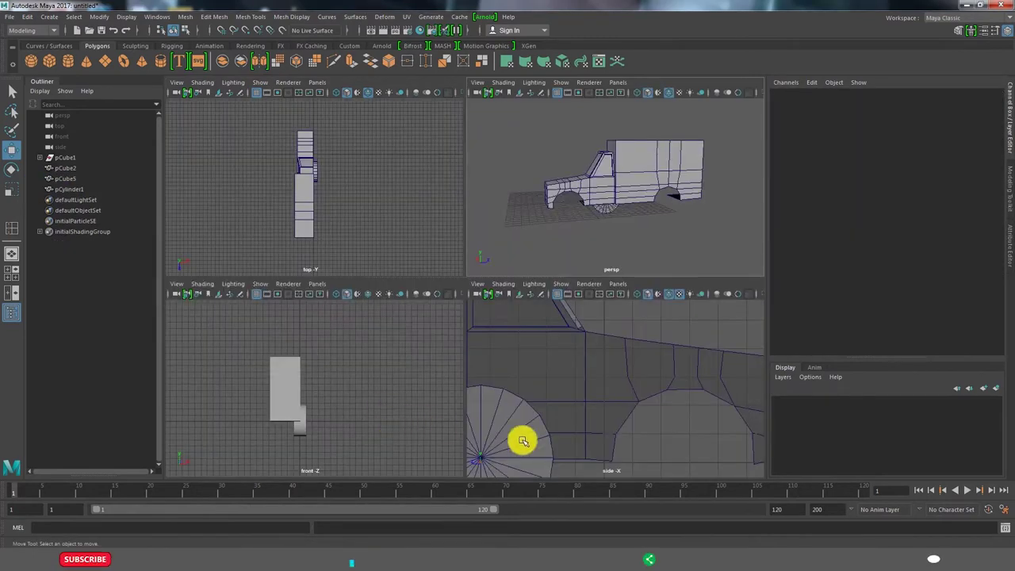
key("space")
mouse_move(478, 362)
middle_mouse_down("alt")
mouse_move(403, 312)
mouse_move(459, 340)
middle_mouse_up("alt")
left_click(402, 312)
key("F9")
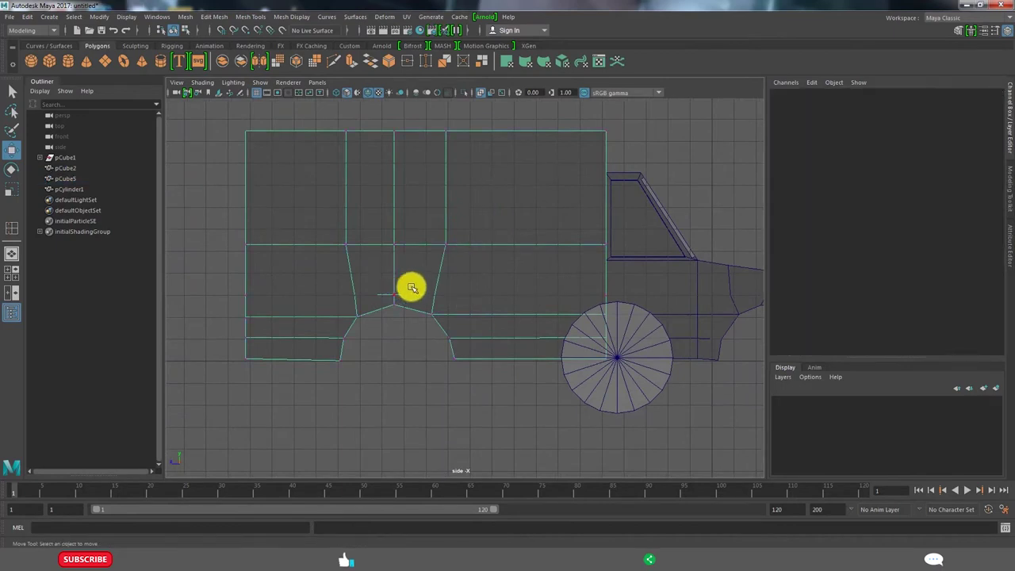
left_click(428, 297)
scroll(417, 373, "up", 3)
right_click_drag(441, 256, 441, 317)
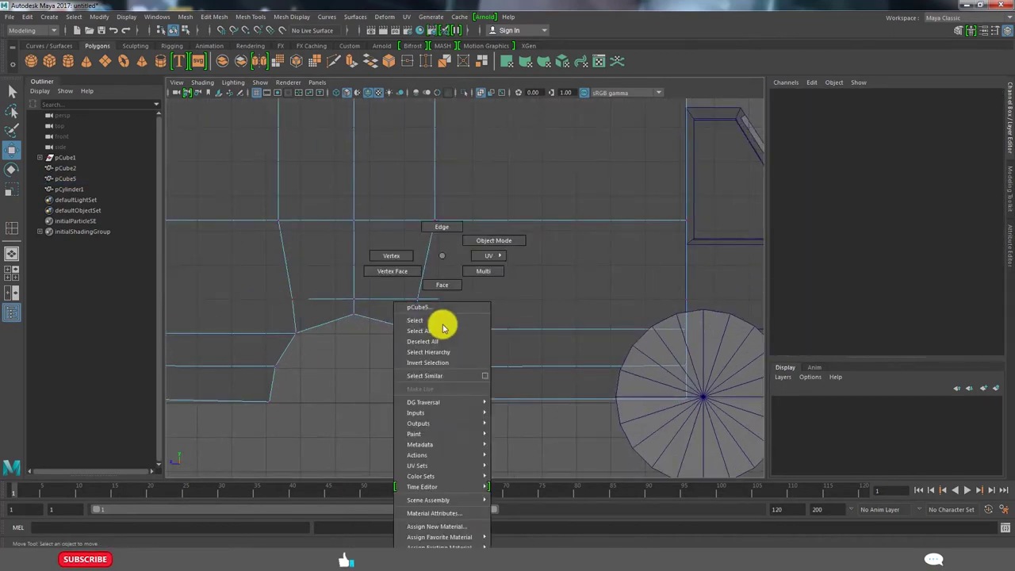
scroll(356, 389, "down", 3)
scroll(468, 312, "down", 1)
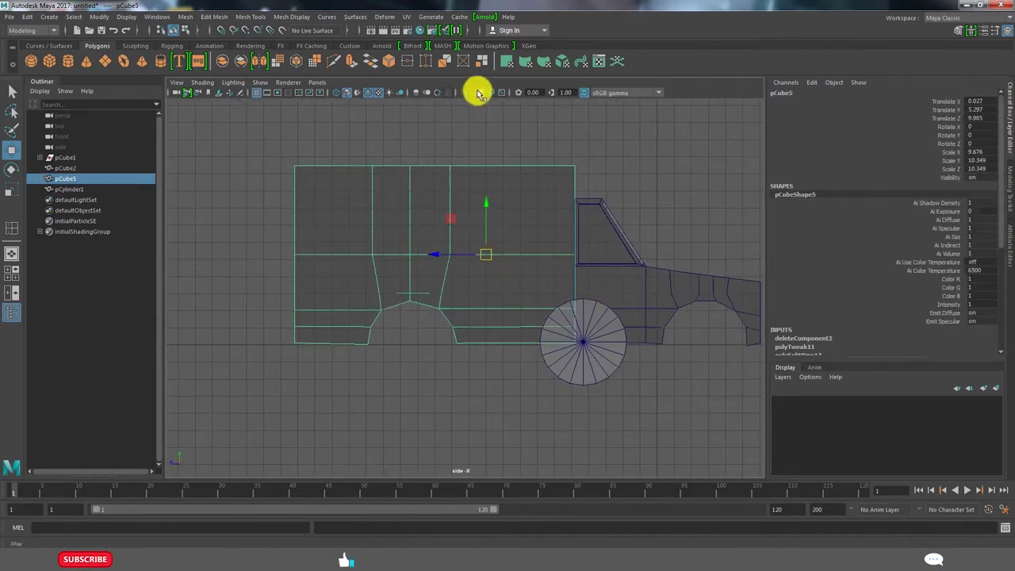
Switch to default lighting, select a rear-box edge, and tumble the perspective view to inspect the arch
left_click(476, 92)
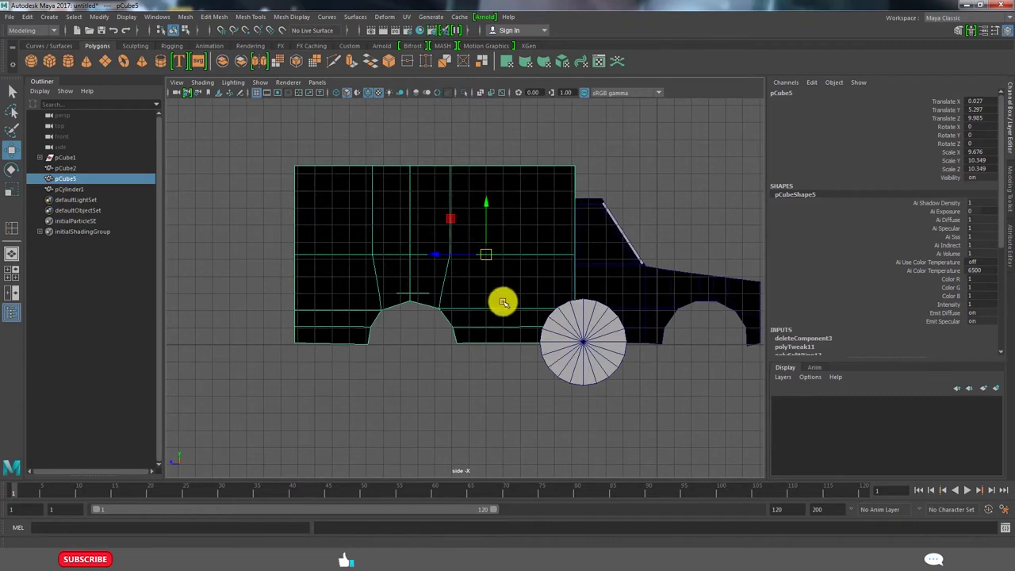
left_click(252, 82)
left_click(238, 129)
scroll(502, 363, "up", 2)
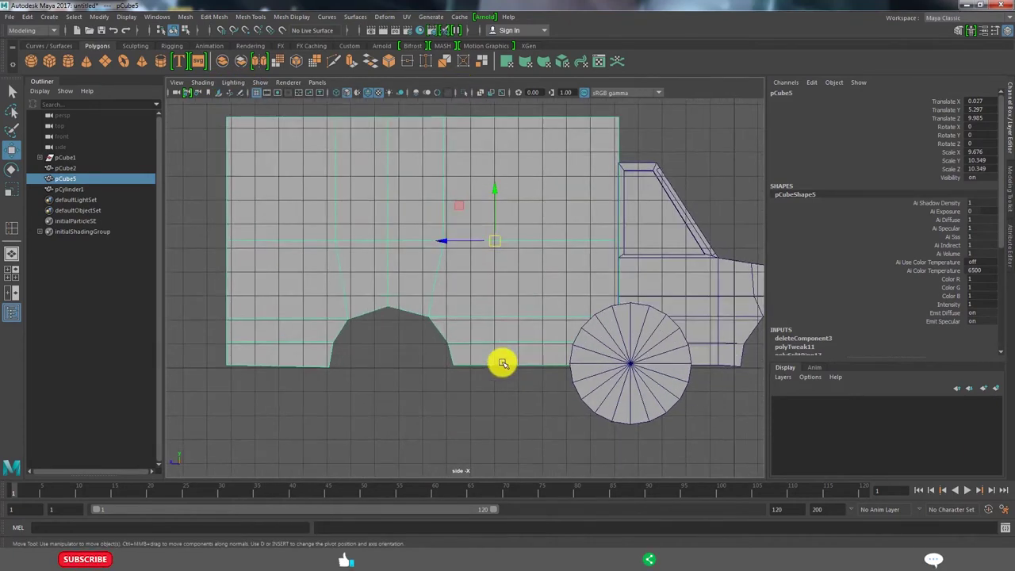
right_click_drag(460, 369, 462, 294)
scroll(462, 294, "up", 2)
left_click(544, 300)
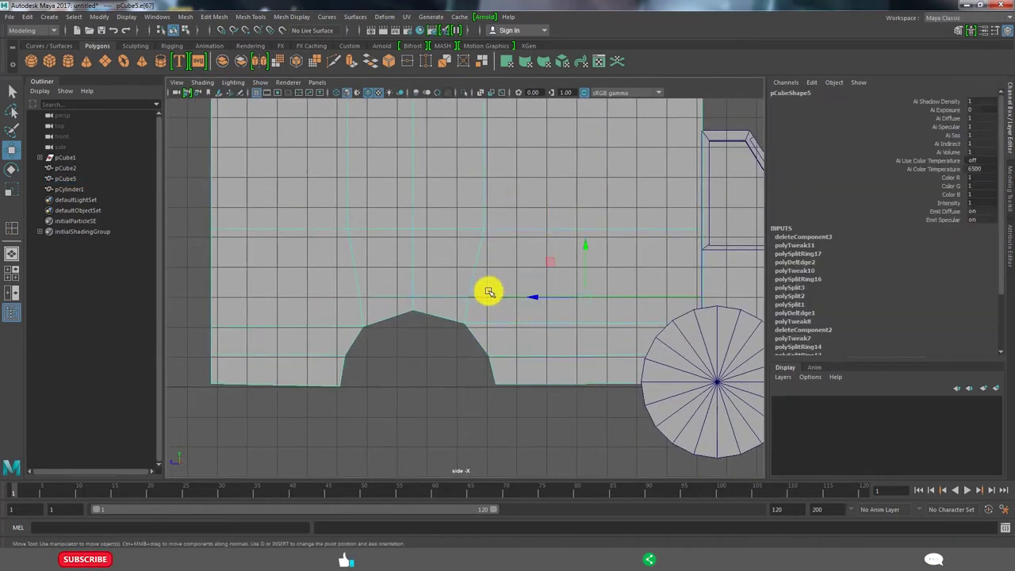
scroll(489, 292, "down", 5)
key("space")
key("space")
scroll(580, 325, "up", 3)
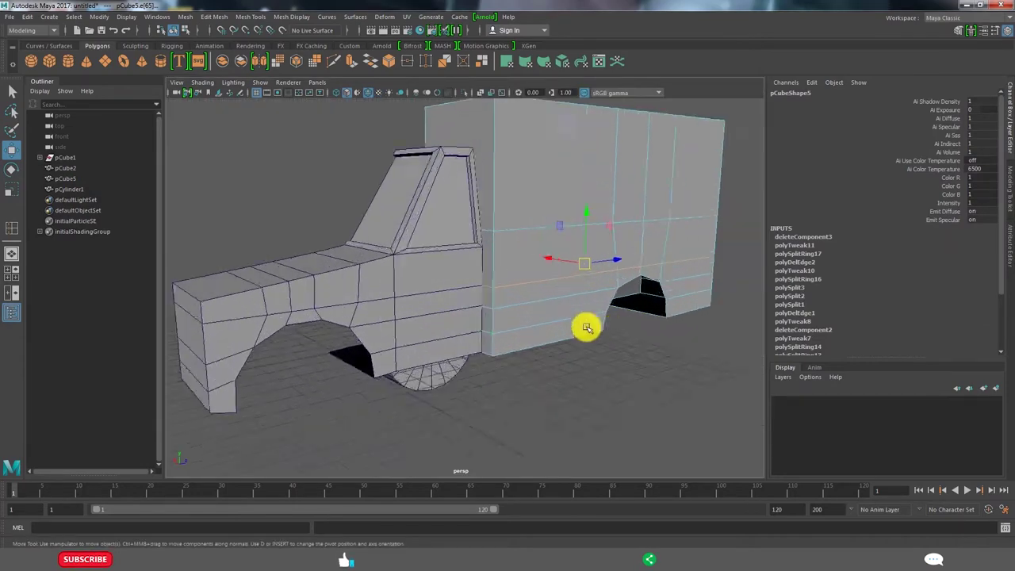
mouse_move(587, 327)
left_mouse_down("alt")
mouse_move(551, 317)
mouse_move(461, 353)
mouse_move(498, 351)
mouse_move(389, 325)
left_mouse_up("alt")
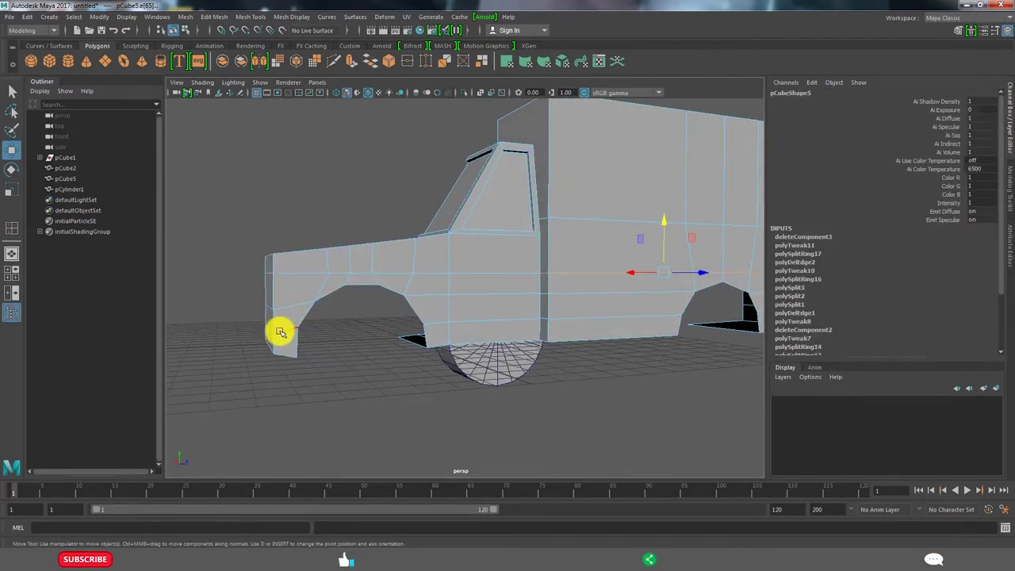
Select the front fender edges in the side view and adjust them with scale and move
mouse_move(281, 331)
left_mouse_down("alt")
mouse_move(431, 351)
mouse_move(422, 318)
left_mouse_up("alt")
left_click_drag(350, 297, 360, 279)
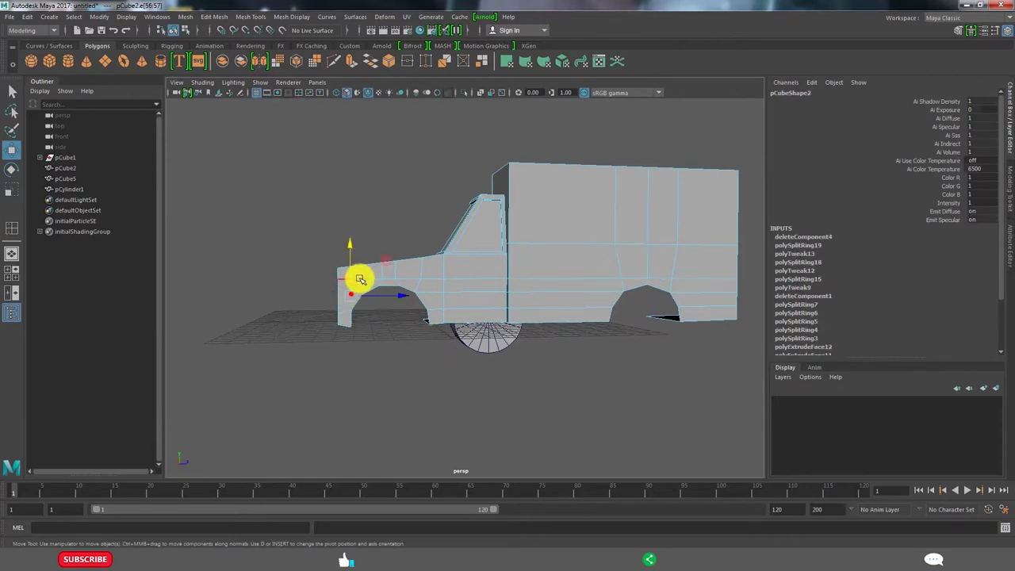
key("space")
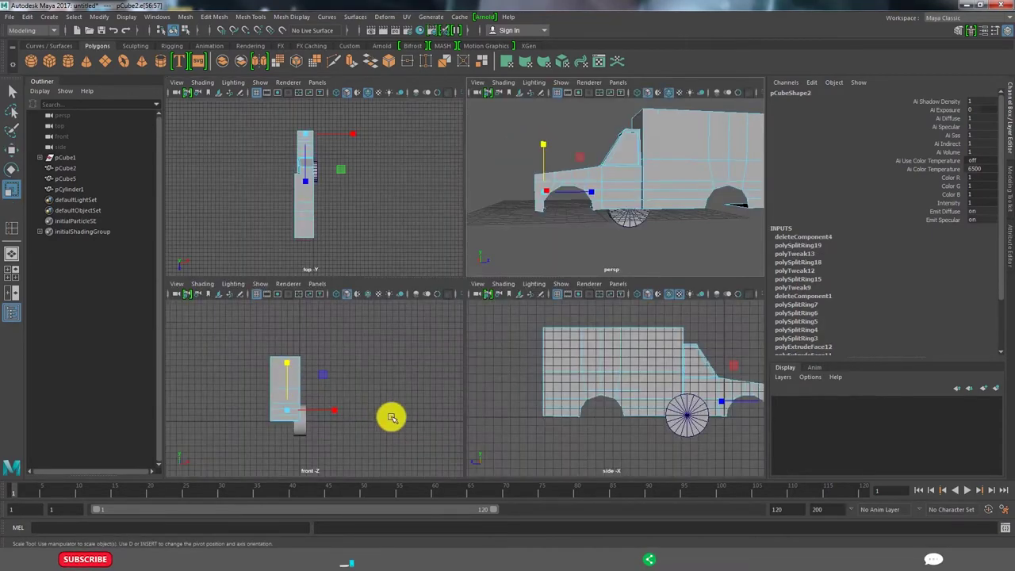
key("space")
scroll(518, 374, "up", 2)
middle_click_drag(518, 374, 586, 357, "alt")
scroll(528, 342, "up", 2)
key("r")
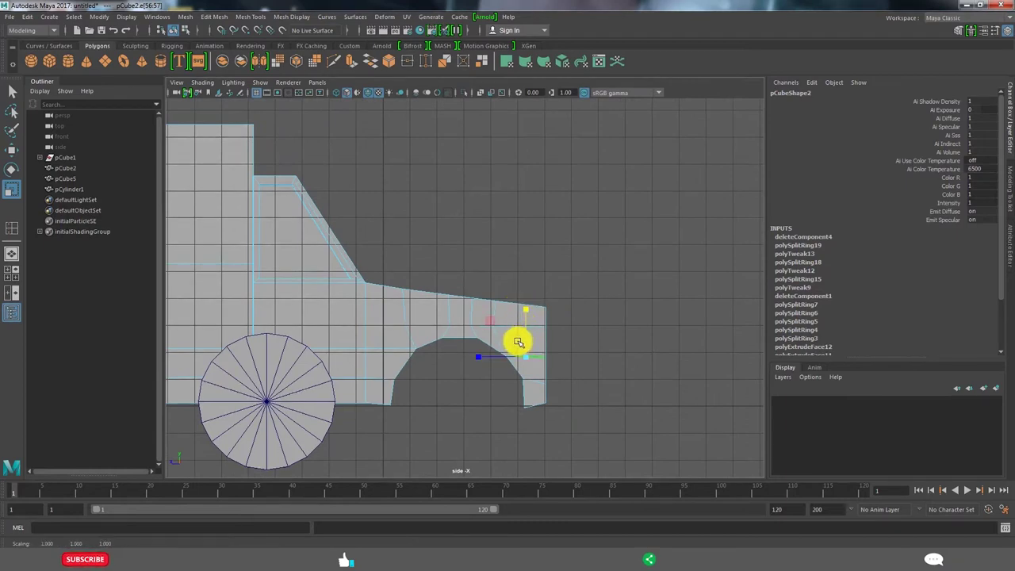
key("w")
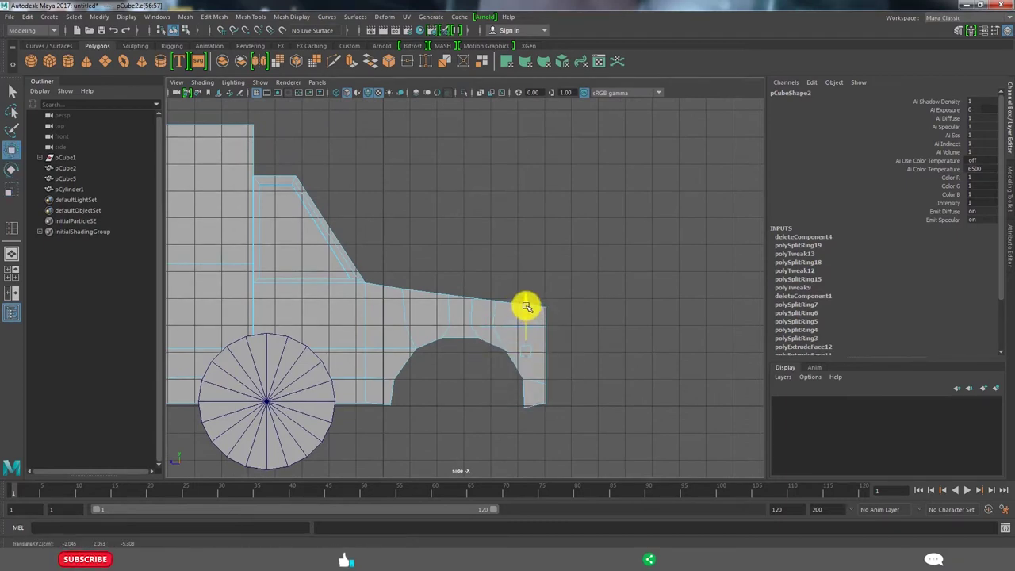
scroll(524, 315, "down", 2)
Marquee-select the truck's bottom-row vertices and scale them in Y to flatten them
right_click_drag(603, 344, 555, 336)
left_click(560, 301)
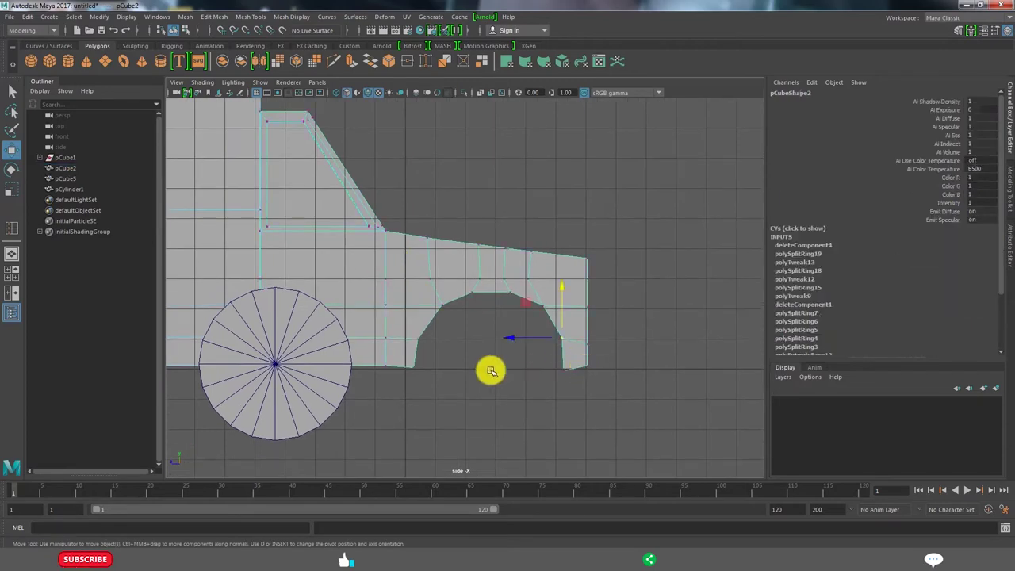
scroll(600, 405, "down", 2)
left_click_drag(600, 405, 95, 317)
scroll(566, 418, "up", 1)
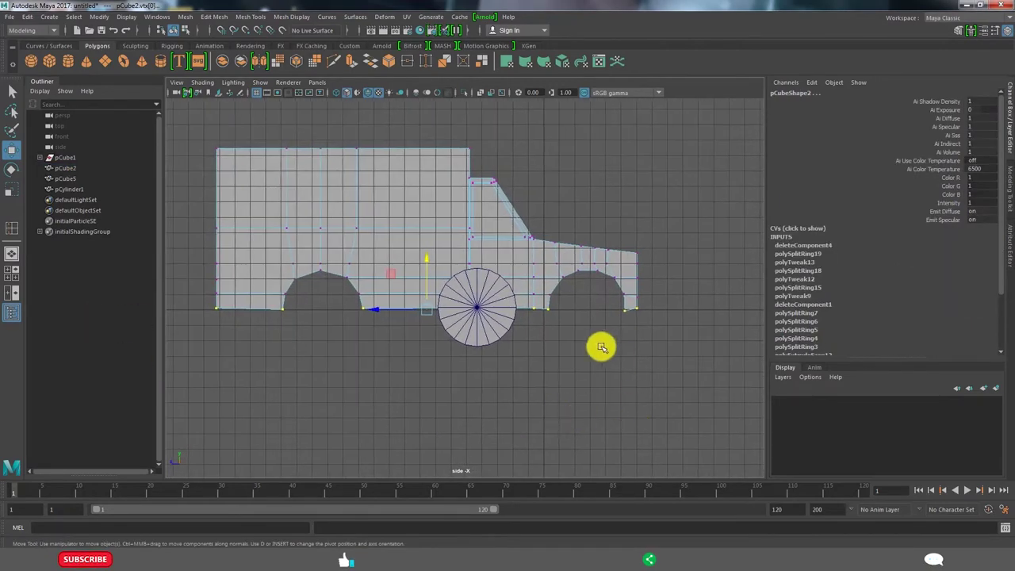
scroll(601, 347, "up", 1)
key("r")
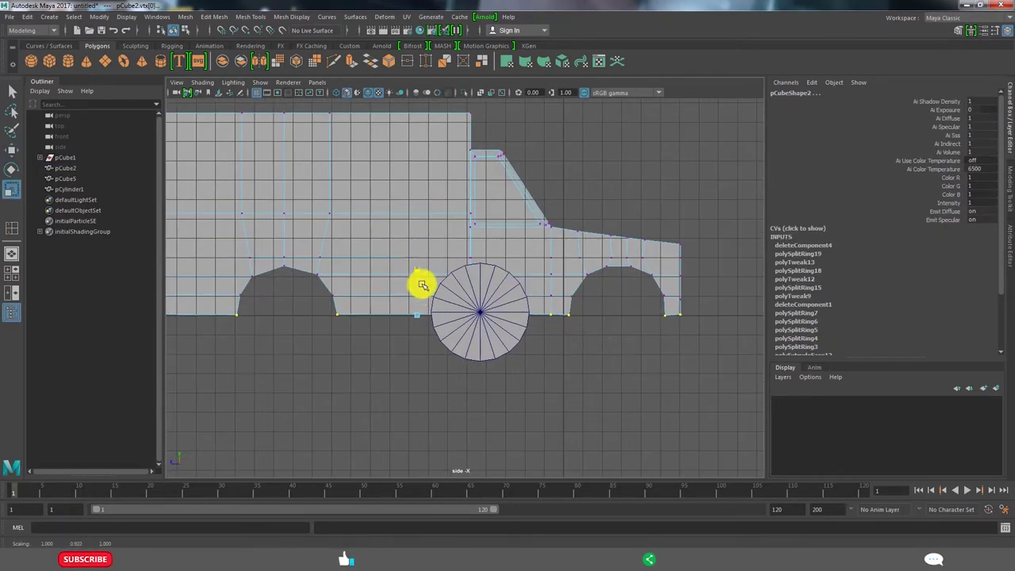
Clear the vertex selection, zoom closer and select the rear box
left_click(657, 373)
middle_click_drag(658, 373, 576, 344, "alt")
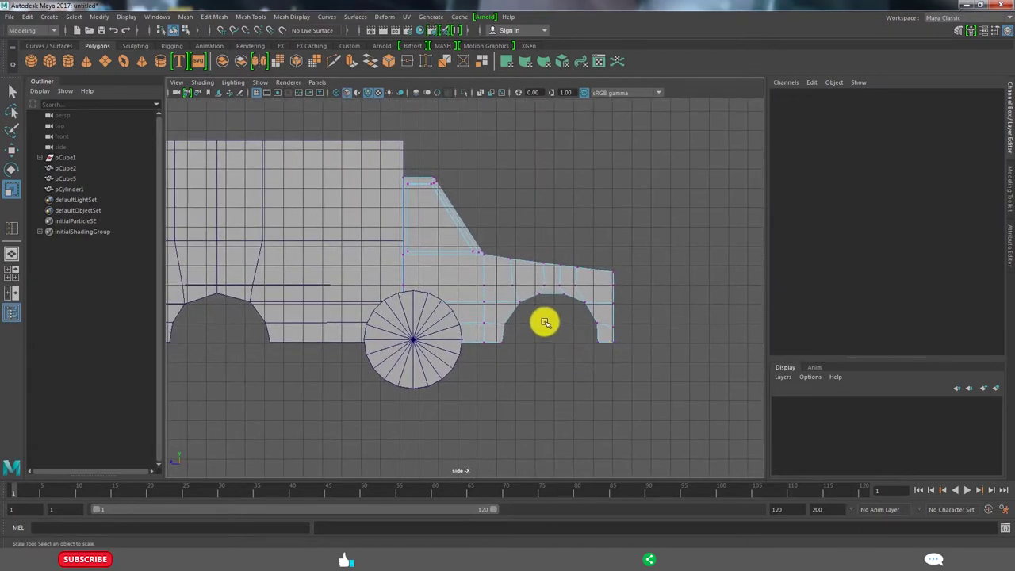
scroll(504, 344, "up", 1)
left_click(380, 341)
left_click(295, 309)
Select two horizontal face strips on the rear box and inspect them in perspective
middle_click_drag(294, 310, 444, 294, "alt")
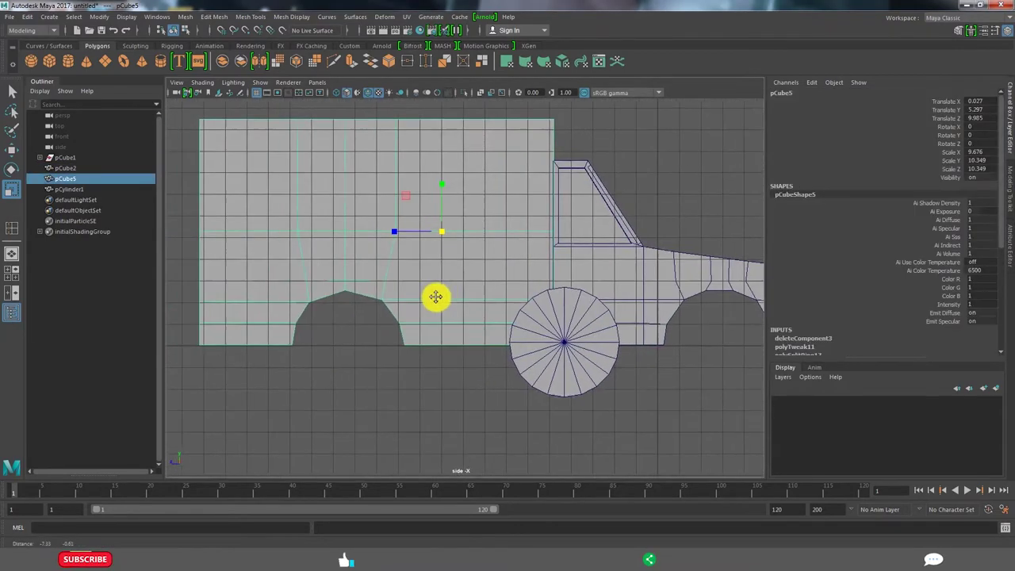
key("F11")
left_click(305, 292)
left_click(426, 285, "shift")
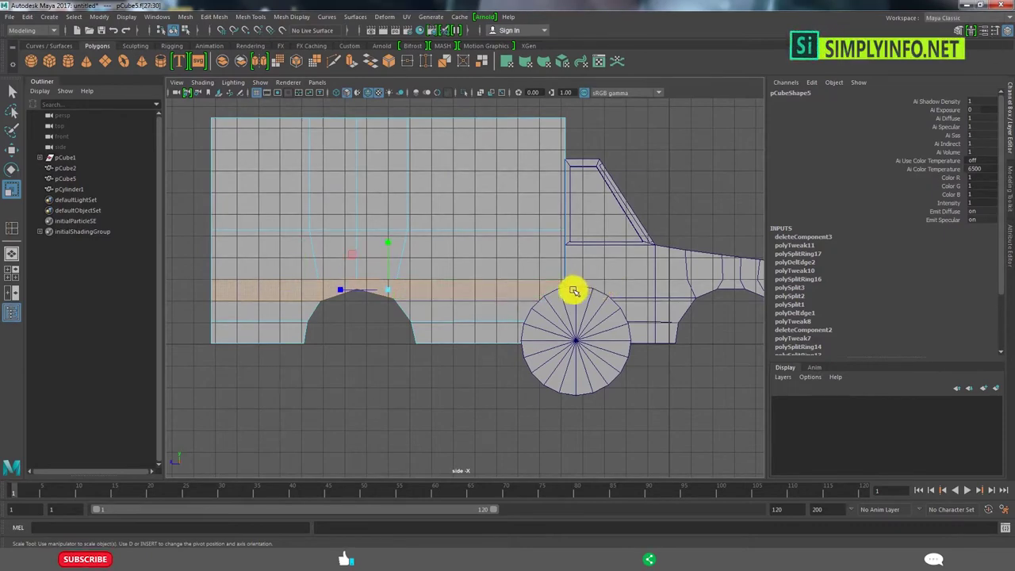
key("space")
mouse_move(575, 192)
left_mouse_down()
mouse_move(617, 247)
mouse_move(534, 265)
mouse_move(566, 317)
mouse_move(606, 308)
mouse_move(481, 243)
mouse_move(496, 319)
left_mouse_up()
scroll(486, 274, "down", 5)
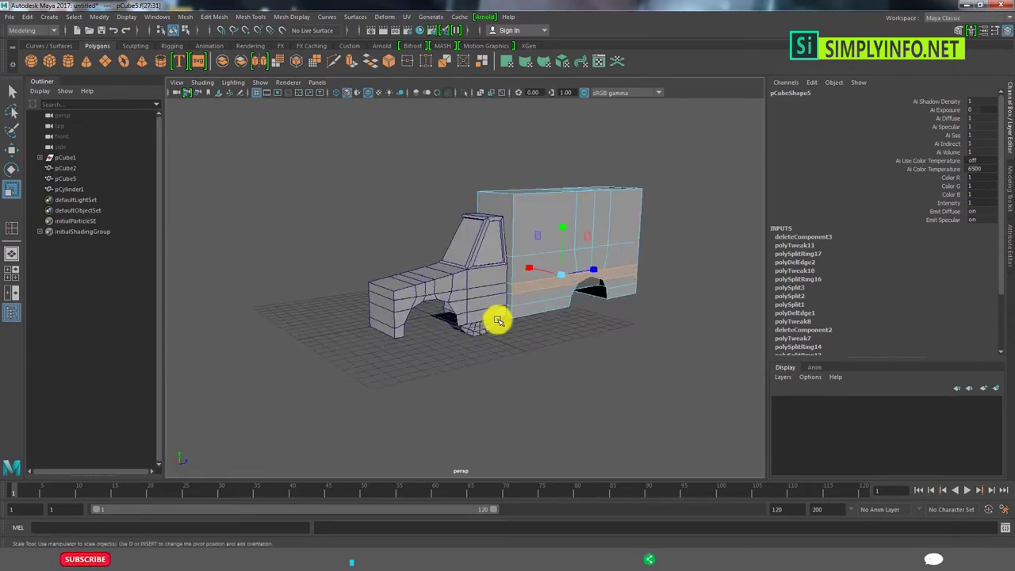
scroll(529, 304, "up", 4)
scroll(511, 294, "up", 2)
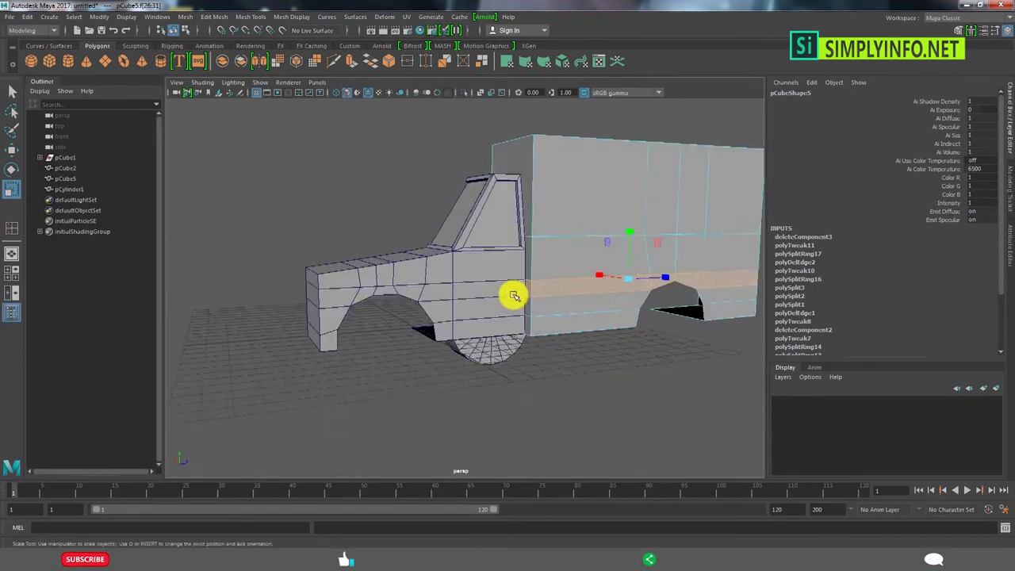
scroll(516, 294, "up", 2)
scroll(523, 292, "up", 3)
scroll(546, 301, "up", 2)
scroll(491, 284, "down", 4)
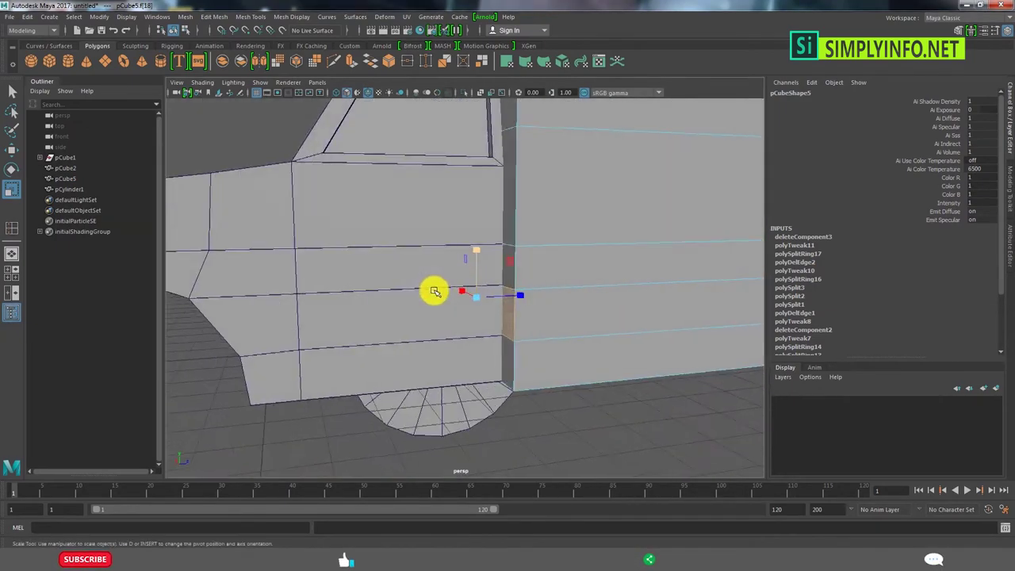
Move pCube2 edges e[49] and e[69] up to line up with the rear box seam
key("F8")
left_click(516, 313)
key("w")
scroll(448, 293, "up", 1)
key("F10")
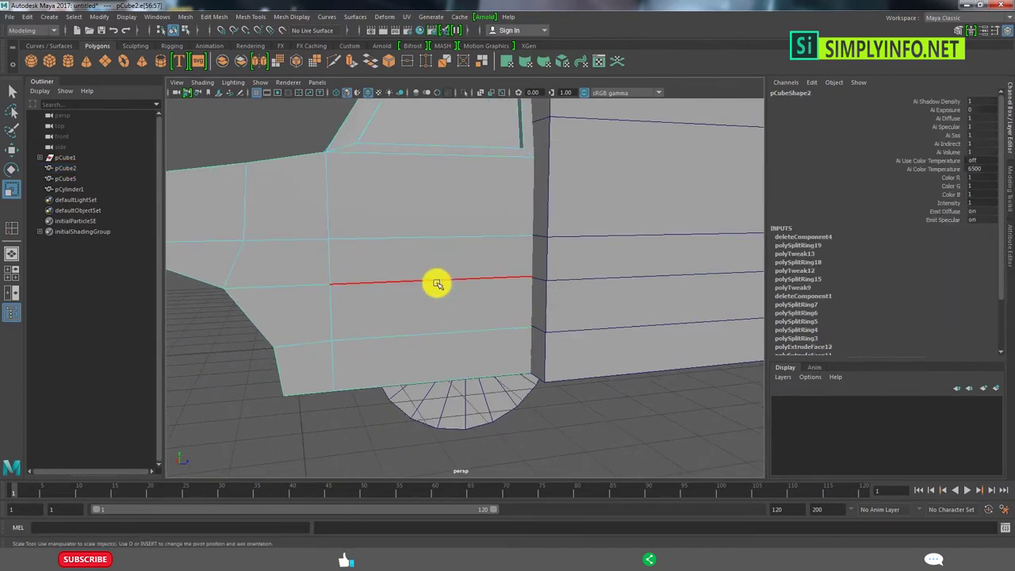
left_click(437, 281)
left_click(373, 231)
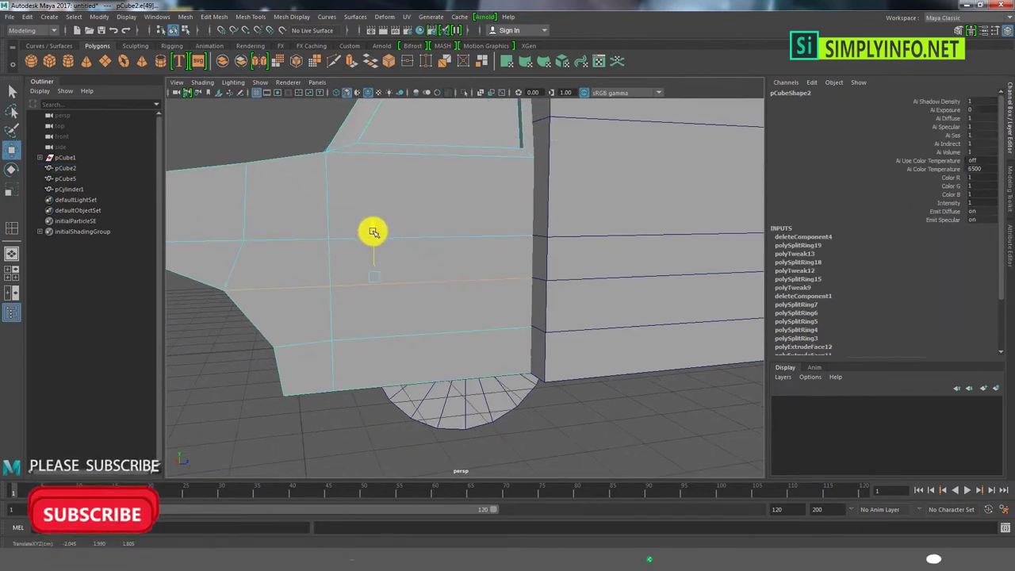
left_click(442, 220)
scroll(526, 294, "up", 3)
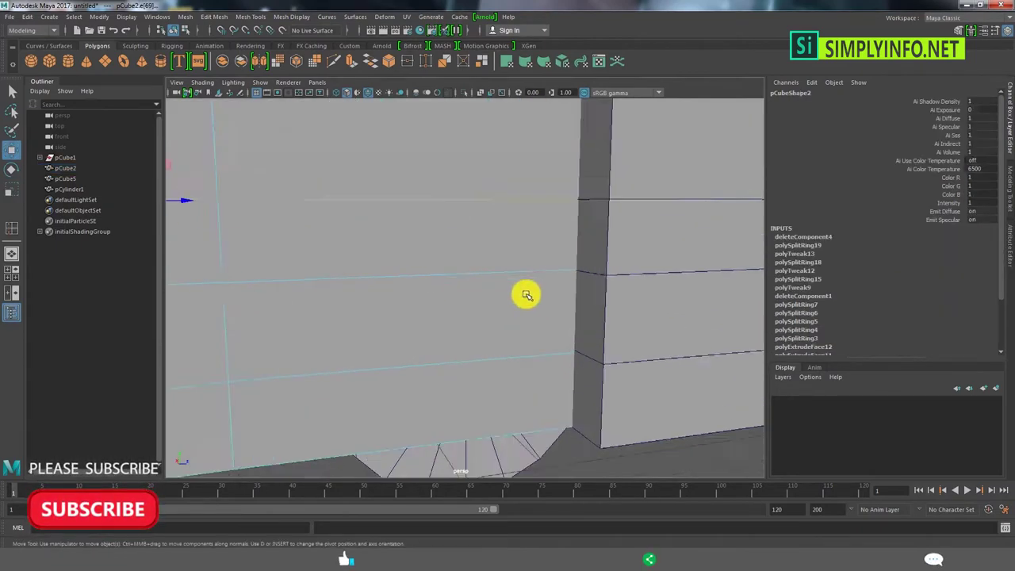
scroll(501, 341, "up", 3)
scroll(553, 322, "up", 3)
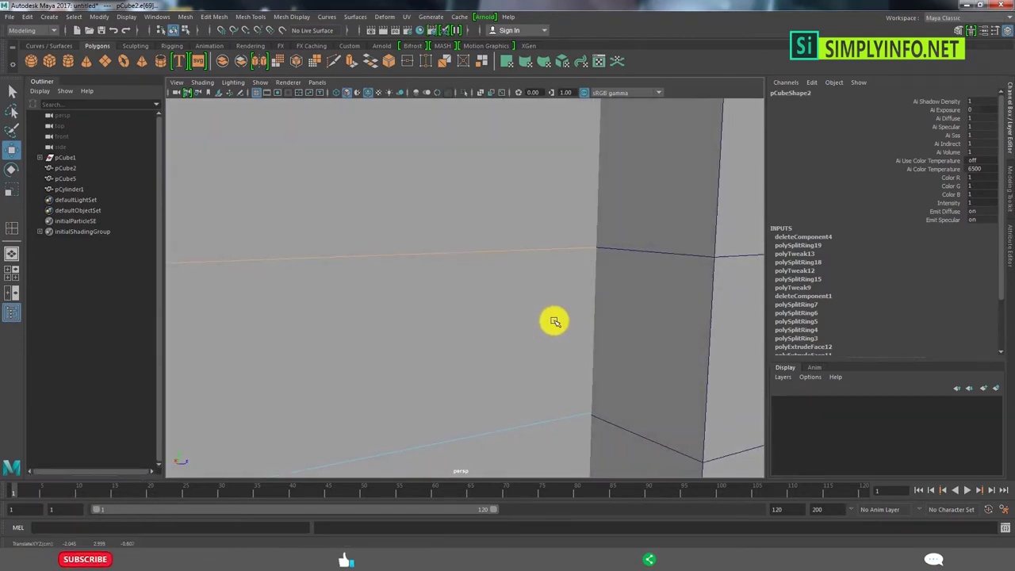
scroll(559, 356, "down", 8)
left_click(363, 333)
scroll(532, 315, "down", 2)
Scale pCube2's lower front edges e[65:66] around the front arch, then view the whole truck
scroll(512, 373, "down", 2)
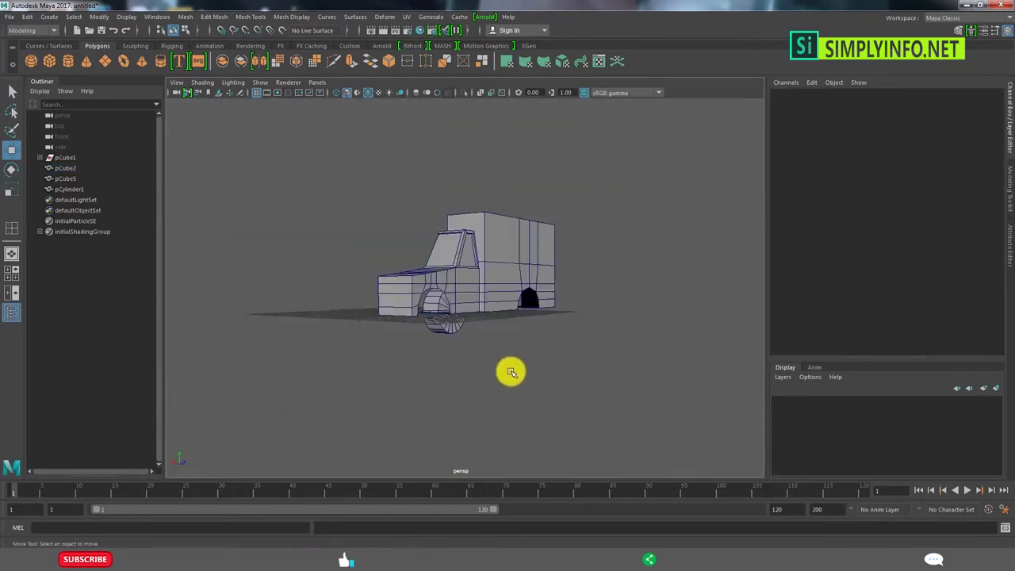
mouse_move(512, 371)
left_mouse_down("alt")
mouse_move(417, 367)
mouse_move(534, 367)
mouse_move(376, 337)
mouse_move(324, 356)
mouse_move(403, 364)
mouse_move(365, 351)
mouse_move(329, 357)
mouse_move(371, 366)
left_mouse_up("alt")
scroll(478, 373, "up", 3)
left_click(363, 341)
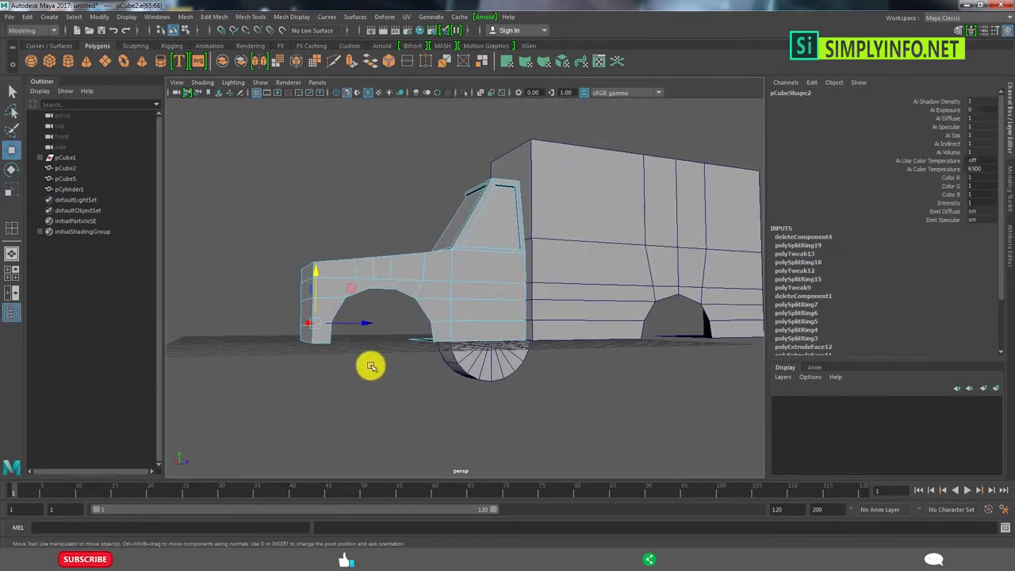
key("r")
left_click_drag(321, 313, 410, 344, "alt")
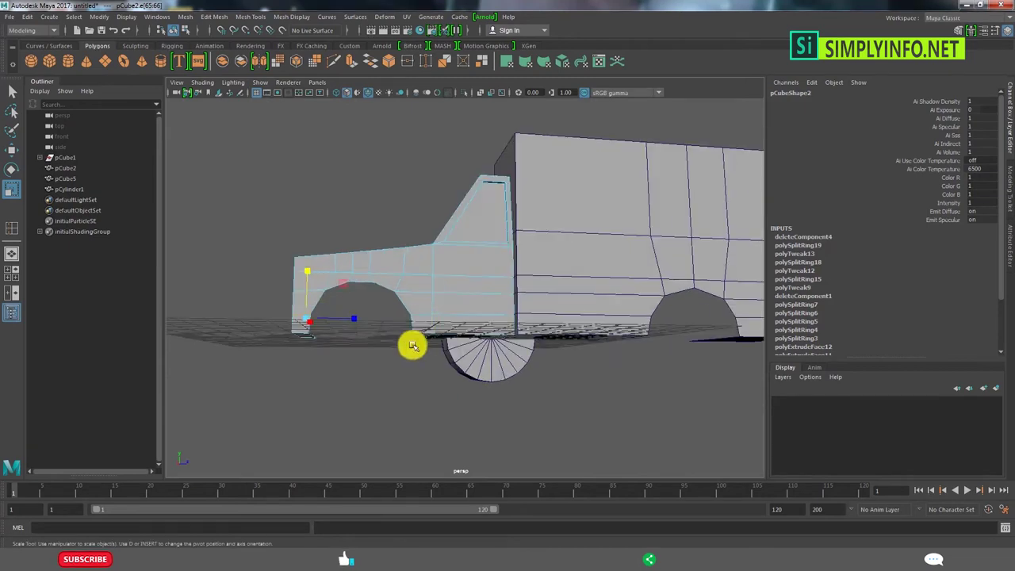
left_click(419, 389)
scroll(452, 407, "down", 5)
mouse_move(453, 407)
left_mouse_down("alt")
mouse_move(502, 404)
mouse_move(485, 414)
mouse_move(482, 372)
mouse_move(364, 362)
mouse_move(361, 393)
left_mouse_up("alt")
Select and delete the old cylinder wheel pCylinder1
key("q")
left_click(378, 349)
left_click(361, 390)
key("space")
key("space")
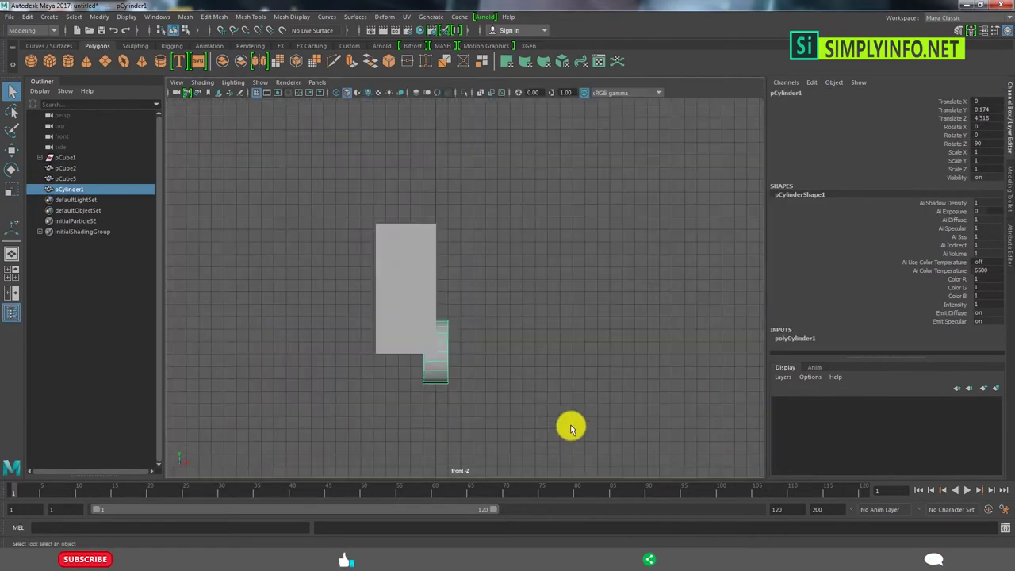
key("space")
key("space")
mouse_move(598, 397)
right_mouse_down("alt")
mouse_move(480, 399)
mouse_move(471, 362)
right_mouse_up("alt")
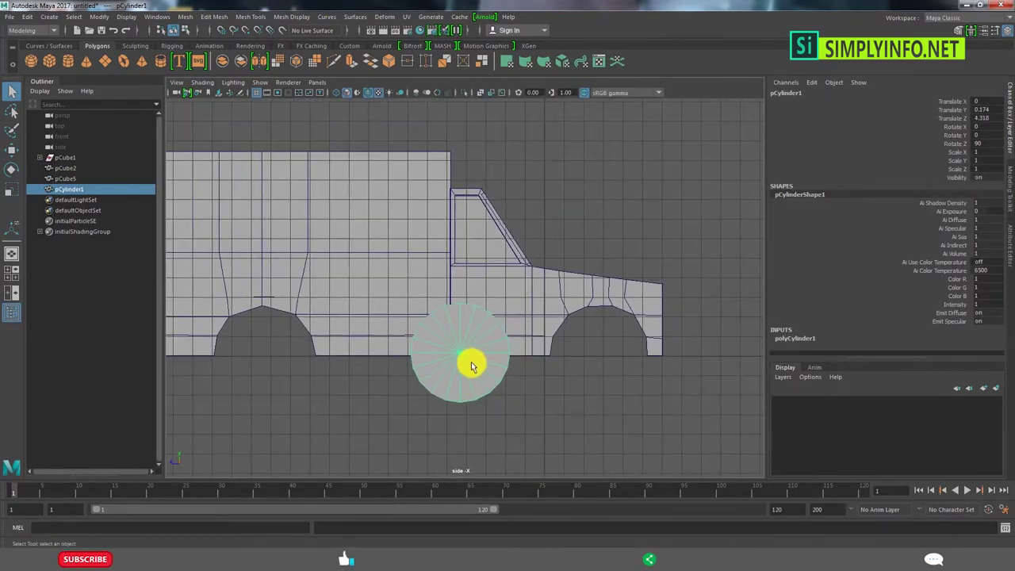
key("Delete")
Create a polygon pipe, rotate it 90° in Z and move it into the front wheel arch
left_click(160, 61)
middle_click_drag(600, 374, 503, 363, "alt")
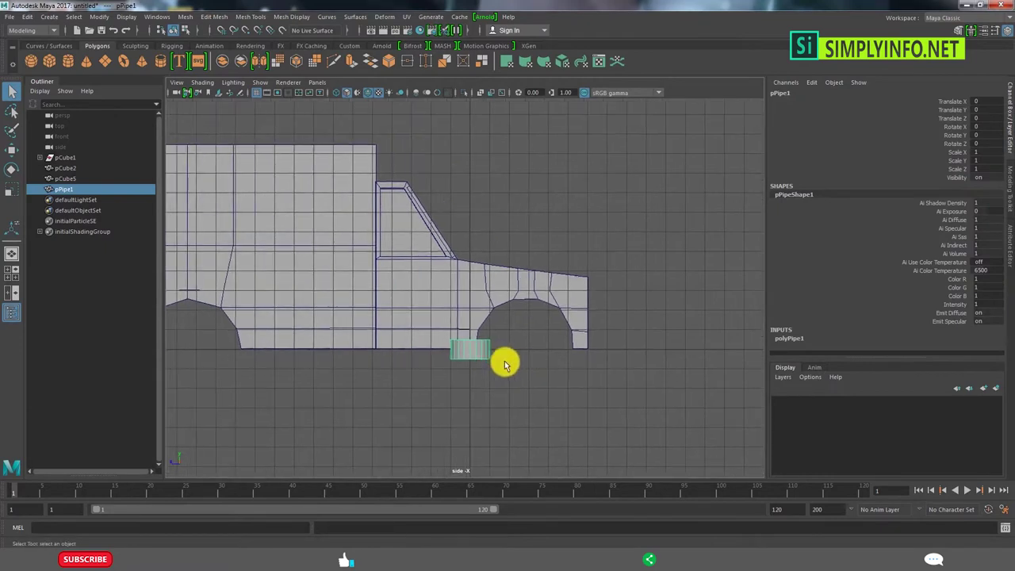
middle_click_drag(582, 410, 583, 429)
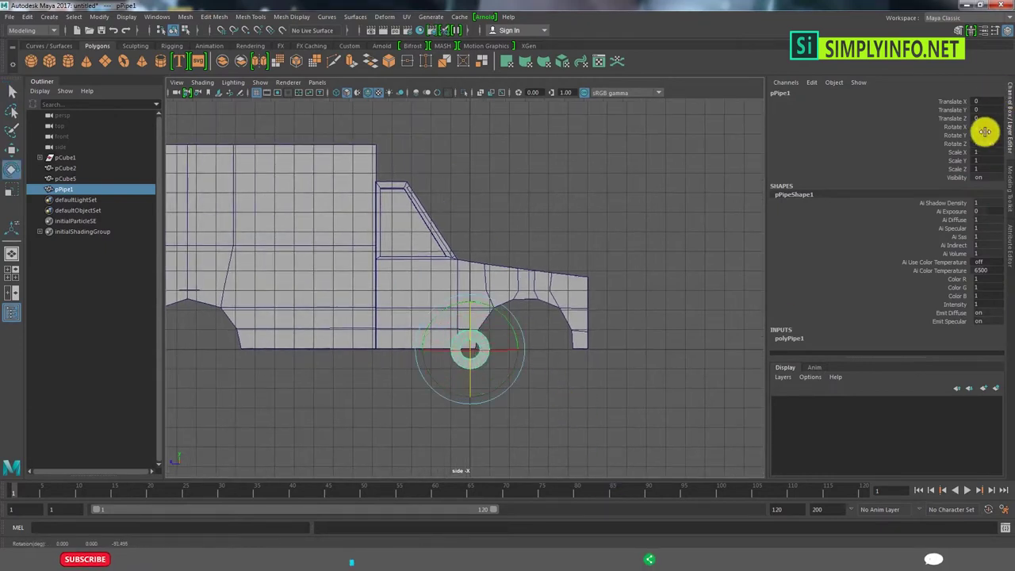
type("90")
left_click(475, 388)
scroll(475, 372, "up", 2)
left_click(476, 349)
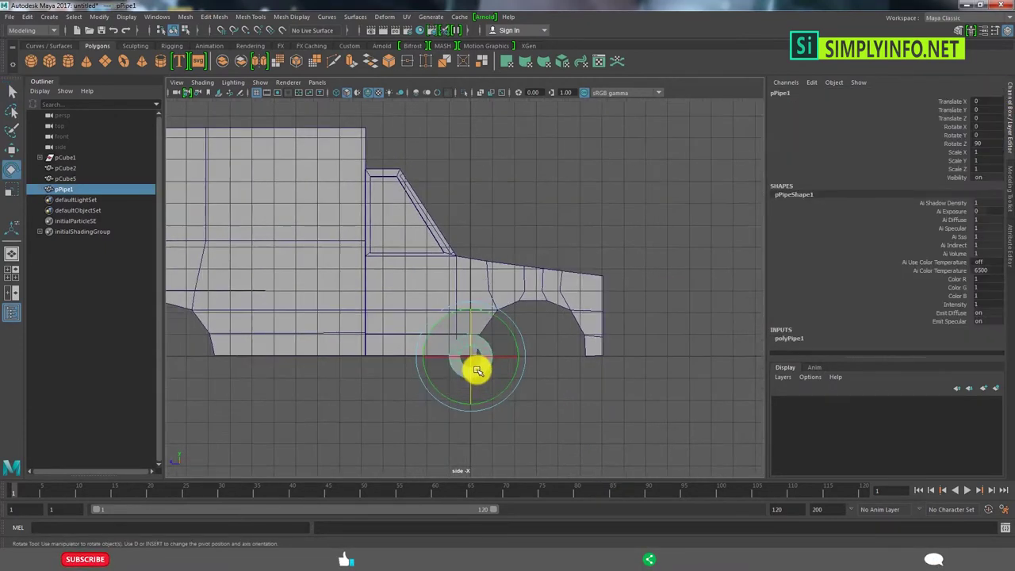
key("w")
left_click_drag(469, 353, 537, 346)
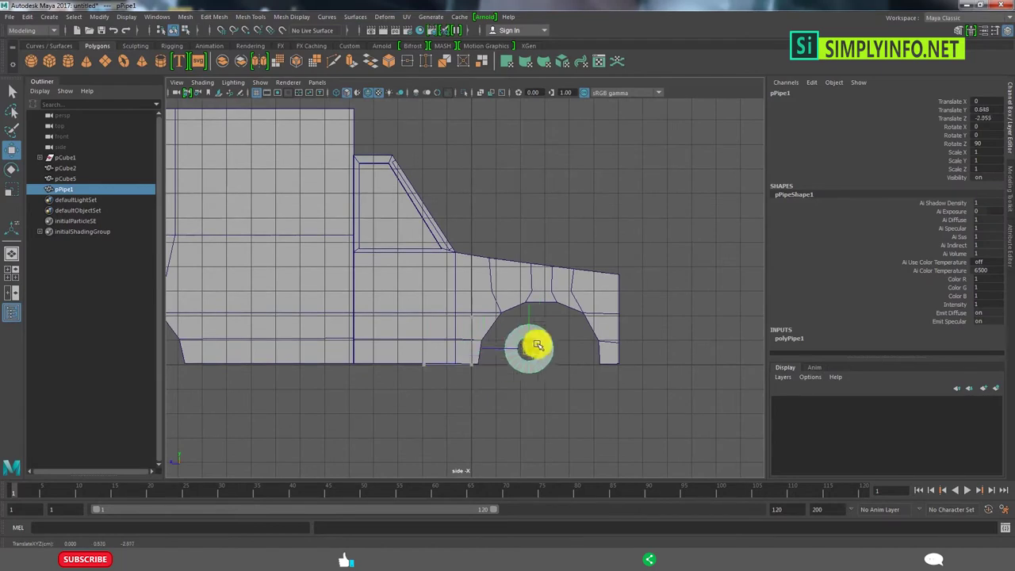
Set the pipe's radius to 2.03 and thickness to 0.9, centring it in the arch
left_click(793, 338)
left_click(950, 283)
middle_click_drag(484, 401, 531, 408)
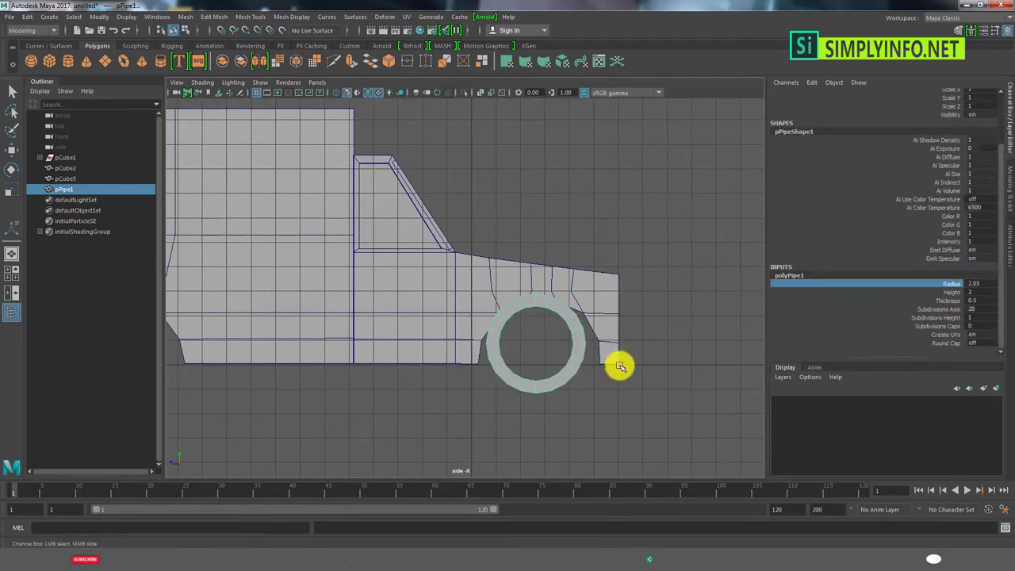
key("w")
left_click_drag(537, 344, 541, 349)
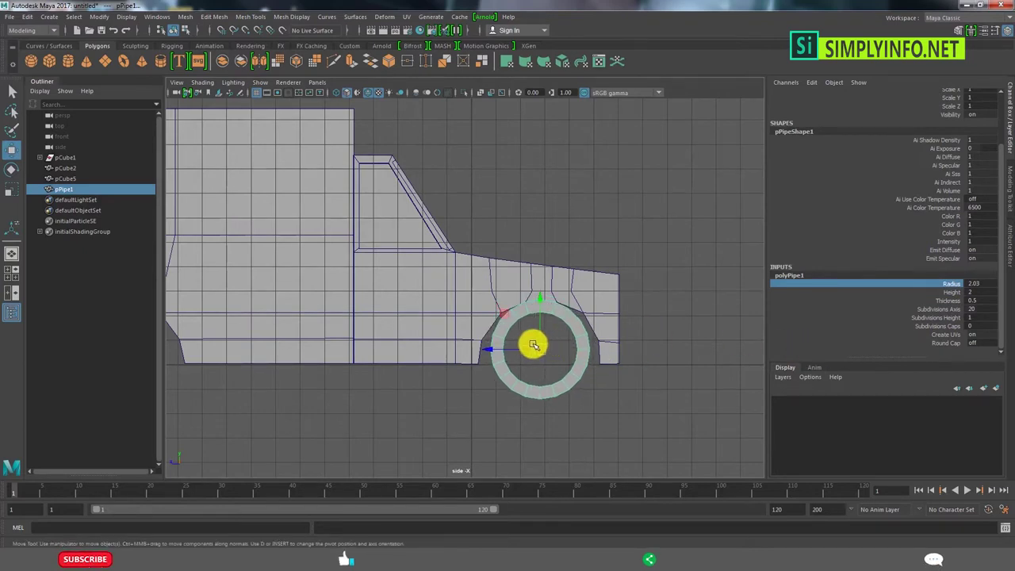
left_click(947, 300)
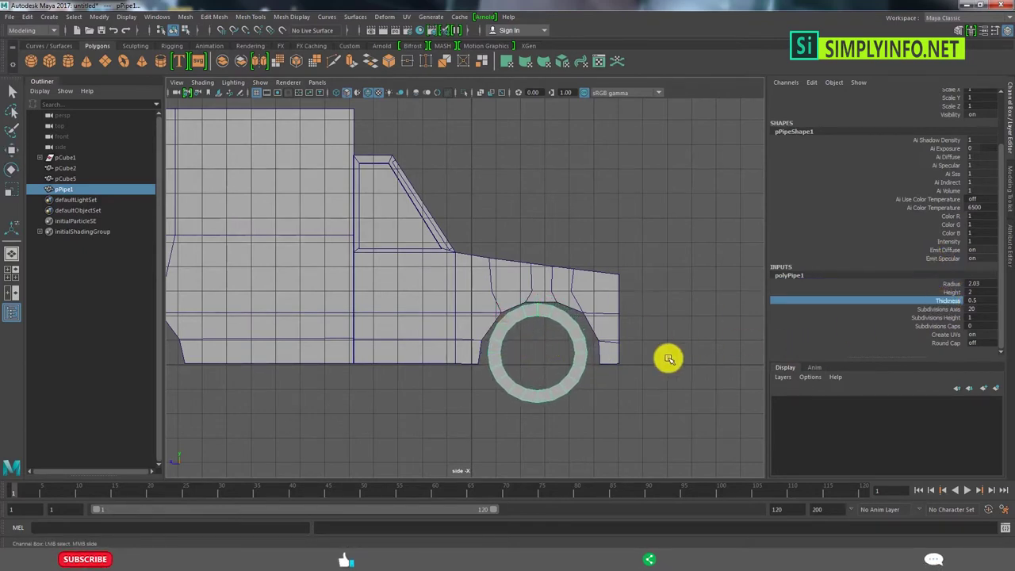
middle_click_drag(669, 357, 678, 362)
key("w")
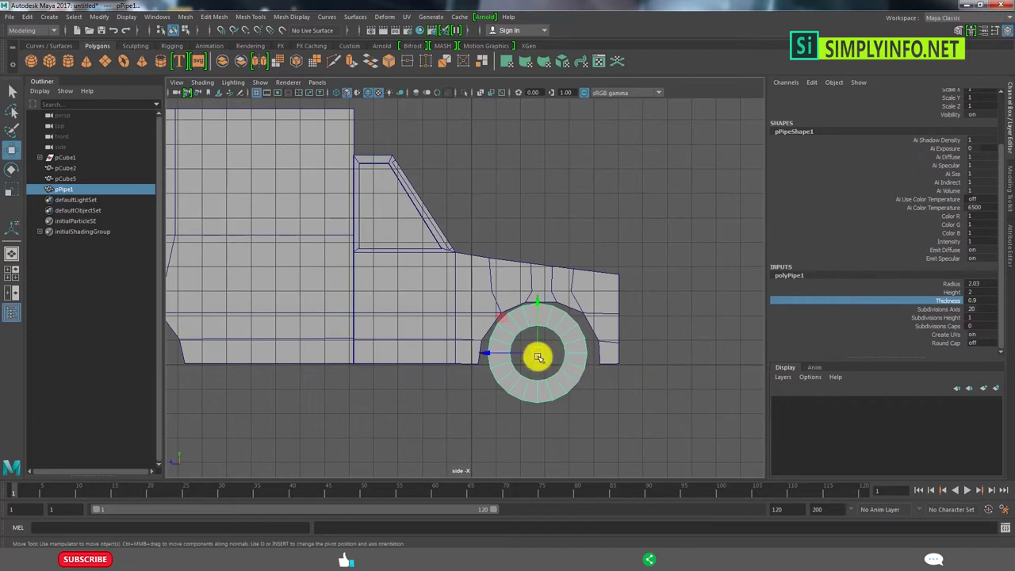
left_click(539, 357)
Pull the first front-arch vertices of pCube2, including the lower one, in against the tyre
scroll(515, 365, "up", 3)
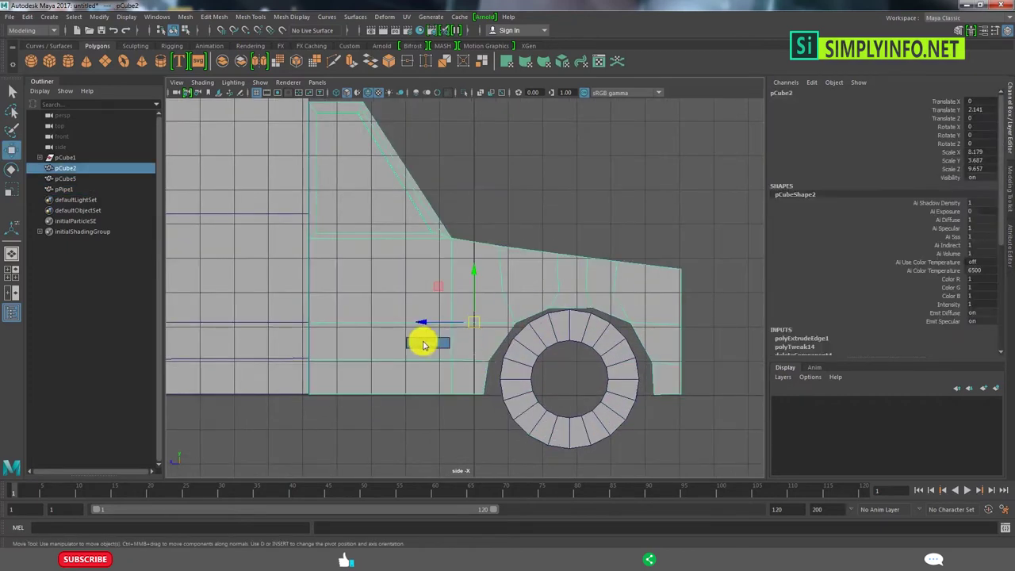
left_click(423, 340)
key("F9")
left_click(487, 362)
left_click_drag(440, 364, 469, 386)
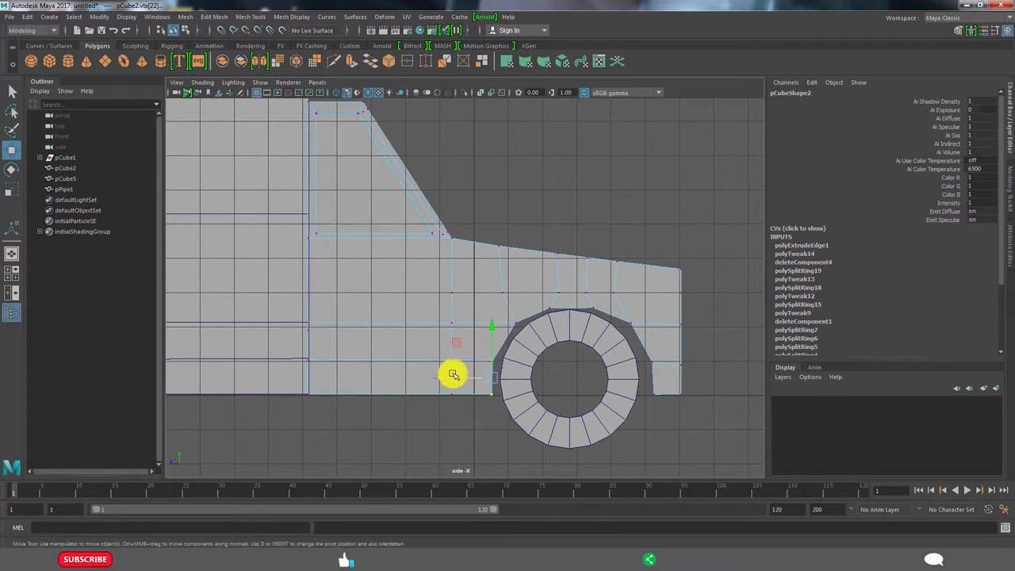
left_click(630, 384)
middle_click_drag(630, 384, 609, 404, "alt")
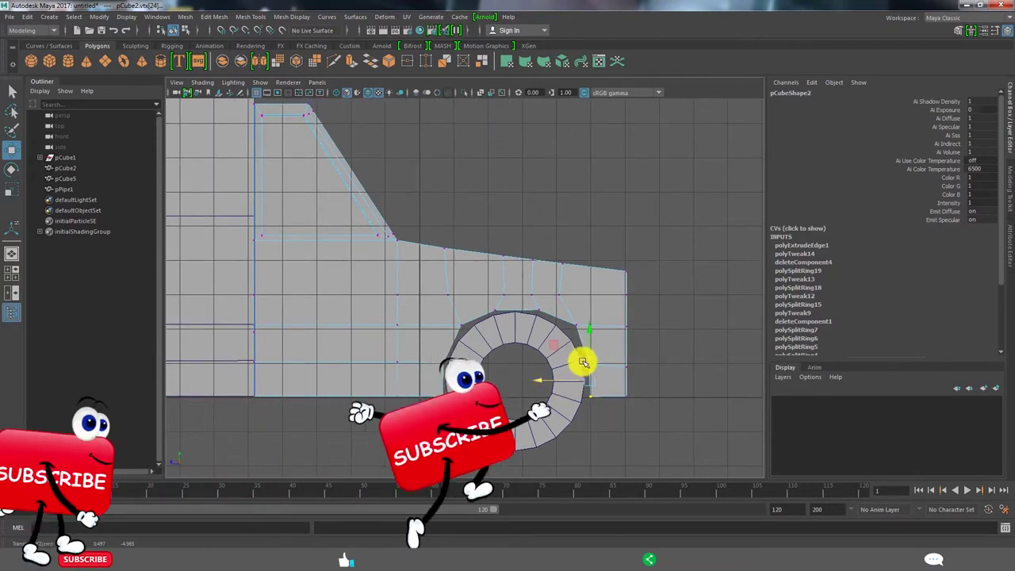
left_click(536, 327)
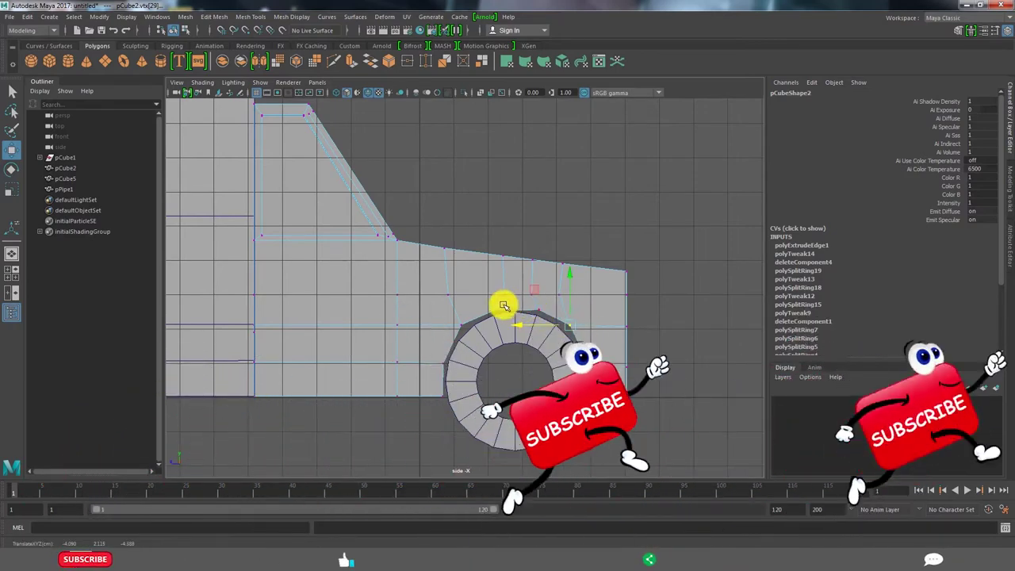
left_click(496, 311)
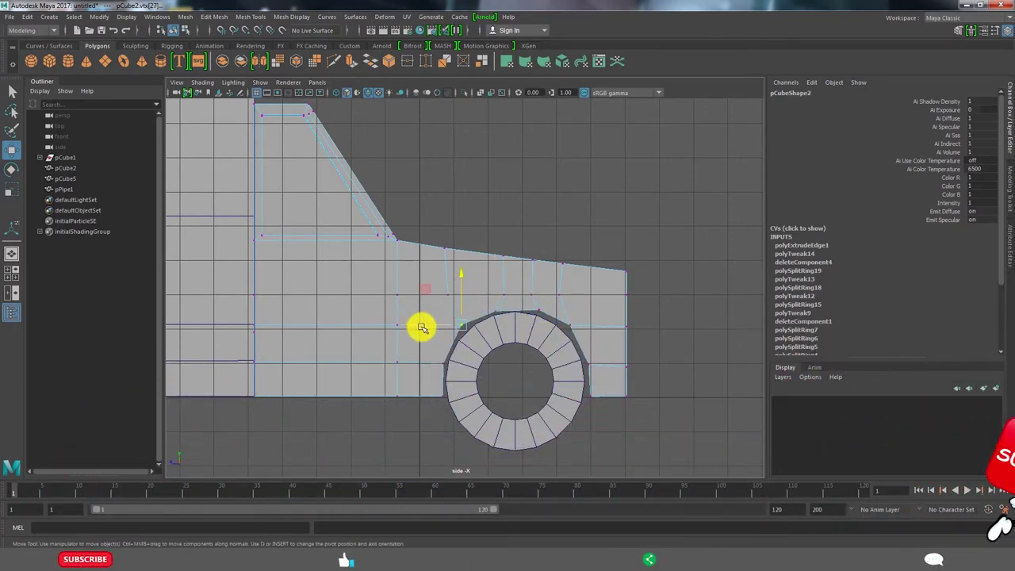
left_click(447, 363)
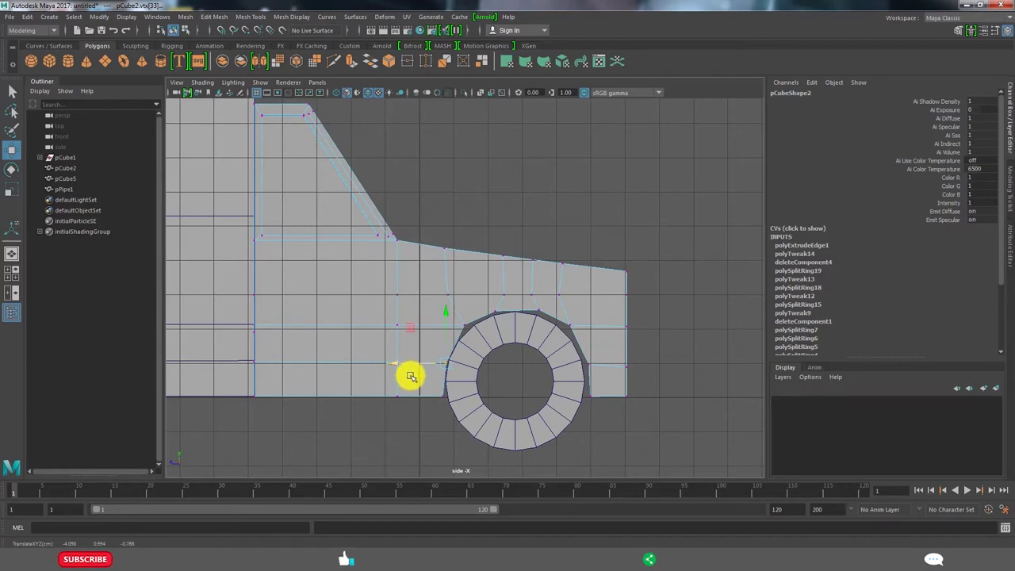
middle_click_drag(410, 376, 411, 390)
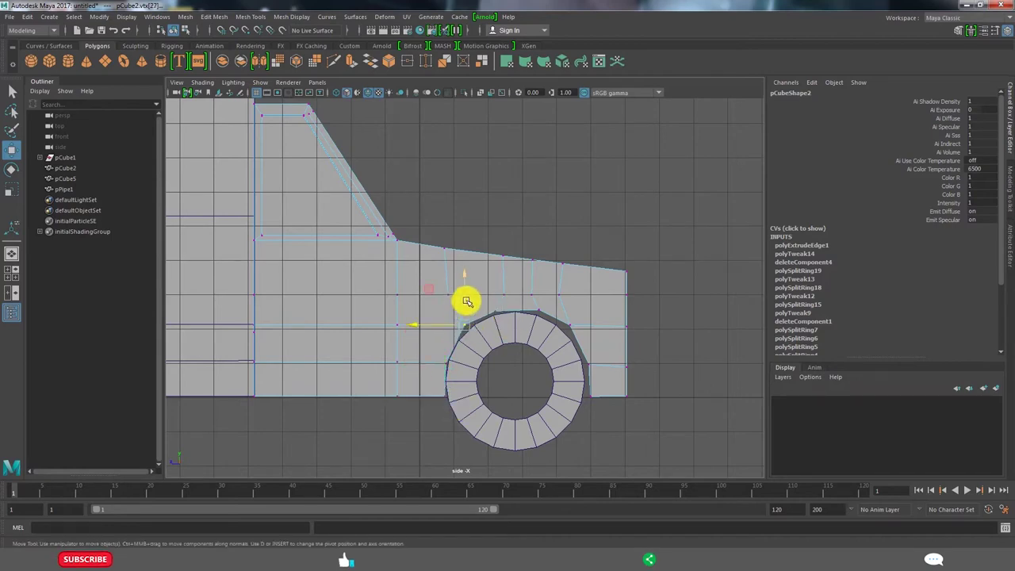
Move the top and lower-rear arch vertices onto the tyre's edge
left_click(544, 290)
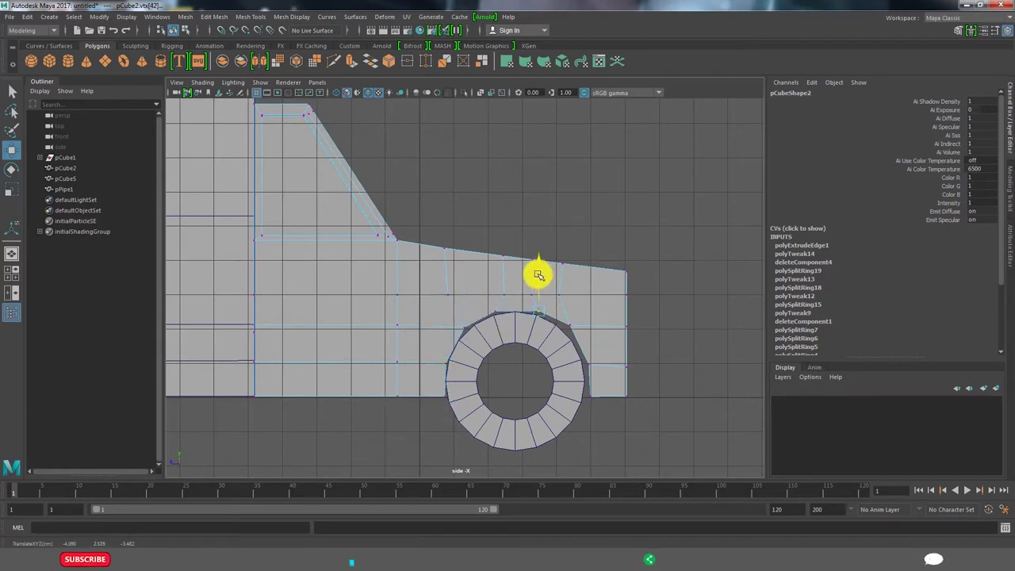
left_click(492, 314)
middle_click_drag(496, 310, 502, 309)
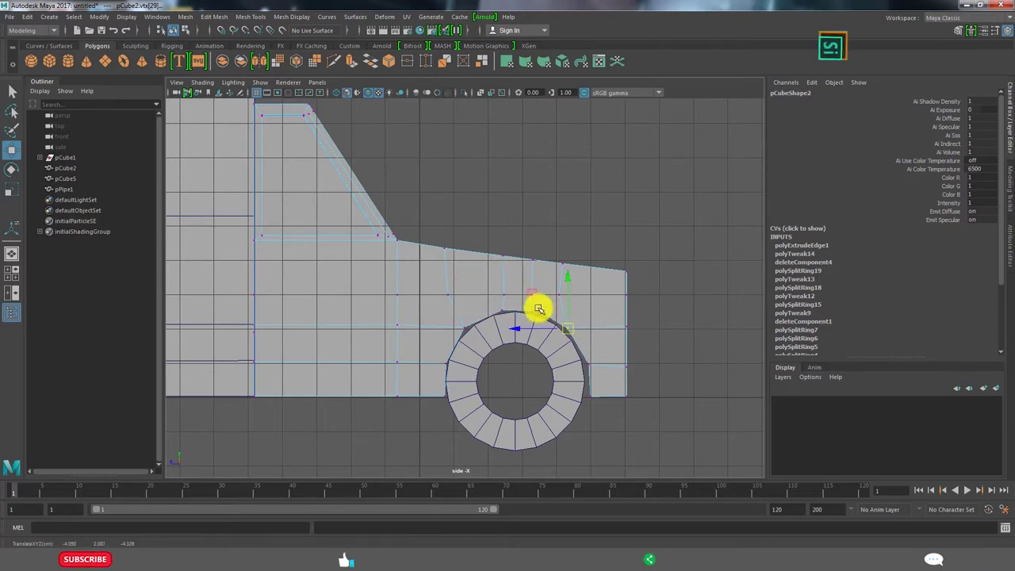
left_click(538, 310)
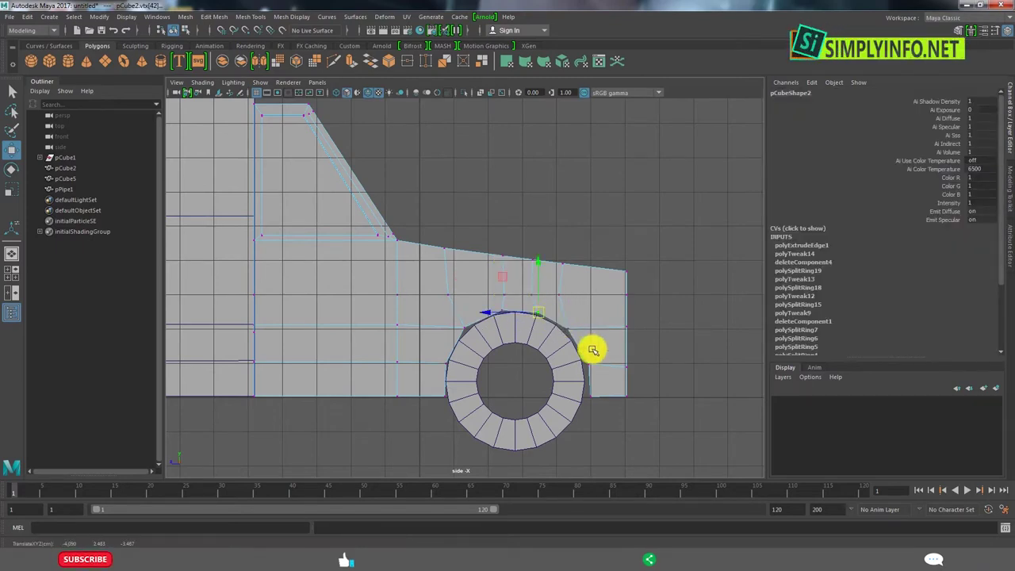
left_click(607, 361)
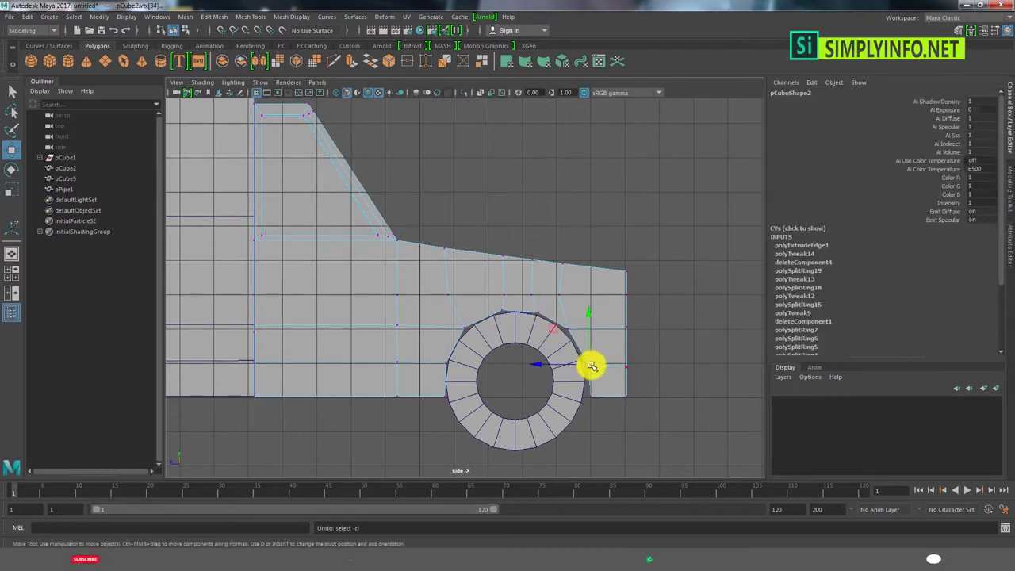
middle_click_drag(590, 365, 552, 364)
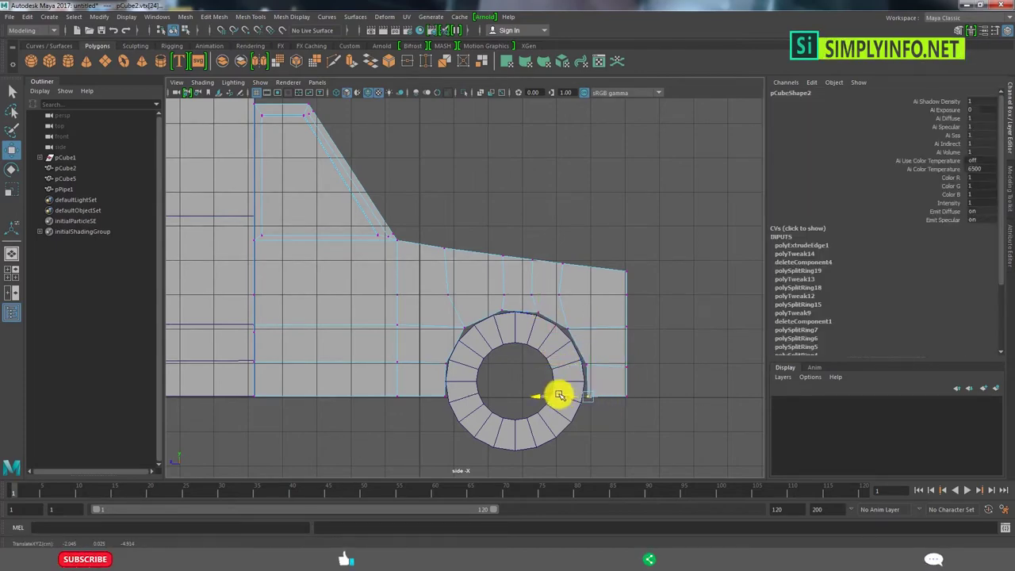
scroll(634, 371, "down", 3)
middle_click_drag(460, 340, 417, 272, "alt")
Create a second pipe, rotate it 90° in Z and move it onto the front wheel
left_click(417, 272)
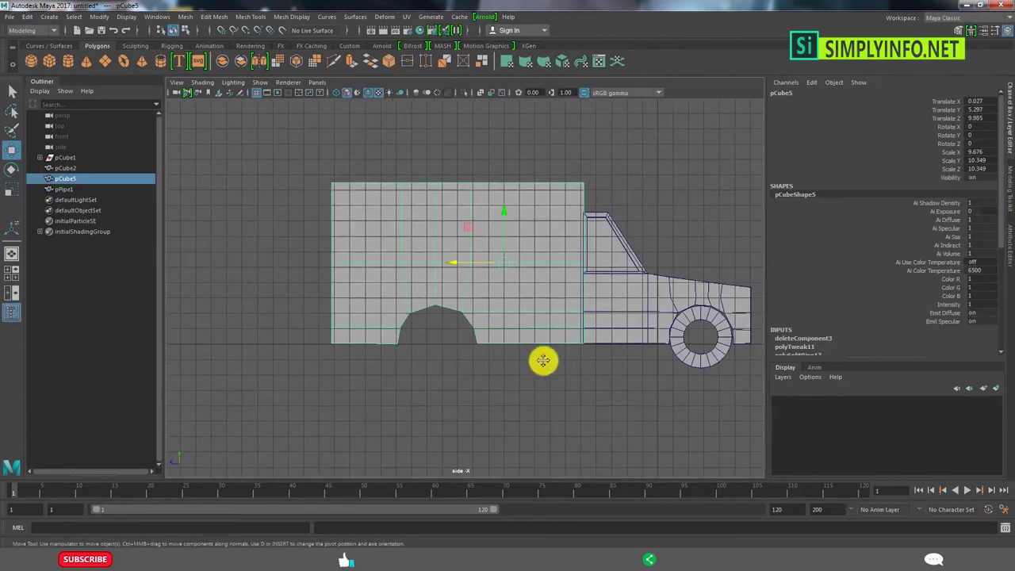
scroll(543, 361, "up", 2)
left_click(587, 356)
middle_click_drag(587, 356, 499, 347, "alt")
scroll(532, 361, "up", 2)
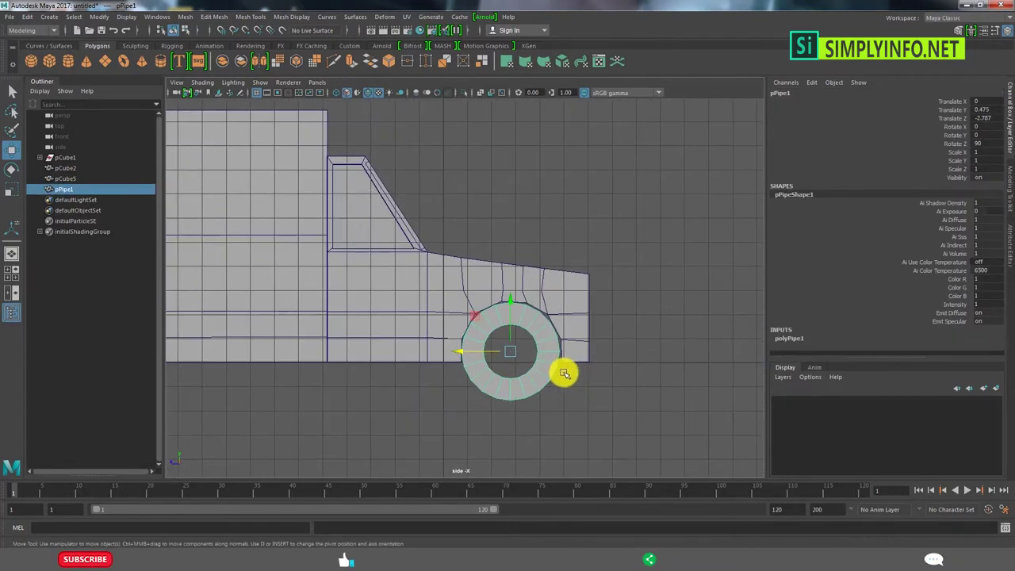
scroll(564, 374, "down", 2)
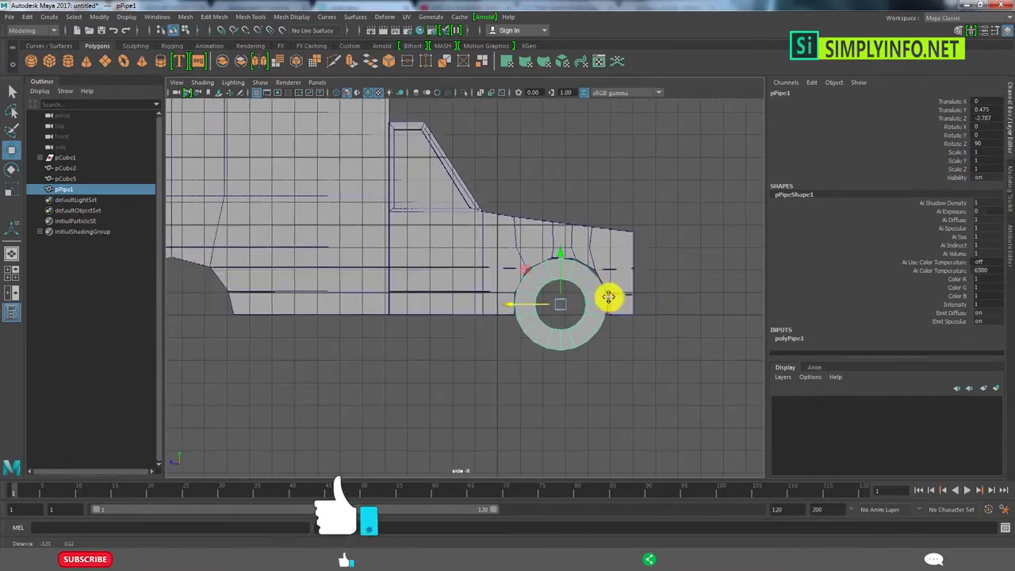
left_click(160, 61)
middle_click_drag(601, 320, 499, 307, "alt")
key("e")
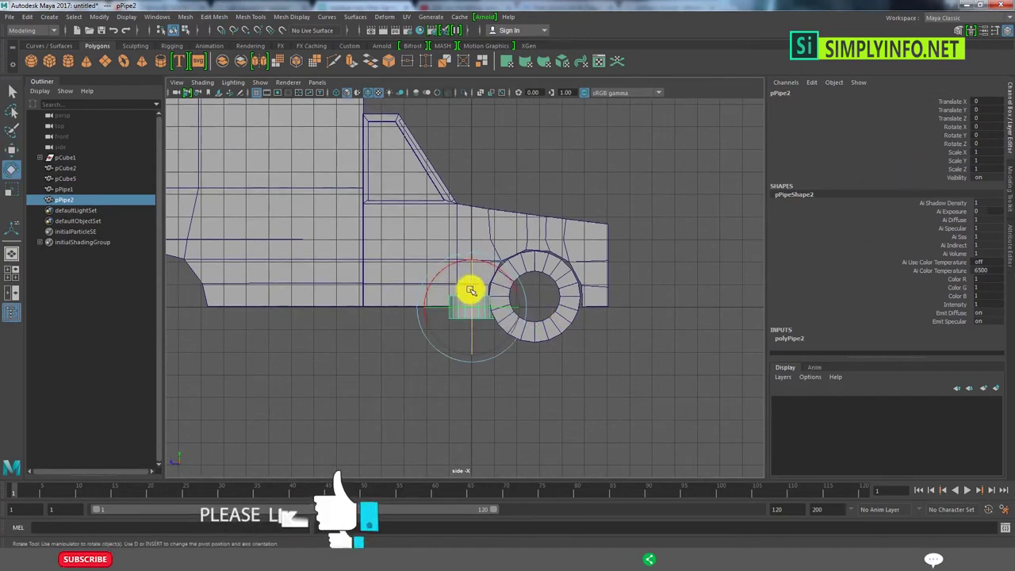
left_click_drag(468, 288, 849, 256)
type("90")
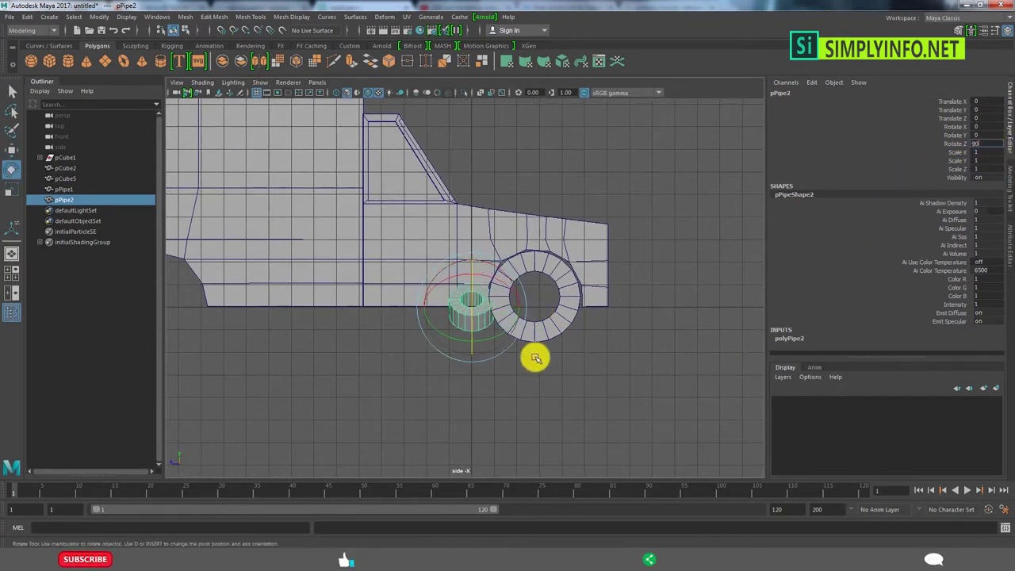
key("Return")
key("w")
left_click_drag(485, 321, 525, 308)
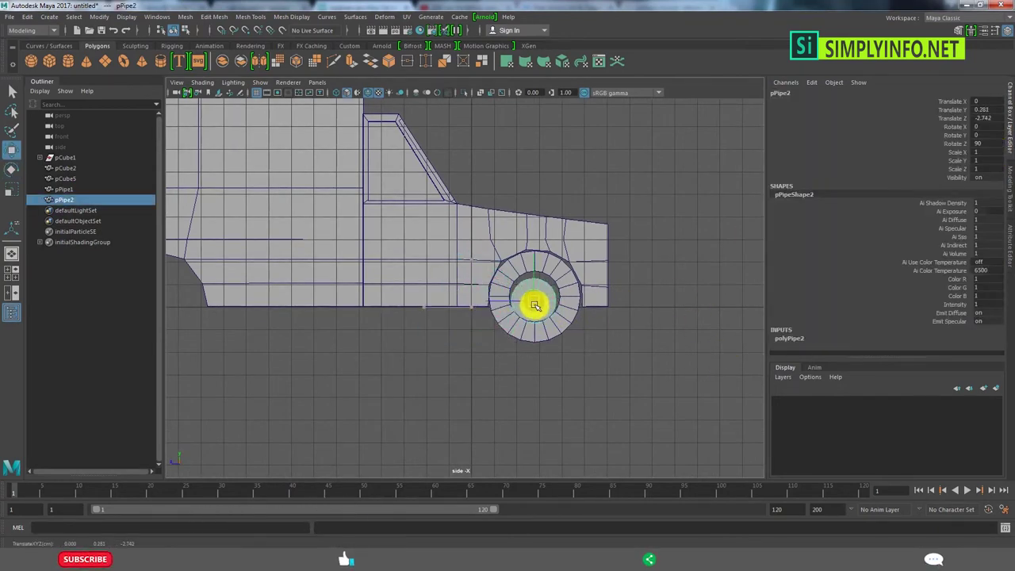
Adjust the new pipe's Subdivisions Axis and raise it to the wheel centre
left_click(792, 339)
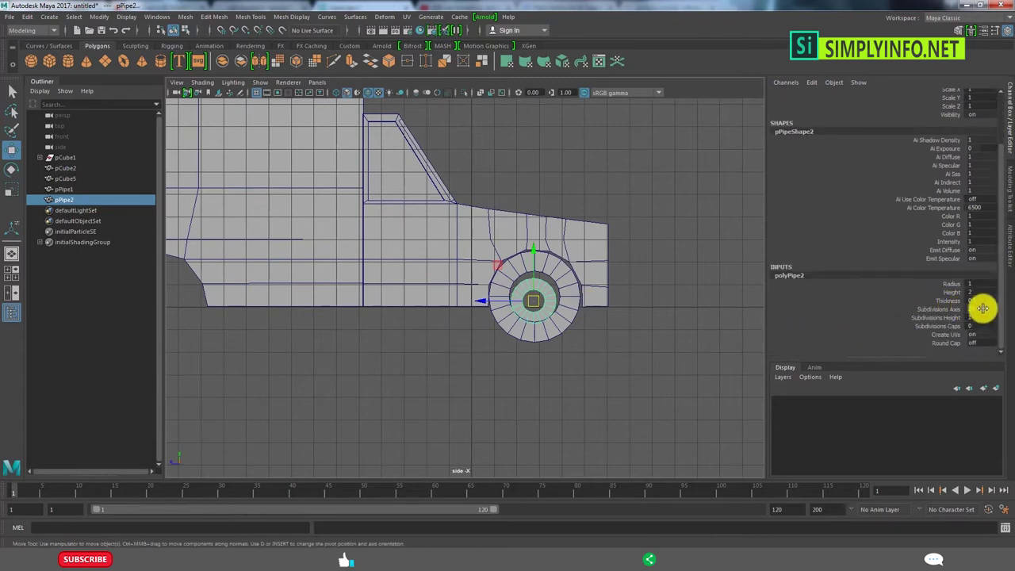
left_click(973, 309)
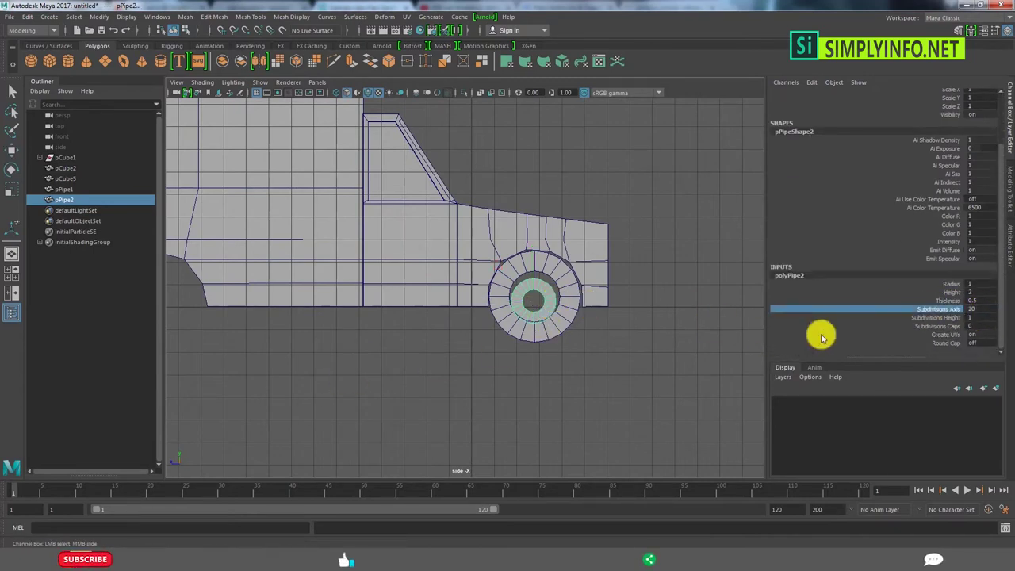
key("w")
mouse_move(529, 297)
left_mouse_down()
mouse_move(530, 263)
mouse_move(537, 294)
left_mouse_up()
left_click(531, 275)
left_click(544, 294)
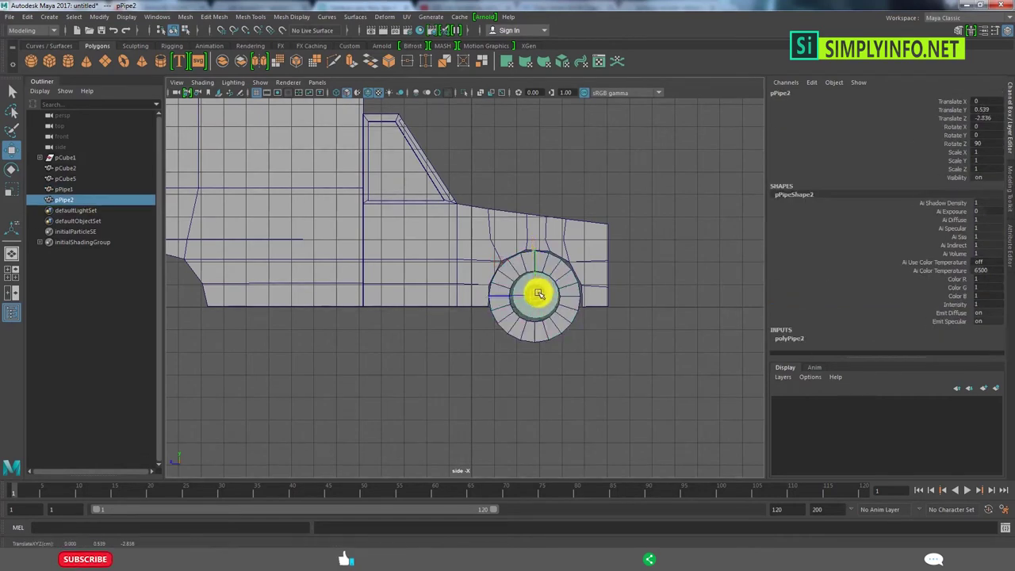
Set the hub pipe's thickness to 0.28 and radius to about 1.17
left_click(785, 341)
left_click(890, 302)
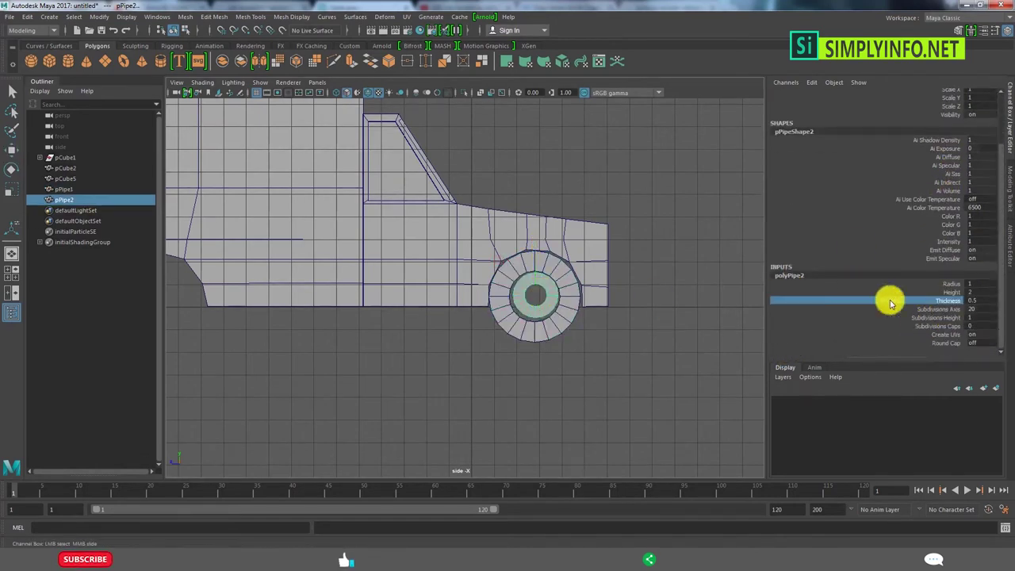
middle_click_drag(674, 306, 664, 306)
left_click(947, 283)
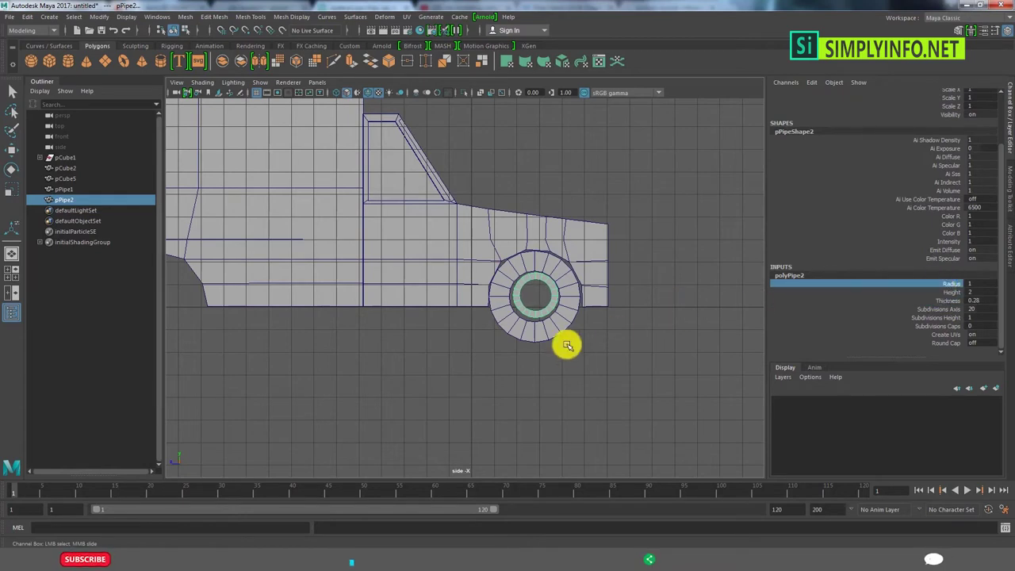
key("w")
scroll(585, 301, "up", 3)
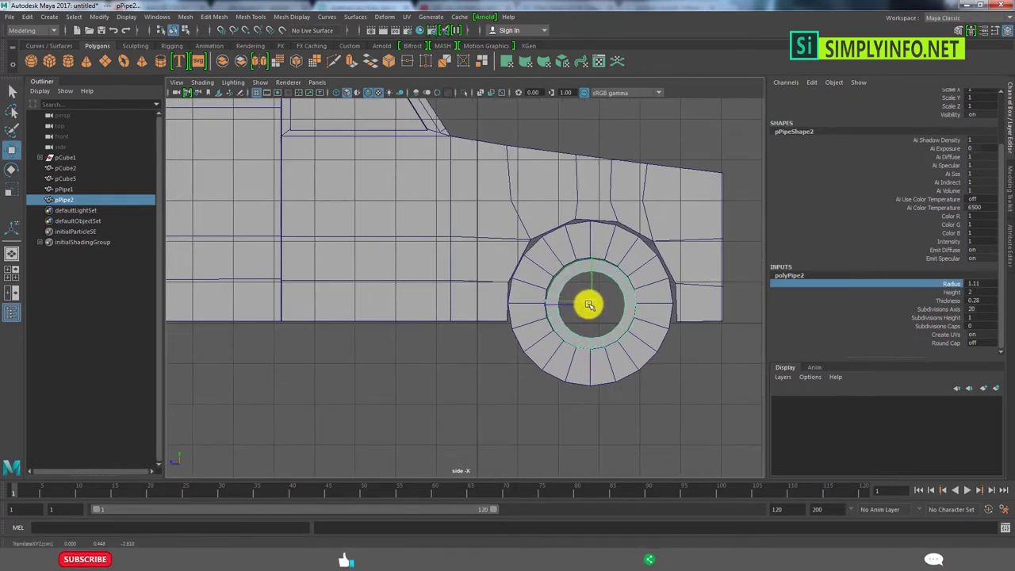
middle_click_drag(574, 353, 589, 355)
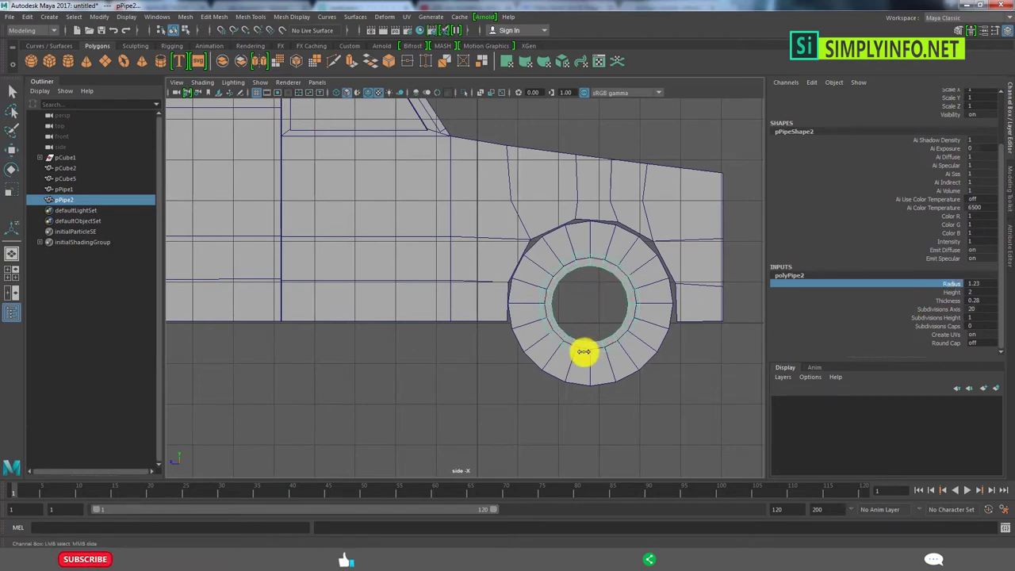
scroll(590, 351, "up", 1)
scroll(515, 353, "up", 2)
key("w")
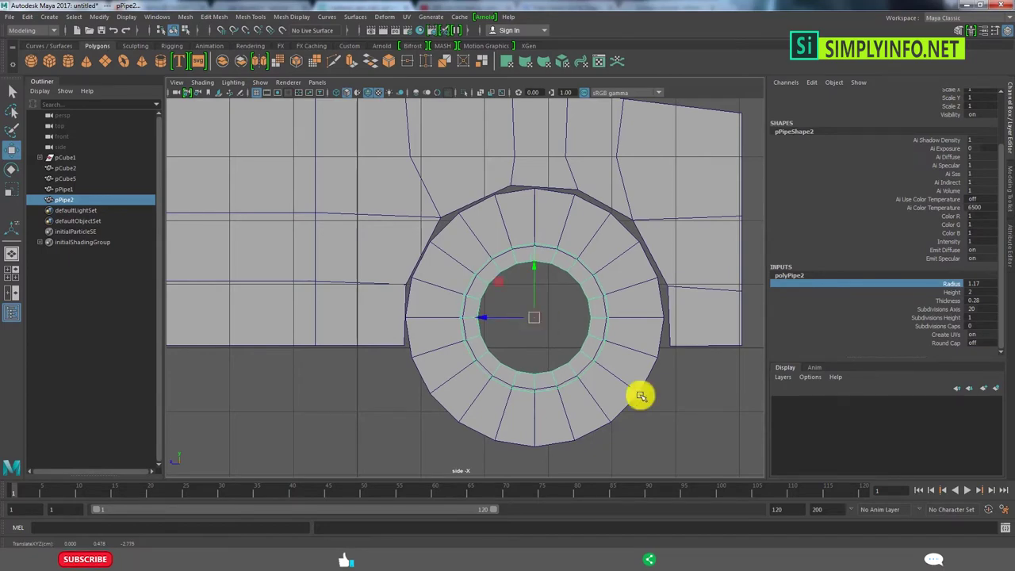
scroll(640, 396, "down", 5)
mouse_move(607, 211)
left_mouse_down("alt")
mouse_move(412, 335)
mouse_move(499, 362)
mouse_move(413, 271)
left_mouse_up("alt")
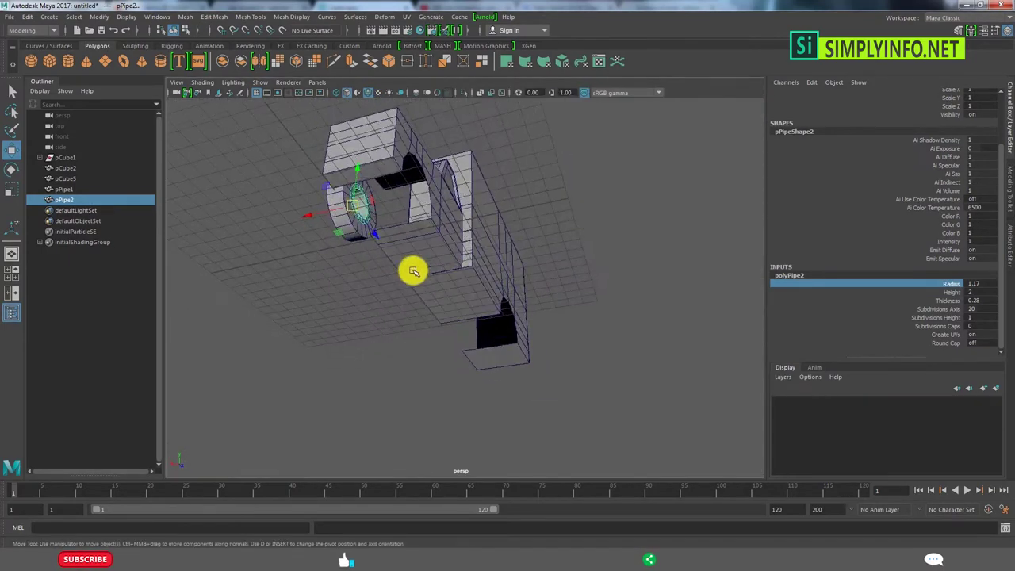
Isolate both wheel pipes and frame the selected pipe pPipe2
left_click(379, 241, "shift")
left_click(467, 93)
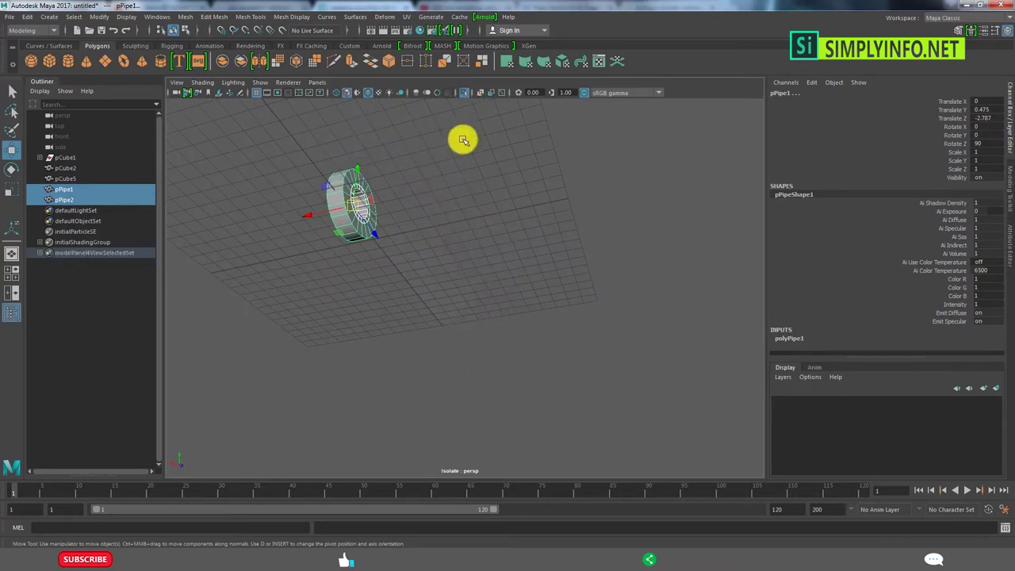
left_click(460, 141)
left_click_drag(460, 141, 460, 301, "alt")
scroll(442, 341, "up", 4)
scroll(251, 390, "up", 2)
left_click(251, 391)
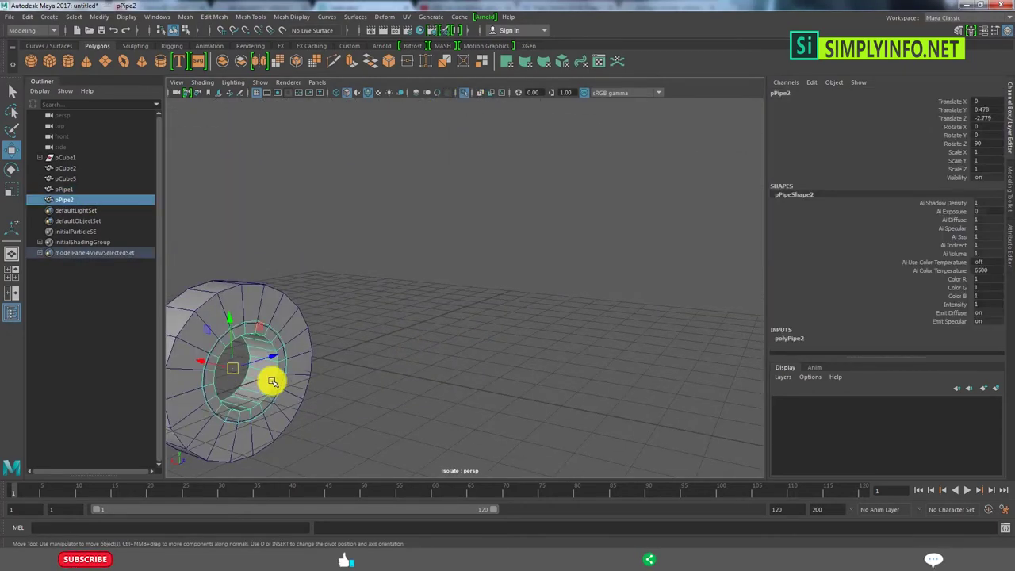
left_click(234, 364)
key("ctrl+z")
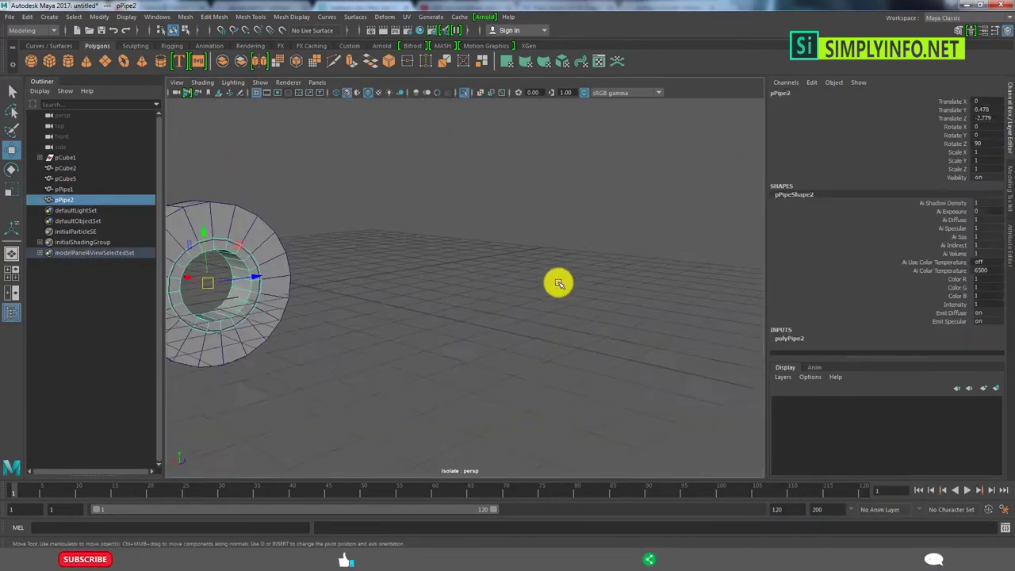
key("f")
Scale pPipe2 on Y to 0.96, then maximise the side view of the truck
key("r")
left_click_drag(550, 244, 627, 257, "alt")
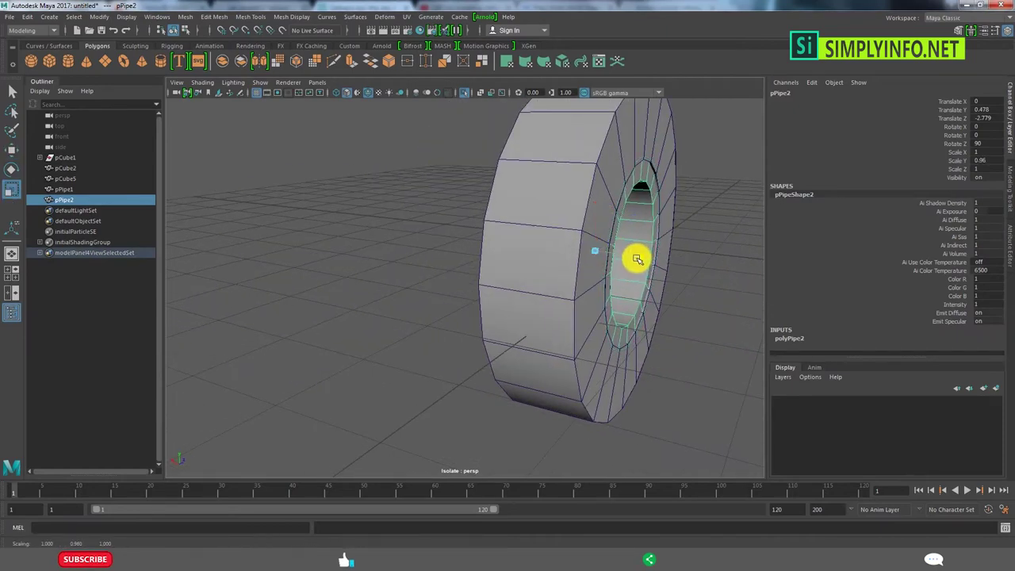
left_click(650, 306)
mouse_move(650, 306)
left_mouse_down("alt")
mouse_move(560, 283)
mouse_move(487, 285)
mouse_move(514, 357)
left_mouse_up("alt")
key("space")
key("space")
key("space")
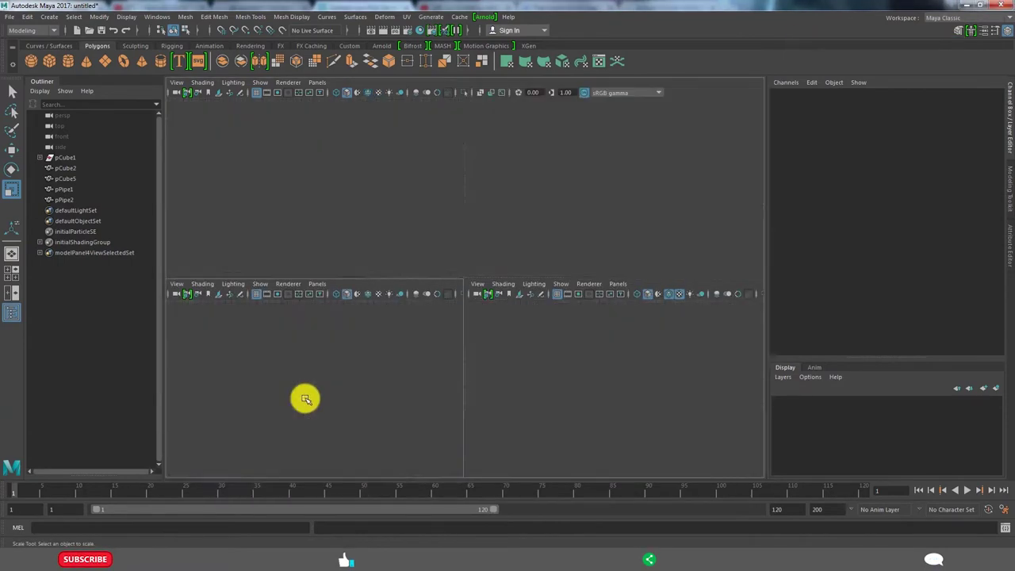
key("space")
scroll(521, 362, "up", 3)
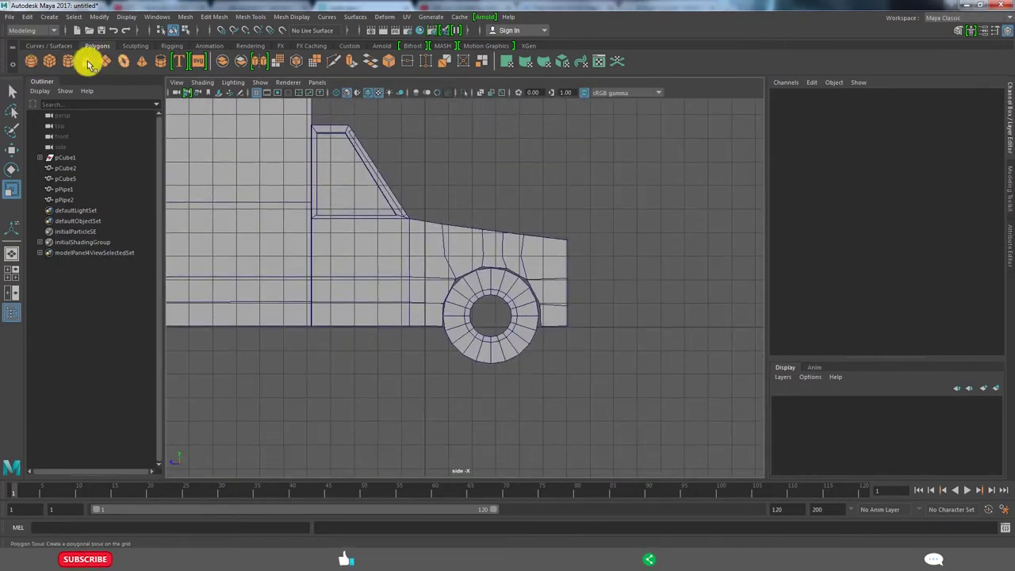
Create a polygon cylinder with Rotate Z 90 and move it onto the wheel centre
left_click(506, 351)
key("e")
left_click_drag(423, 301, 1011, 242)
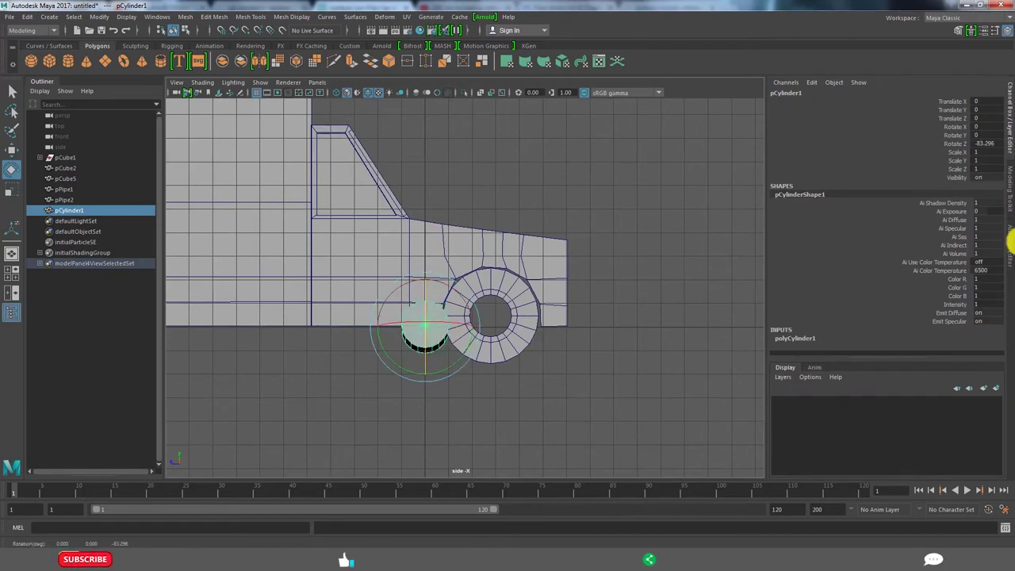
type("90")
key("Return")
left_click(582, 381)
left_click(442, 342)
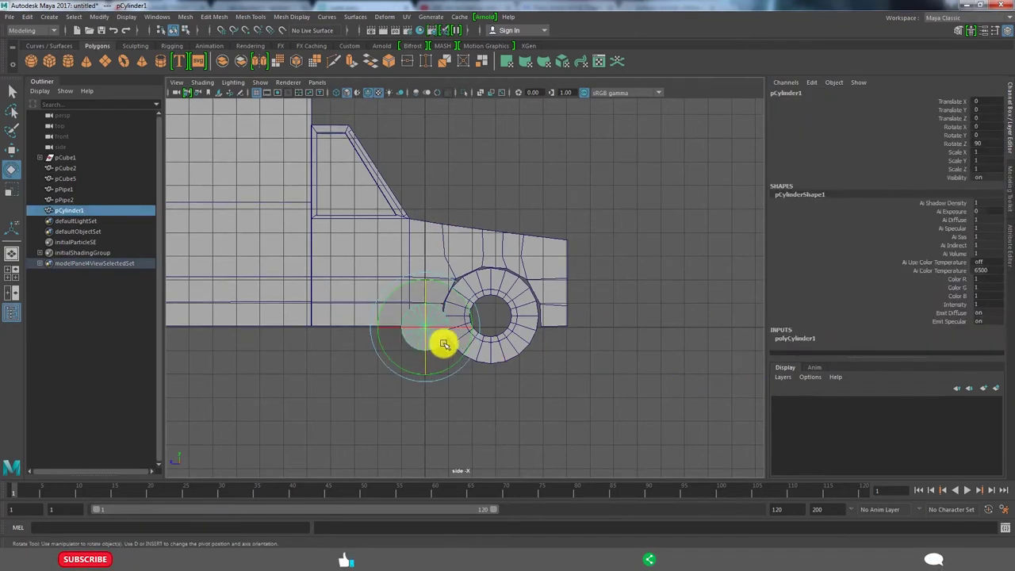
key("w")
left_click_drag(435, 319, 494, 315)
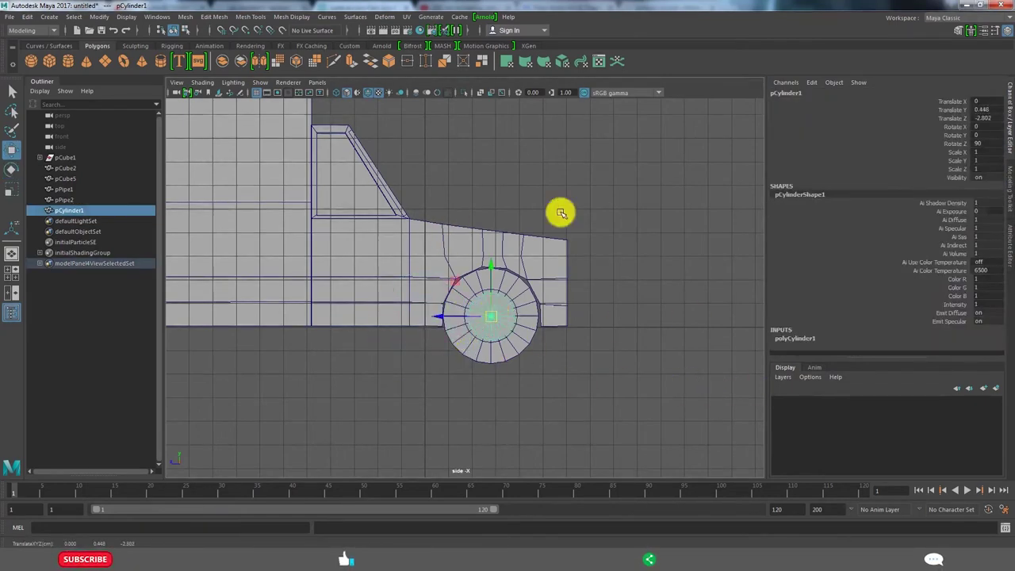
Flatten the cylinder to about 0.069 on Y, check it in isolation, then exit Isolate Select
key("space")
key("space")
mouse_move(600, 312)
left_mouse_down("alt")
mouse_move(523, 342)
mouse_move(550, 330)
left_mouse_up("alt")
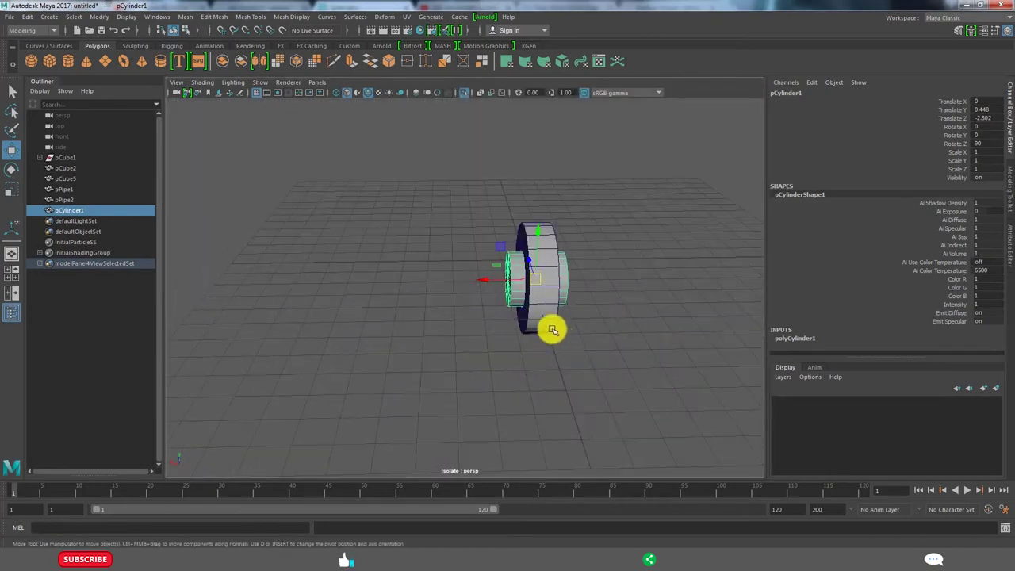
key("r")
mouse_move(552, 283)
left_mouse_down("alt")
mouse_move(507, 290)
mouse_move(571, 311)
mouse_move(579, 350)
mouse_move(551, 309)
mouse_move(658, 322)
mouse_move(623, 325)
mouse_move(623, 344)
mouse_move(551, 341)
mouse_move(602, 347)
left_mouse_up("alt")
key("w")
left_click(464, 93)
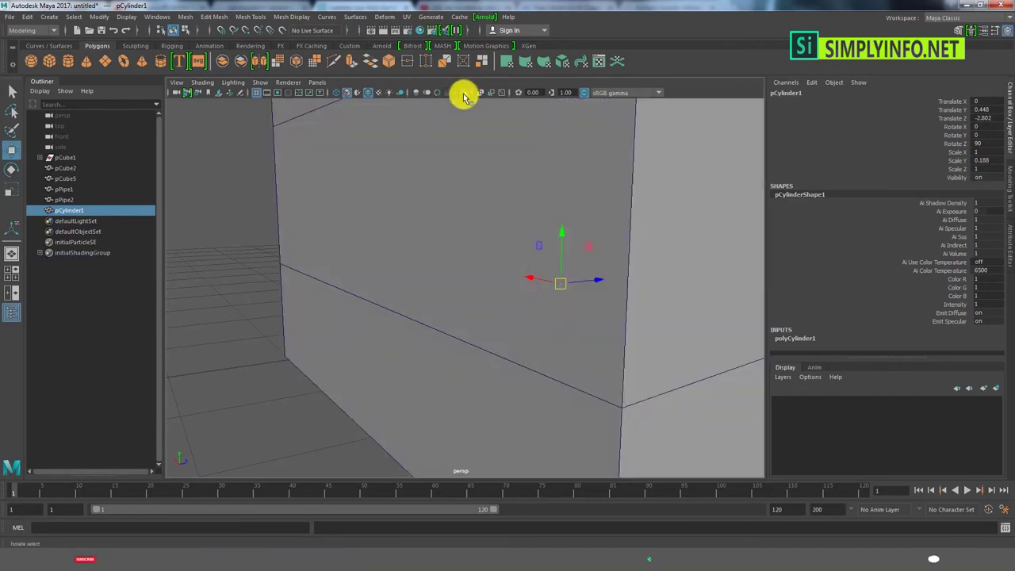
key("r")
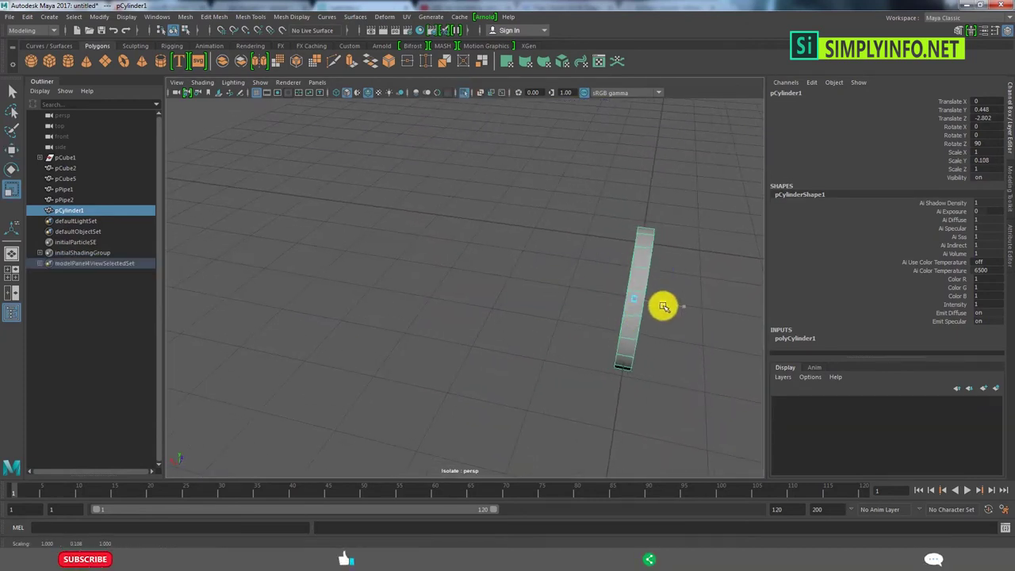
left_click_drag(661, 304, 616, 305, "alt")
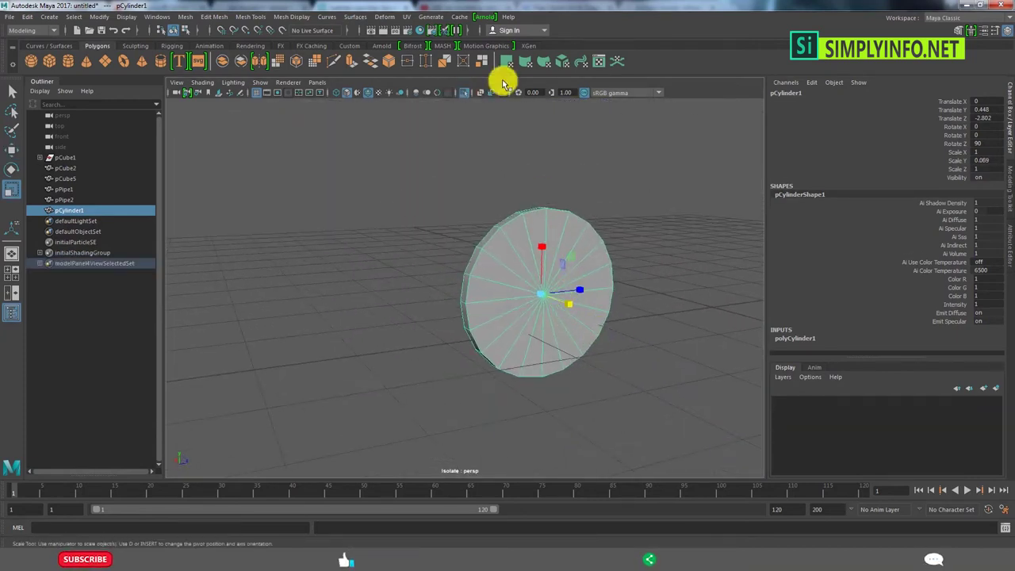
left_click(465, 92)
Convert the cylinder's centre vertex to faces, extrude them and shrink them inward
key("F9")
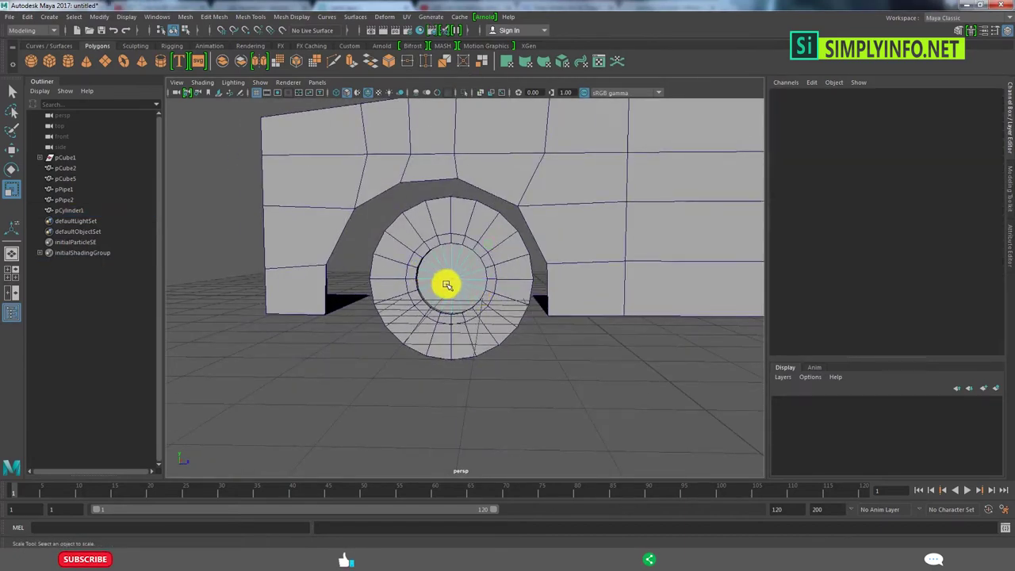
left_click(460, 277)
right_click(458, 264, "ctrl")
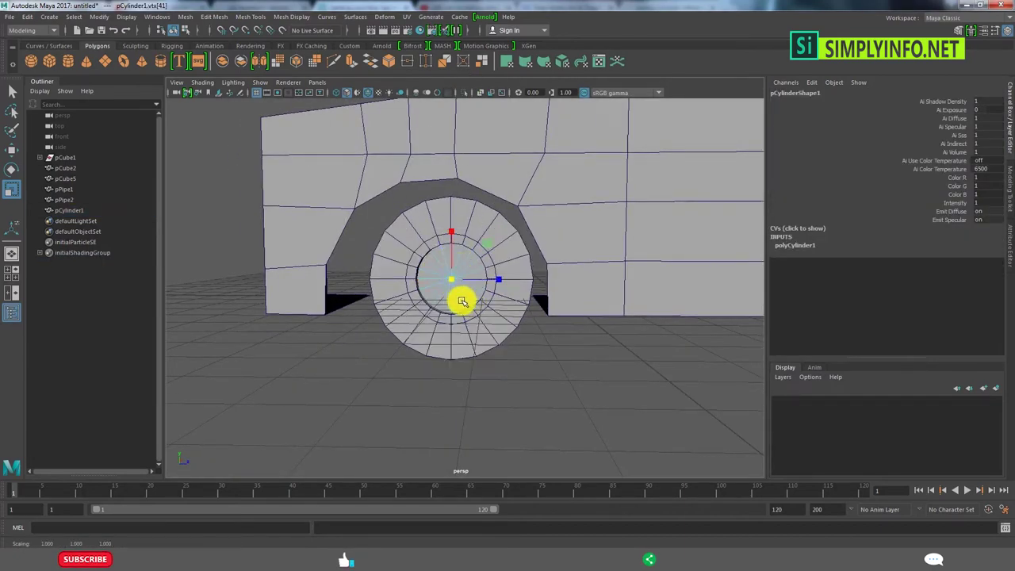
right_click(462, 270, "ctrl")
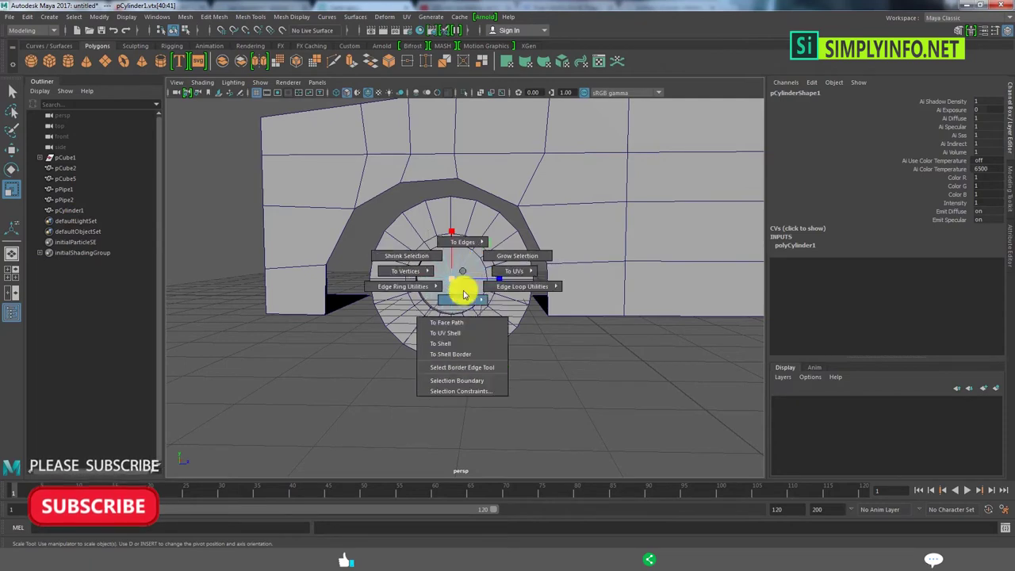
left_click(463, 295)
key("ctrl+e")
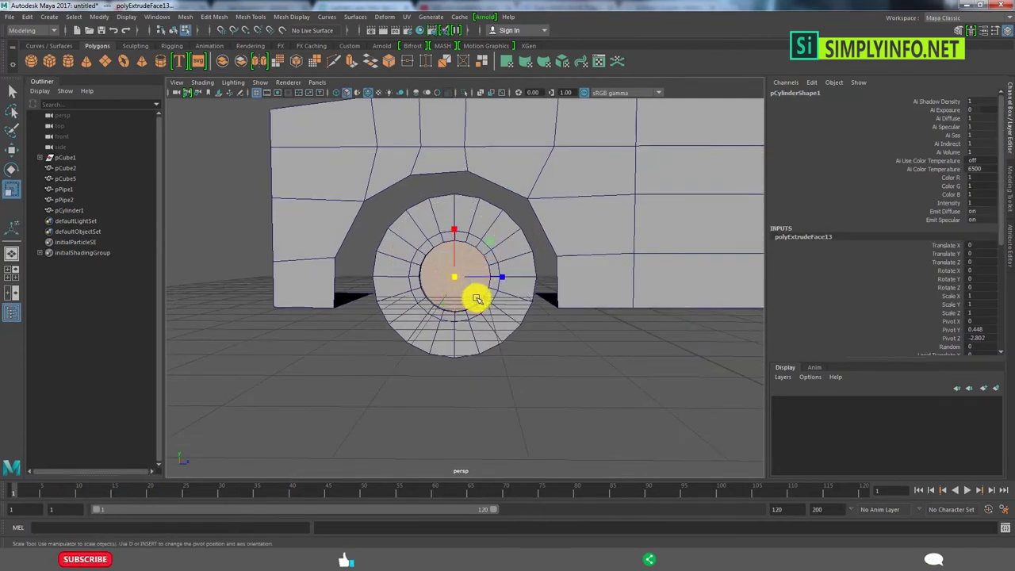
left_click_drag(476, 298, 392, 254)
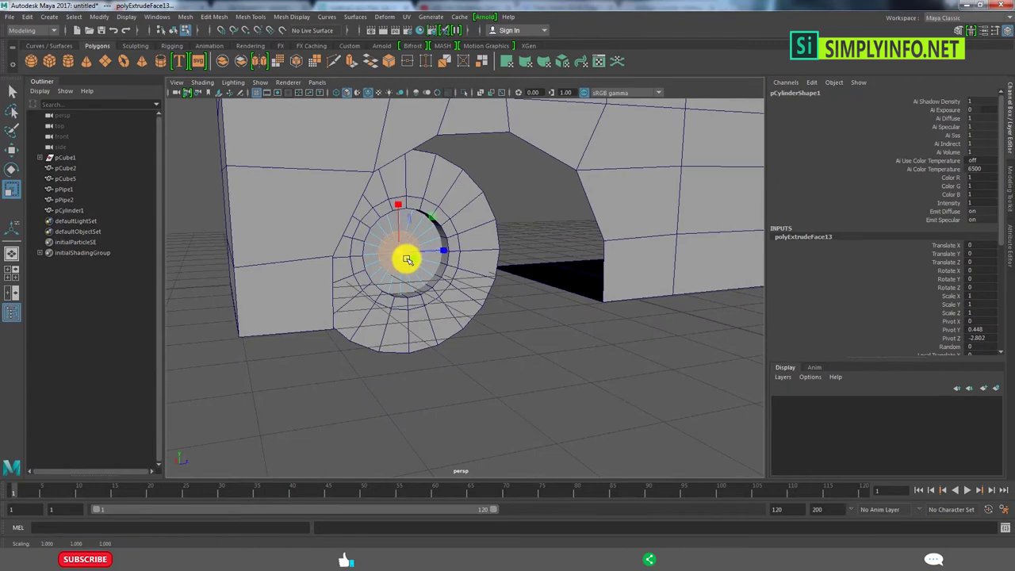
Extrude the centre faces again and push them outward to 0.47 in the wireframe top view
key("ctrl+e")
left_click_drag(453, 310, 290, 182, "alt")
key("space")
key("space")
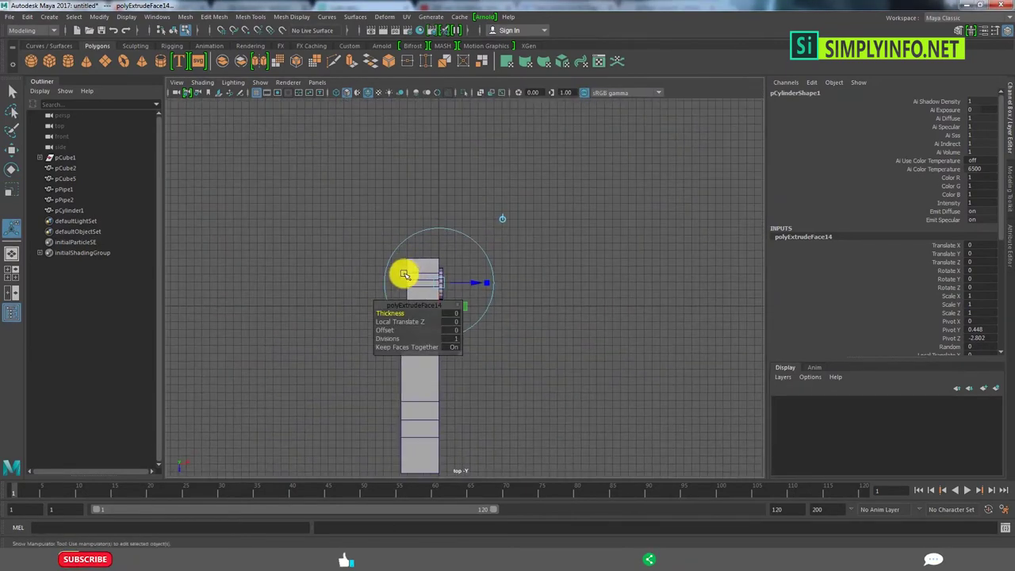
key("4")
scroll(564, 256, "up", 3)
scroll(537, 256, "up", 2)
scroll(519, 252, "up", 2)
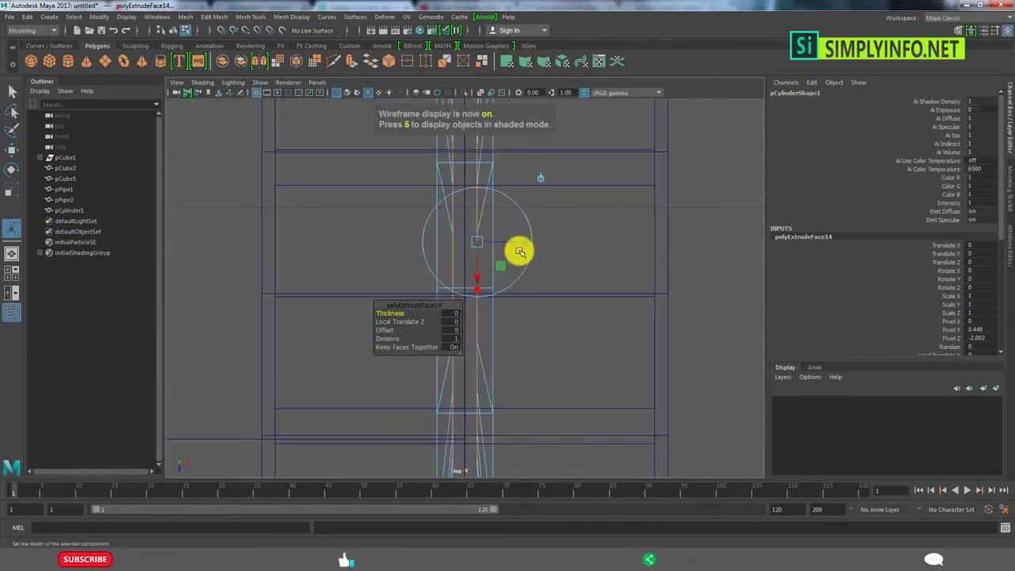
middle_click_drag(520, 252, 525, 261, "alt")
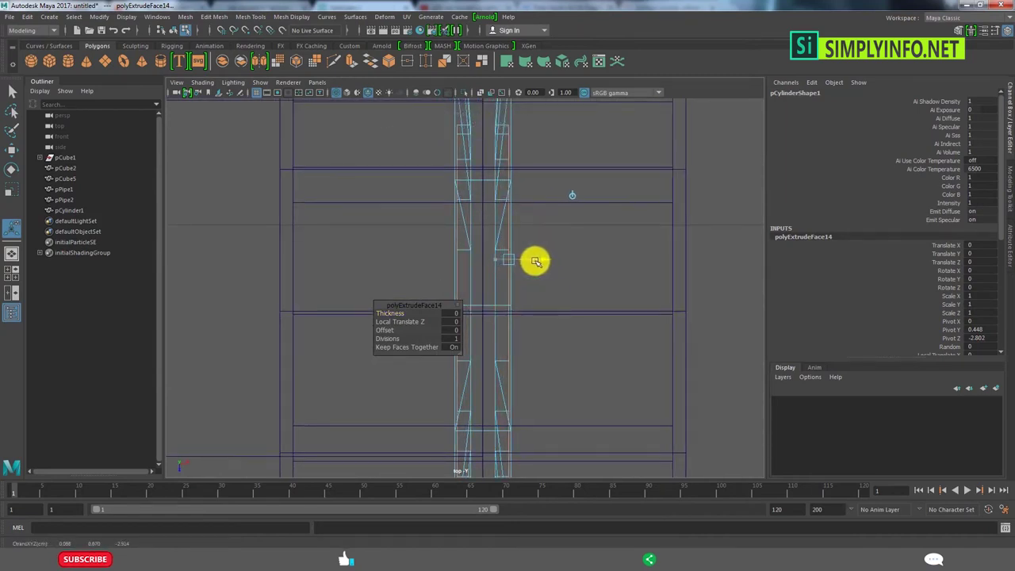
scroll(537, 261, "up", 3)
scroll(566, 261, "up", 2)
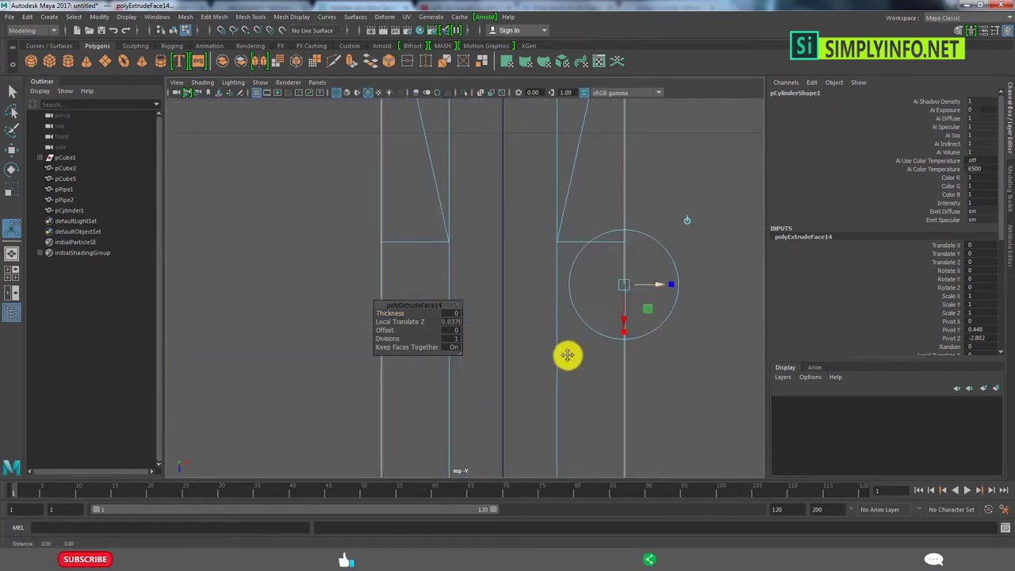
middle_click_drag(566, 356, 675, 232)
Inspect the finished protruding hub in the maximised perspective view
key("space")
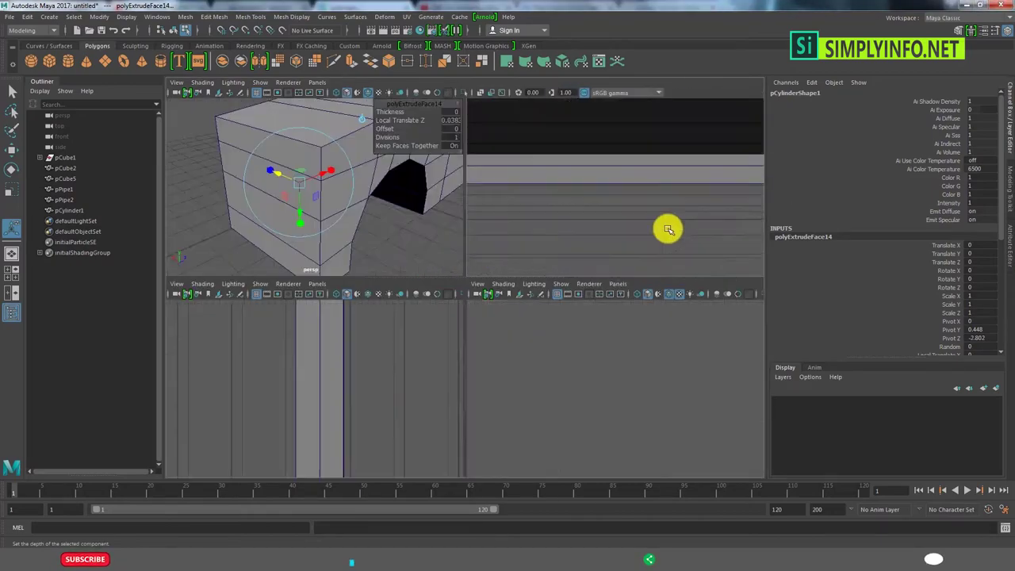
key("space")
key("f")
mouse_move(589, 277)
left_mouse_down("alt")
mouse_move(507, 293)
mouse_move(494, 310)
left_mouse_up("alt")
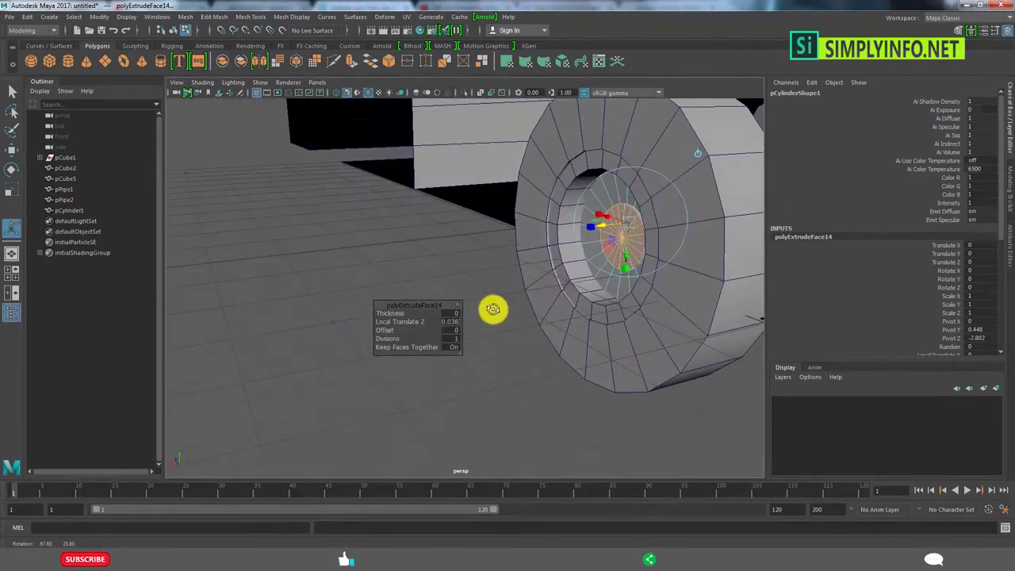
key("space")
key("space")
scroll(509, 267, "up", 3)
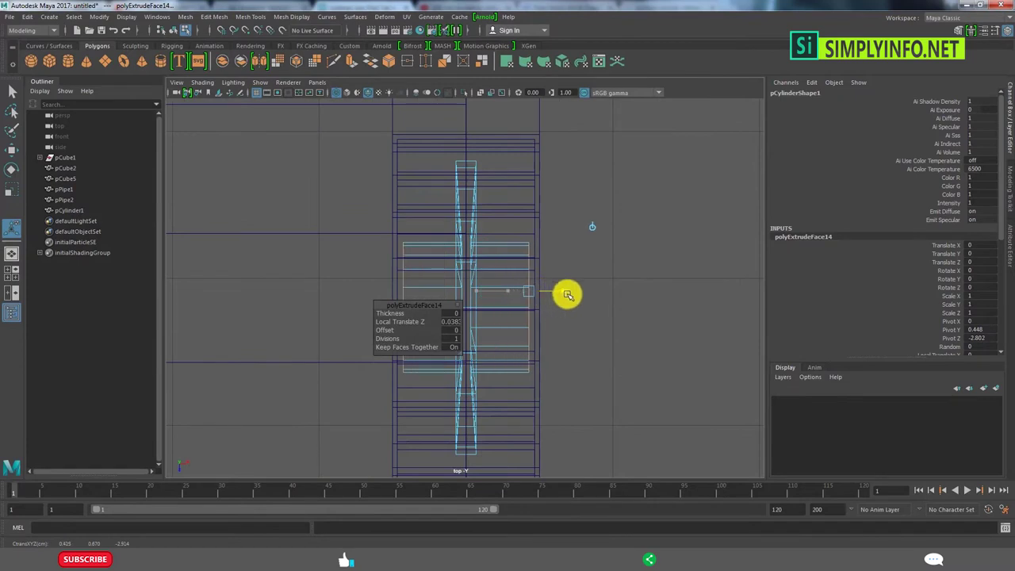
scroll(575, 296, "up", 3)
scroll(489, 301, "up", 3)
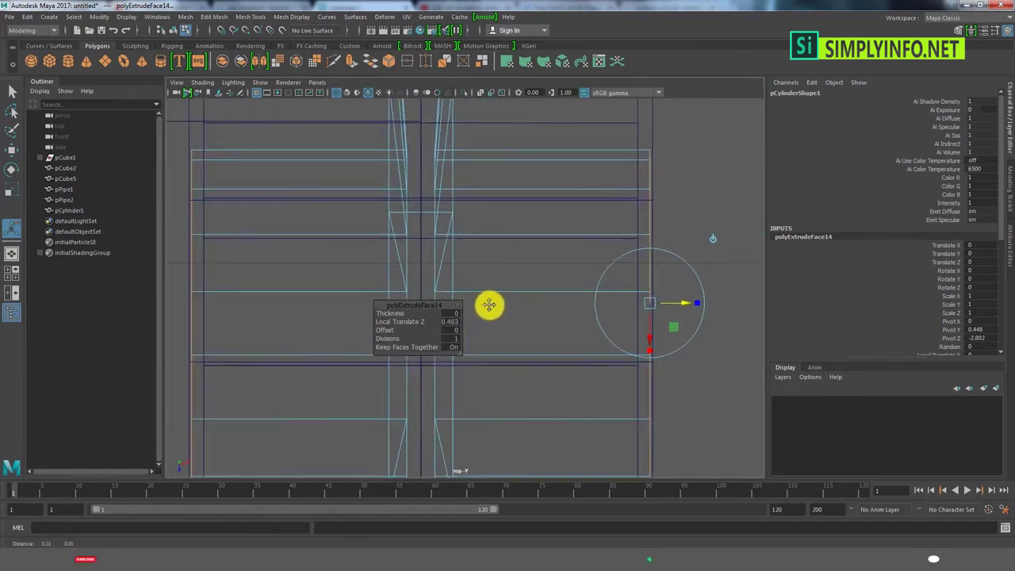
scroll(577, 315, "up", 1)
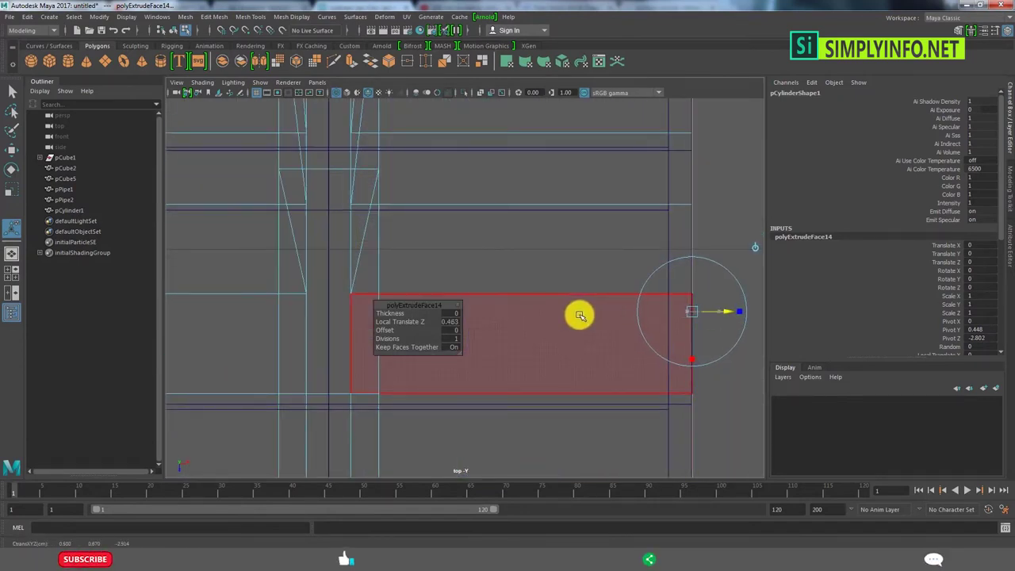
scroll(580, 316, "down", 5)
scroll(589, 329, "up", 4)
scroll(525, 328, "down", 4)
scroll(603, 341, "up", 1)
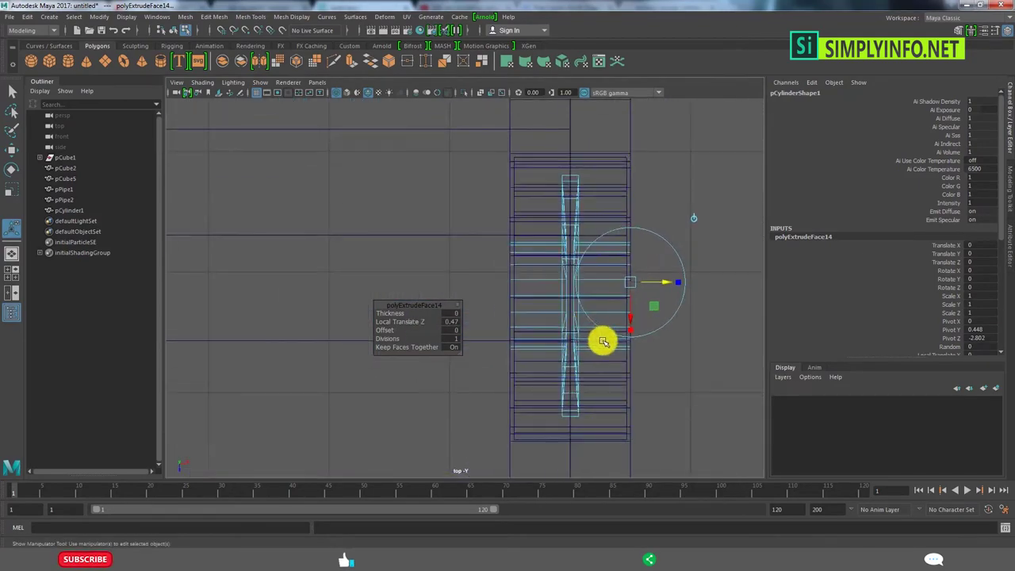
scroll(603, 340, "up", 2)
key("space")
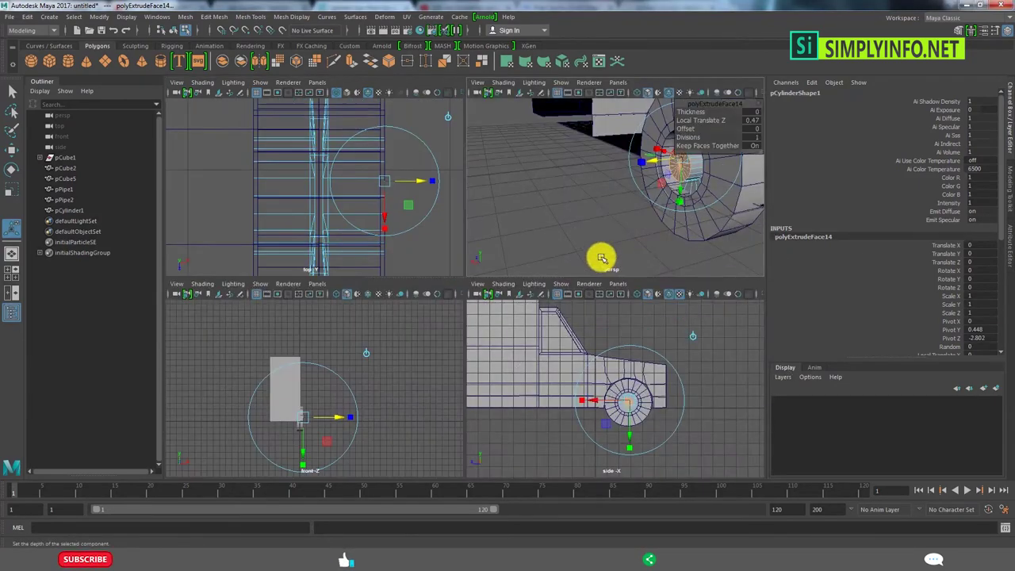
key("space")
mouse_move(600, 260)
left_mouse_down("alt")
mouse_move(654, 245)
mouse_move(603, 285)
left_mouse_up("alt")
Group the tyre pipe and hub cylinder with Ctrl+G
scroll(587, 305, "down", 3)
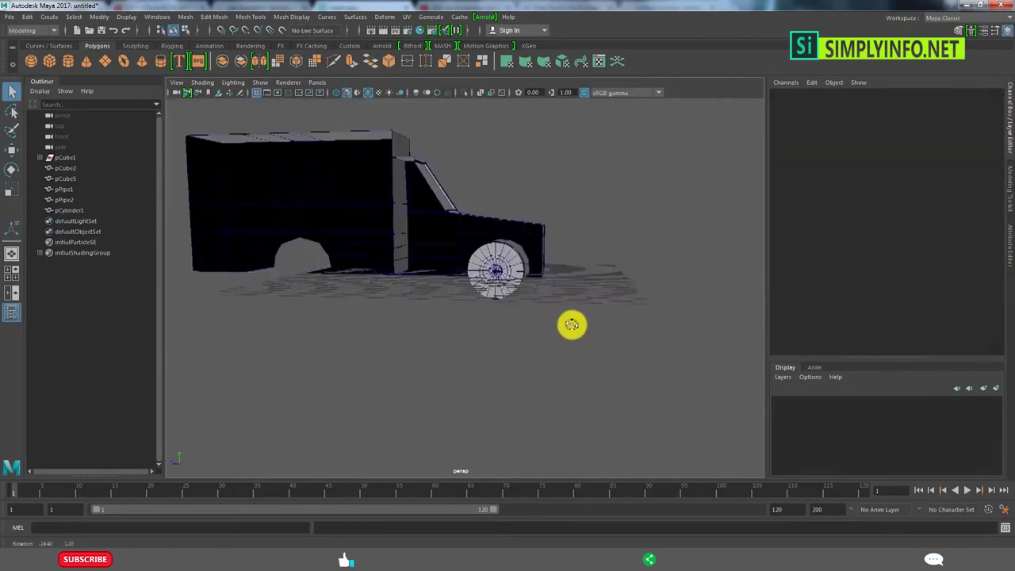
mouse_move(572, 324)
left_mouse_down("alt")
mouse_move(519, 315)
mouse_move(469, 328)
mouse_move(720, 318)
mouse_move(772, 342)
mouse_move(516, 344)
left_mouse_up("alt")
scroll(471, 326, "up", 3)
left_click(516, 344)
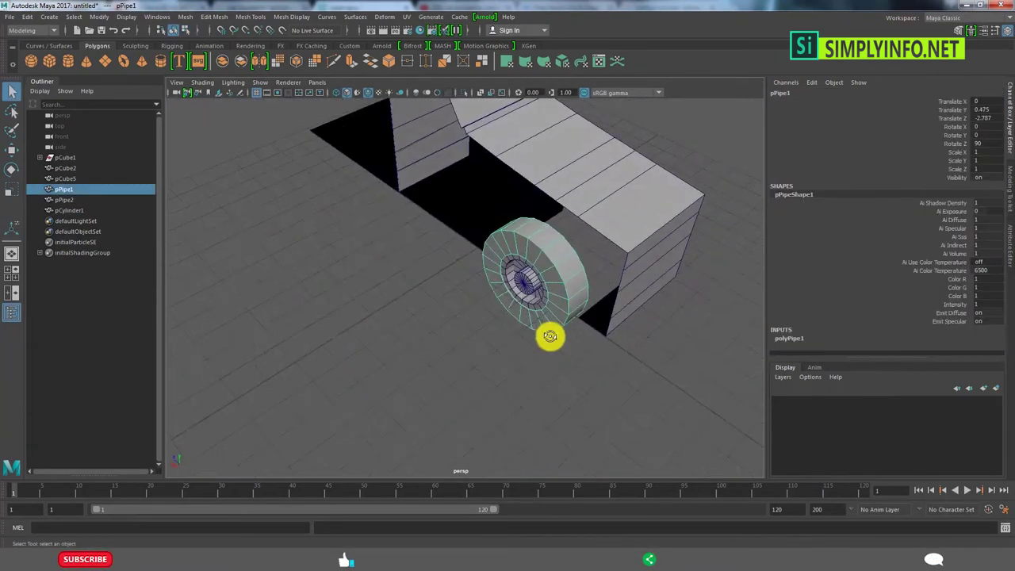
scroll(551, 336, "up", 3)
left_click(594, 281, "shift")
mouse_move(594, 280)
right_mouse_down("shift")
mouse_move(575, 476)
mouse_move(587, 307)
right_mouse_up("shift")
key("ctrl+g")
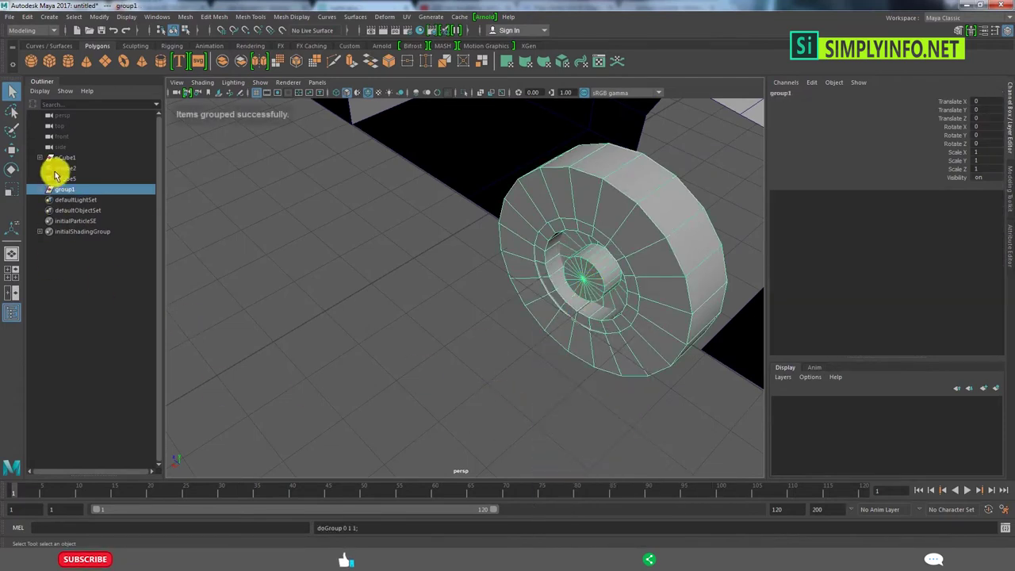
Rename the group 'tyre' in the Outliner and freeze its transformations
double_click(67, 188)
scroll(370, 320, "down", 3)
type("tyre")
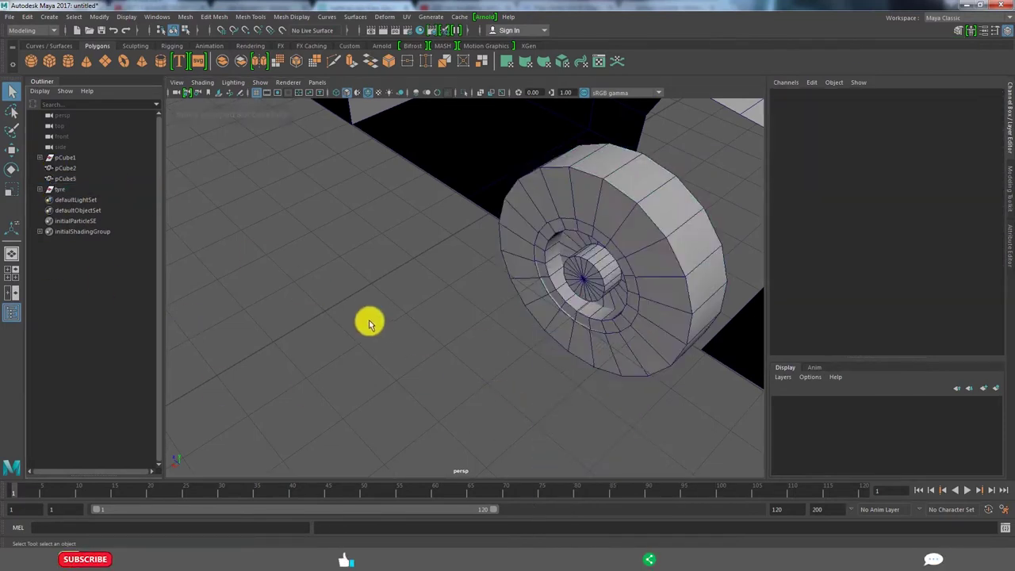
scroll(497, 288, "down", 3)
type("tyre")
key("Return")
left_click(100, 16)
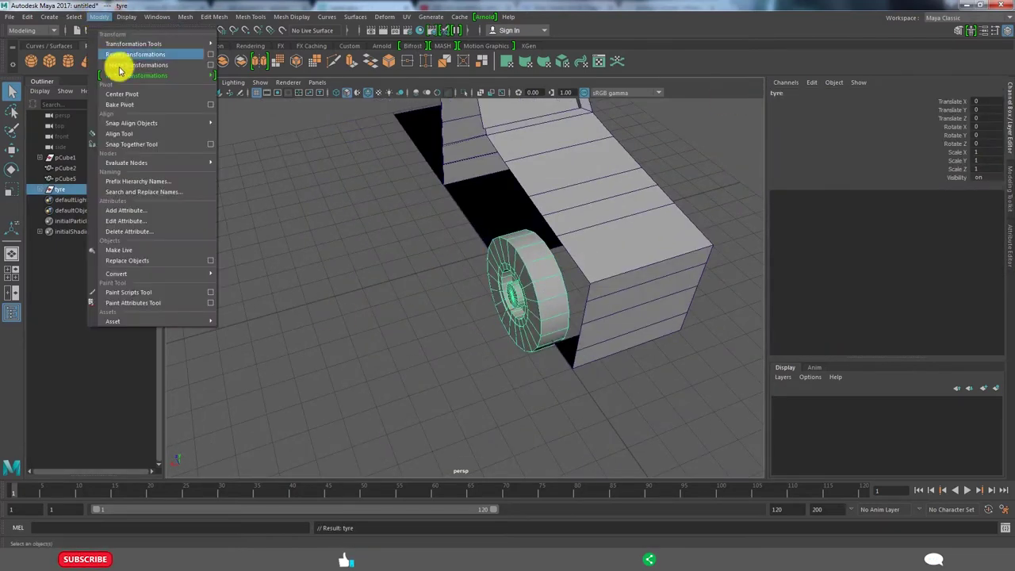
left_click(141, 96)
Move the tyre group along X into the front wheel arch
key("w")
mouse_move(667, 333)
left_mouse_down("alt")
mouse_move(494, 297)
mouse_move(548, 344)
left_mouse_up("alt")
left_click(546, 344)
scroll(443, 285, "up", 3)
left_click(444, 286)
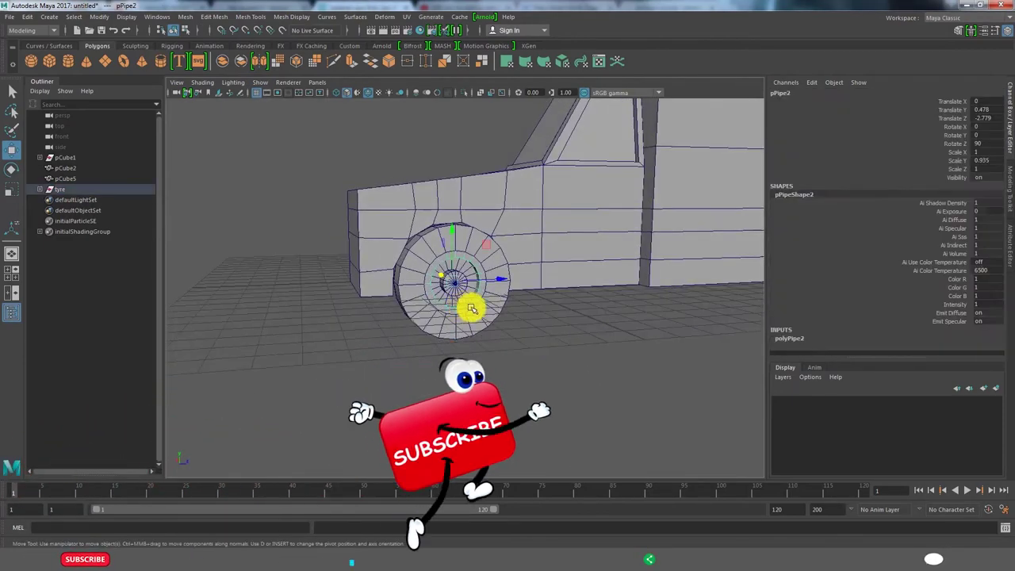
mouse_move(464, 317)
left_mouse_down()
mouse_move(499, 308)
mouse_move(617, 320)
left_mouse_up()
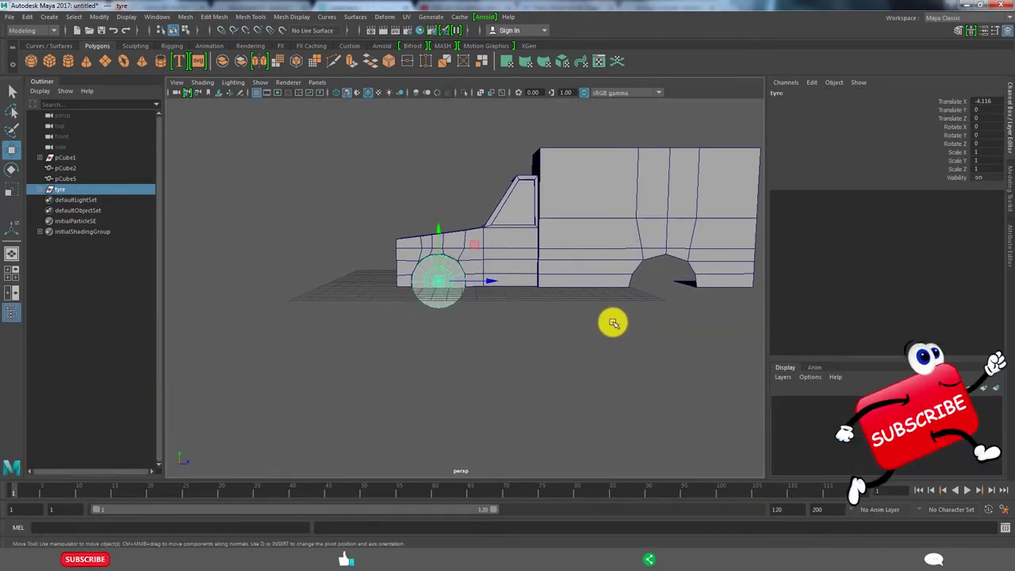
Duplicate the tyre as tyre1 and place it in the rear wheel arch
key("ctrl+d")
left_click_drag(468, 283, 722, 283)
left_click_drag(497, 411, 664, 419, "alt")
scroll(428, 343, "up", 3)
scroll(419, 343, "up", 3)
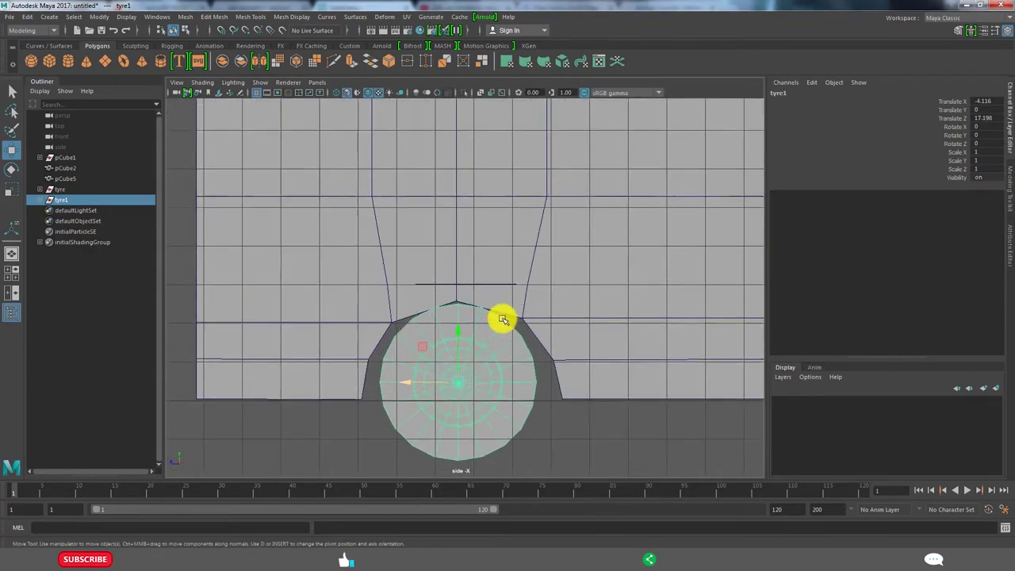
scroll(403, 264, "down", 2)
right_click_drag(404, 265, 356, 290)
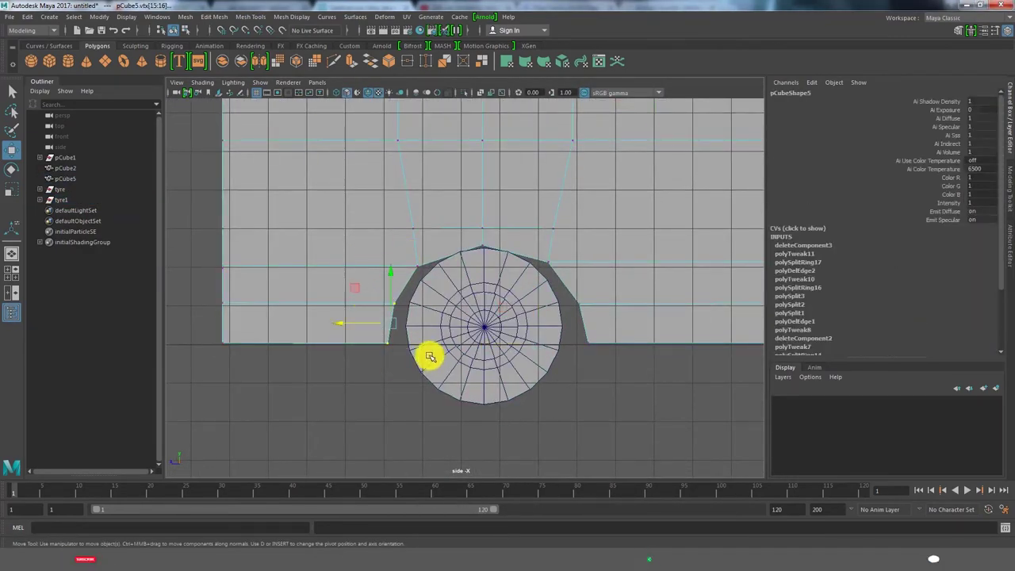
Reposition pCube5's lower and top arch vertices around the rear tyre
key("r")
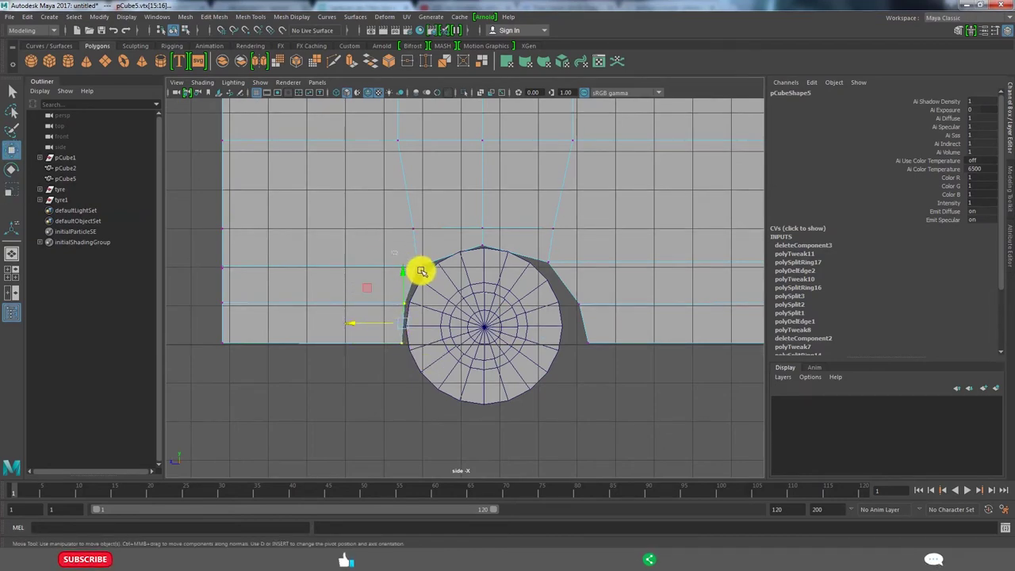
key("w")
left_click(405, 303)
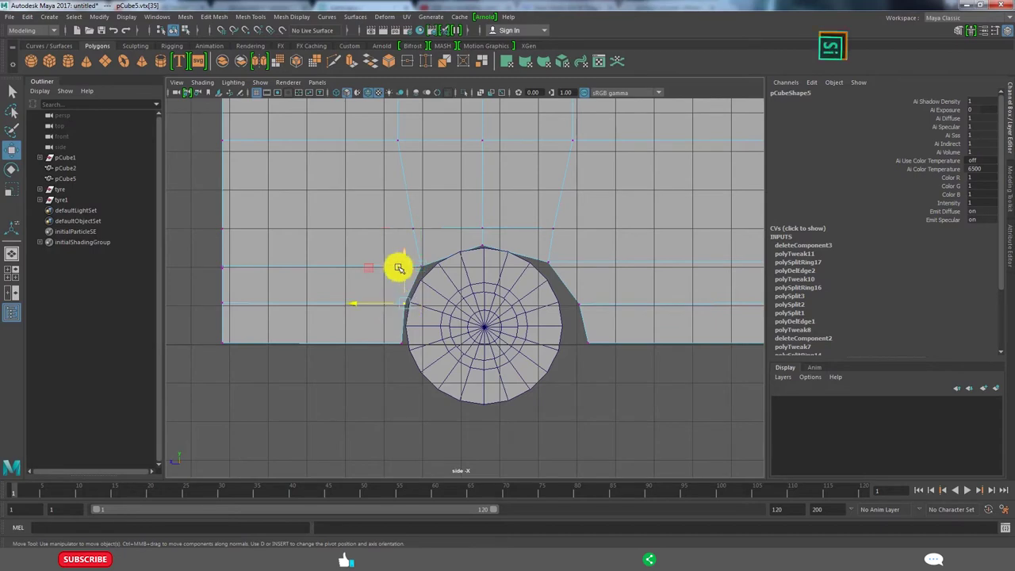
left_click_drag(394, 262, 392, 265)
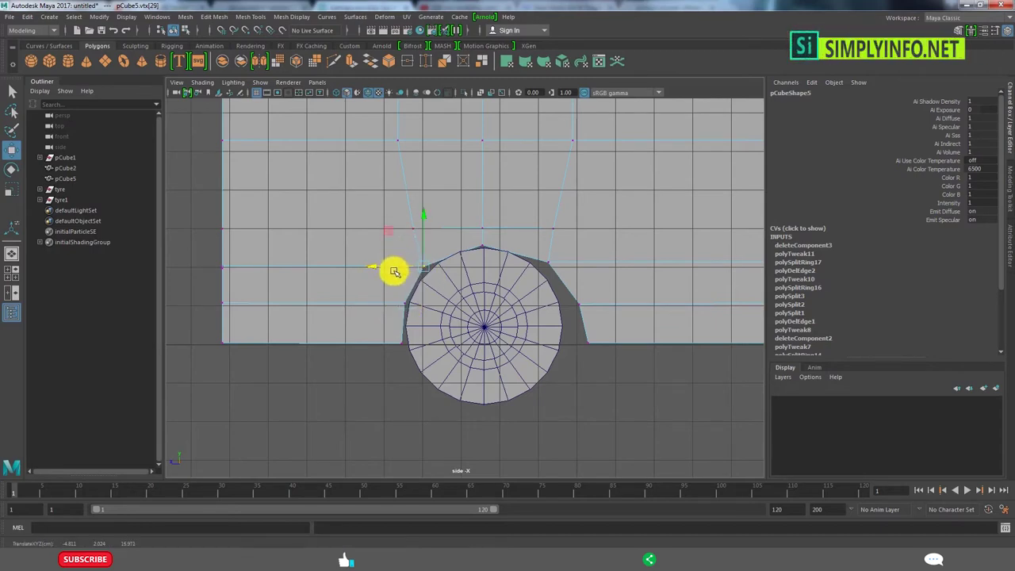
key("ctrl+z")
left_click_drag(411, 357, 359, 346)
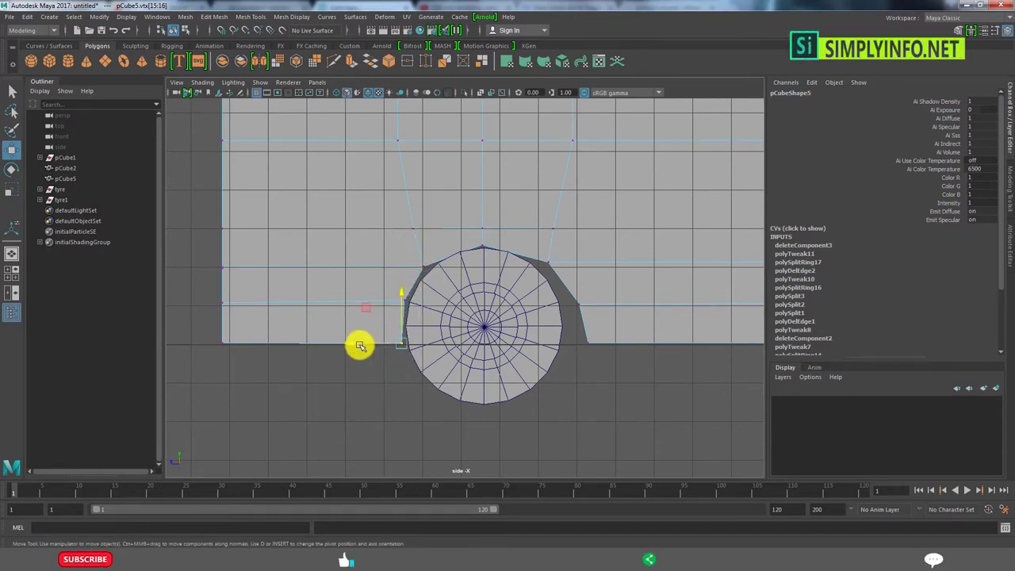
left_click_drag(539, 248, 564, 277)
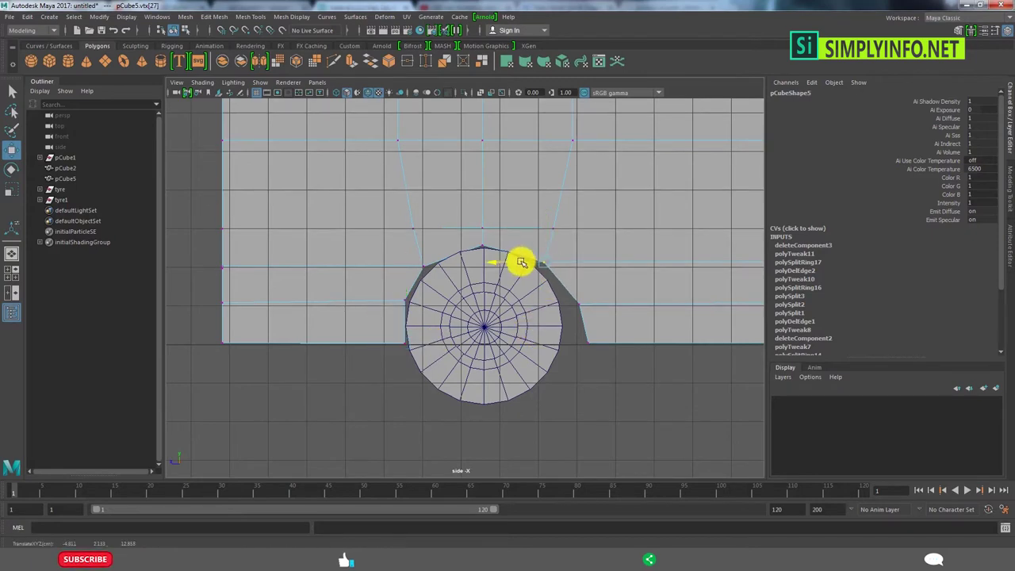
left_click(471, 249)
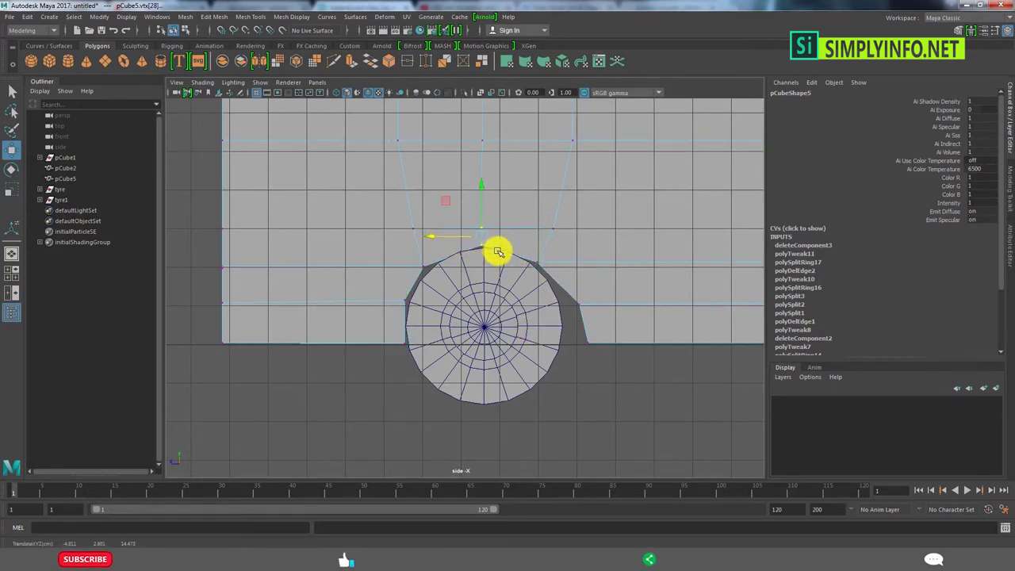
Fit the right-side, lower-right corner and upper-left arch vertices snugly to the tyre
key("F8")
scroll(607, 294, "up", 1)
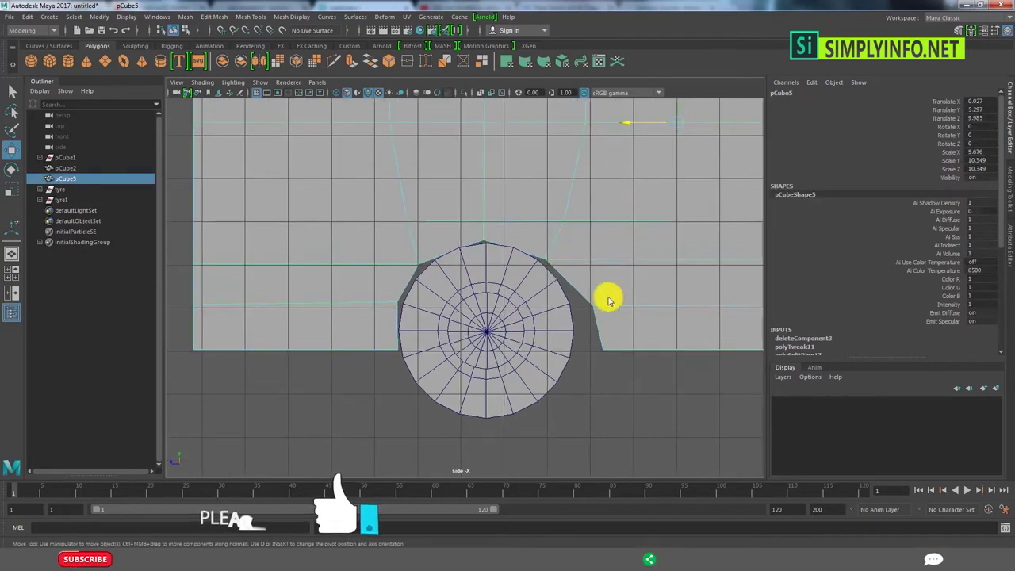
key("F8")
left_click(609, 315)
left_click_drag(565, 332, 607, 365)
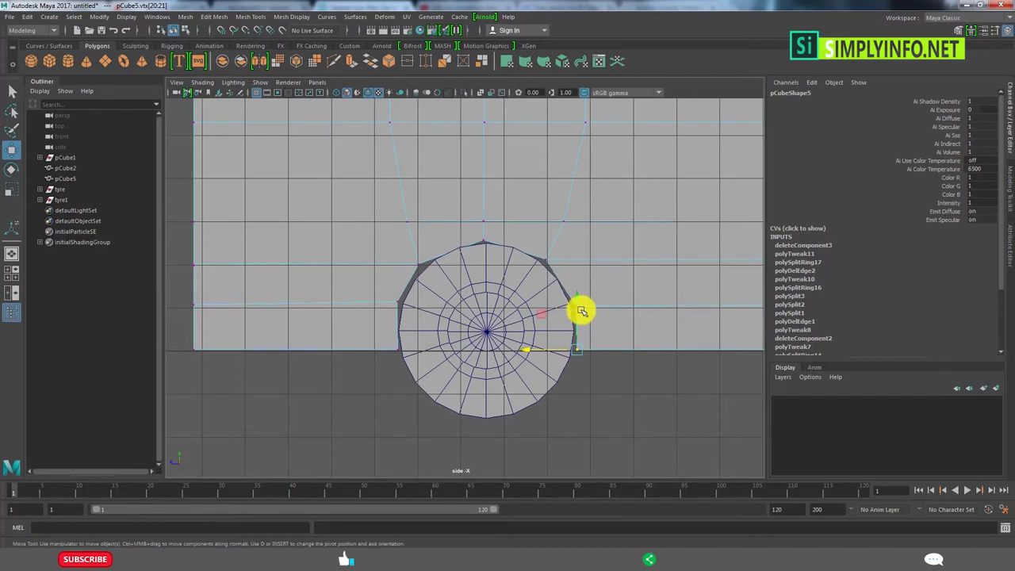
left_click(414, 256)
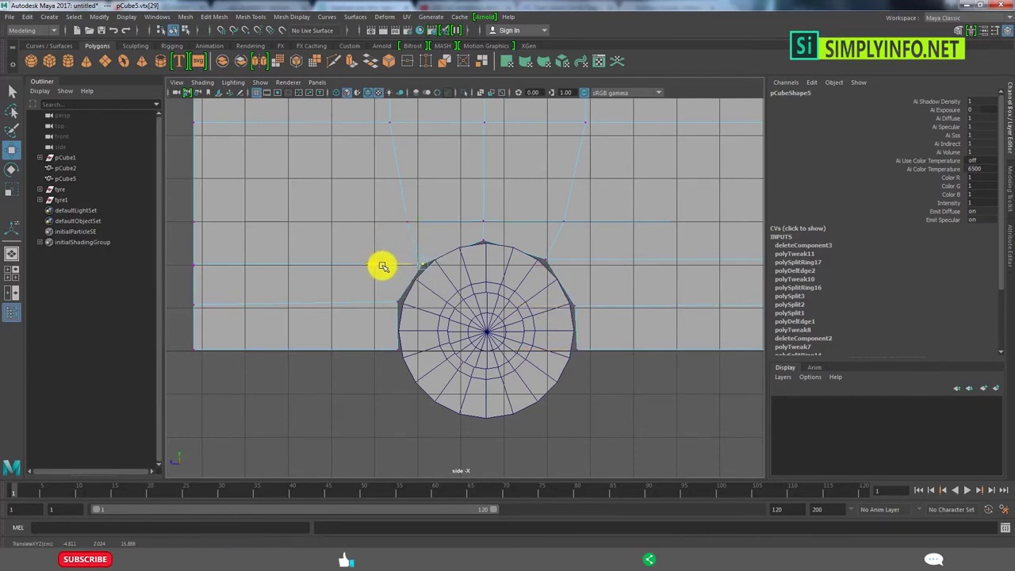
scroll(388, 258, "down", 5)
middle_click_drag(580, 265, 476, 283, "alt")
Pan to the rear arch and select the body pCube5 in object mode
scroll(401, 224, "up", 2)
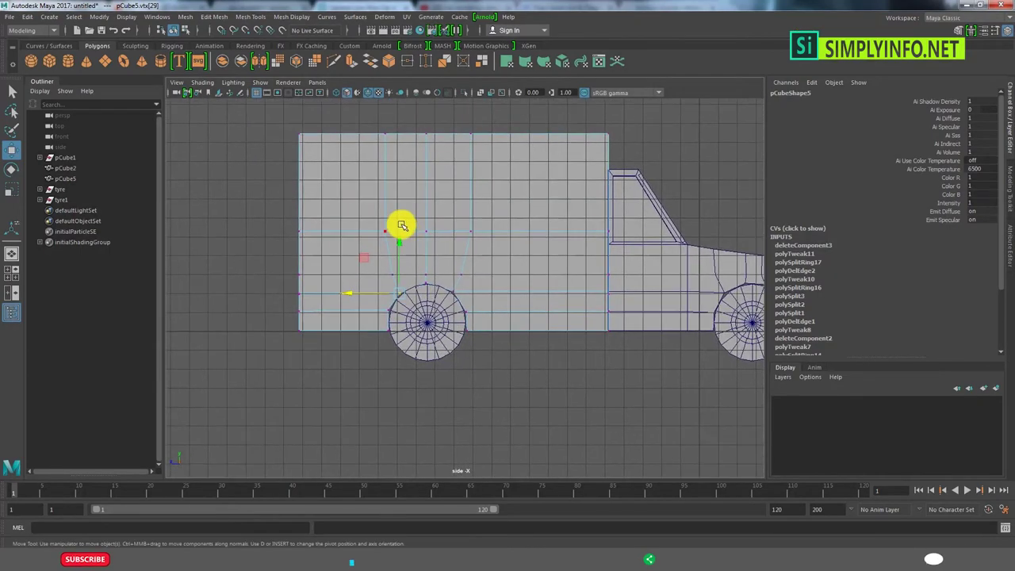
scroll(418, 270, "up", 2)
left_click(419, 270)
middle_click_drag(419, 270, 453, 261, "alt")
right_click_drag(453, 245, 421, 270)
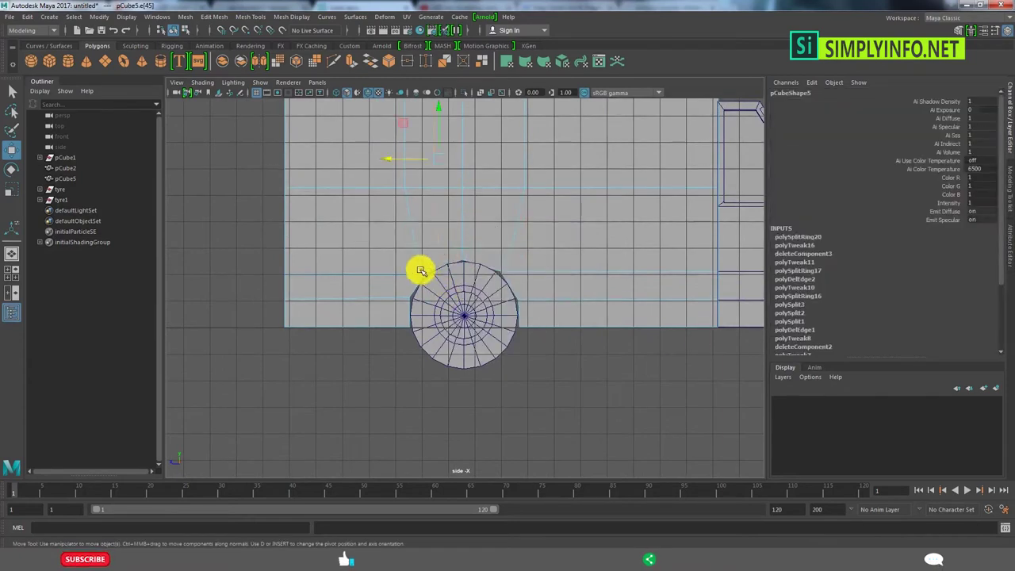
scroll(432, 253, "up", 2)
left_click(433, 223)
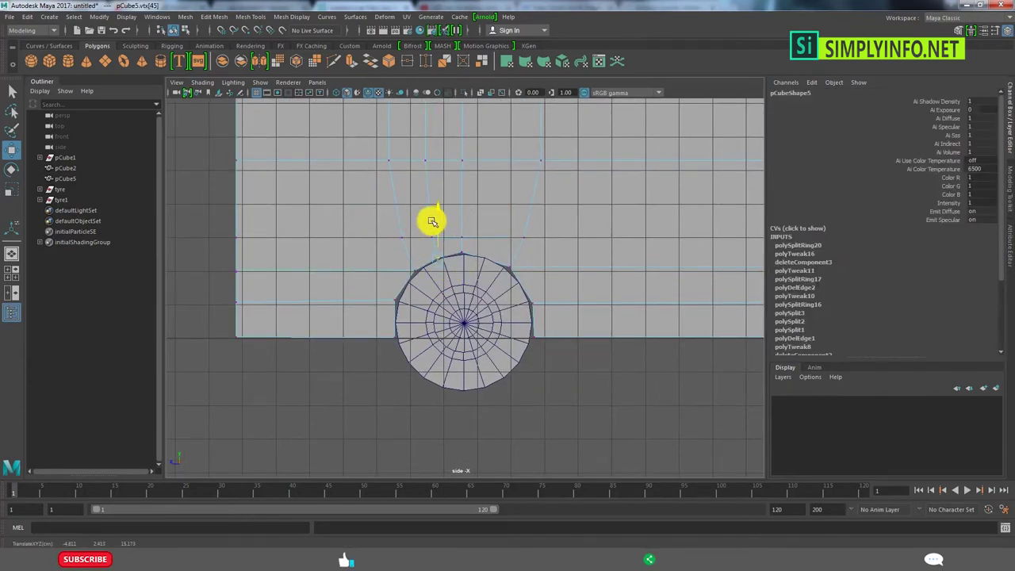
left_click(476, 245)
left_click(460, 240)
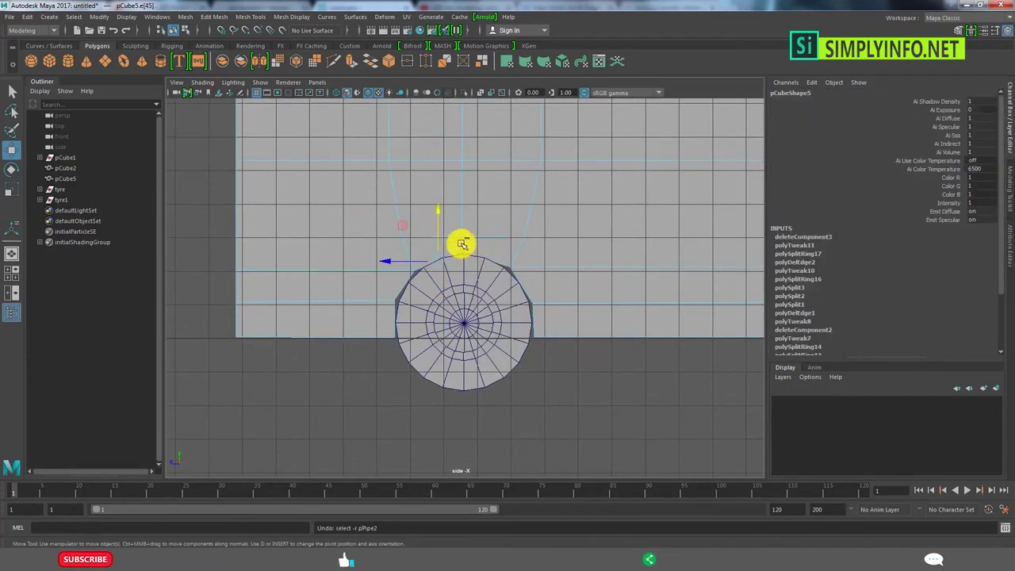
key("F8")
Multi-Cut a new edge above the rear arch and raise its vertex on Y
right_click_drag(509, 191, 446, 249, "shift")
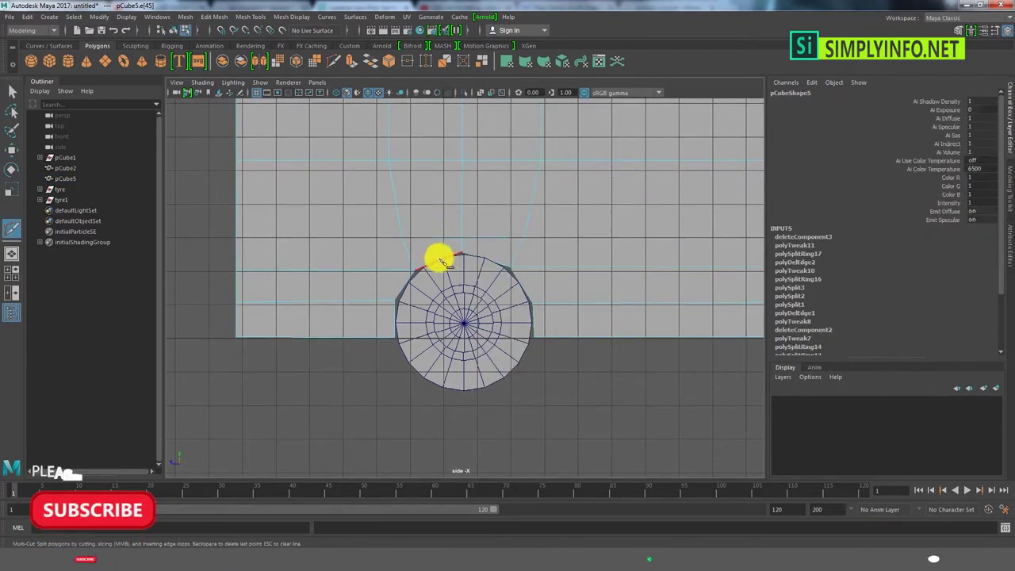
left_click(462, 254)
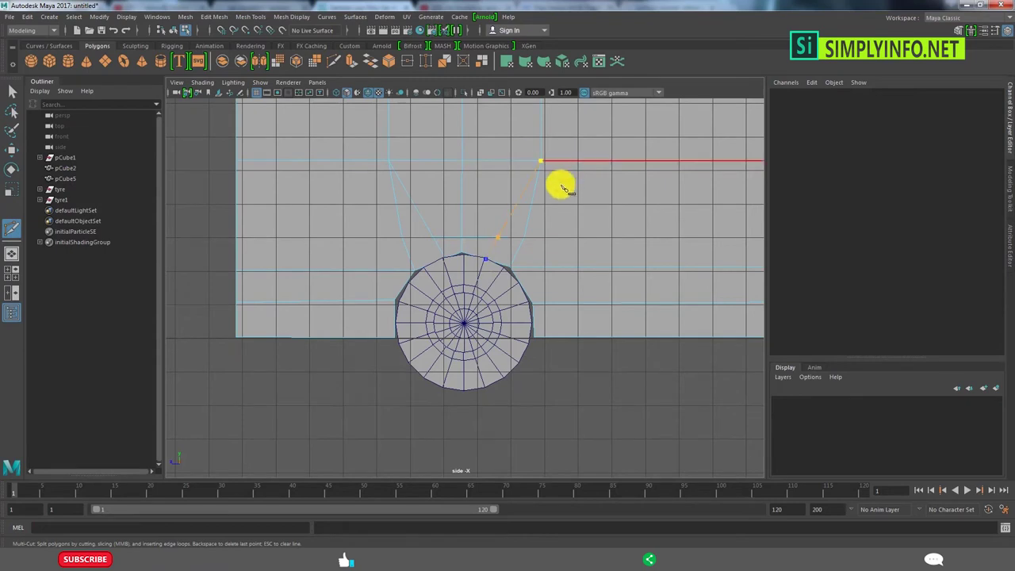
key("w")
scroll(404, 254, "up", 2)
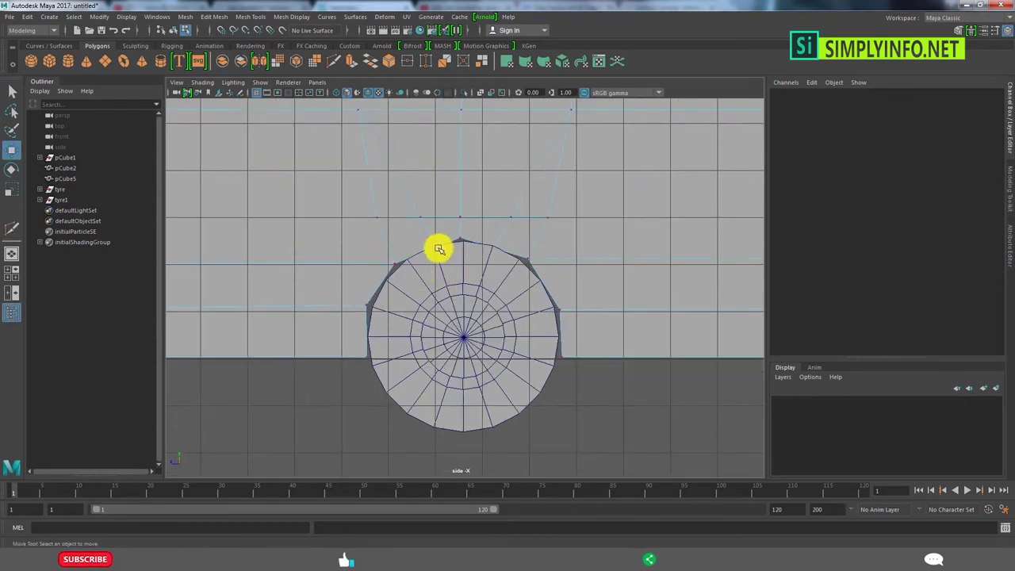
left_click(440, 247)
left_click_drag(437, 229, 437, 220)
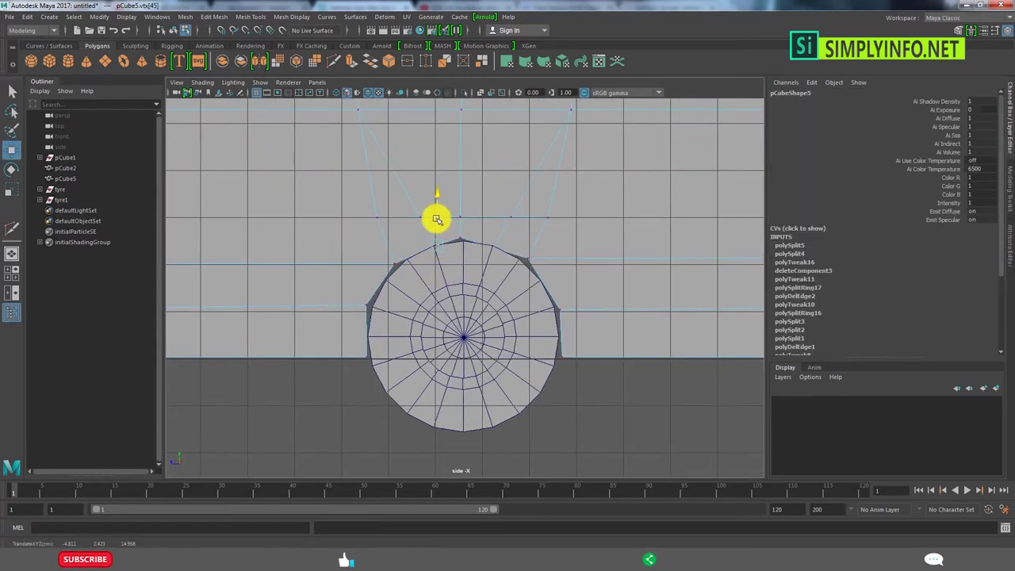
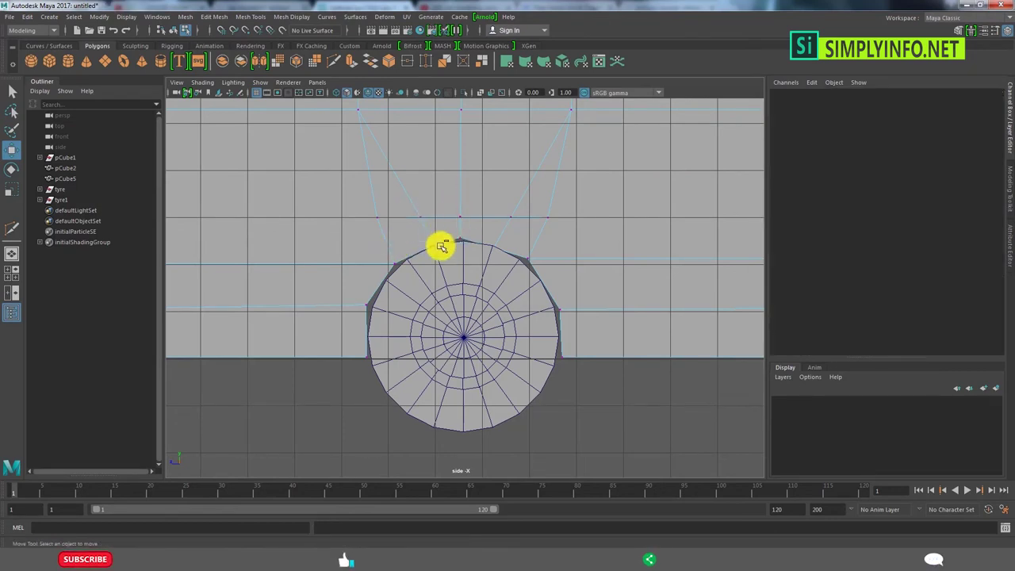
Drag pCube5's wheel-arch vertices one by one in side view to trace the round rear tyre
scroll(381, 266, "up", 2)
left_click_drag(353, 251, 331, 255)
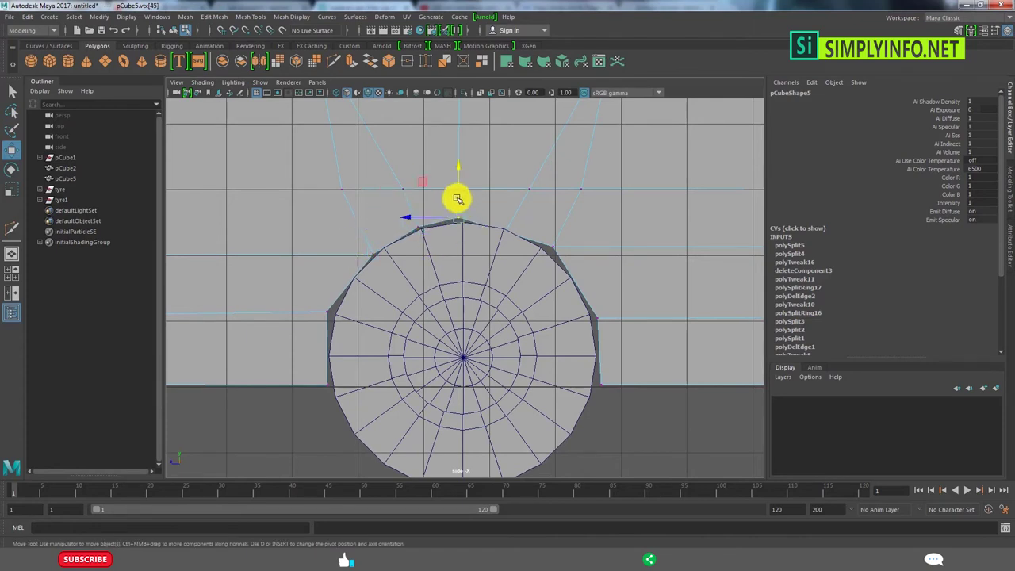
left_click_drag(507, 240, 503, 202)
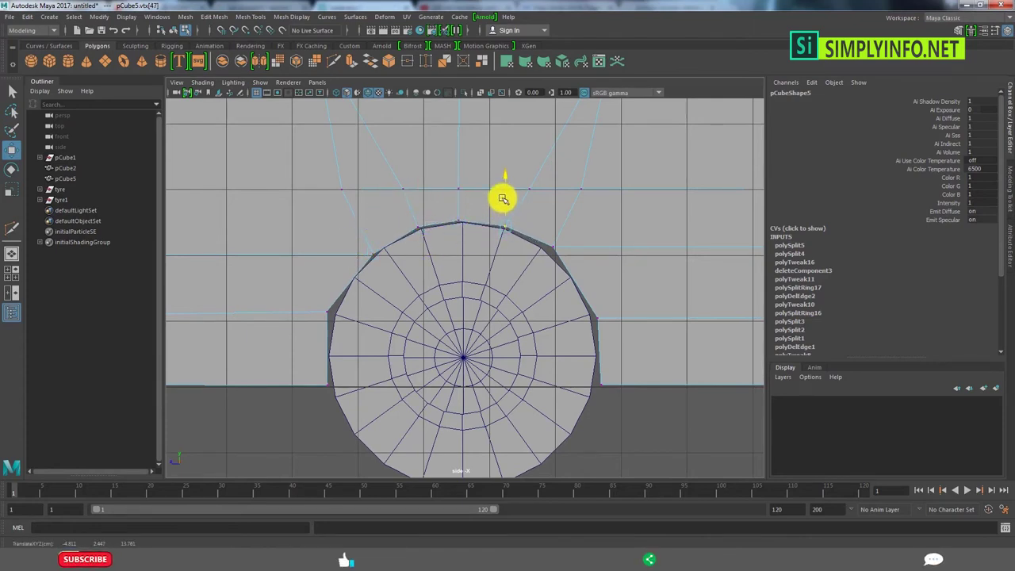
left_click_drag(543, 247, 525, 242)
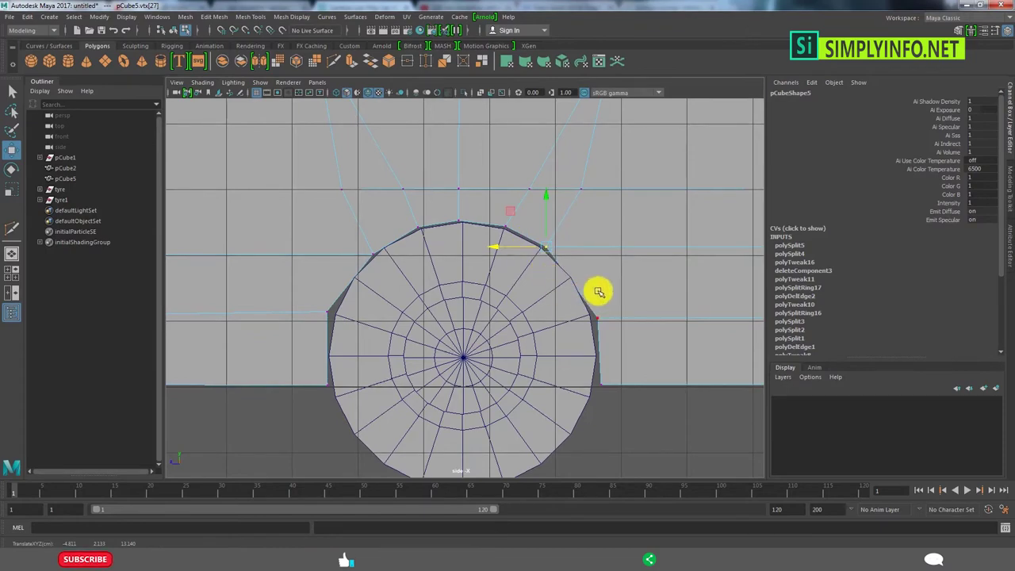
scroll(547, 298, "down", 5)
scroll(410, 280, "up", 3)
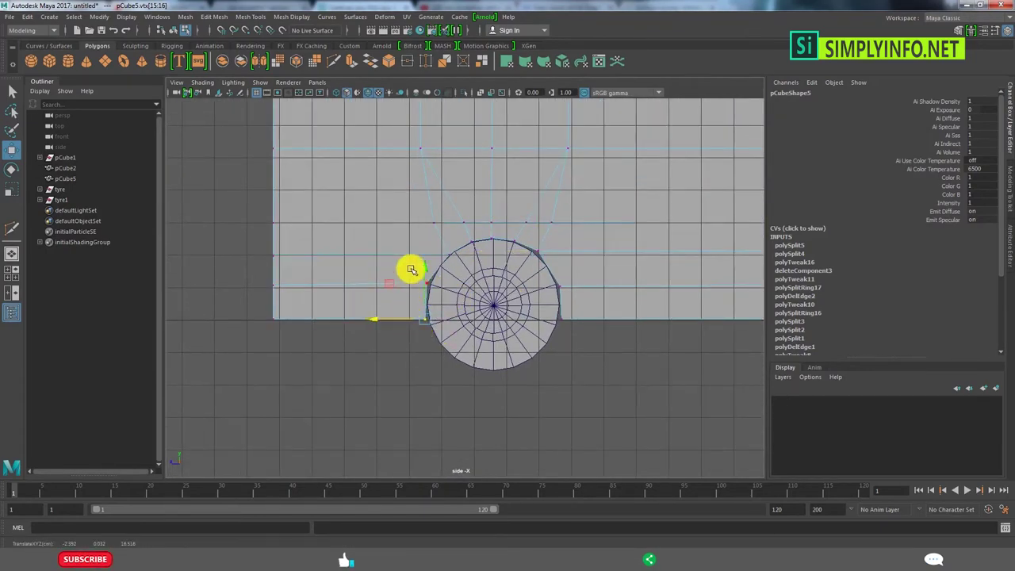
left_click_drag(409, 314, 434, 330)
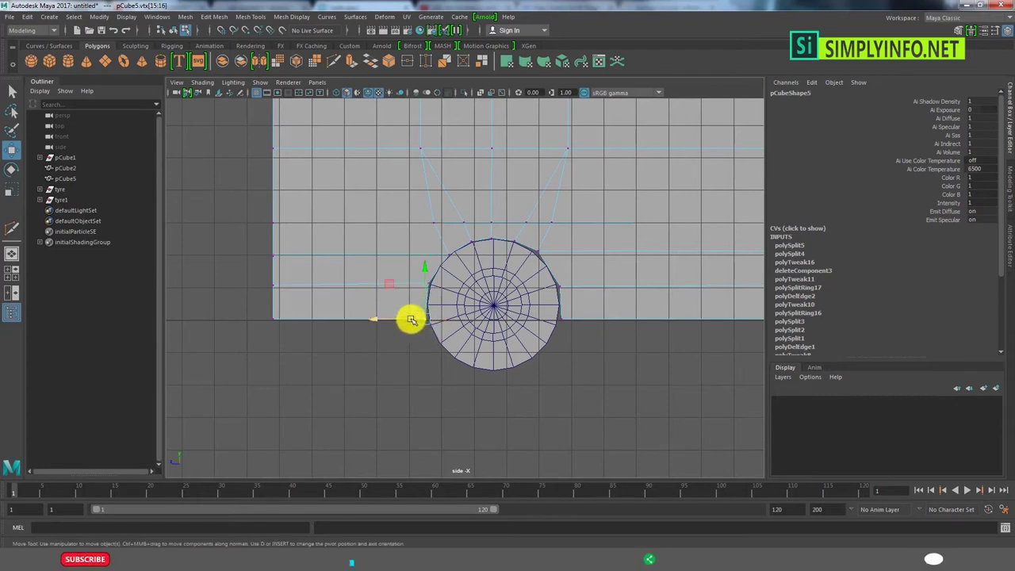
left_click(411, 319)
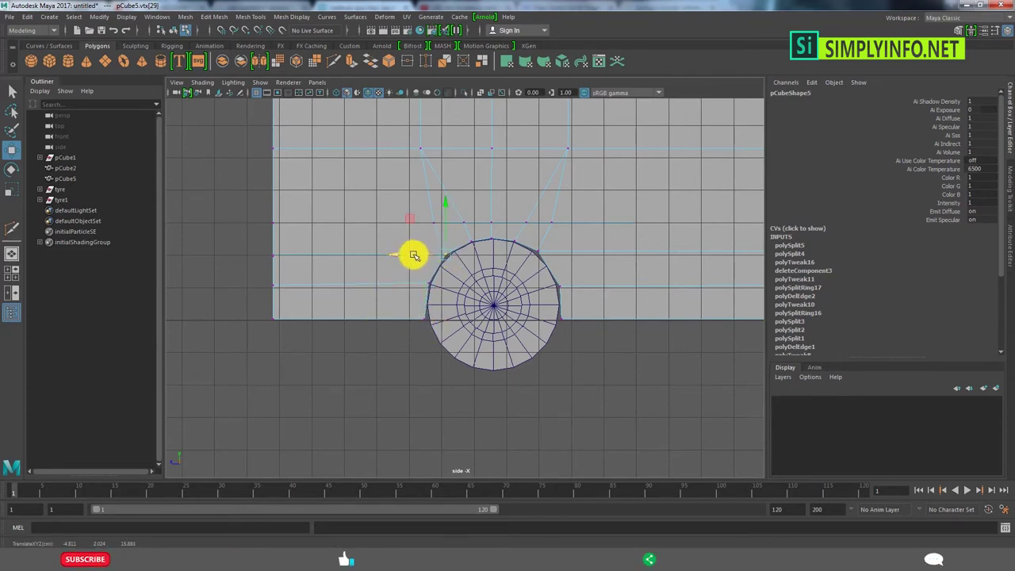
middle_click_drag(502, 290, 525, 283, "alt")
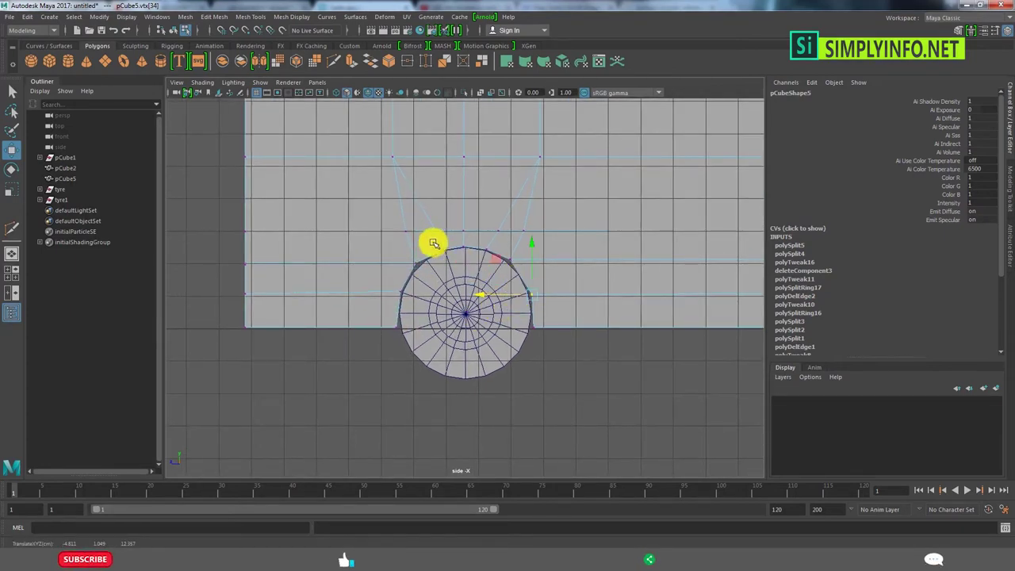
left_click(471, 244)
left_click(582, 399)
Inspect the reshaped rear wheel arch in the maximized perspective view
key("space")
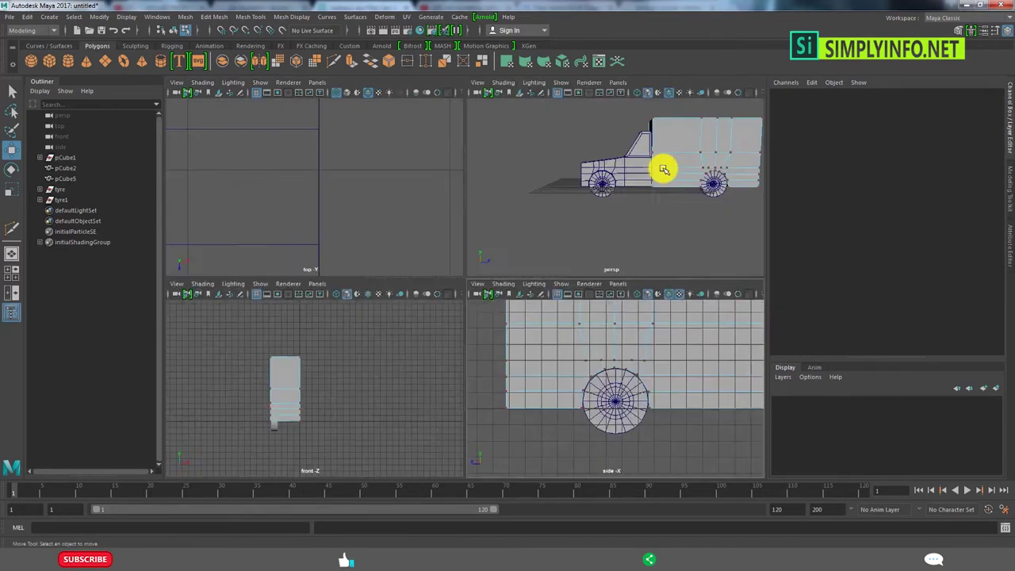
key("space")
left_click(560, 261)
left_click(608, 304)
scroll(516, 340, "up", 5)
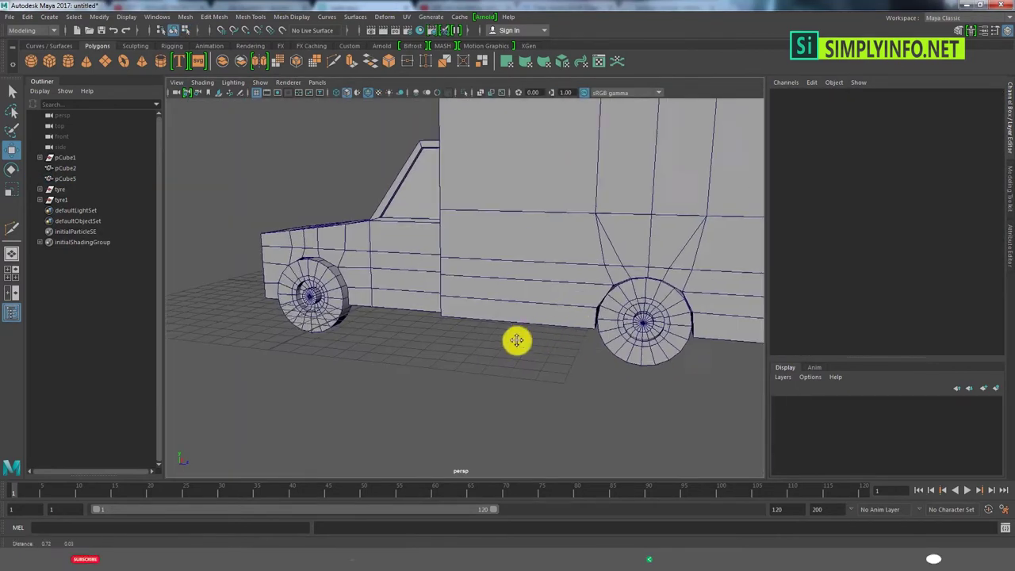
scroll(578, 310, "up", 3)
scroll(529, 329, "up", 2)
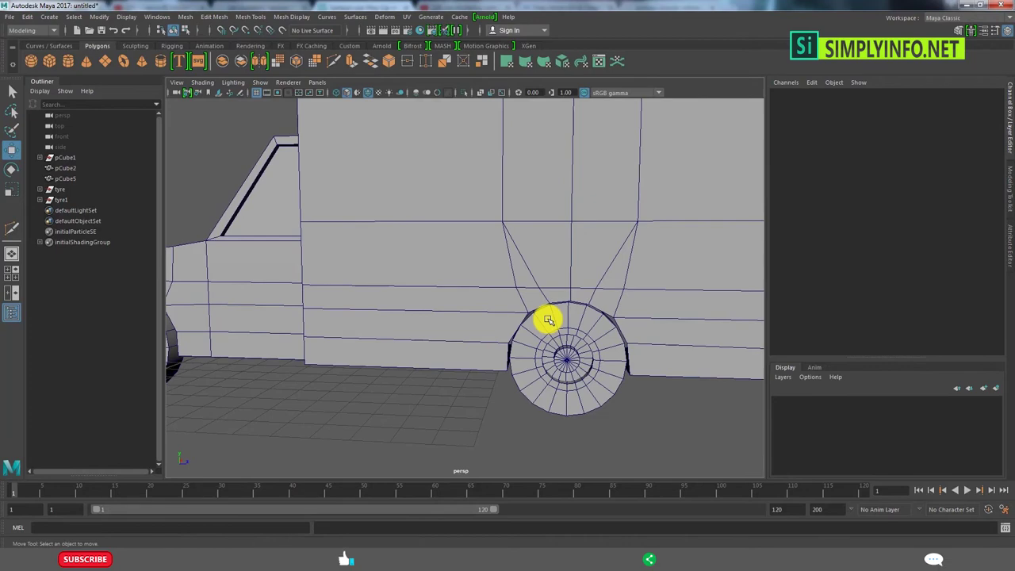
left_click_drag(548, 320, 553, 307, "alt")
scroll(573, 307, "down", 3)
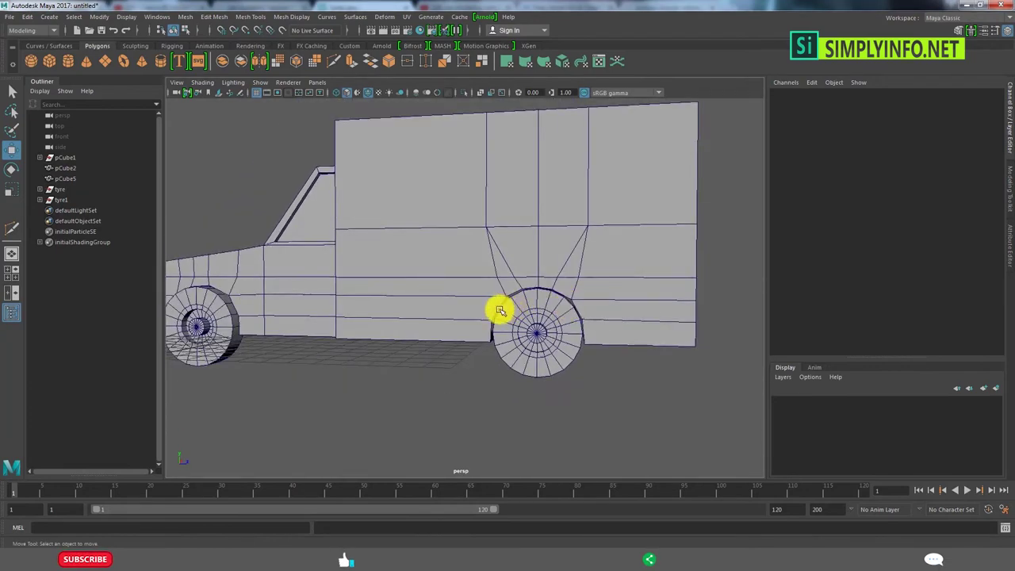
scroll(498, 306, "down", 2)
scroll(558, 322, "up", 3)
Create pCube6 and place it at the truck's nose, -6.11 along Z
mouse_move(416, 349)
left_mouse_down("alt")
mouse_move(521, 344)
mouse_move(595, 356)
mouse_move(534, 357)
mouse_move(518, 329)
mouse_move(513, 363)
mouse_move(245, 173)
left_mouse_up("alt")
scroll(569, 354, "down", 3)
scroll(534, 358, "up", 2)
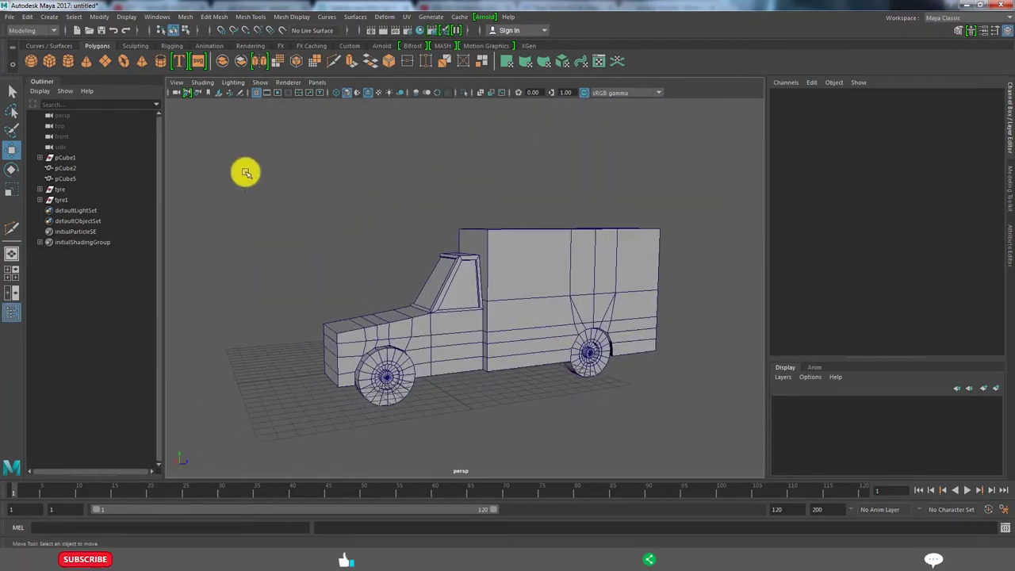
mouse_move(589, 363)
left_mouse_down("alt")
mouse_move(460, 335)
mouse_move(481, 369)
left_mouse_up("alt")
scroll(491, 357, "up", 3)
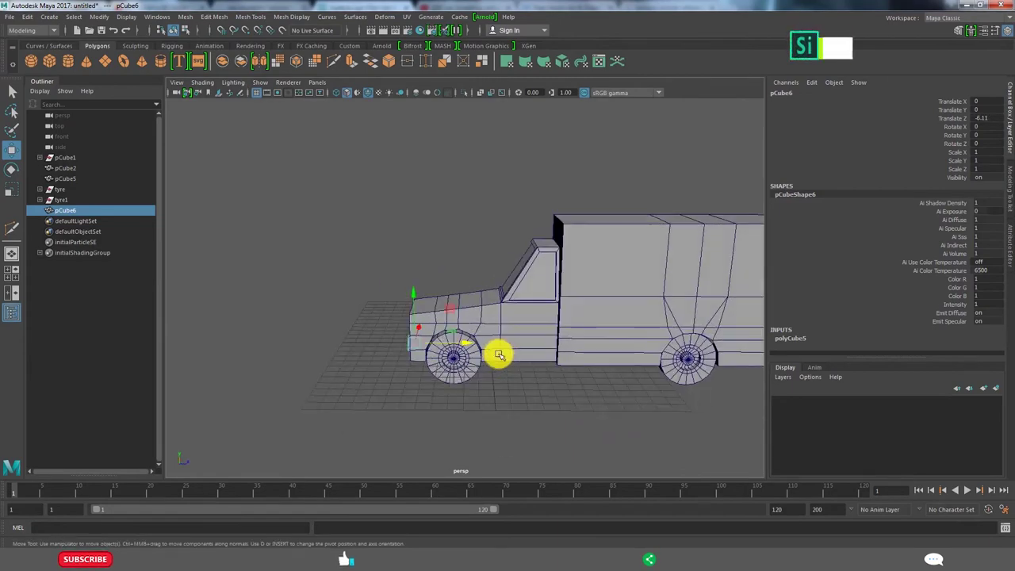
Select the hood's front vertices around the front wheel and move them slightly left
key("space")
key("space")
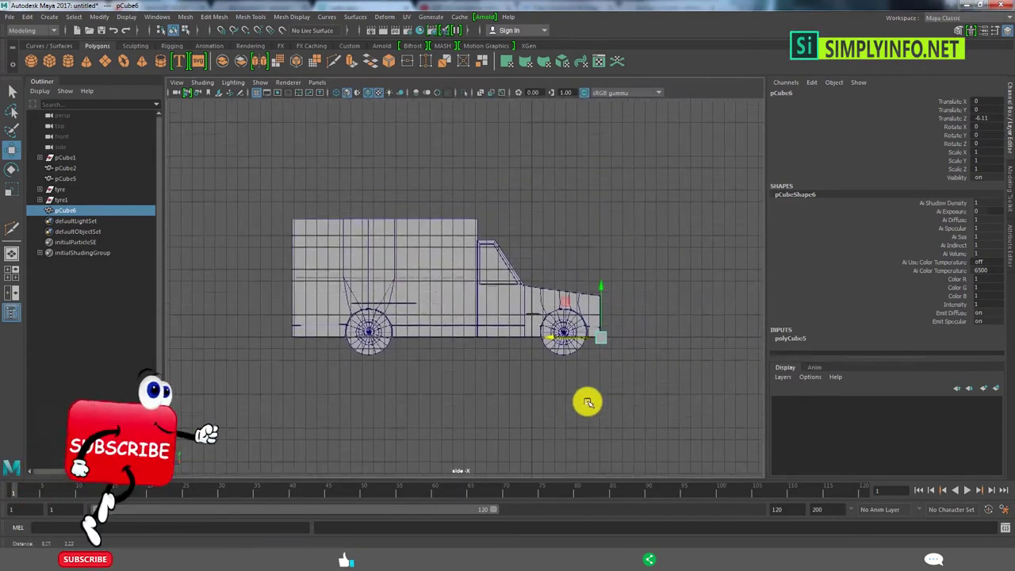
scroll(669, 374, "up", 2)
left_click_drag(698, 394, 555, 273)
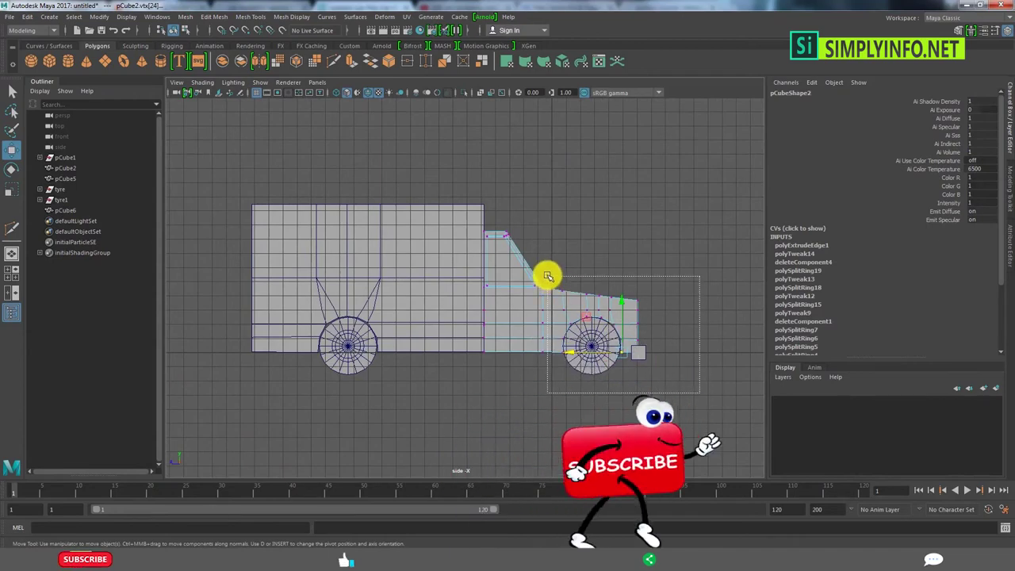
middle_click_drag(561, 322, 557, 322)
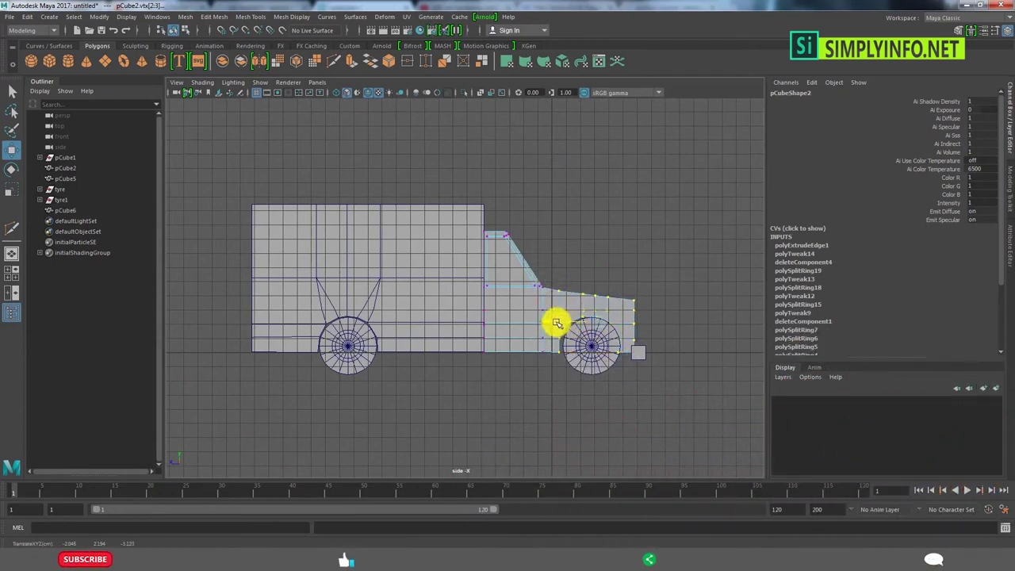
left_click_drag(680, 388, 540, 270)
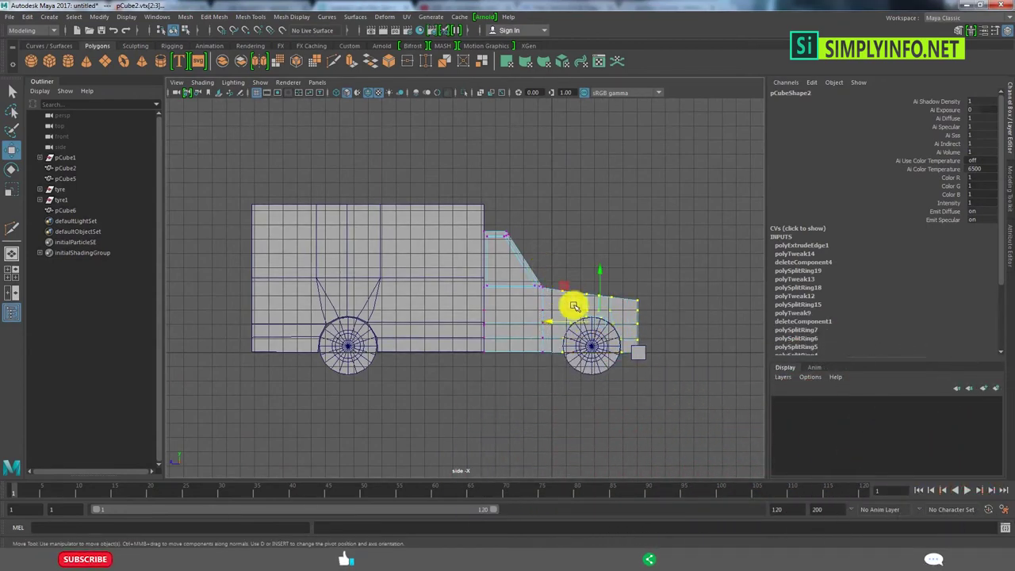
scroll(574, 306, "up", 2)
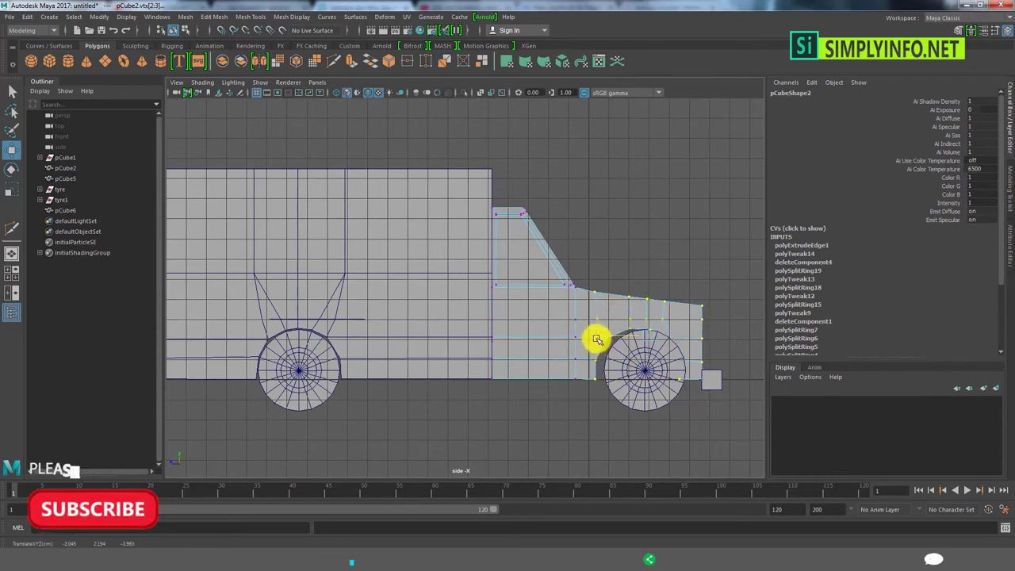
Move the front tyre group slightly back along X under the nose
left_click(641, 395)
key("Up")
left_click_drag(640, 378, 597, 371)
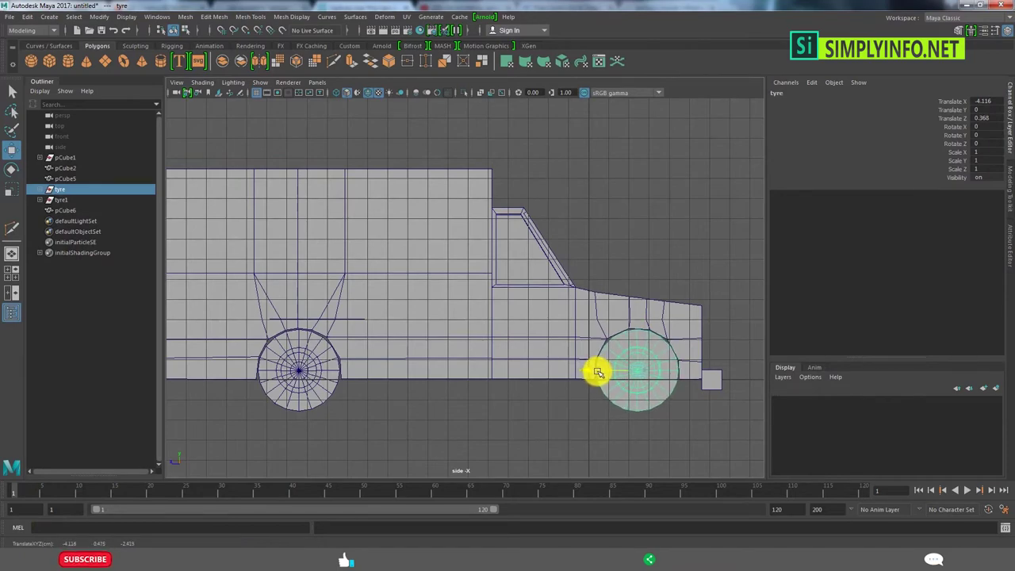
left_click(538, 361)
mouse_move(618, 211)
left_mouse_down("alt")
mouse_move(646, 237)
mouse_move(632, 362)
mouse_move(548, 403)
mouse_move(512, 374)
left_mouse_up("alt")
key("space")
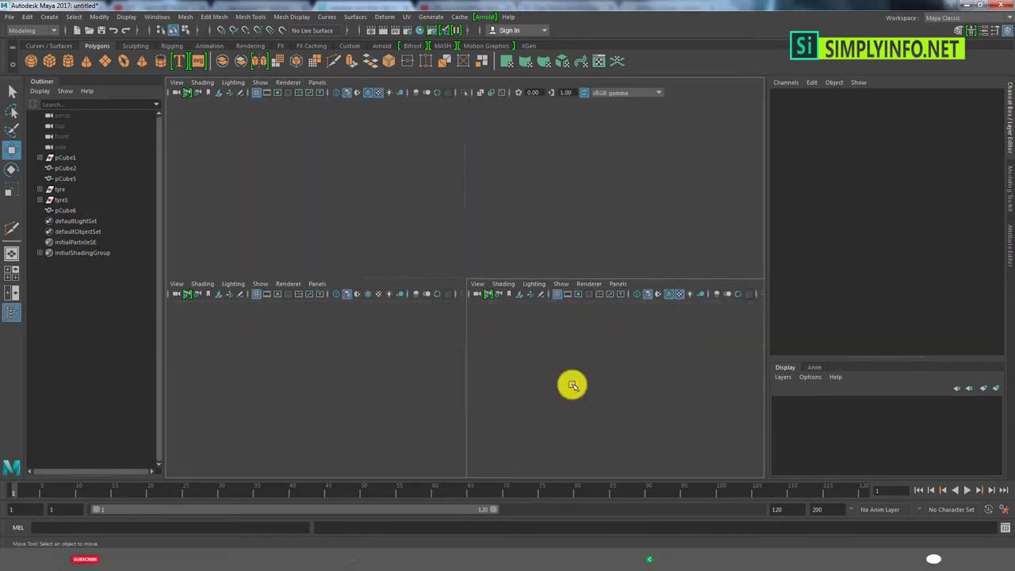
Adjust pCube2's hood corner and windshield vertices, then check the cab in perspective
key("space")
right_click_drag(595, 328, 539, 275)
left_click_drag(538, 275, 577, 322)
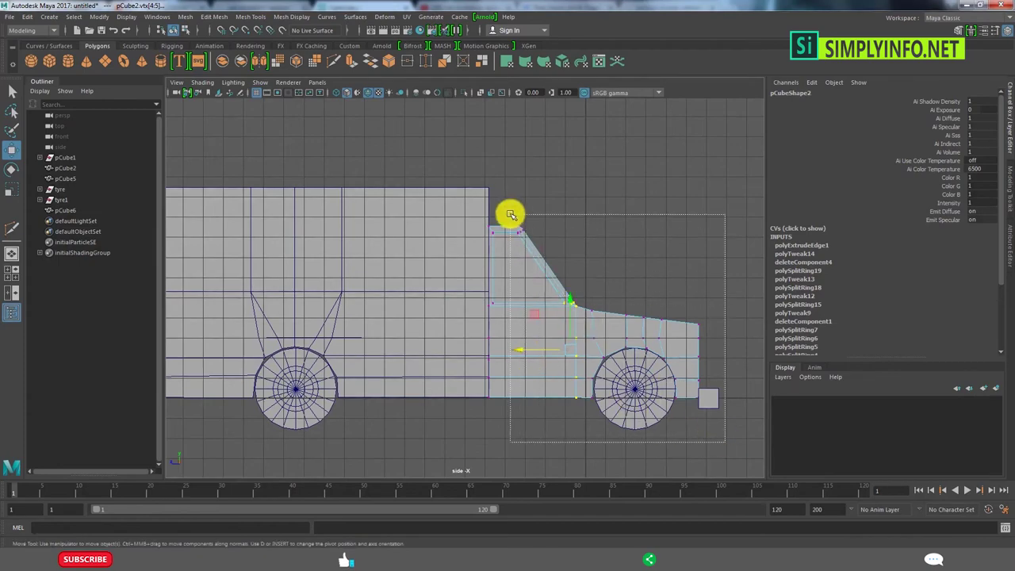
left_click_drag(511, 215, 496, 238)
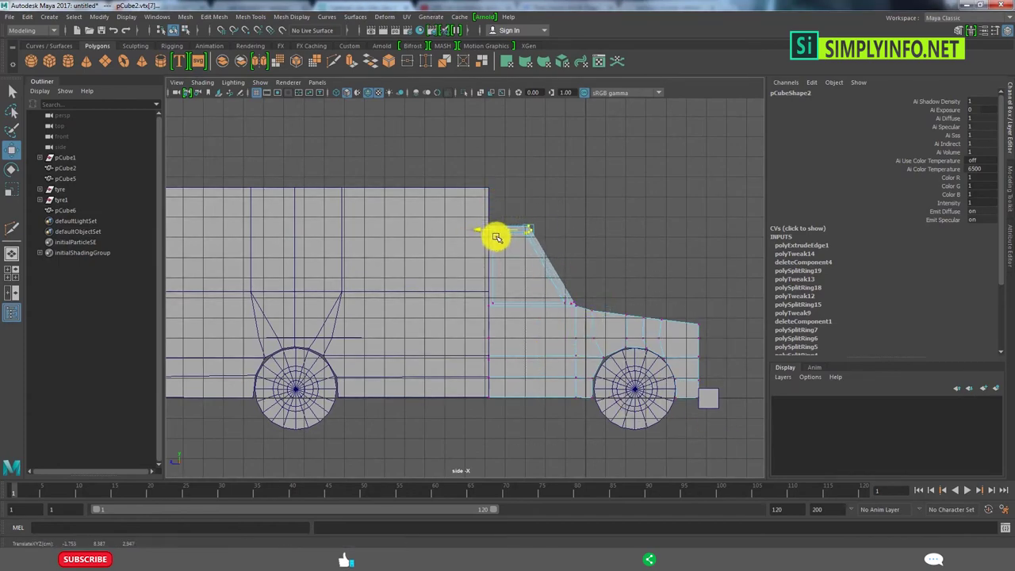
key("F8")
key("space")
key("space")
mouse_move(687, 278)
left_mouse_down("alt")
mouse_move(544, 272)
mouse_move(517, 308)
mouse_move(502, 288)
mouse_move(587, 295)
mouse_move(594, 333)
left_mouse_up("alt")
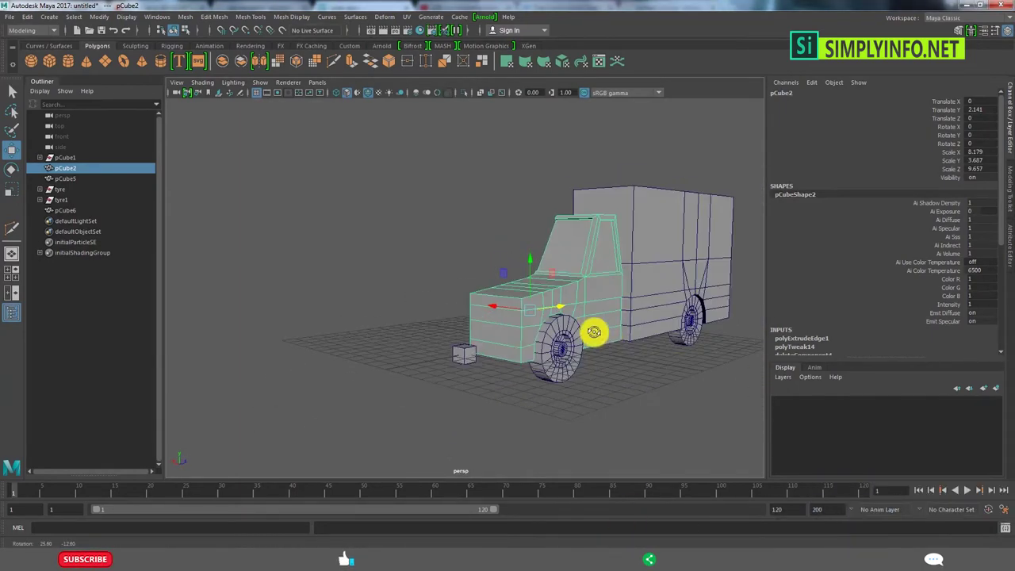
right_click_drag(594, 333, 542, 351, "alt")
Refine the windshield top and hood front vertices and inspect the front profile near the wheel
key("space")
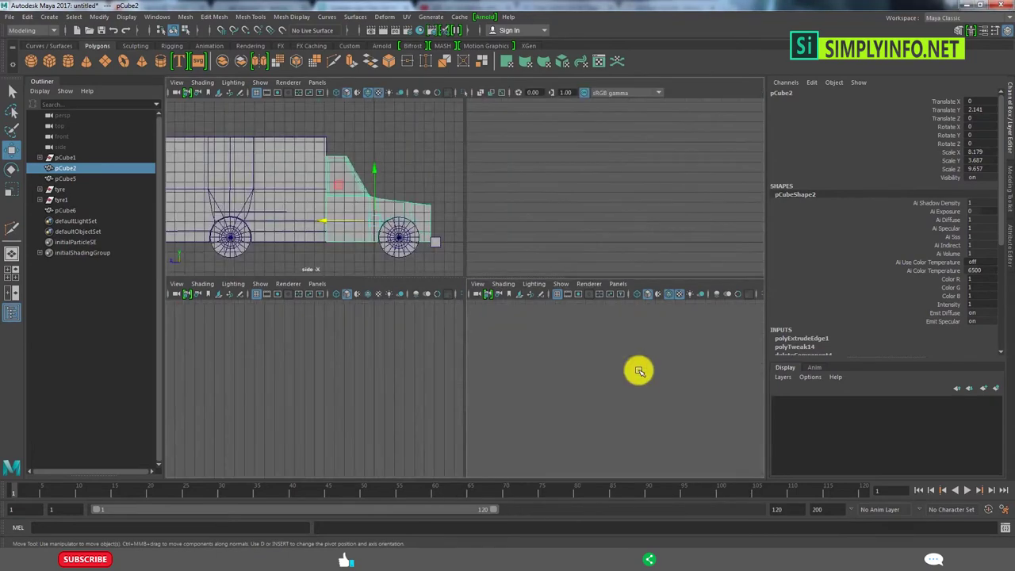
key("space")
right_click_drag(673, 330, 618, 320, "alt")
mouse_move(592, 256)
left_mouse_down()
mouse_move(670, 349)
mouse_move(697, 423)
left_mouse_up()
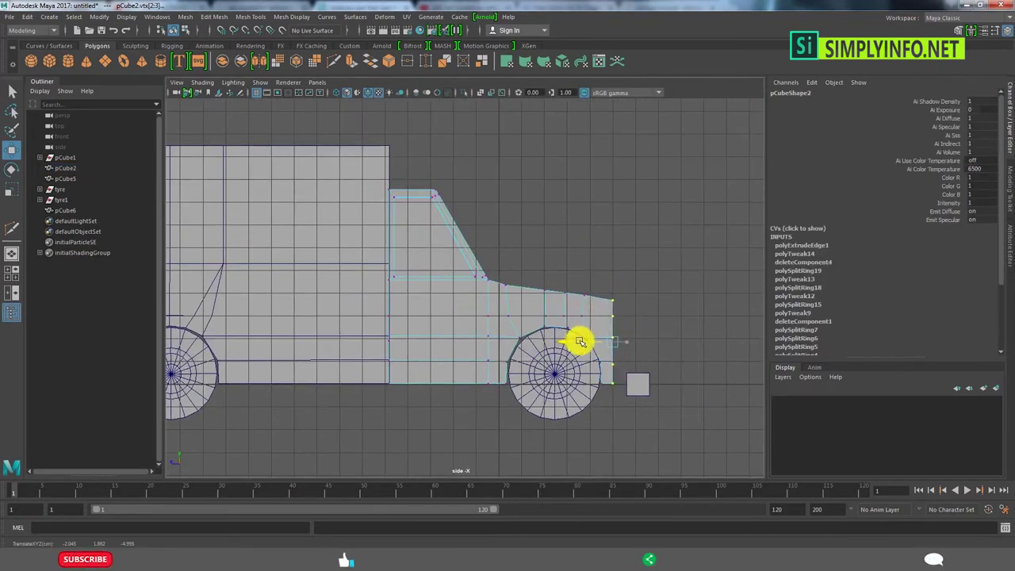
key("space")
key("space")
mouse_move(654, 341)
left_mouse_down("alt")
mouse_move(565, 354)
mouse_move(514, 308)
mouse_move(521, 315)
left_mouse_up("alt")
scroll(531, 316, "up", 5)
left_click(543, 316)
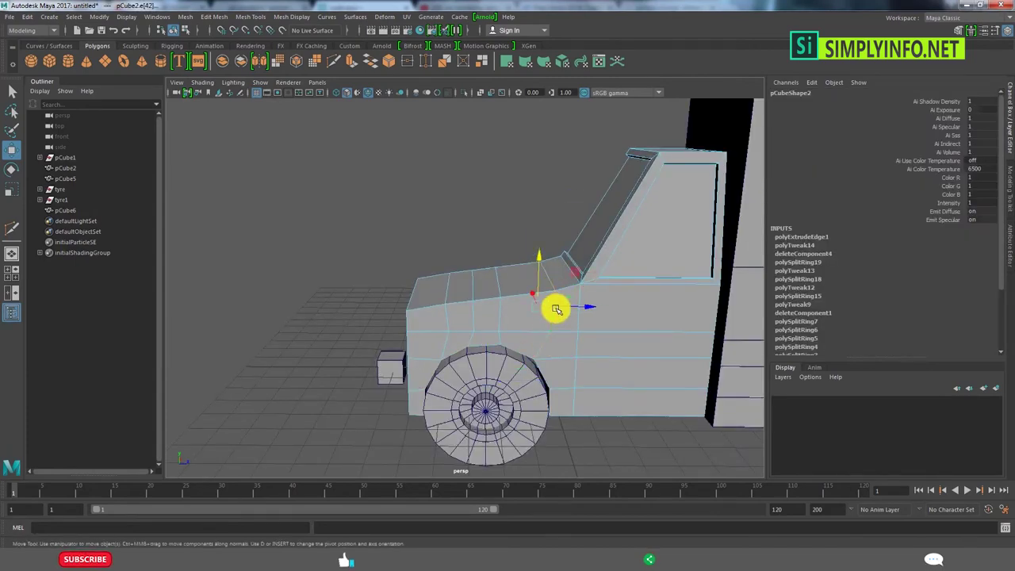
key("space")
key("space")
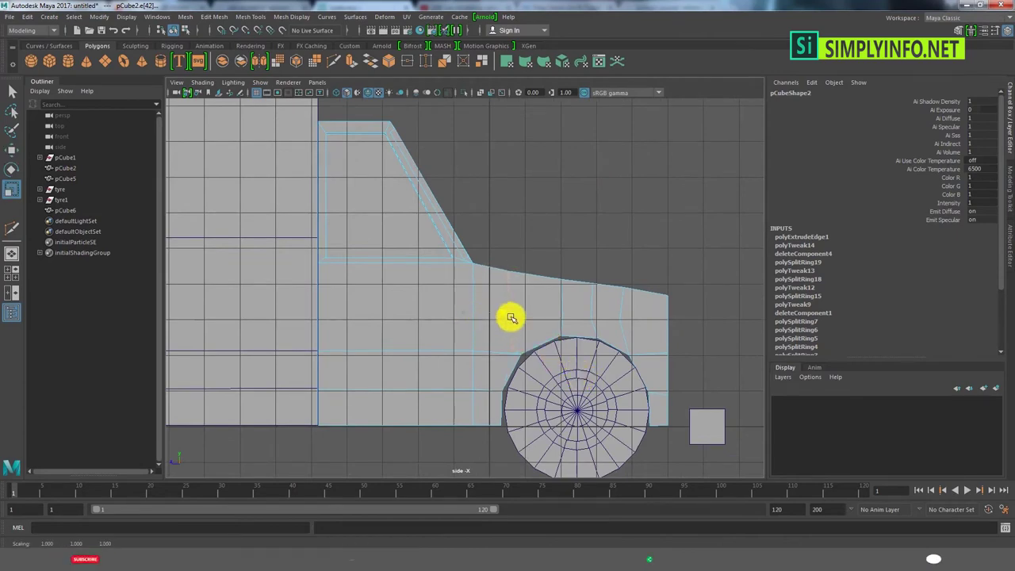
mouse_move(605, 222)
left_mouse_down("alt")
mouse_move(652, 256)
mouse_move(627, 245)
mouse_move(579, 303)
mouse_move(555, 277)
mouse_move(564, 254)
left_mouse_up("alt")
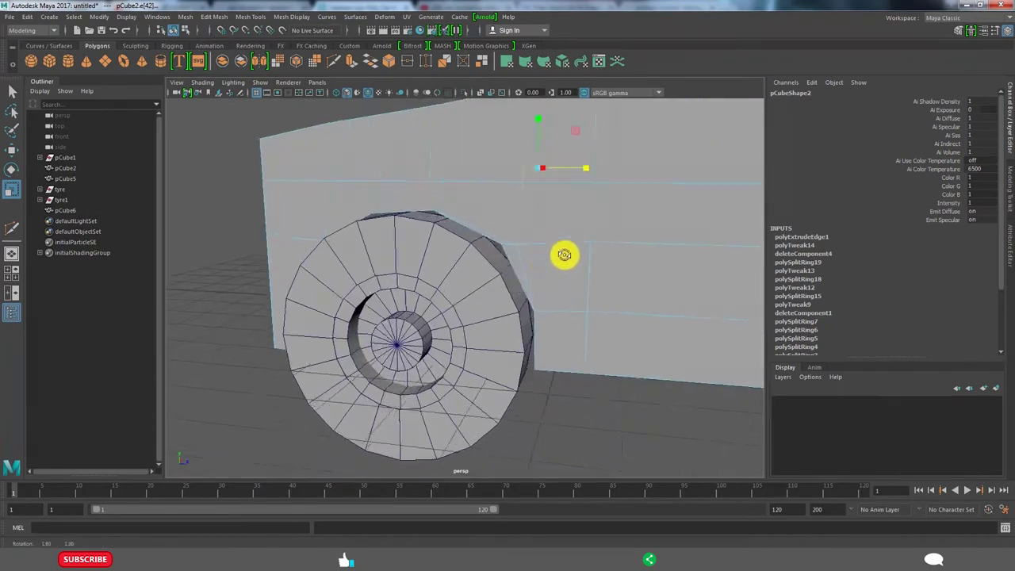
Check the cab body's faces and edge above the front wheel
left_click(516, 268)
left_click(492, 238)
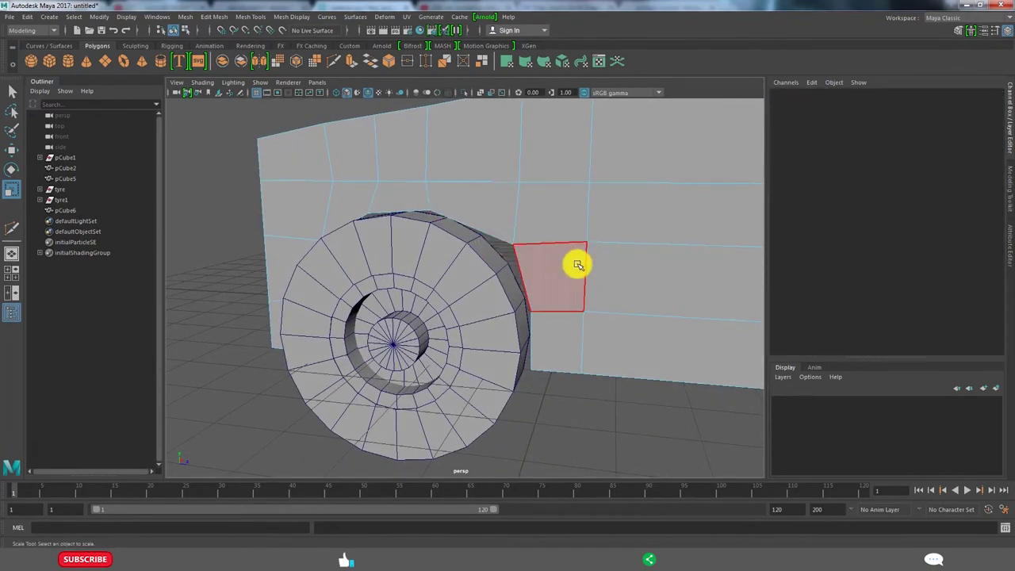
mouse_move(578, 261)
left_mouse_down("alt")
mouse_move(555, 242)
mouse_move(534, 188)
mouse_move(543, 228)
mouse_move(560, 229)
mouse_move(536, 242)
left_mouse_up("alt")
left_click(534, 238)
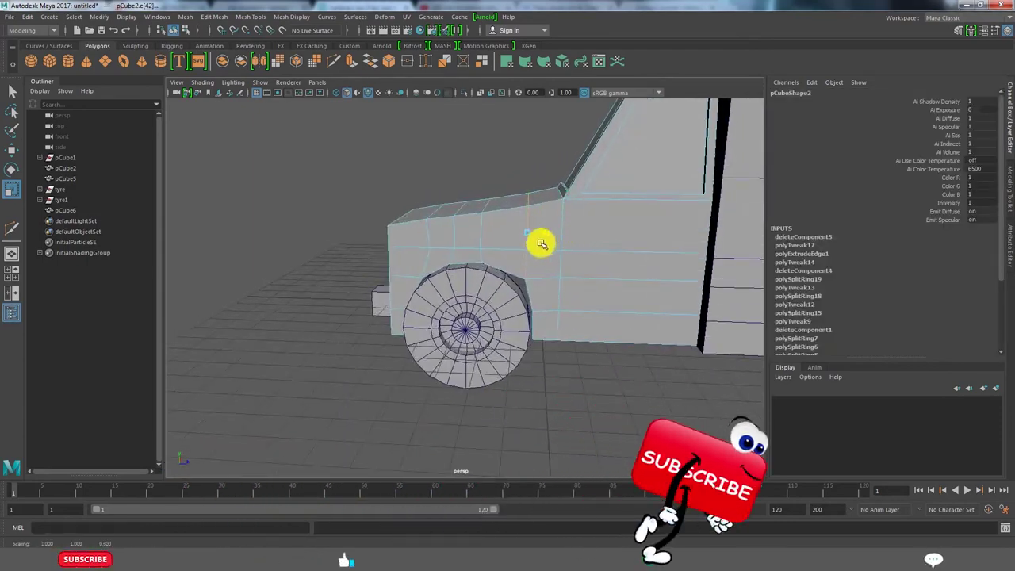
key("space")
key("space")
scroll(612, 376, "up", 2)
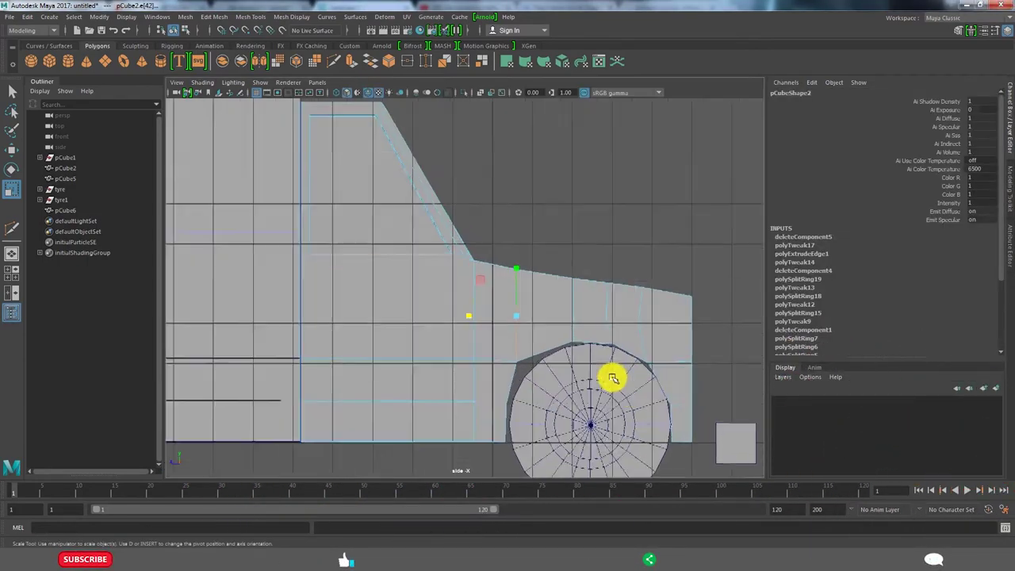
Shift pCube2's front-section vertices left so the arch sits over the front tyre
key("F9")
left_click(490, 342)
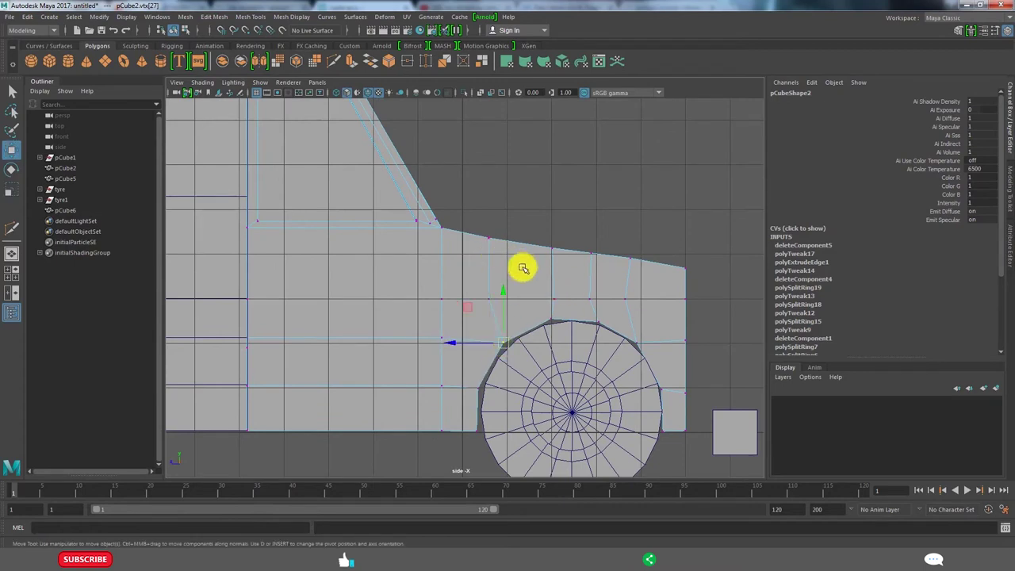
scroll(523, 268, "down", 3)
left_click_drag(677, 428, 467, 228)
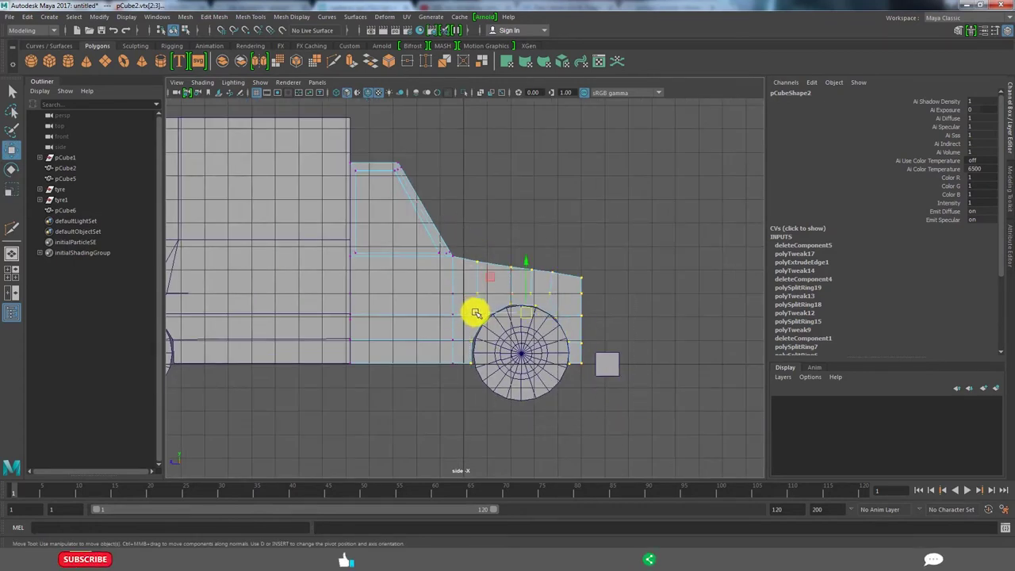
middle_click_drag(476, 313, 468, 314)
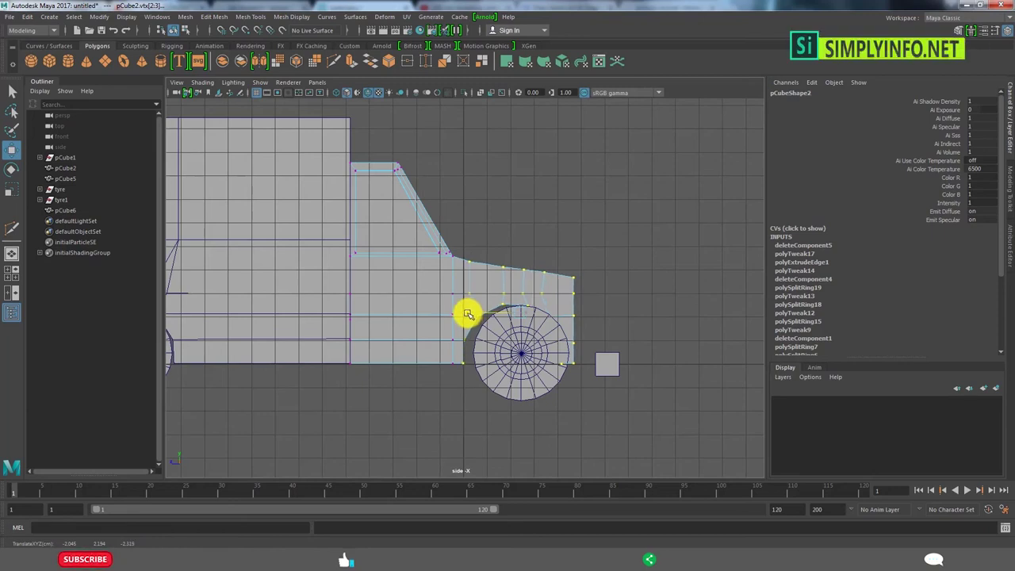
left_click(517, 378)
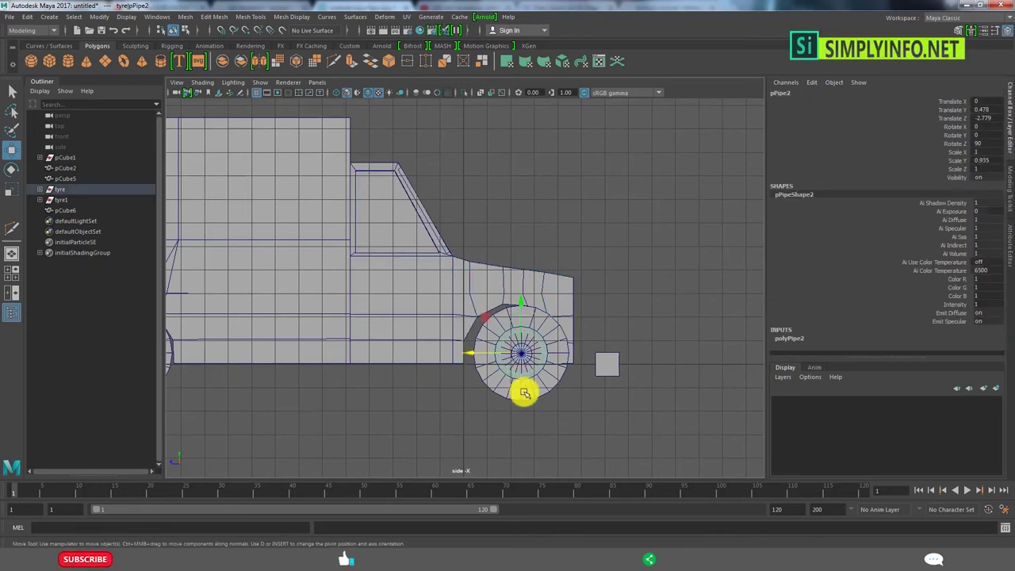
Nudge the whole front tyre group slightly into place
scroll(524, 394, "up", 3)
key("Up")
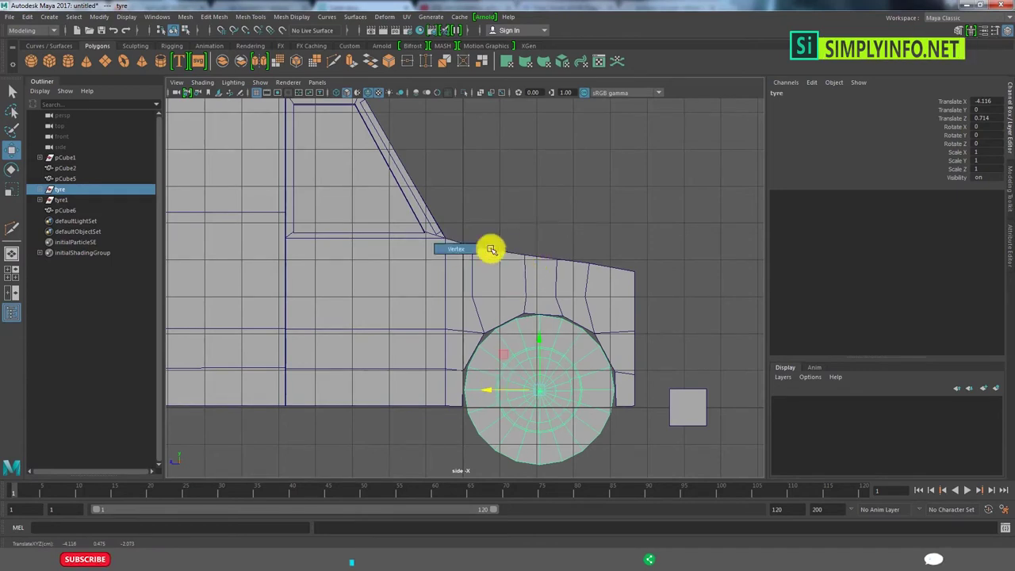
right_click_drag(491, 249, 492, 250)
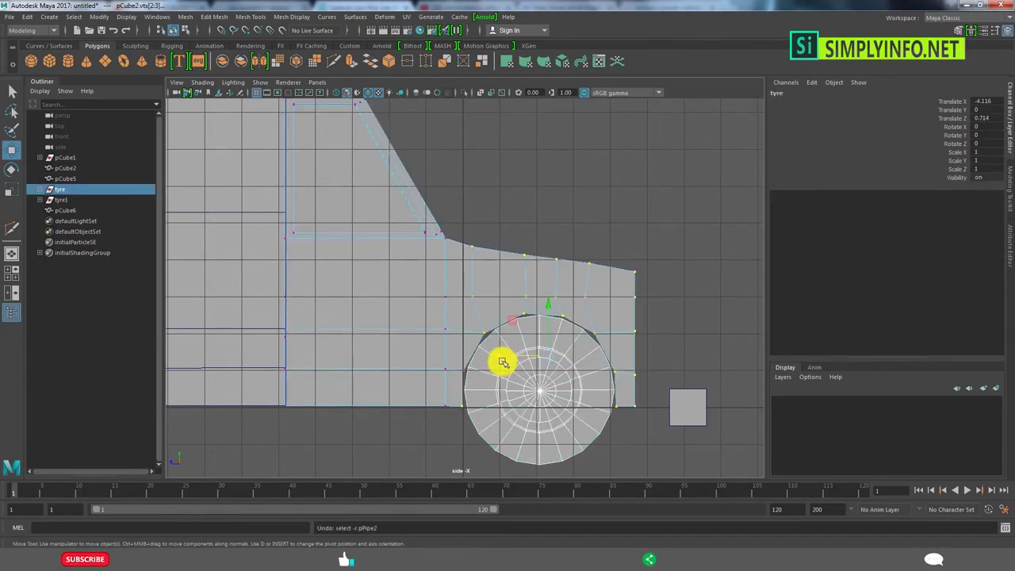
left_click_drag(495, 363, 494, 360)
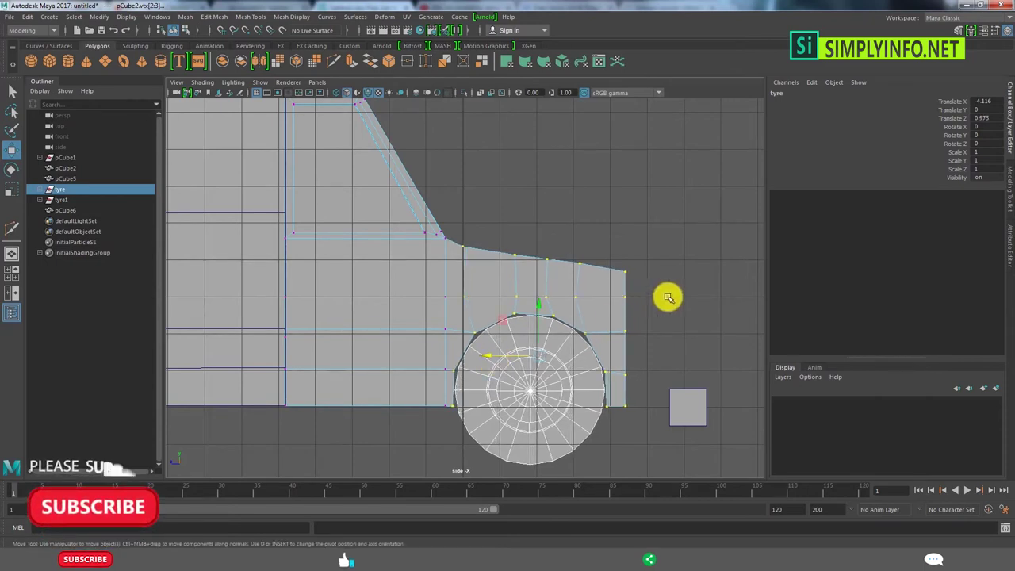
Pull the bonnet's front vertex column left and review the truck in perspective
left_click_drag(662, 450, 611, 263)
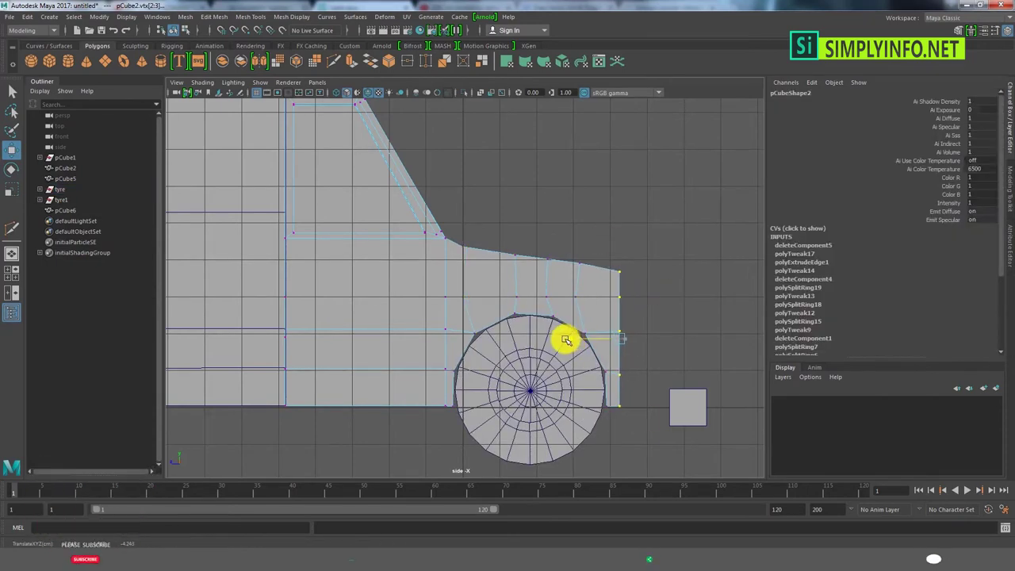
key("space")
key("space")
left_click(607, 305)
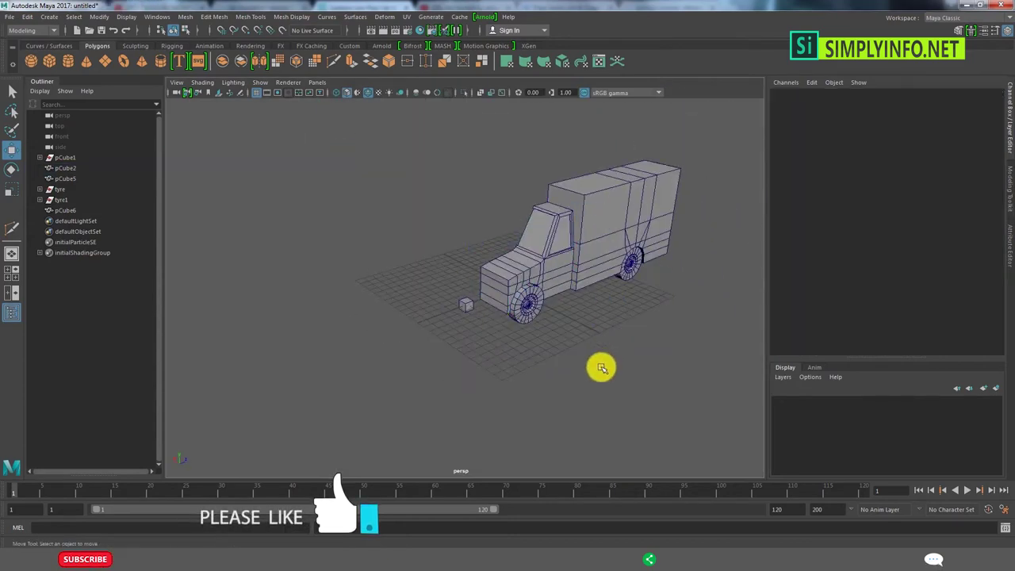
mouse_move(600, 367)
left_mouse_down("alt")
mouse_move(483, 351)
mouse_move(729, 351)
mouse_move(709, 394)
mouse_move(327, 298)
mouse_move(457, 302)
mouse_move(447, 322)
mouse_move(471, 365)
mouse_move(449, 352)
mouse_move(469, 369)
mouse_move(484, 353)
mouse_move(642, 363)
mouse_move(518, 381)
mouse_move(321, 364)
mouse_move(416, 351)
mouse_move(531, 432)
left_mouse_up("alt")
key("space")
key("space")
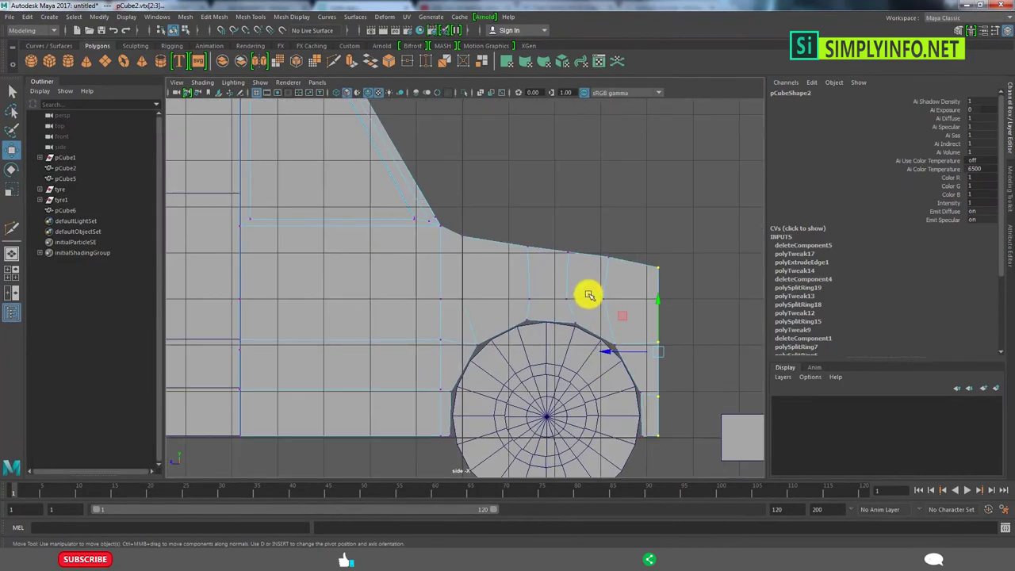
Select the bonnet's top-edge vertices and set Move and Scale axis orientation to Component
left_click_drag(660, 276, 648, 278)
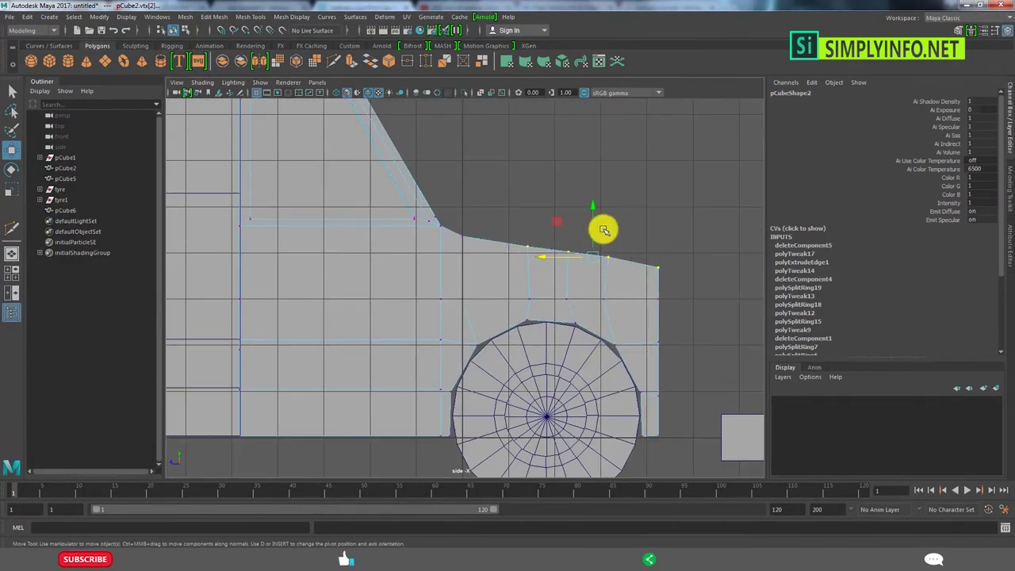
double_click(11, 151)
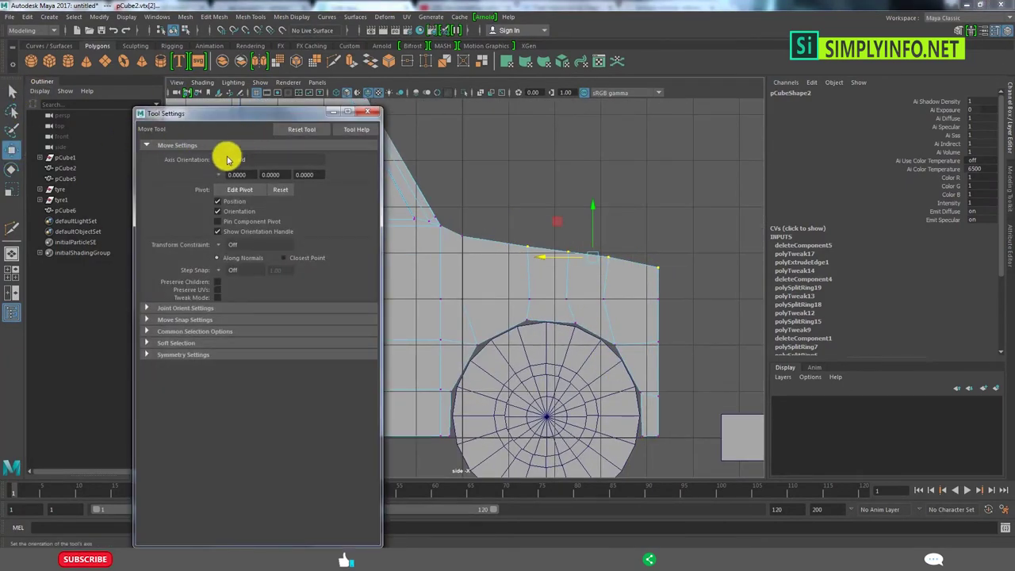
left_click(227, 160)
left_click(243, 187)
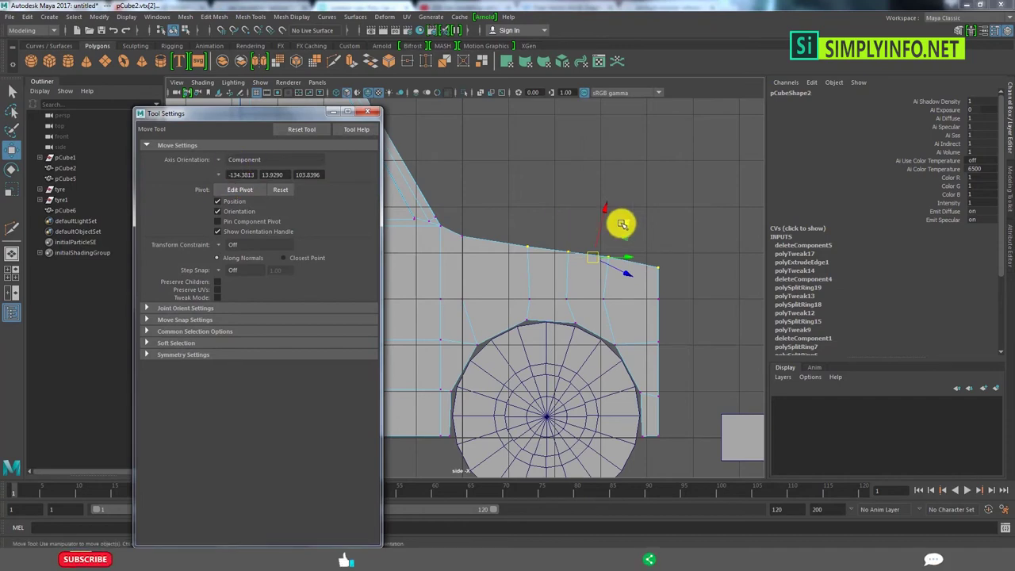
key("r")
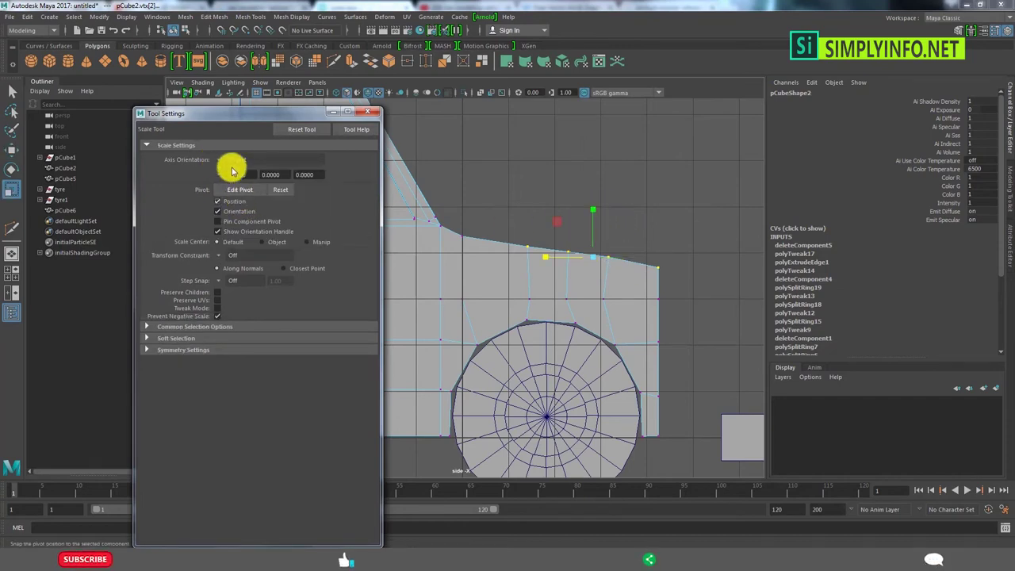
left_click(230, 162)
left_click(266, 188)
Frame the cab and scale the bonnet's top-edge vertices to tidy its slope
key("space")
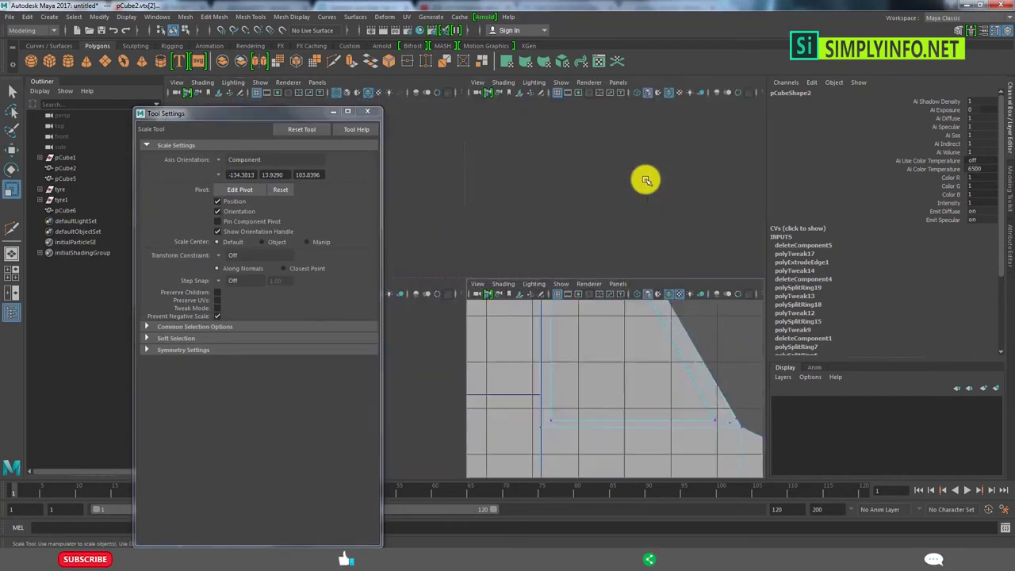
key("space")
key("f")
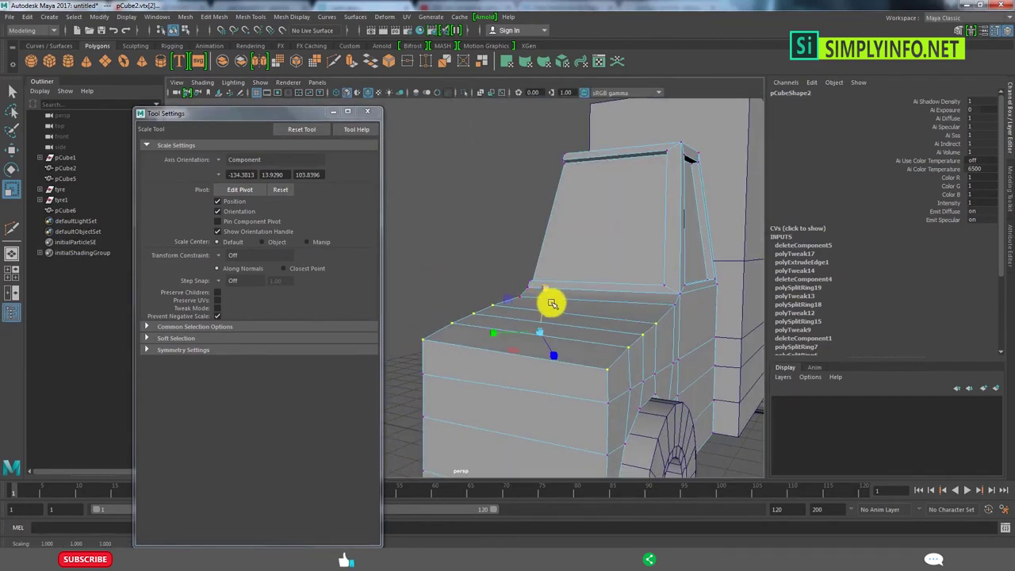
scroll(555, 306, "up", 3)
left_click_drag(555, 323, 493, 373, "alt")
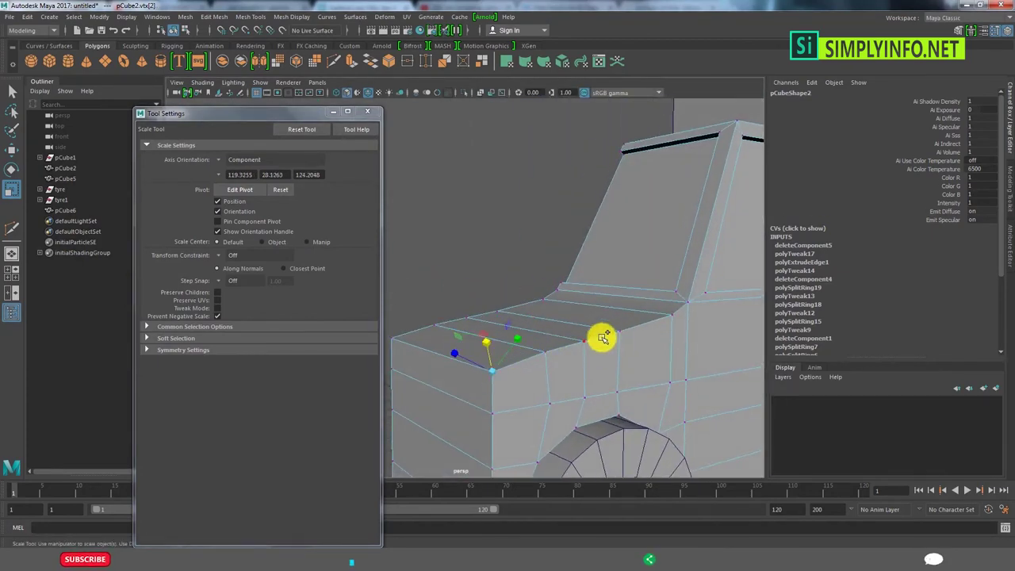
left_click_drag(589, 321, 562, 362, "alt")
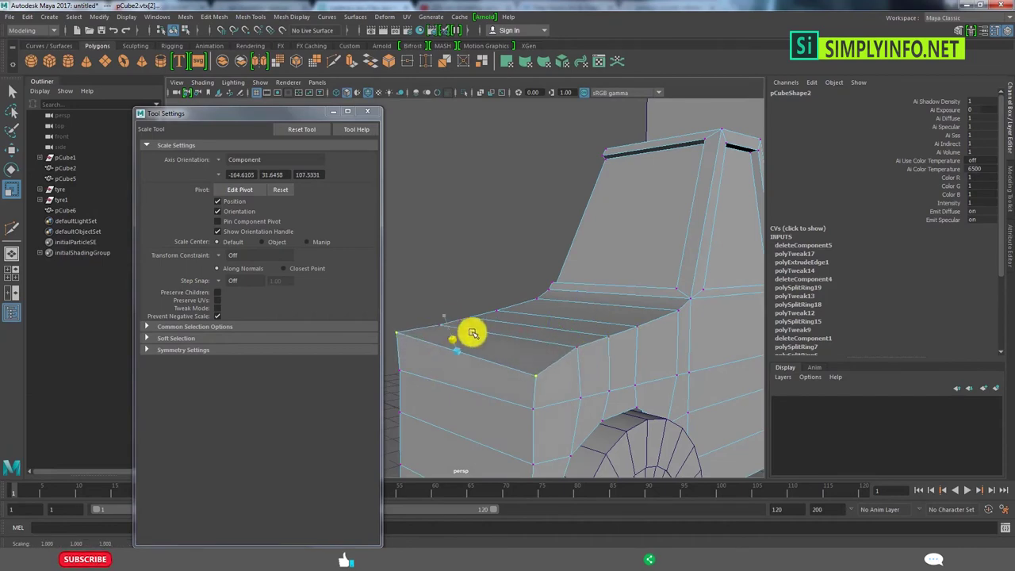
scroll(500, 338, "down", 3)
Return the cab to object mode, close Tool Settings and review the truck
key("F8")
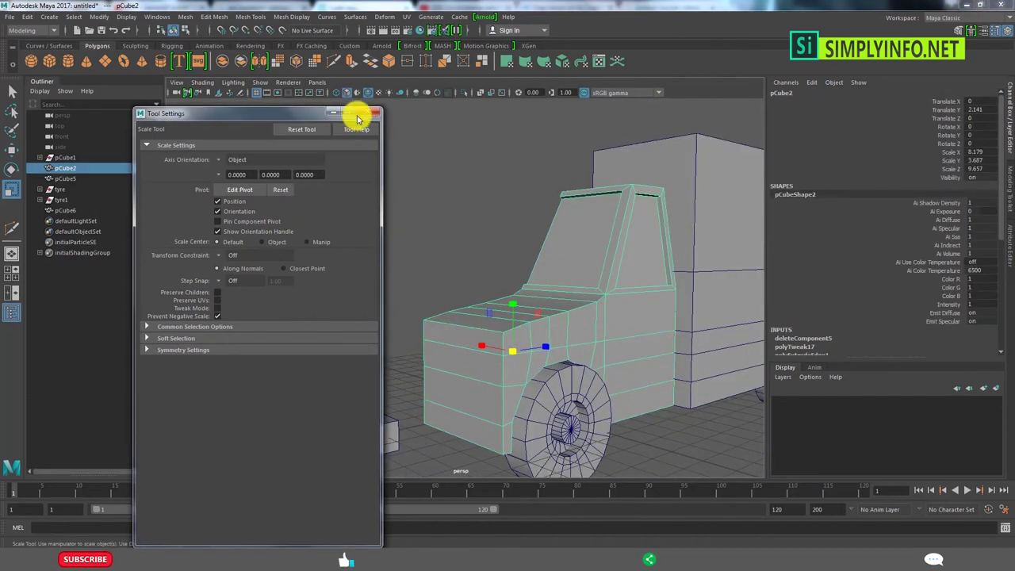
left_click(375, 113)
left_click_drag(444, 238, 482, 271, "alt")
scroll(582, 362, "down", 3)
scroll(512, 321, "up", 3)
mouse_move(512, 322)
left_mouse_down("alt")
mouse_move(688, 339)
mouse_move(529, 346)
left_mouse_up("alt")
scroll(523, 347, "up", 2)
Select the small cube pCube6 and get a close view of the cab and cargo box
scroll(520, 349, "down", 3)
key("w")
left_click(468, 347)
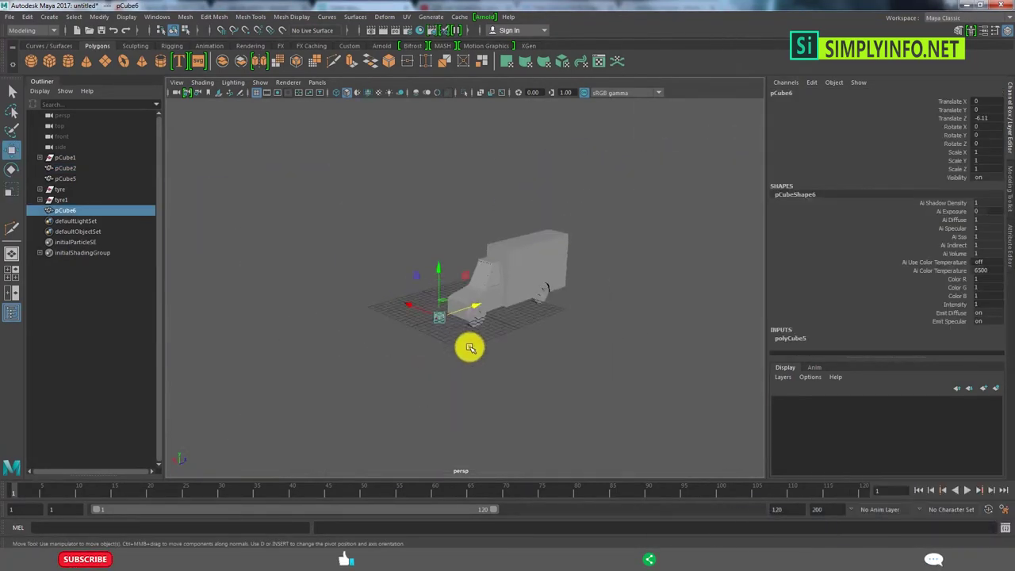
mouse_move(469, 347)
left_mouse_down("alt")
mouse_move(436, 324)
mouse_move(471, 267)
mouse_move(455, 329)
mouse_move(503, 324)
mouse_move(463, 306)
mouse_move(428, 315)
left_mouse_up("alt")
mouse_move(494, 296)
left_mouse_down("alt")
mouse_move(502, 317)
mouse_move(333, 283)
mouse_move(531, 298)
mouse_move(462, 253)
mouse_move(435, 208)
mouse_move(421, 283)
mouse_move(522, 275)
mouse_move(407, 339)
mouse_move(453, 356)
left_mouse_up("alt")
Flatten pCube6 to about 0.223 Z scale and slide it onto the cargo box front
key("r")
mouse_move(389, 283)
left_mouse_down()
mouse_move(402, 302)
mouse_move(385, 283)
mouse_move(387, 303)
mouse_move(452, 294)
mouse_move(476, 264)
left_mouse_up()
key("w")
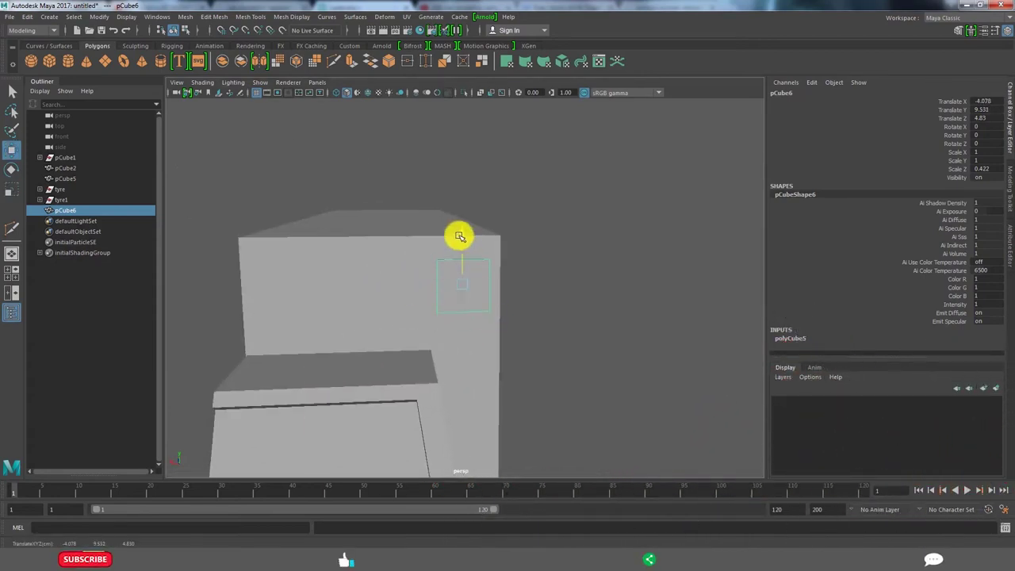
left_click_drag(410, 276, 428, 278)
mouse_move(428, 278)
left_mouse_down("alt")
mouse_move(453, 317)
mouse_move(475, 418)
mouse_move(584, 367)
left_mouse_up("alt")
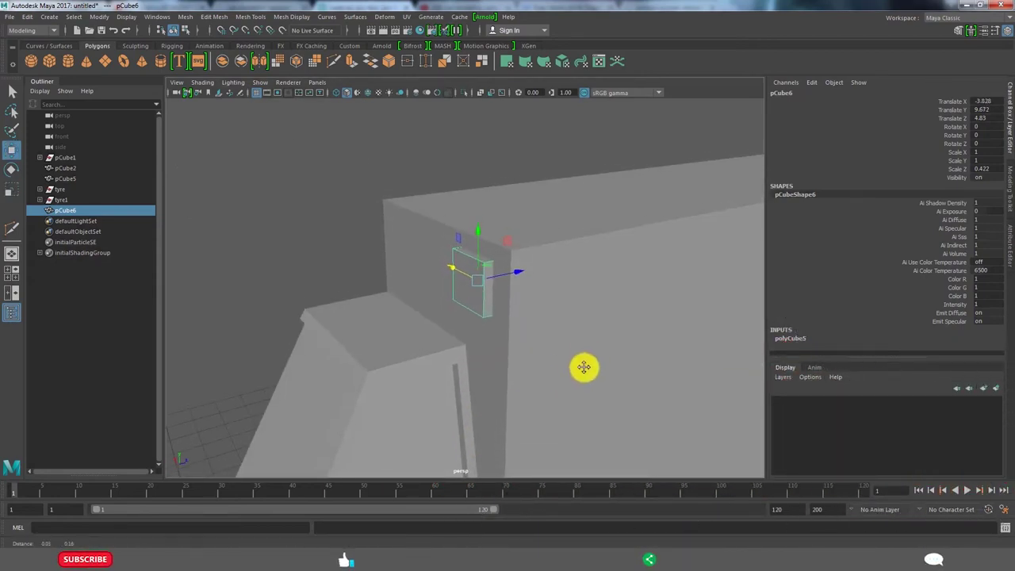
key("r")
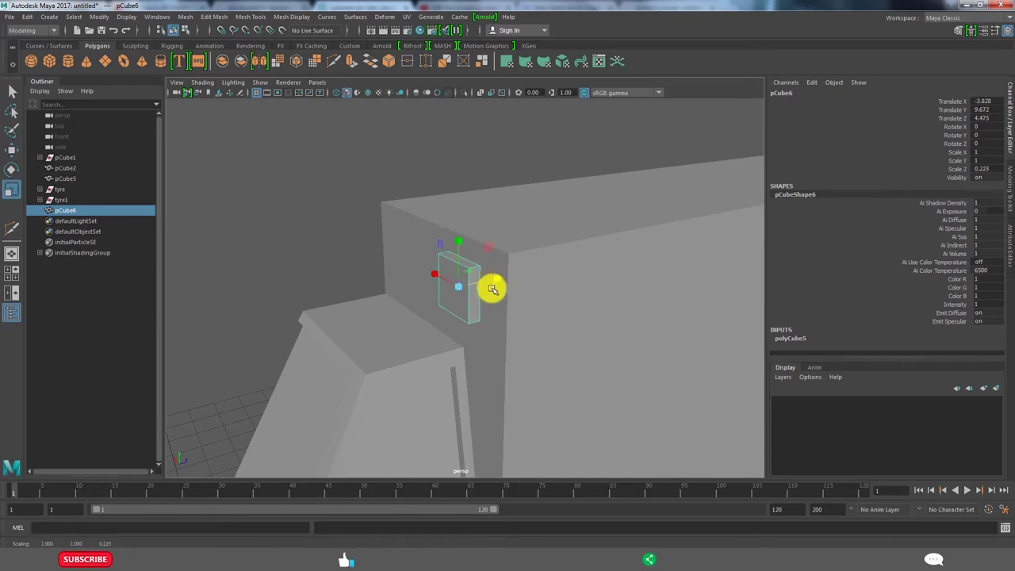
left_click(471, 244)
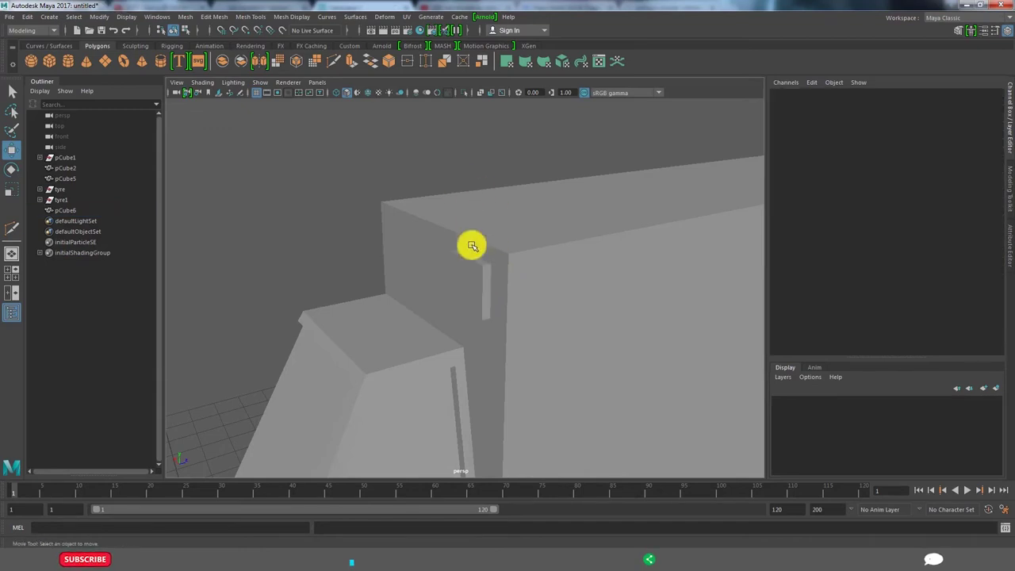
Duplicate the block as pCube7 and move it along X beside the first
mouse_move(471, 245)
left_mouse_down("alt")
mouse_move(555, 233)
mouse_move(425, 294)
left_mouse_up("alt")
left_click(425, 317)
key("w")
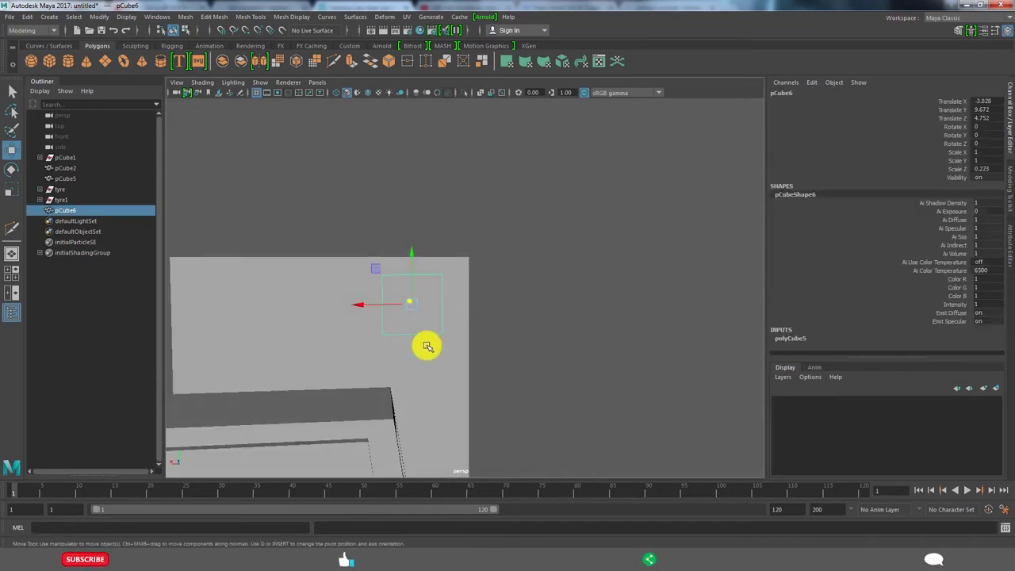
scroll(427, 346, "down", 5)
left_click(465, 310)
key("ctrl+d")
left_click_drag(423, 304, 386, 302)
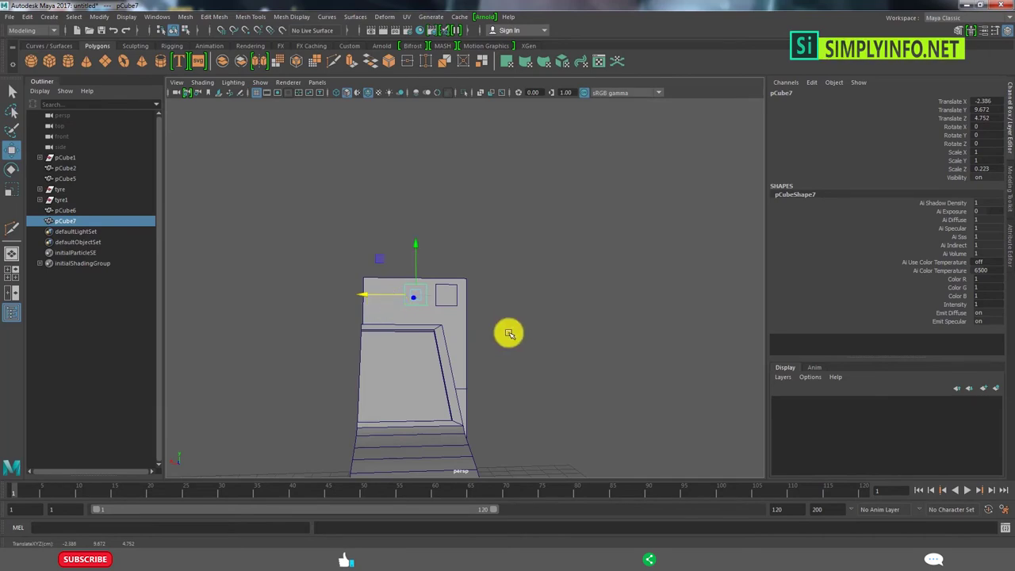
Extrude the selected upper side face of the cargo box to start the inset
mouse_move(560, 269)
left_mouse_down("alt")
mouse_move(444, 277)
mouse_move(485, 267)
left_mouse_up("alt")
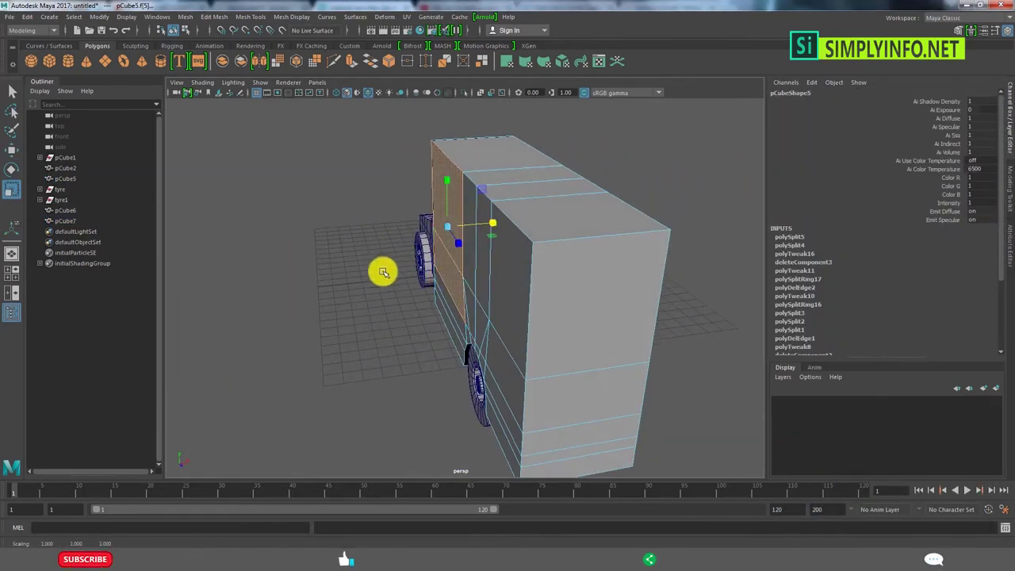
mouse_move(383, 272)
left_mouse_down("alt")
mouse_move(489, 245)
mouse_move(475, 199)
left_mouse_up("alt")
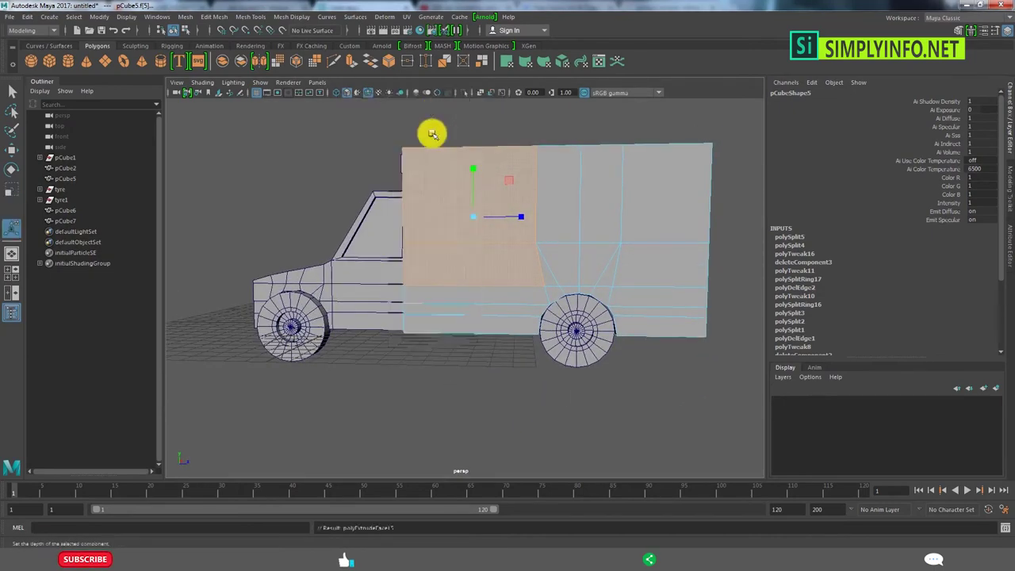
key("ctrl+e")
mouse_move(494, 260)
left_mouse_down("alt")
mouse_move(443, 283)
mouse_move(468, 224)
mouse_move(566, 249)
mouse_move(536, 243)
left_mouse_up("alt")
scroll(500, 293, "up", 3)
scroll(468, 269, "up", 3)
scroll(469, 245, "down", 3)
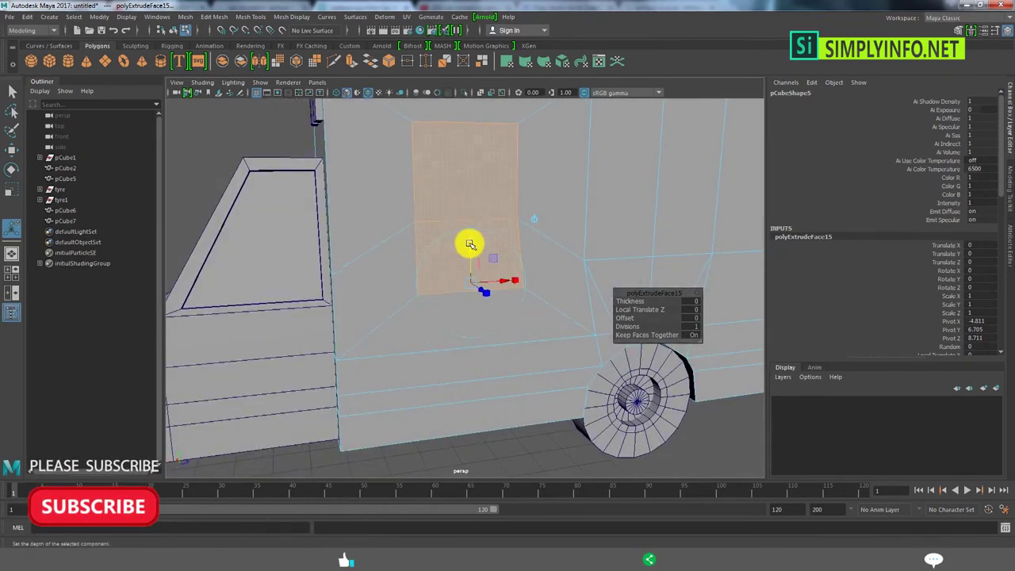
scroll(473, 249, "down", 4)
Scale and move the extruded face into a square panel about 0.4 × 0.205
key("r")
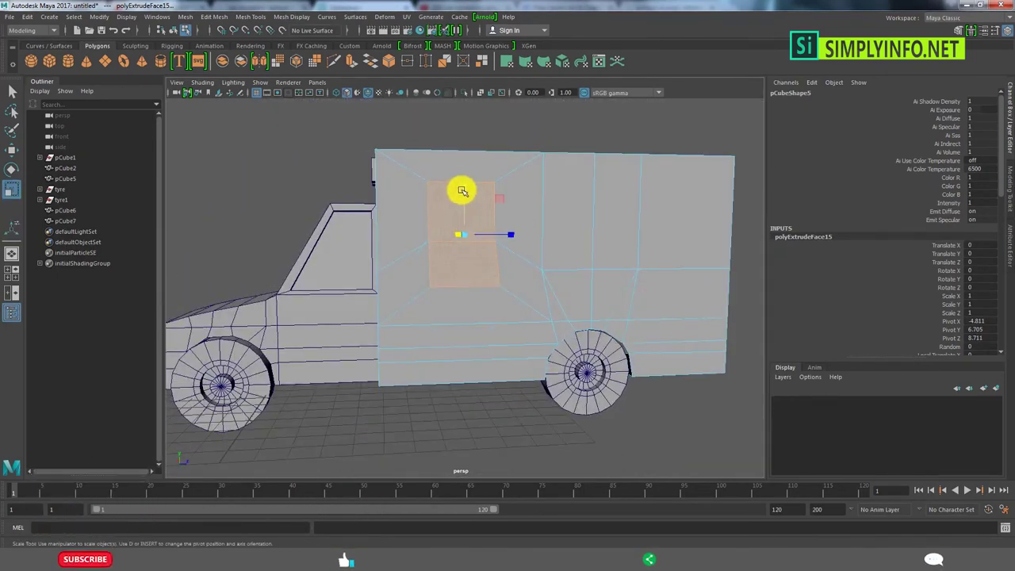
mouse_move(503, 238)
left_mouse_down("alt")
mouse_move(543, 249)
mouse_move(509, 225)
mouse_move(511, 270)
mouse_move(407, 265)
mouse_move(479, 256)
mouse_move(451, 274)
mouse_move(516, 251)
mouse_move(456, 215)
left_mouse_up("alt")
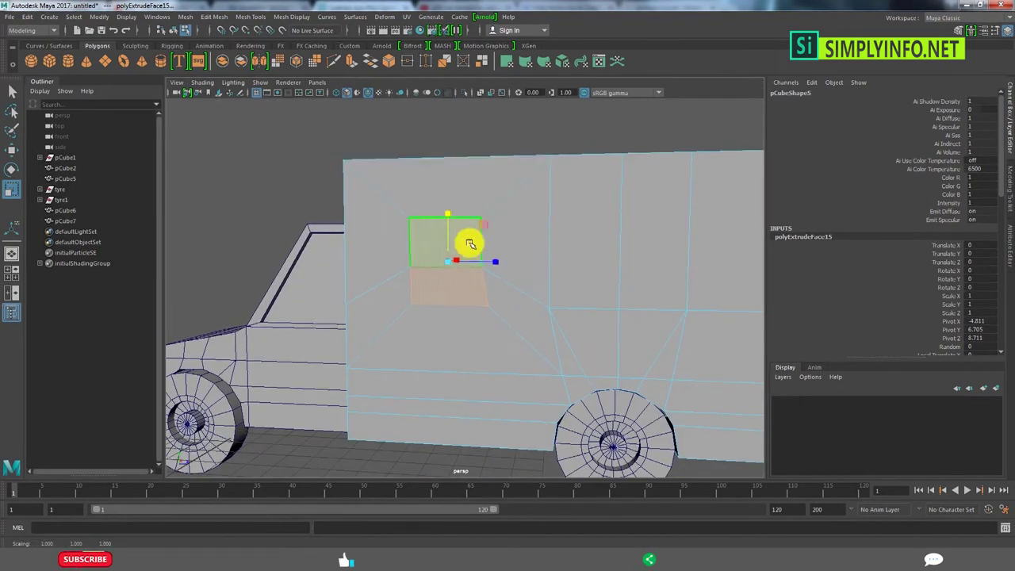
mouse_move(496, 261)
left_mouse_down("alt")
mouse_move(523, 265)
mouse_move(499, 267)
left_mouse_up("alt")
key("w")
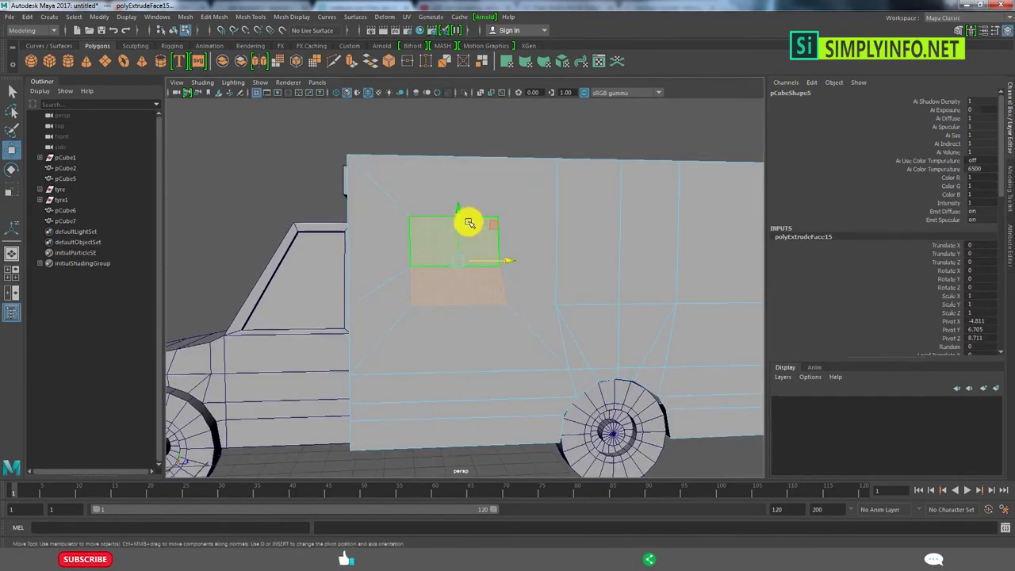
mouse_move(485, 246)
right_mouse_down("alt")
mouse_move(527, 277)
mouse_move(546, 227)
right_mouse_up("alt")
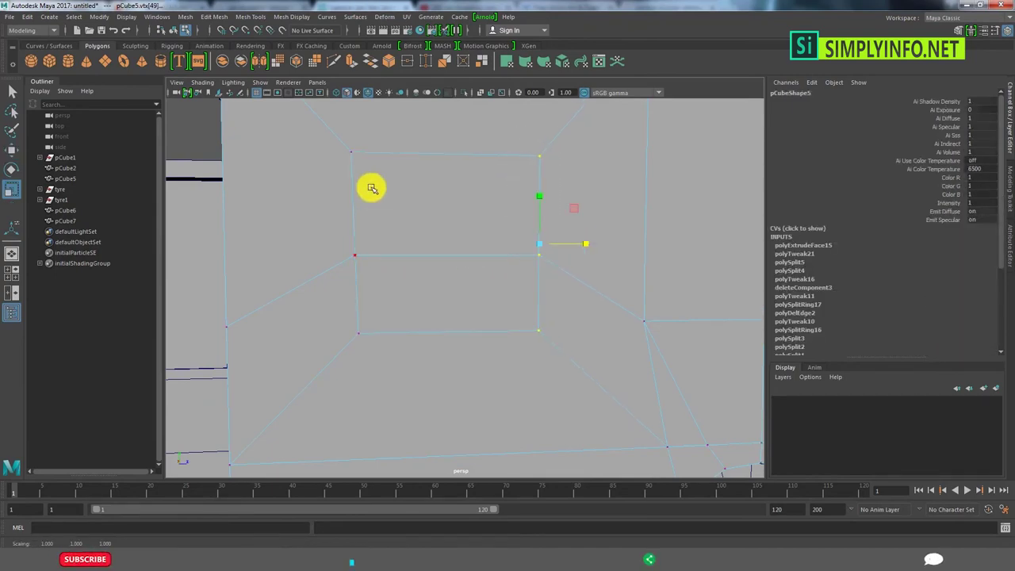
Orbit around the truck and select the cargo box's components for editing
scroll(306, 256, "down", 5)
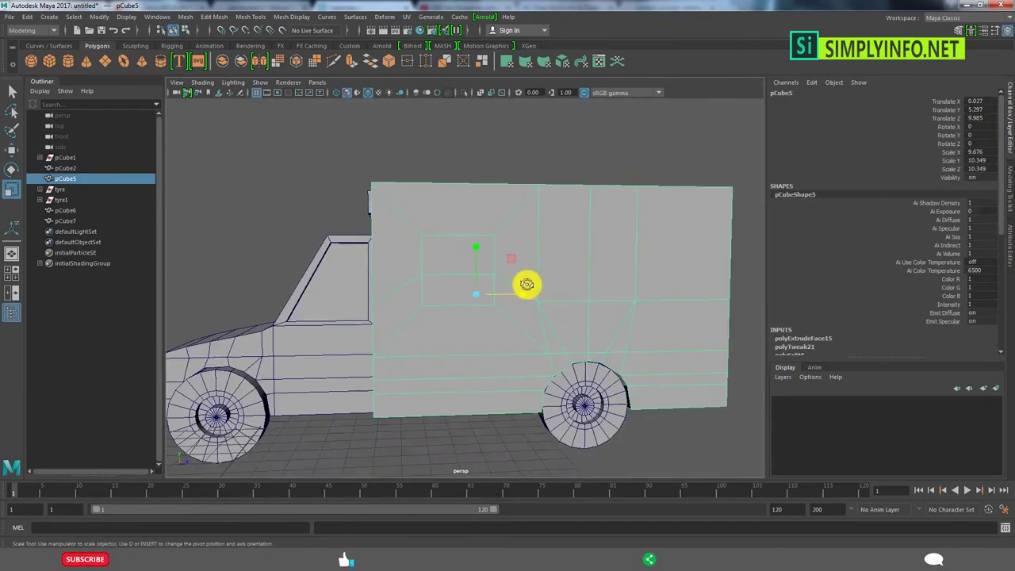
mouse_move(526, 283)
left_mouse_down("alt")
mouse_move(641, 370)
mouse_move(437, 374)
mouse_move(489, 359)
mouse_move(510, 385)
mouse_move(402, 260)
left_mouse_up("alt")
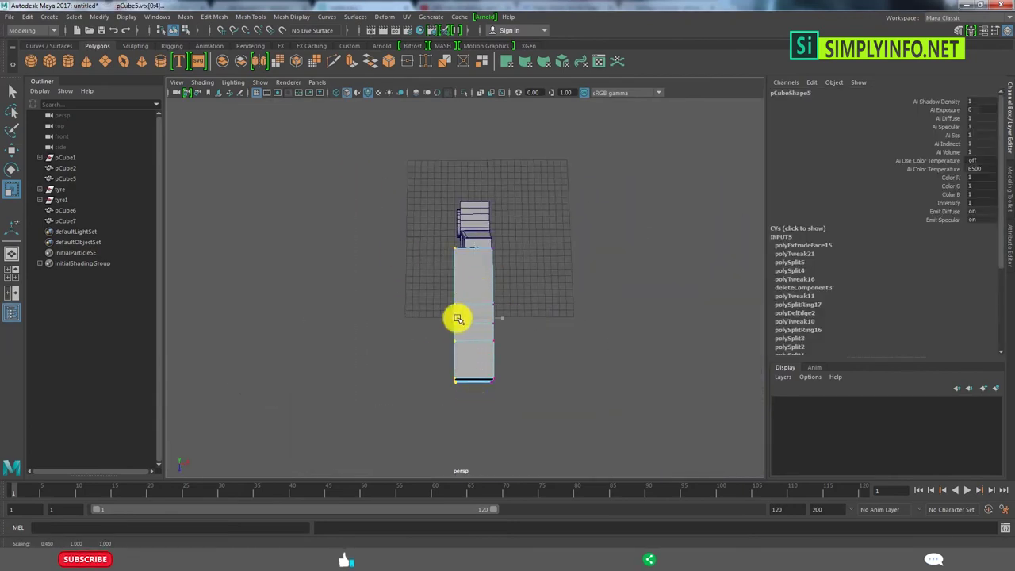
mouse_move(459, 319)
left_mouse_down("alt")
mouse_move(595, 235)
mouse_move(510, 294)
mouse_move(494, 276)
mouse_move(503, 274)
left_mouse_up("alt")
left_click(595, 236)
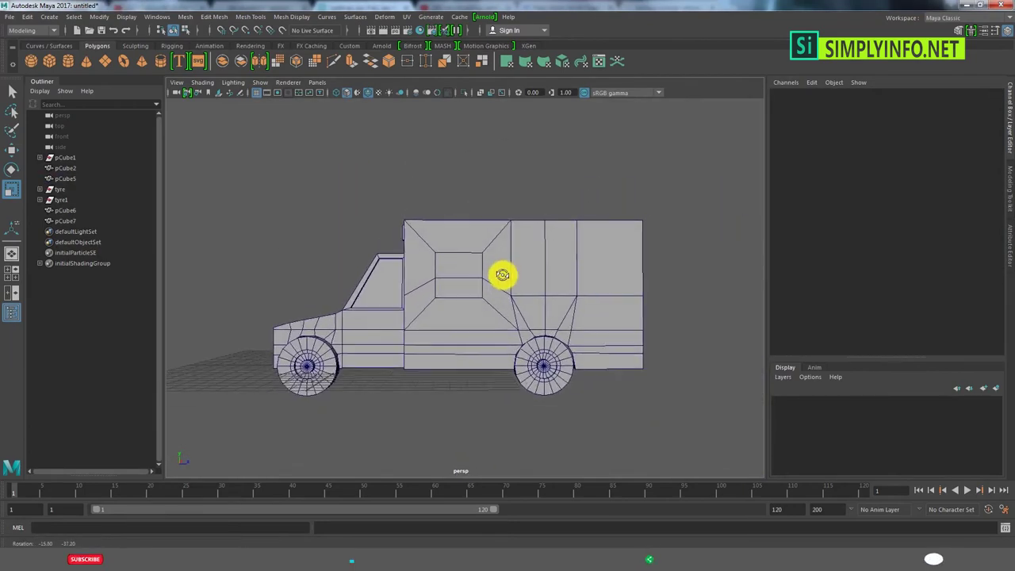
right_click_drag(503, 275, 482, 309, "alt")
left_click_drag(450, 303, 512, 301, "alt")
mouse_move(683, 369)
left_mouse_down("alt")
mouse_move(589, 352)
mouse_move(634, 340)
mouse_move(499, 312)
mouse_move(427, 280)
left_mouse_up("alt")
left_click(426, 280)
left_click(426, 279)
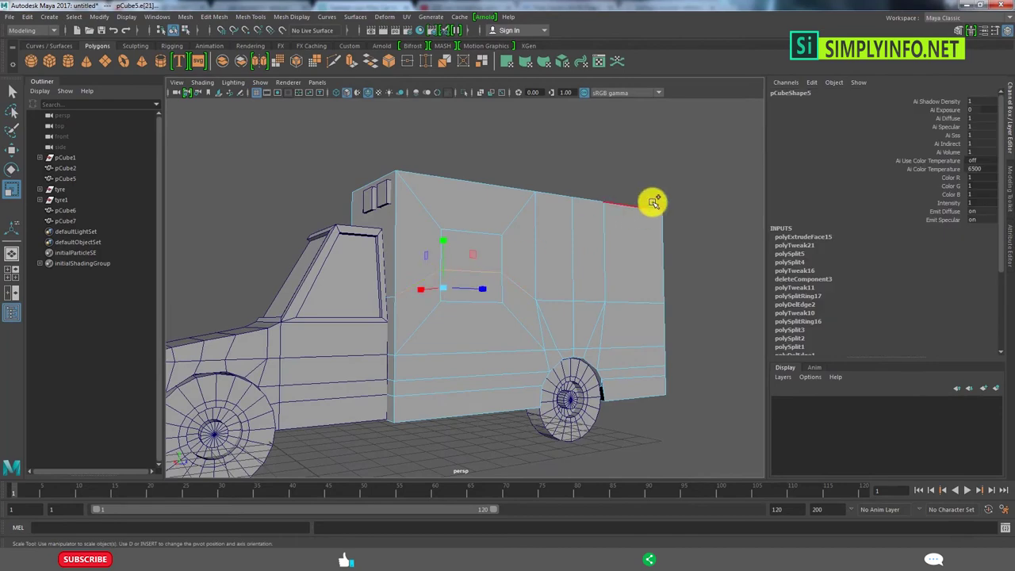
right_click(652, 199, "shift")
Select the inset panel's upper vertices and move them to square up the panel
left_click_drag(648, 203, 584, 270, "alt")
left_click(641, 275)
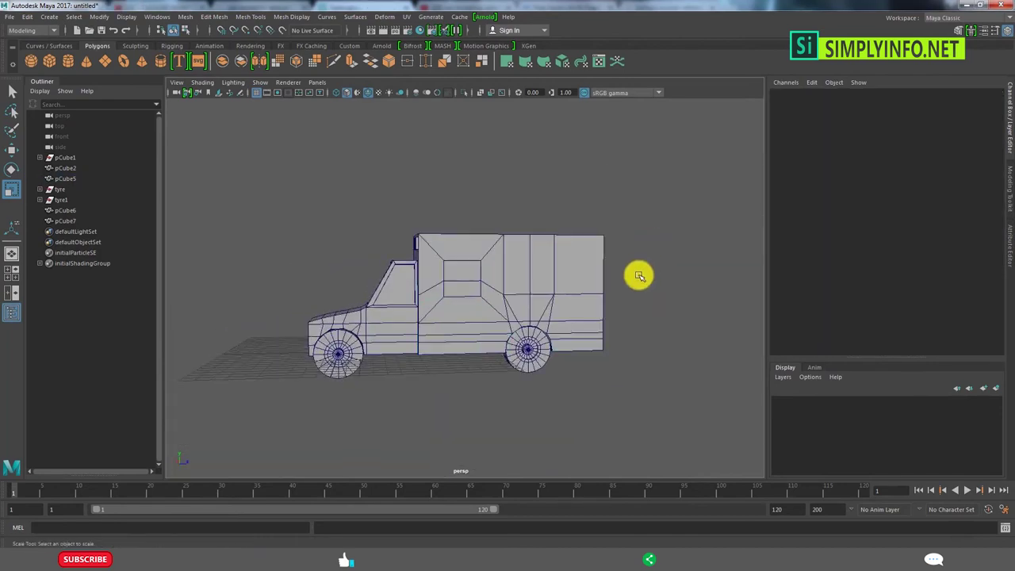
scroll(627, 286, "up", 3)
scroll(611, 301, "down", 1)
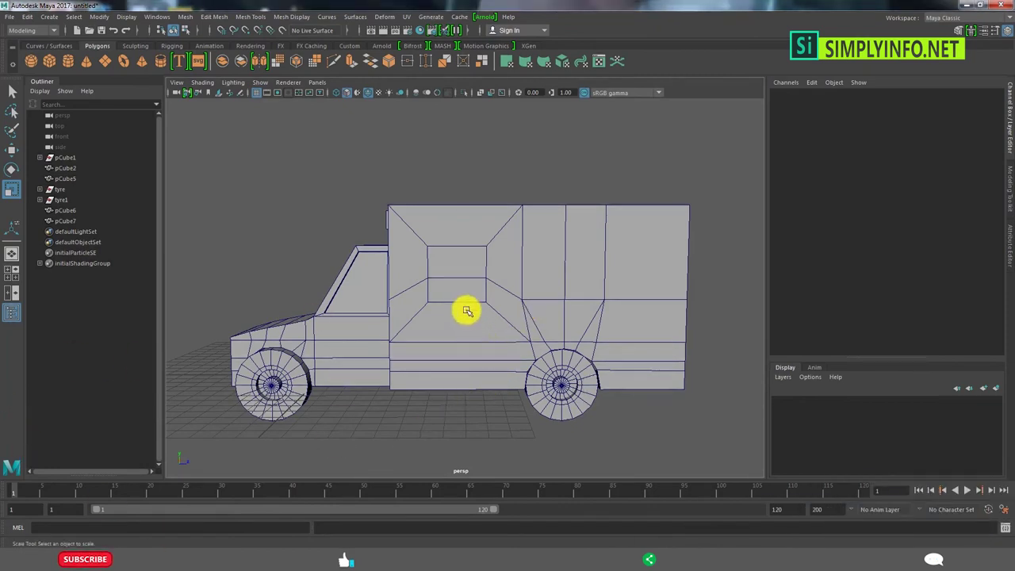
right_click_drag(466, 311, 457, 281)
left_click_drag(439, 251, 476, 238)
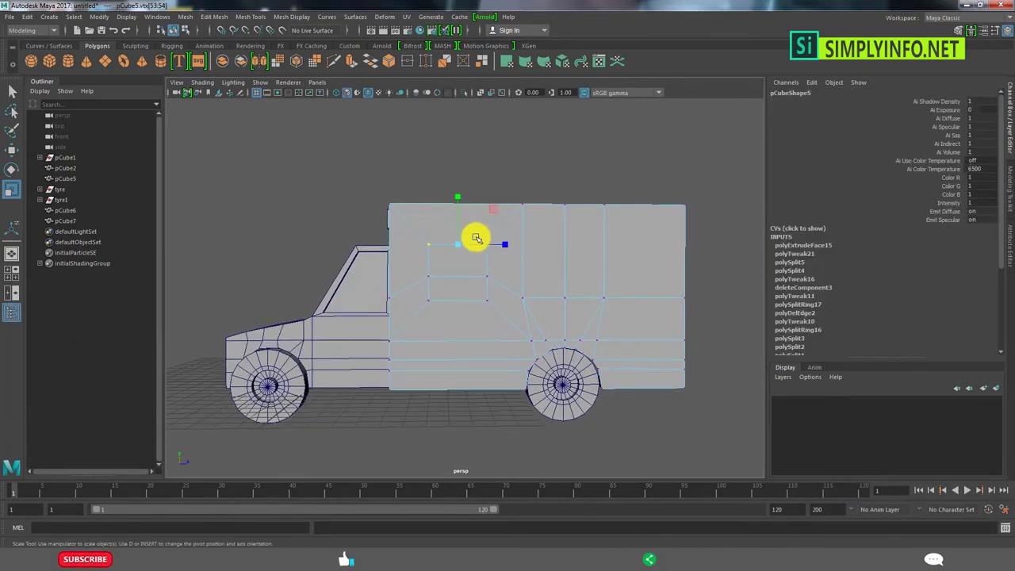
key("w")
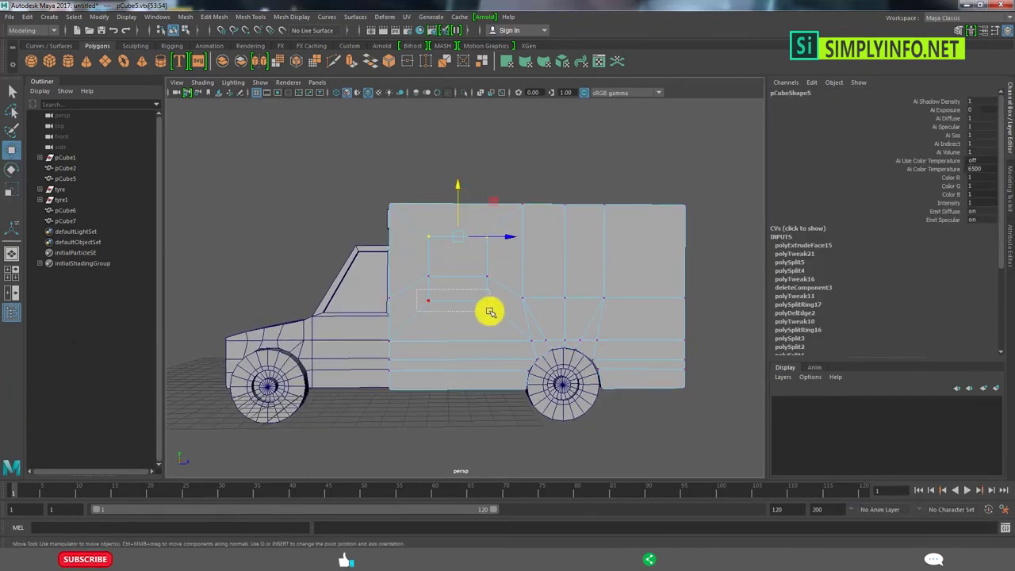
Extrude a panel face on the cargo box side once more
mouse_move(464, 399)
left_mouse_down("alt")
mouse_move(616, 415)
mouse_move(478, 398)
mouse_move(467, 287)
mouse_move(589, 219)
left_mouse_up("alt")
left_click(615, 414)
left_click(468, 287)
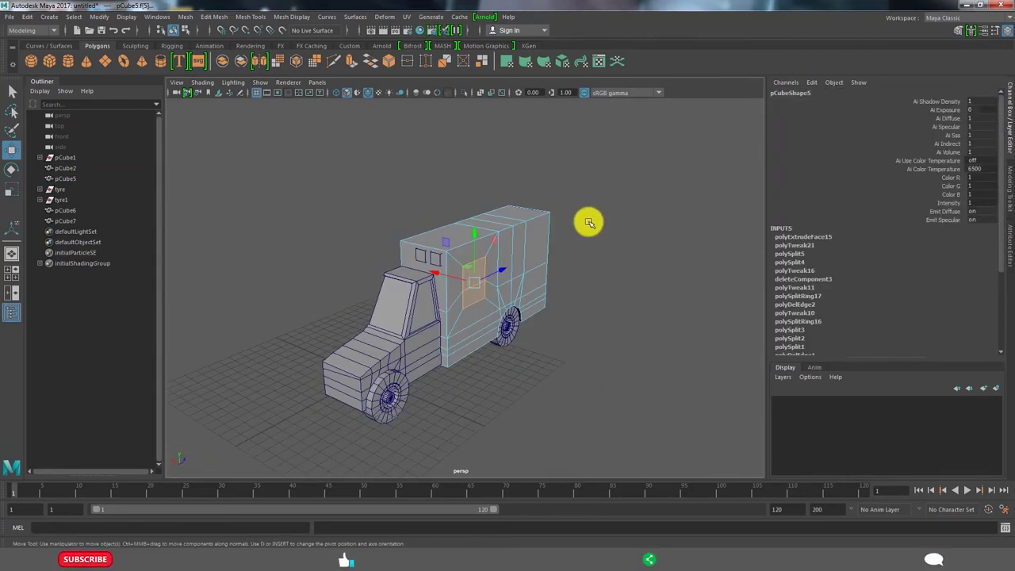
key("ctrl+e")
Select both small window blocks on top of the truck
scroll(487, 294, "up", 3)
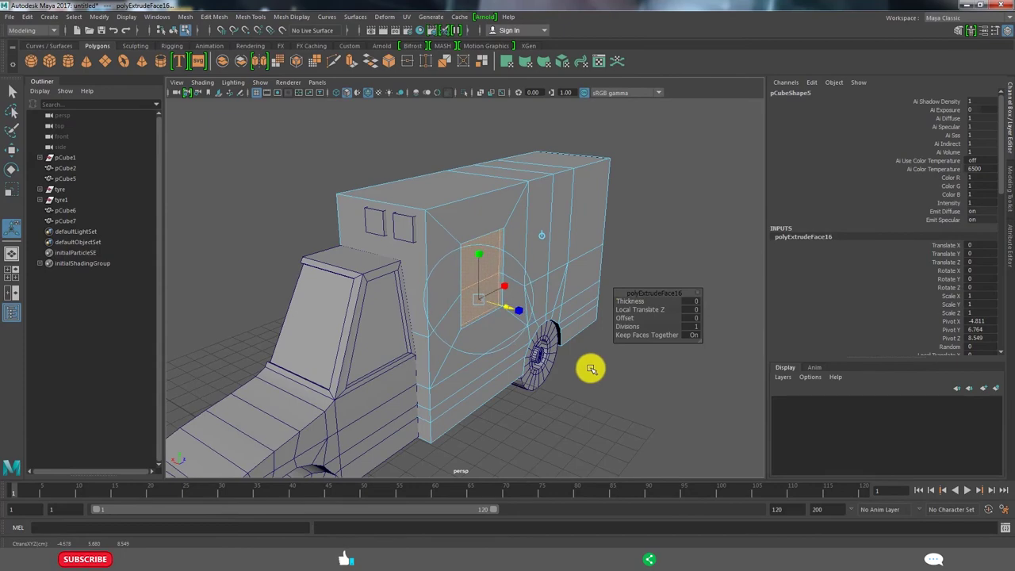
mouse_move(590, 369)
left_mouse_down("alt")
mouse_move(640, 297)
mouse_move(534, 373)
left_mouse_up("alt")
left_click(640, 297)
mouse_move(535, 373)
right_mouse_down("alt")
mouse_move(399, 151)
mouse_move(407, 248)
right_mouse_up("alt")
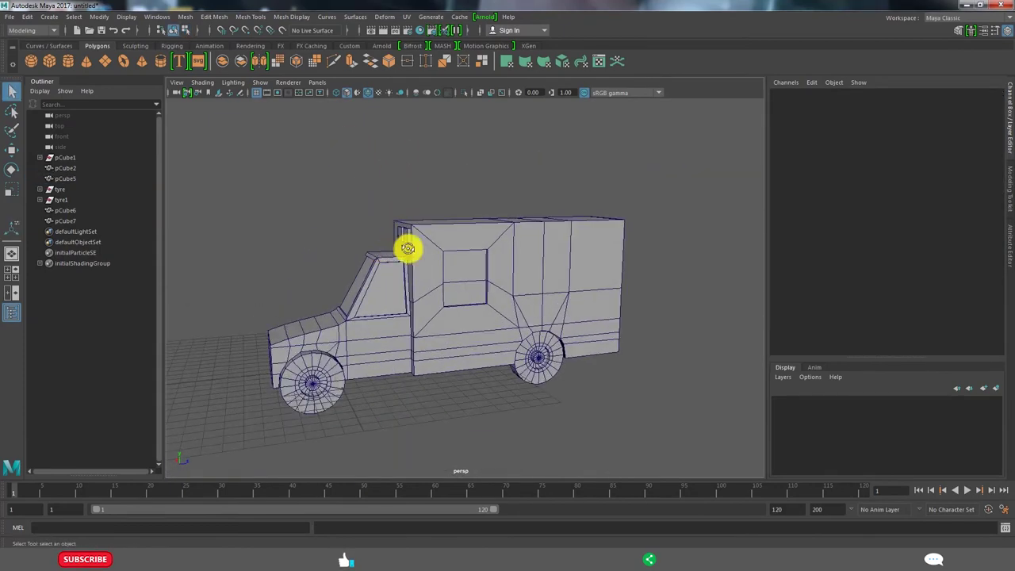
left_click(400, 238)
left_click(570, 306, "shift")
Move the two window blocks back to the cargo box's rear
key("w")
right_click_drag(570, 294, 471, 262, "alt")
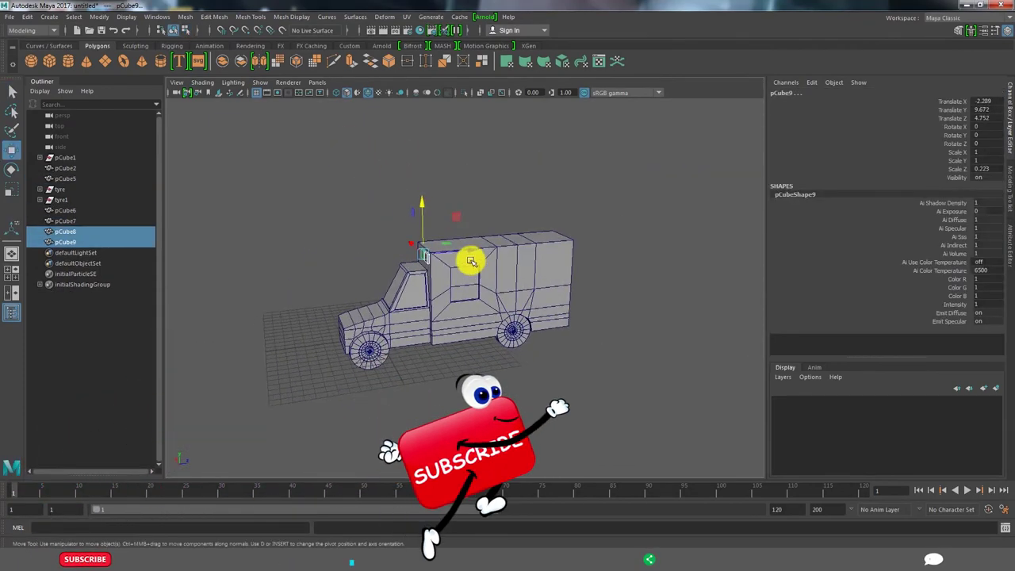
mouse_move(471, 262)
left_mouse_down()
mouse_move(600, 256)
mouse_move(493, 249)
left_mouse_up()
mouse_move(494, 249)
right_mouse_down("alt")
mouse_move(487, 193)
mouse_move(522, 204)
right_mouse_up("alt")
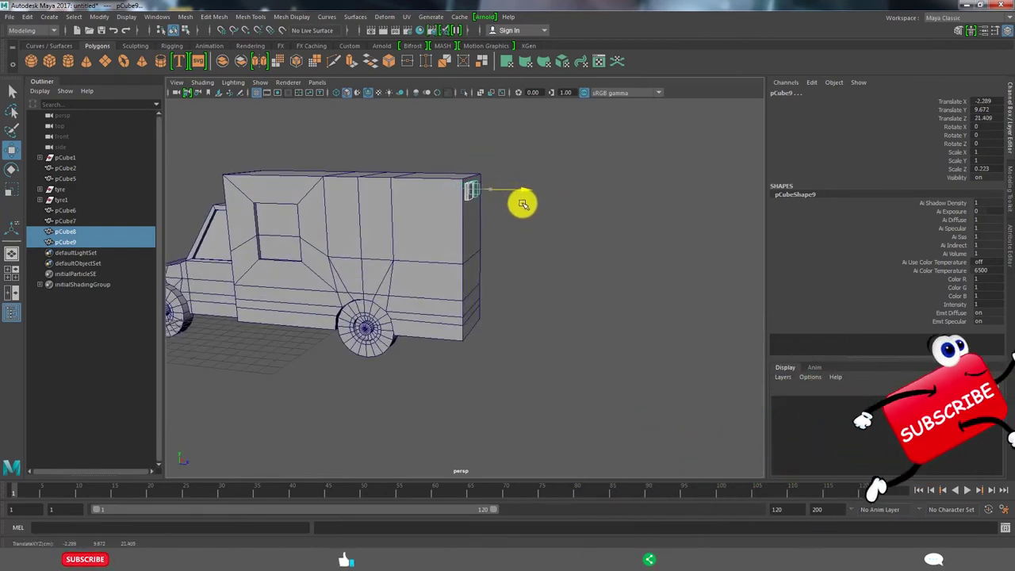
mouse_move(523, 204)
left_mouse_down()
mouse_move(494, 243)
mouse_move(503, 240)
left_mouse_up()
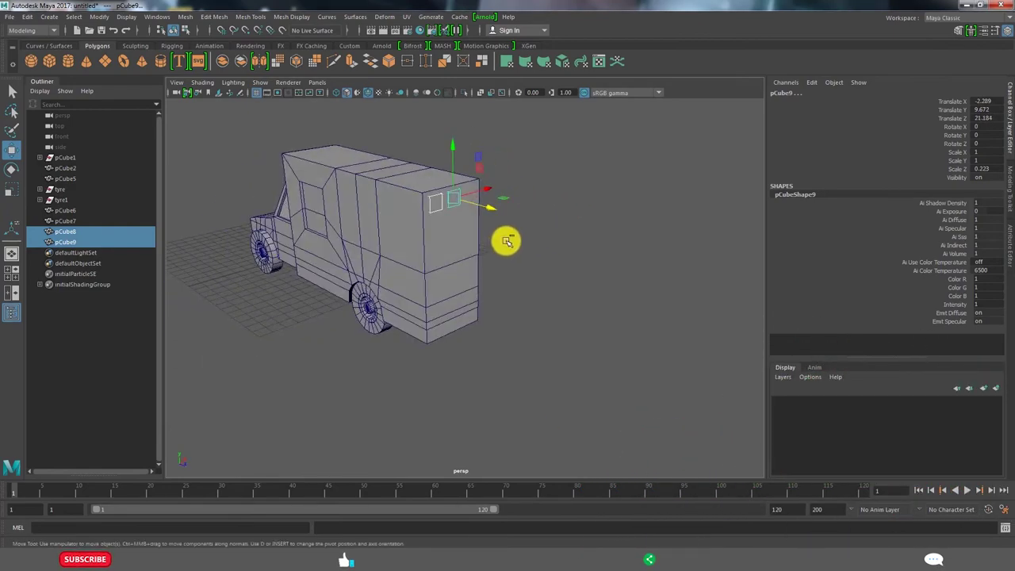
Duplicate the two window blocks and rotate the copies 90° around Y
key("ctrl+d")
mouse_move(496, 190)
left_mouse_down()
mouse_move(429, 236)
mouse_move(465, 249)
left_mouse_up()
key("e")
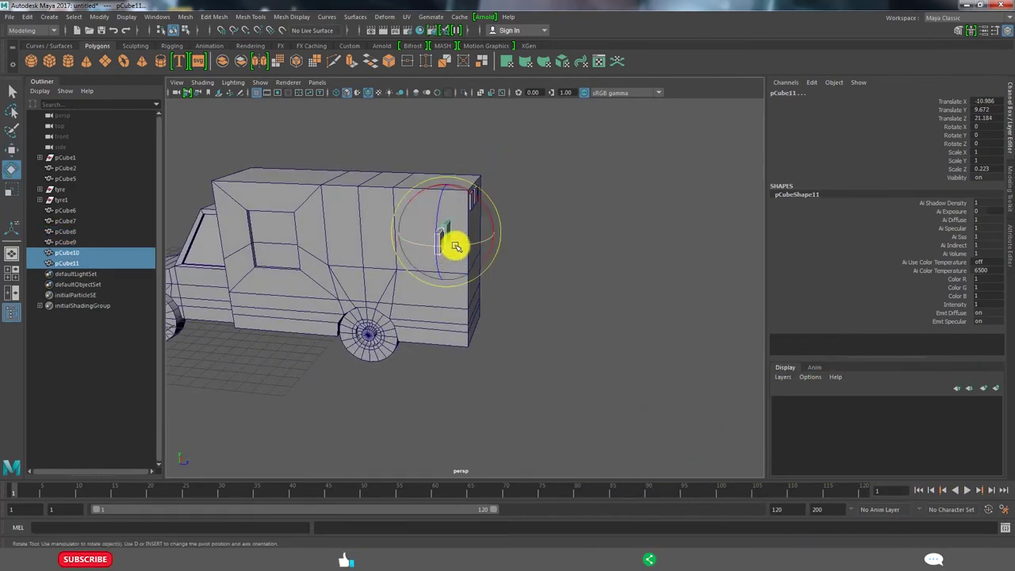
middle_click_drag(626, 279, 608, 287)
type("90")
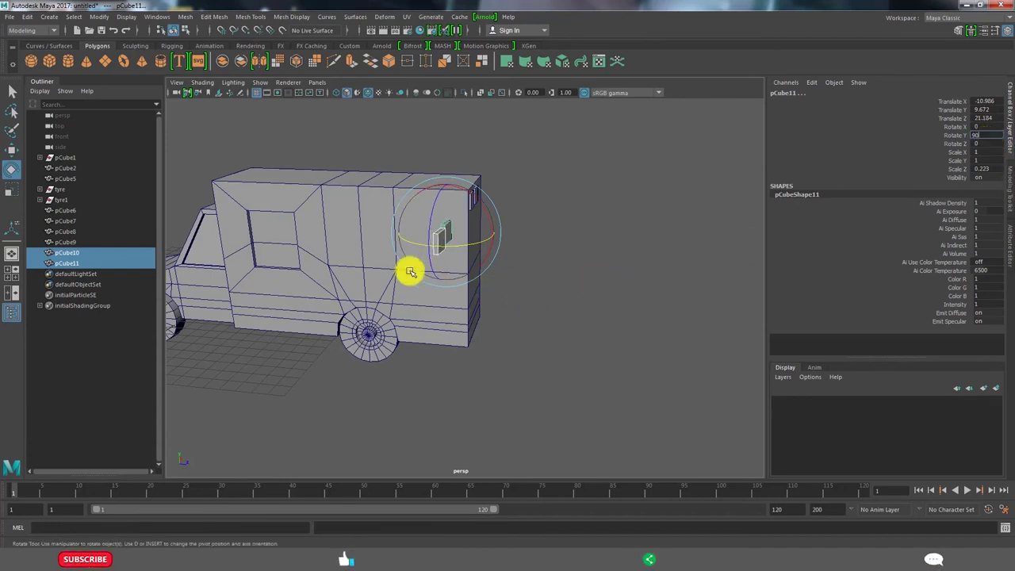
key("Return")
Move one rotated block forward onto the cargo box's upper side
mouse_move(531, 306)
left_mouse_down("alt")
mouse_move(533, 326)
mouse_move(462, 295)
left_mouse_up("alt")
left_click(449, 344)
left_click(475, 333)
key("w")
middle_click_drag(331, 211, 348, 212)
mouse_move(348, 213)
left_mouse_down("alt")
mouse_move(363, 240)
mouse_move(593, 181)
left_mouse_up("alt")
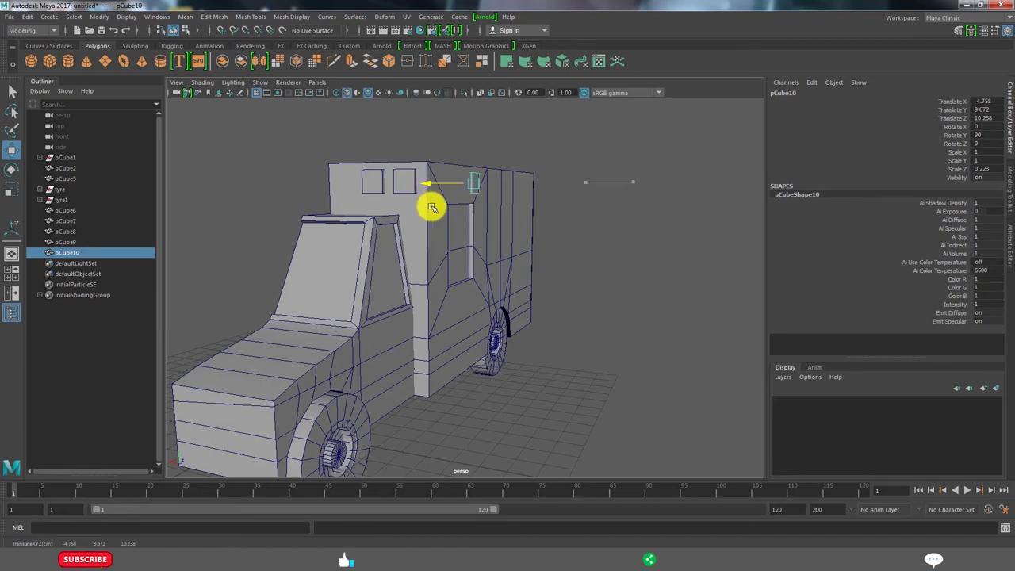
left_click_drag(432, 207, 394, 210, "alt")
left_click_drag(343, 230, 399, 246, "alt")
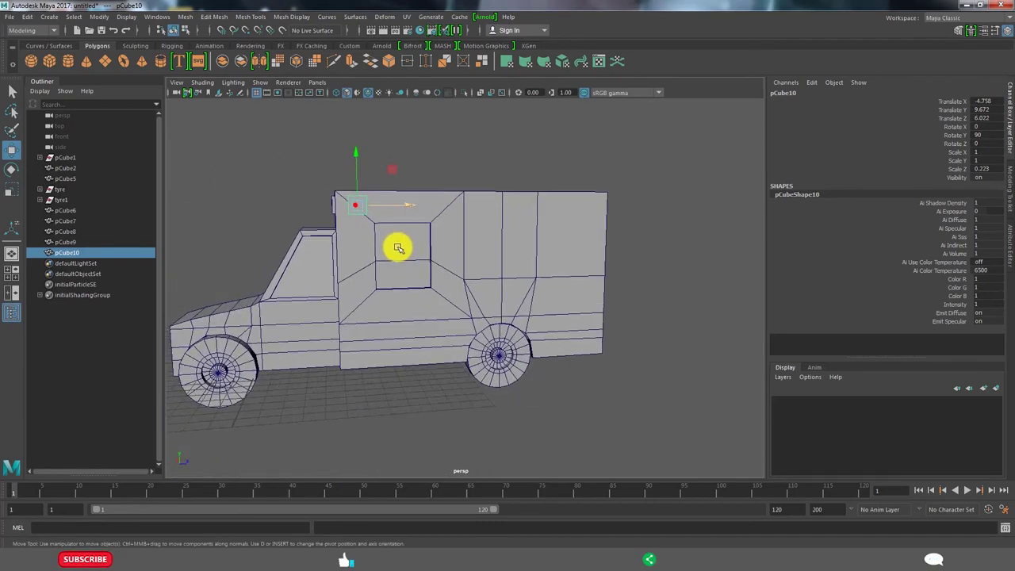
right_click_drag(399, 247, 436, 262, "alt")
left_click_drag(435, 262, 501, 349, "alt")
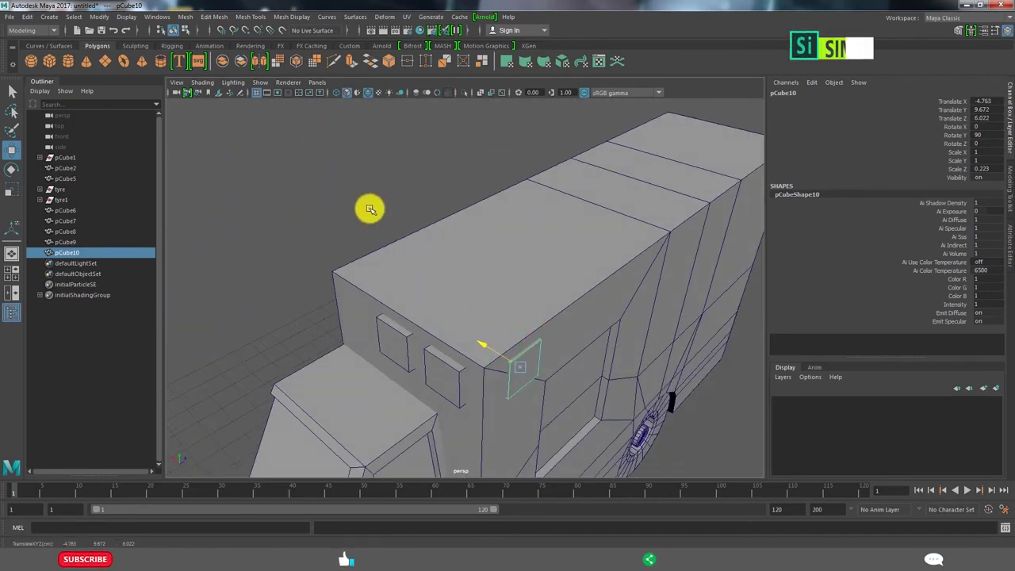
middle_click_drag(371, 209, 374, 212)
Duplicate the side window block and place the copy beside it
left_click_drag(372, 212, 447, 265, "alt")
right_click_drag(446, 265, 407, 256, "alt")
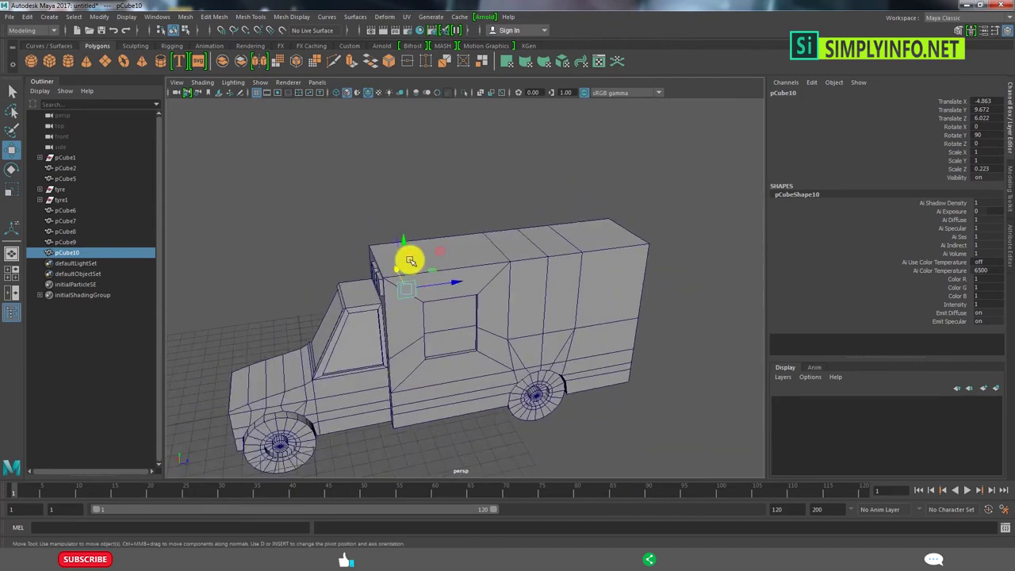
left_click_drag(408, 257, 425, 262, "alt")
key("ctrl+d")
middle_click_drag(425, 264, 449, 259)
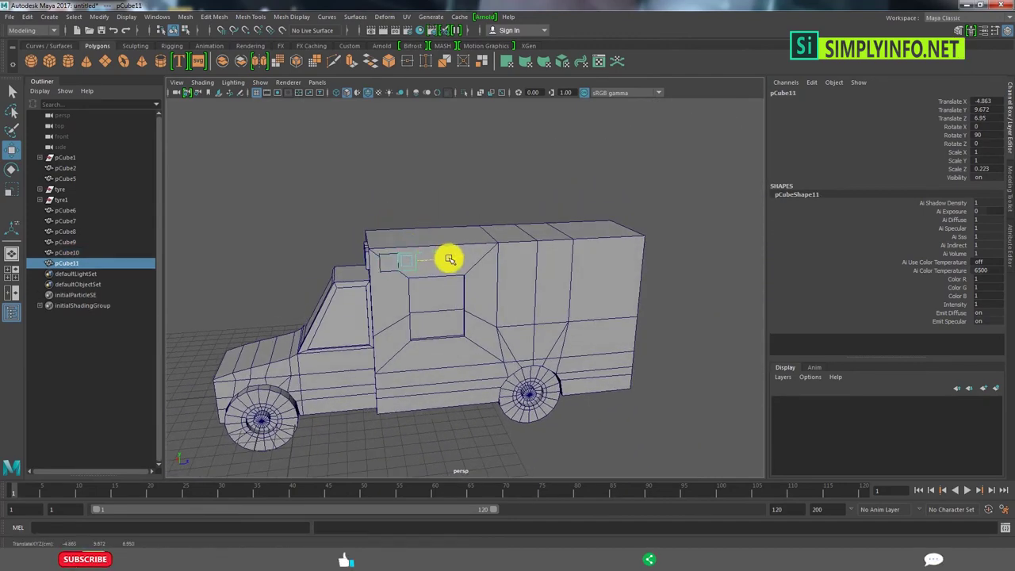
left_click(442, 233)
Select the side window blocks and duplicate both
scroll(444, 245, "down", 5)
mouse_move(446, 261)
left_mouse_down("alt")
mouse_move(550, 264)
mouse_move(434, 272)
left_mouse_up("alt")
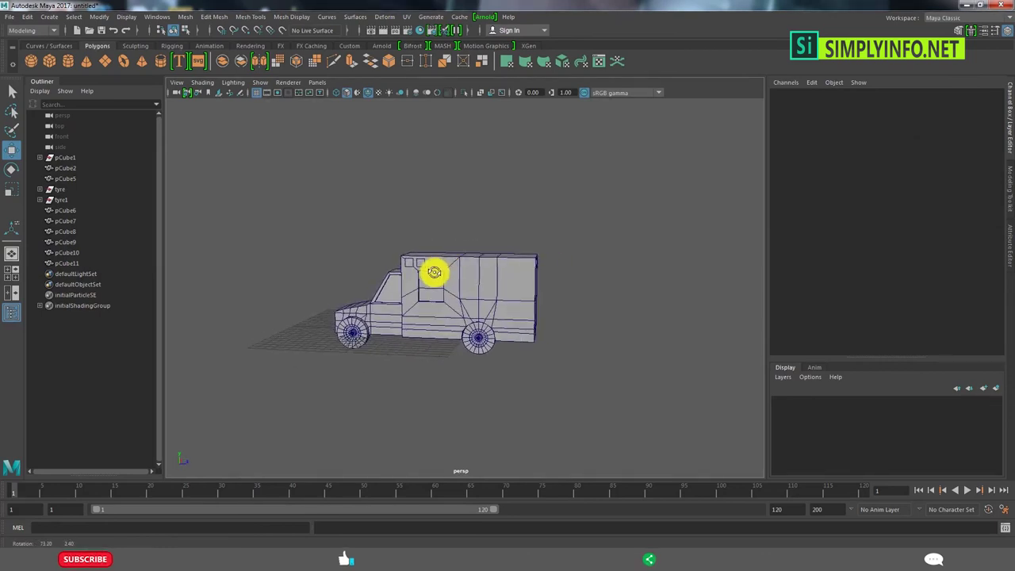
scroll(421, 260, "up", 2)
left_click(397, 260)
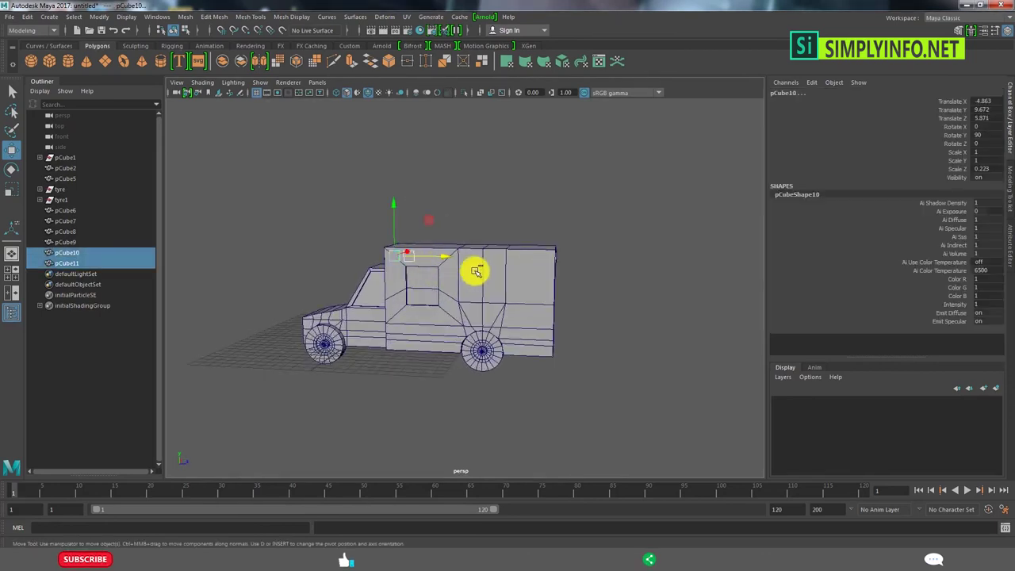
key("ctrl+d")
left_click(550, 213)
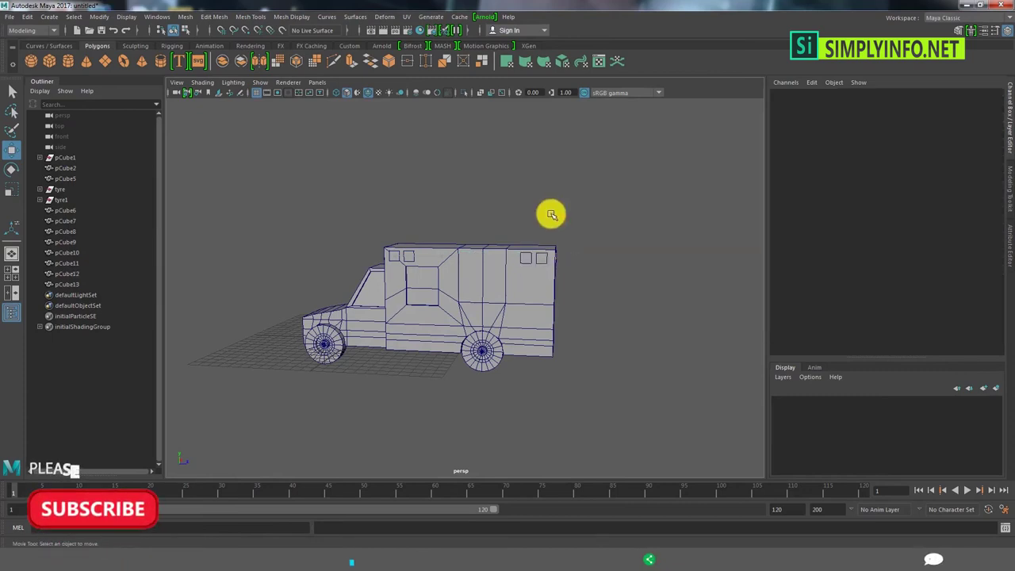
scroll(539, 246, "down", 3)
mouse_move(530, 277)
left_mouse_down("alt")
mouse_move(580, 279)
mouse_move(553, 281)
left_mouse_up("alt")
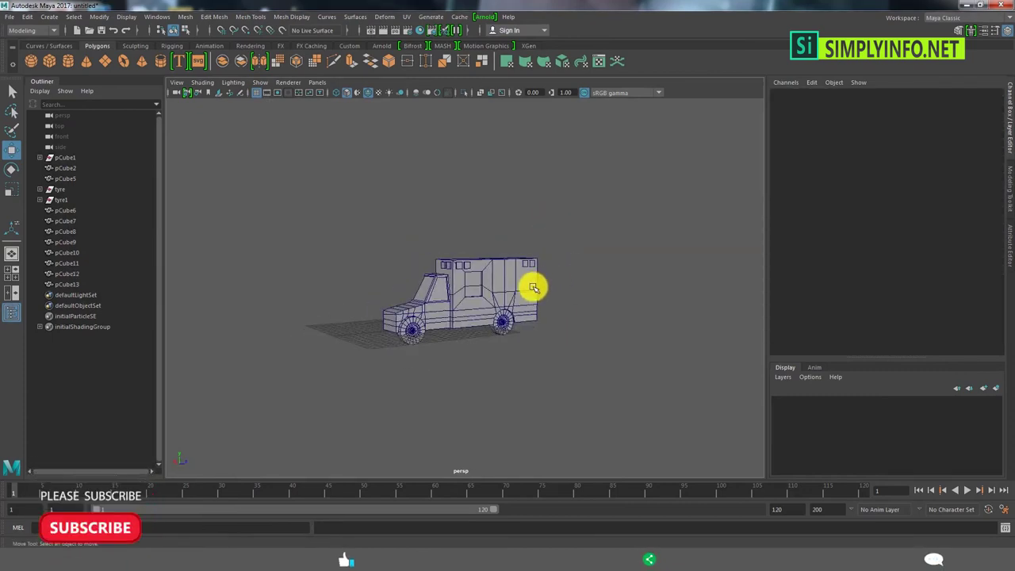
Select the cargo box's top rear corner vertex and undo its stray move
scroll(600, 253, "up", 2)
left_click(565, 234)
scroll(465, 268, "up", 3)
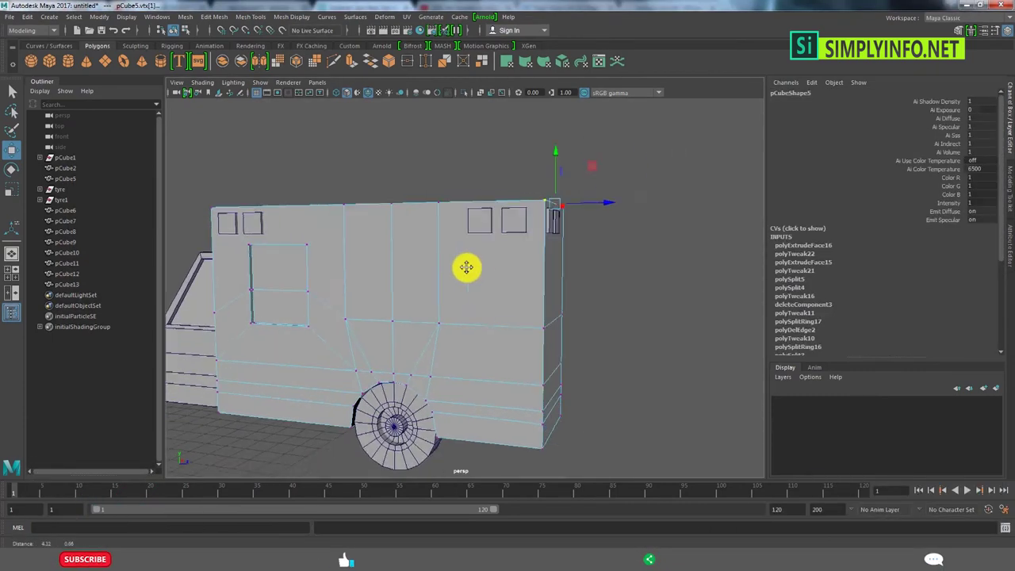
left_click_drag(562, 271, 611, 233, "alt")
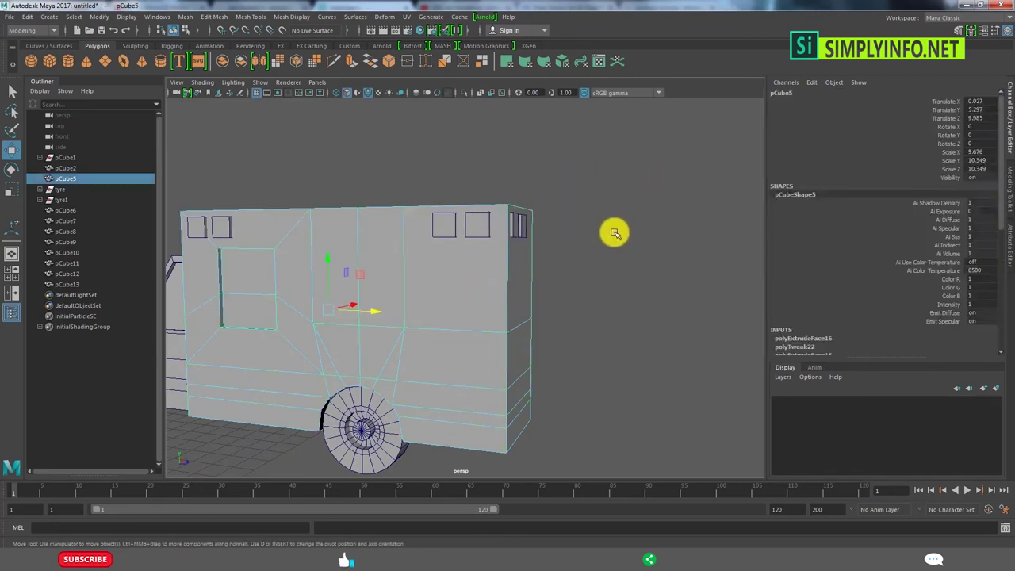
left_click(521, 260)
left_click(547, 209)
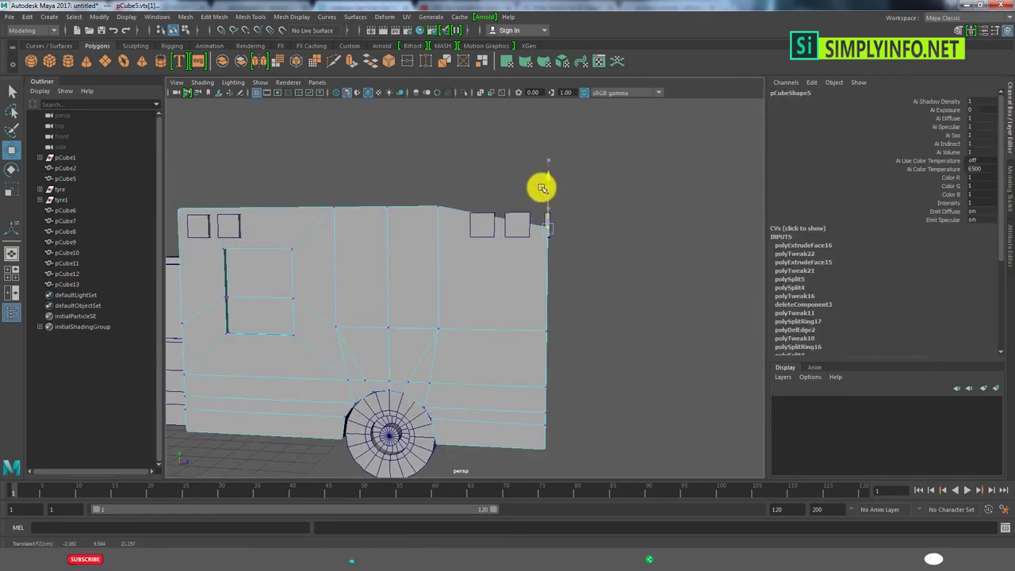
key("ctrl+z")
scroll(517, 256, "down", 2)
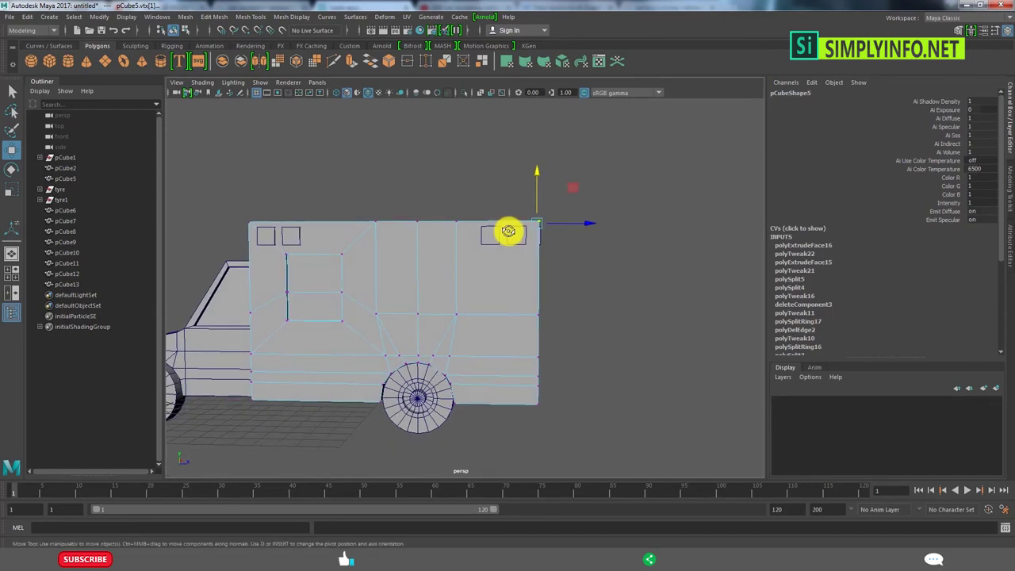
Return to the cargo box's vertices and check the roof from around the truck
mouse_move(508, 229)
left_mouse_down("alt")
mouse_move(518, 256)
mouse_move(536, 201)
left_mouse_up("alt")
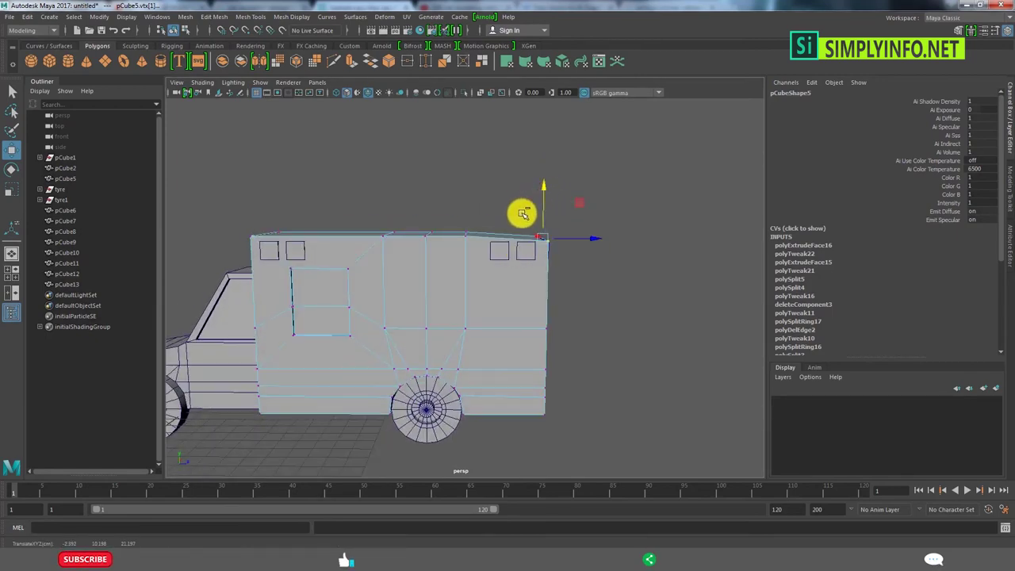
mouse_move(616, 326)
left_mouse_down("alt")
mouse_move(426, 280)
mouse_move(582, 270)
mouse_move(507, 320)
mouse_move(489, 304)
left_mouse_up("alt")
key("F8")
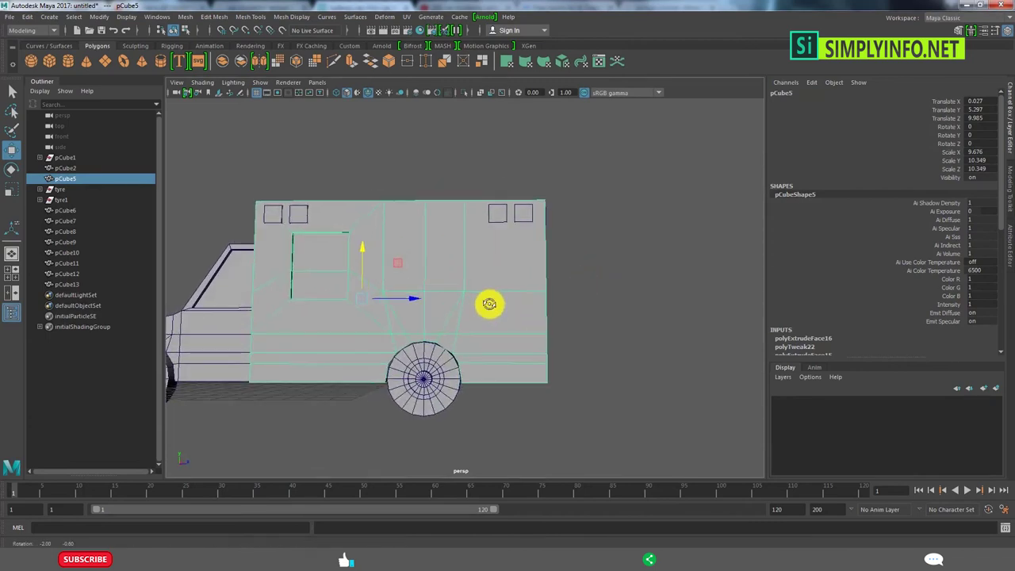
left_click_drag(512, 340, 516, 349, "alt")
key("F8")
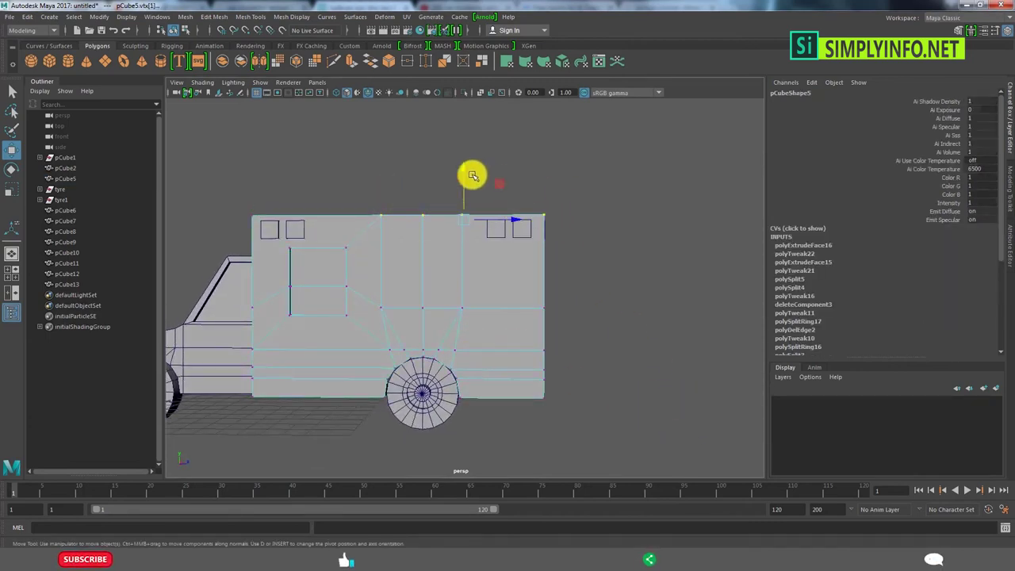
mouse_move(465, 182)
left_mouse_down("alt")
mouse_move(459, 254)
mouse_move(516, 254)
mouse_move(455, 251)
mouse_move(510, 231)
mouse_move(421, 233)
mouse_move(436, 210)
mouse_move(486, 196)
left_mouse_up("alt")
Rotate, move and scale the top vertices to level the roof line
key("e")
key("w")
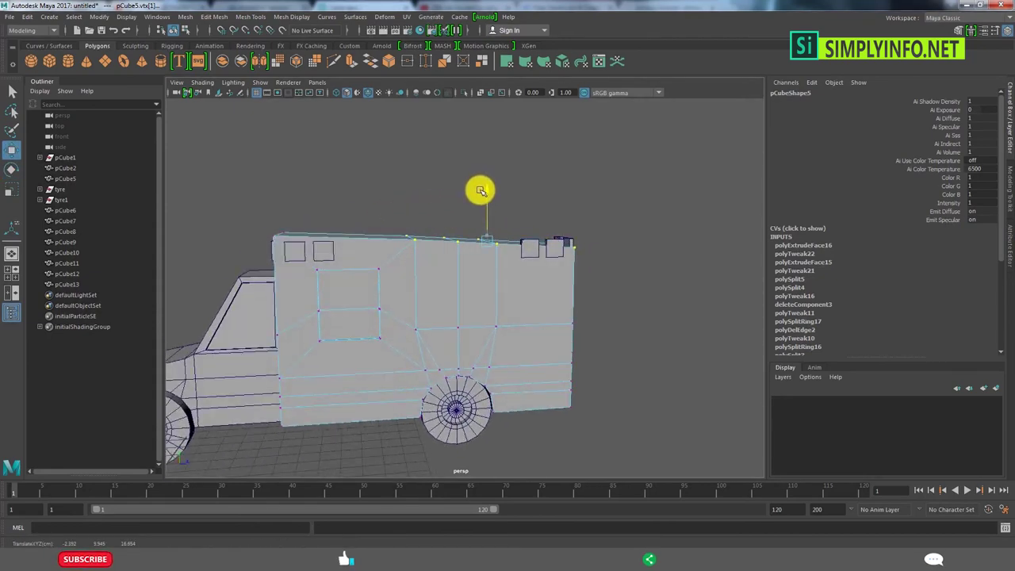
left_click_drag(435, 240, 430, 236, "alt")
key("r")
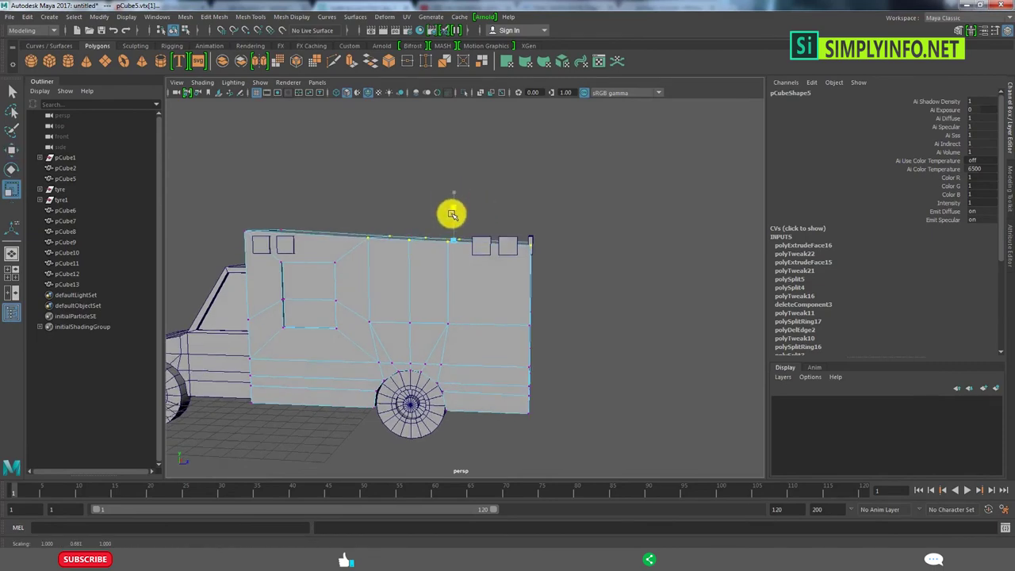
right_click_drag(452, 214, 465, 199)
mouse_move(465, 199)
left_mouse_down("alt")
mouse_move(357, 262)
mouse_move(347, 242)
mouse_move(549, 240)
mouse_move(451, 243)
mouse_move(427, 308)
mouse_move(374, 340)
mouse_move(392, 351)
mouse_move(367, 340)
mouse_move(413, 334)
left_mouse_up("alt")
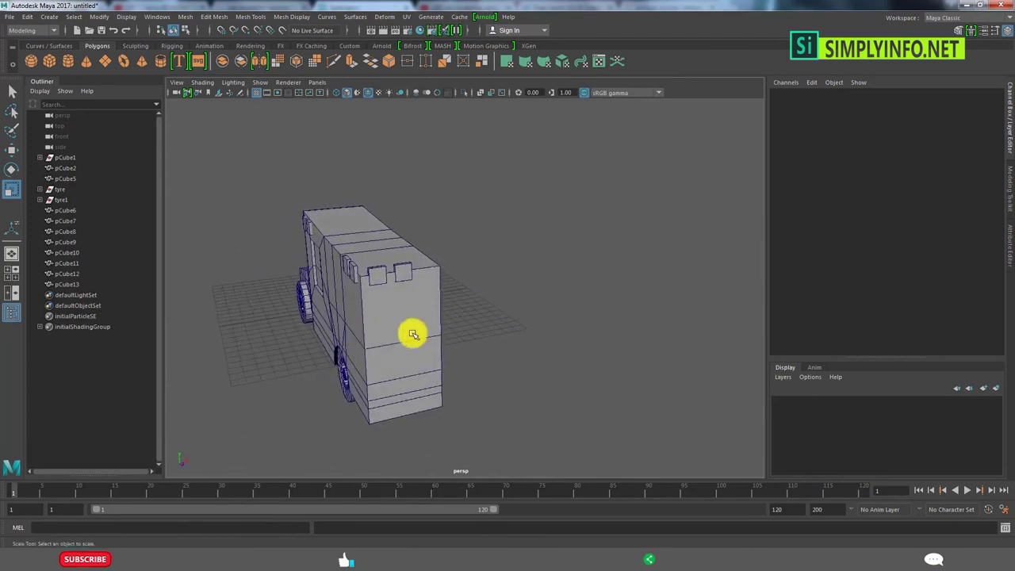
Select an edge at the back of the cargo box and move it
right_click_drag(413, 334, 363, 294)
left_click(400, 378)
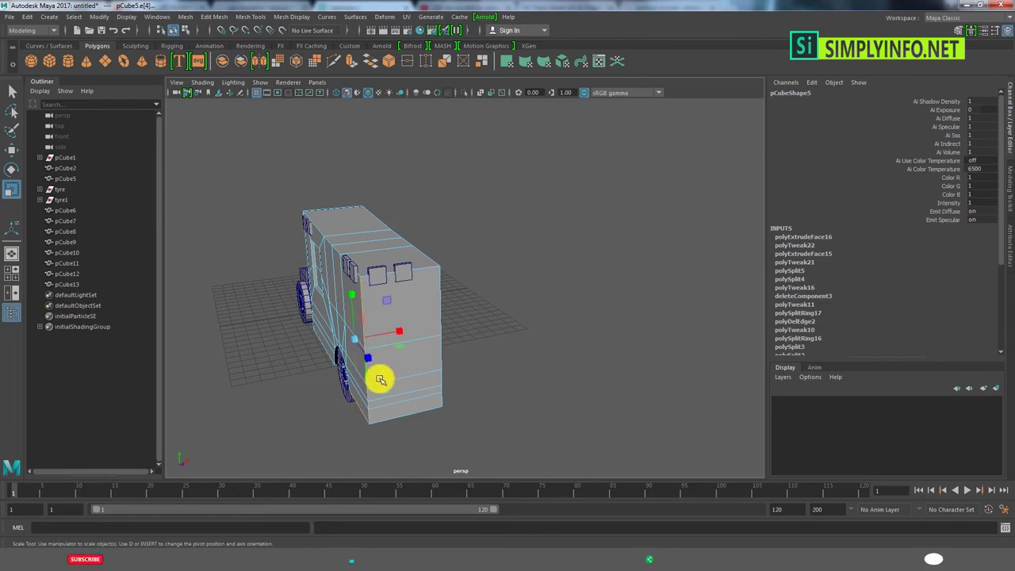
left_click_drag(341, 375, 468, 345, "alt")
left_click_drag(427, 442, 482, 407, "alt")
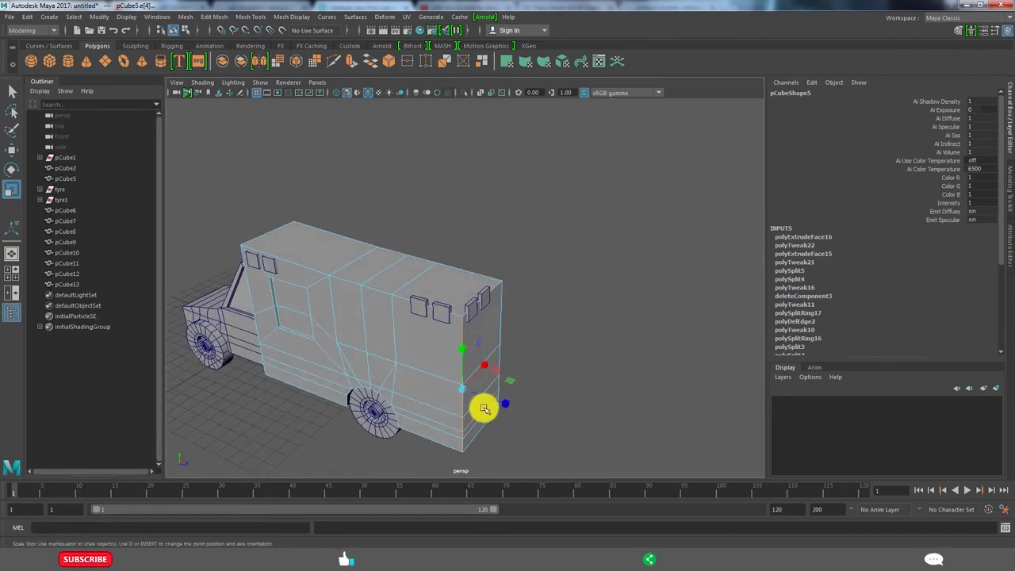
key("w")
mouse_move(489, 367)
left_mouse_down("alt")
mouse_move(532, 333)
mouse_move(444, 342)
mouse_move(563, 281)
left_mouse_up("alt")
Reselect the cargo box, undoing several stray selections
left_click(532, 333)
left_click(496, 346)
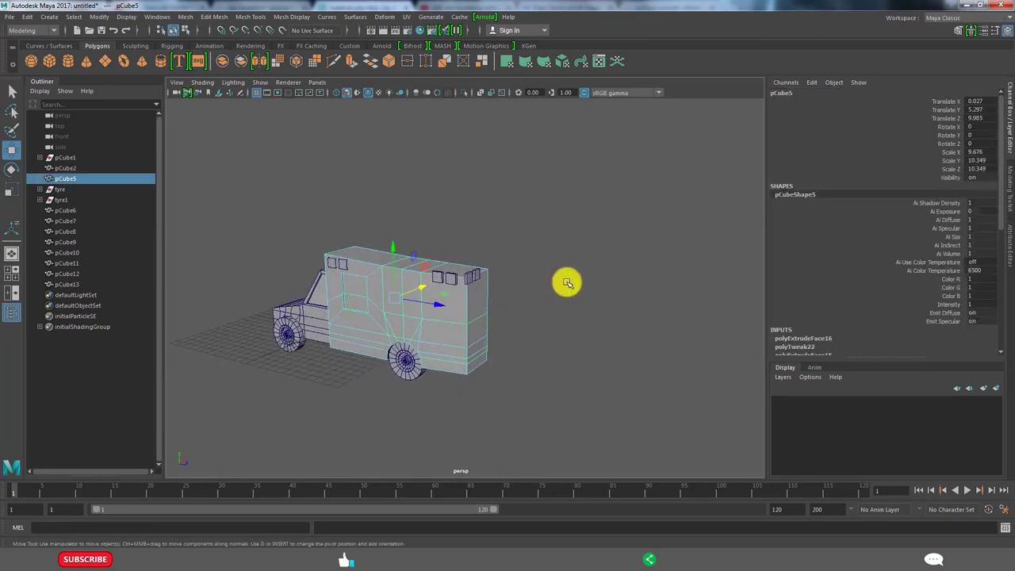
left_click(564, 281)
scroll(494, 319, "up", 5)
left_click(503, 315)
key("ctrl+z")
left_click(505, 317)
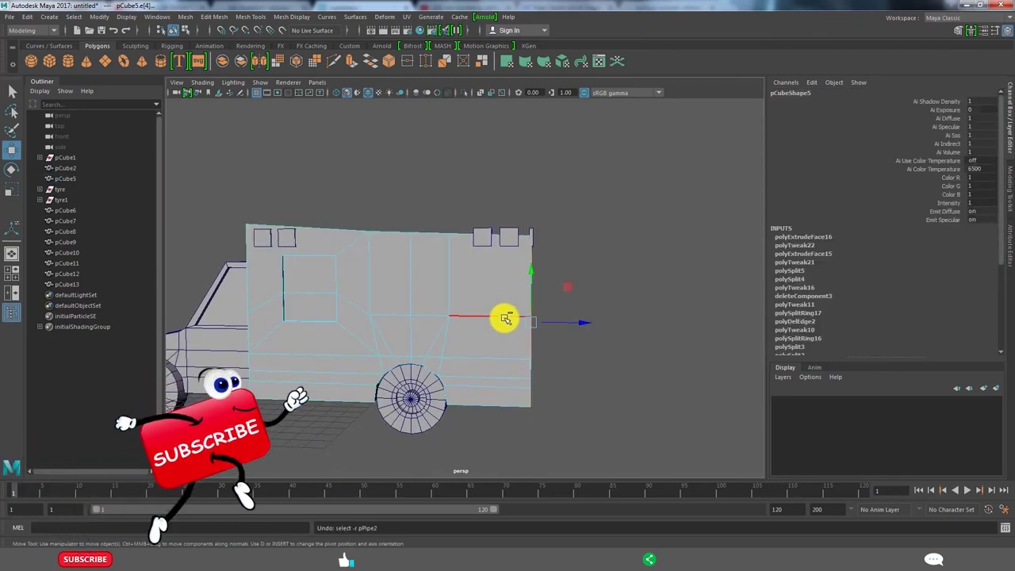
key("ctrl+z")
left_click(505, 318)
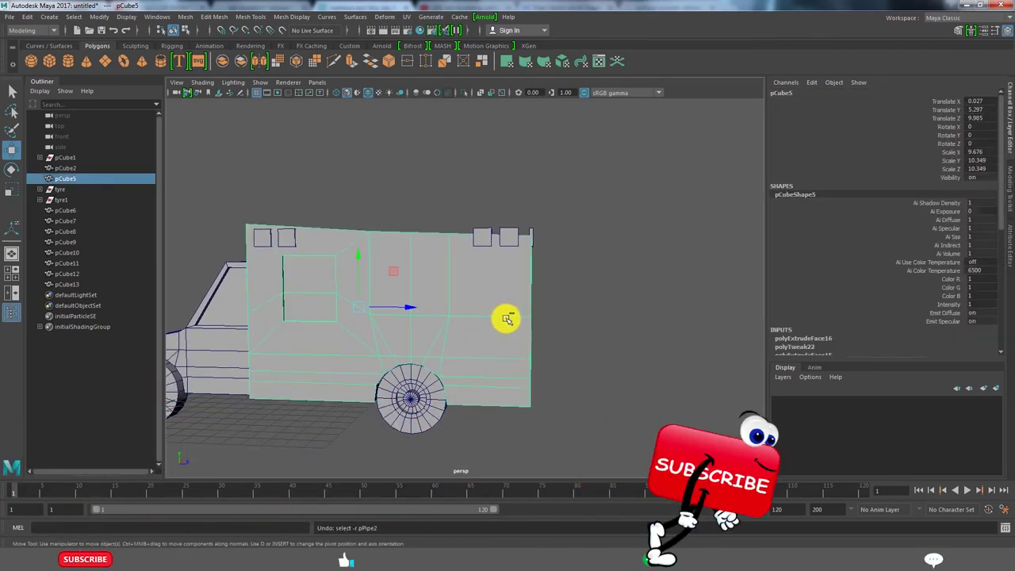
left_click_drag(503, 318, 441, 319, "alt")
key("ctrl+z")
Inspect the truck from a close side view and select a rear window block
left_click(459, 314)
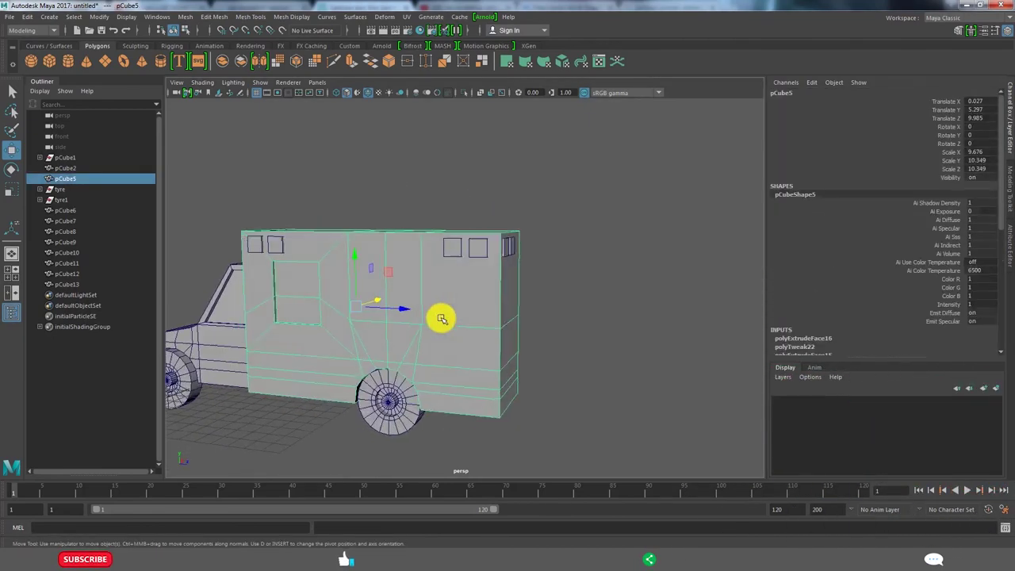
left_click(542, 328)
mouse_move(513, 329)
left_mouse_down("alt")
mouse_move(421, 344)
mouse_move(523, 324)
left_mouse_up("alt")
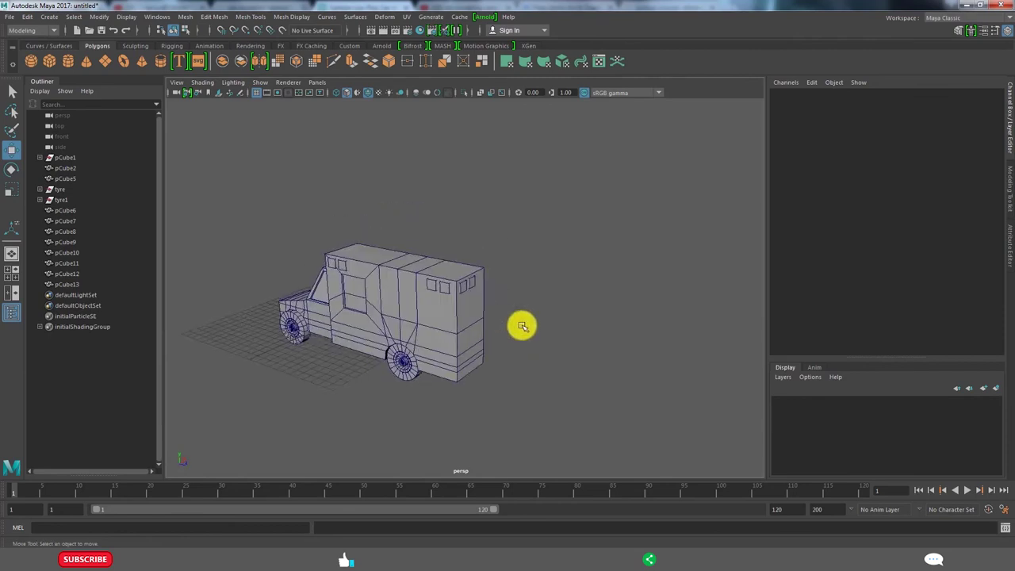
scroll(421, 302, "up", 5)
left_click(451, 285)
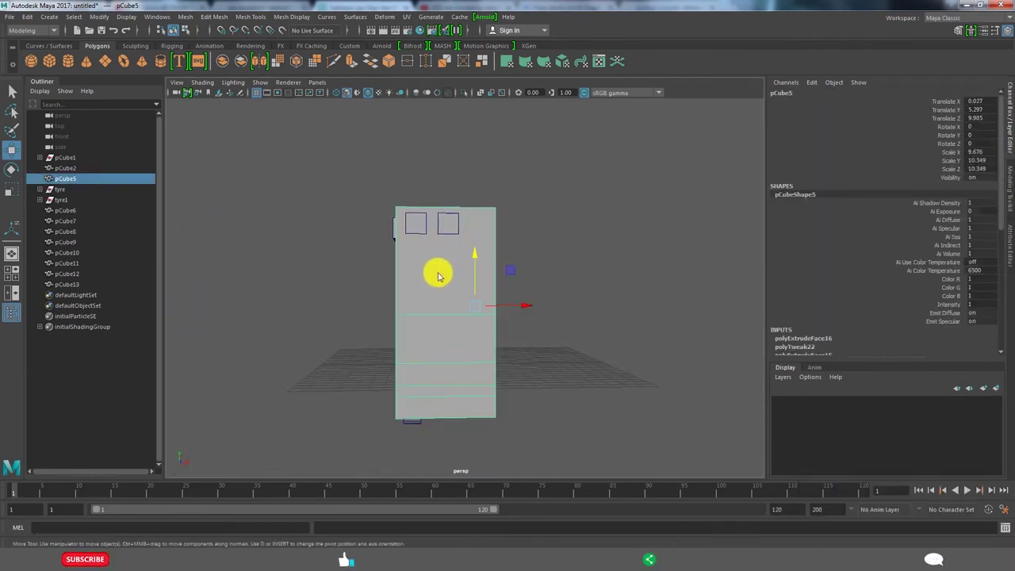
Extrude the upper rear face and scale it inward into a door inset
right_click_drag(437, 276, 458, 249)
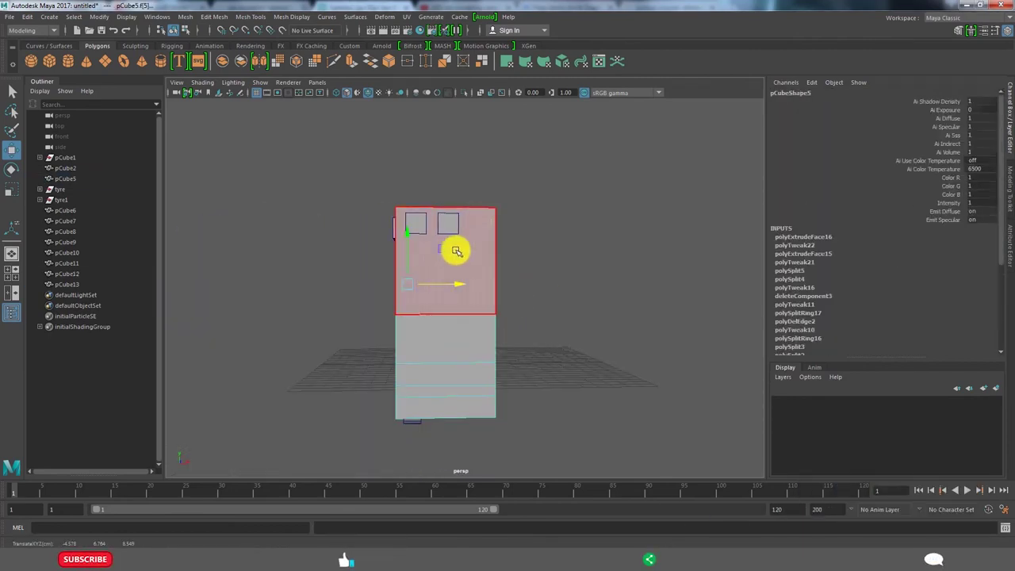
left_click(458, 248)
right_click_drag(469, 164, 469, 137, "shift")
left_click_drag(482, 301, 475, 286, "alt")
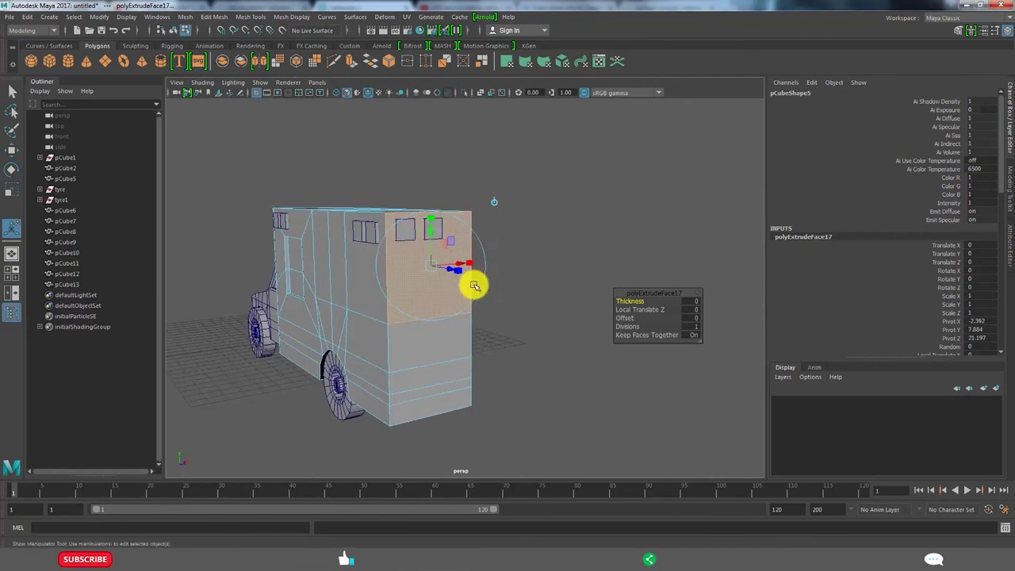
mouse_move(416, 265)
left_mouse_down("alt")
mouse_move(391, 272)
mouse_move(410, 227)
left_mouse_up("alt")
scroll(392, 253, "up", 3)
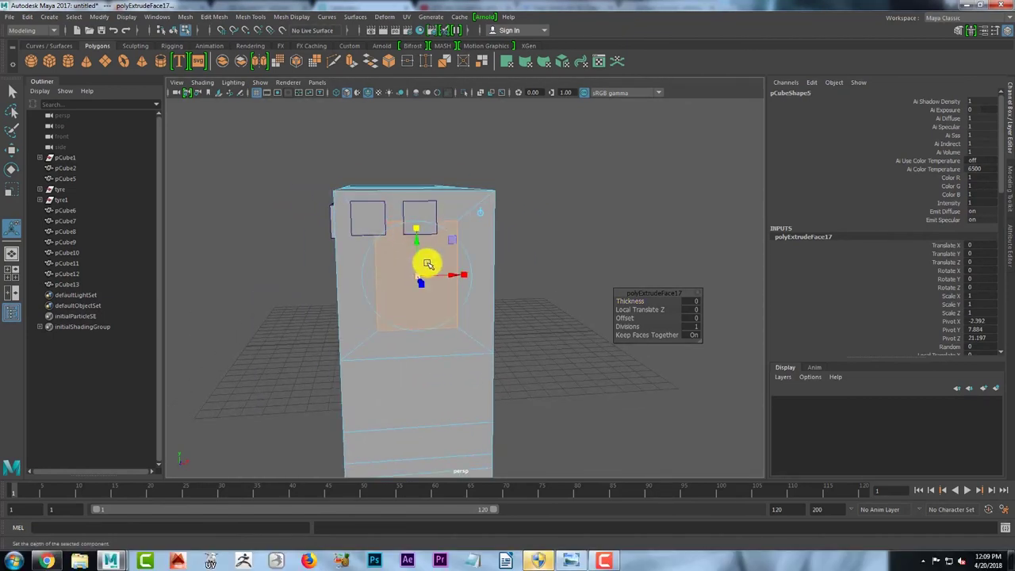
key("w")
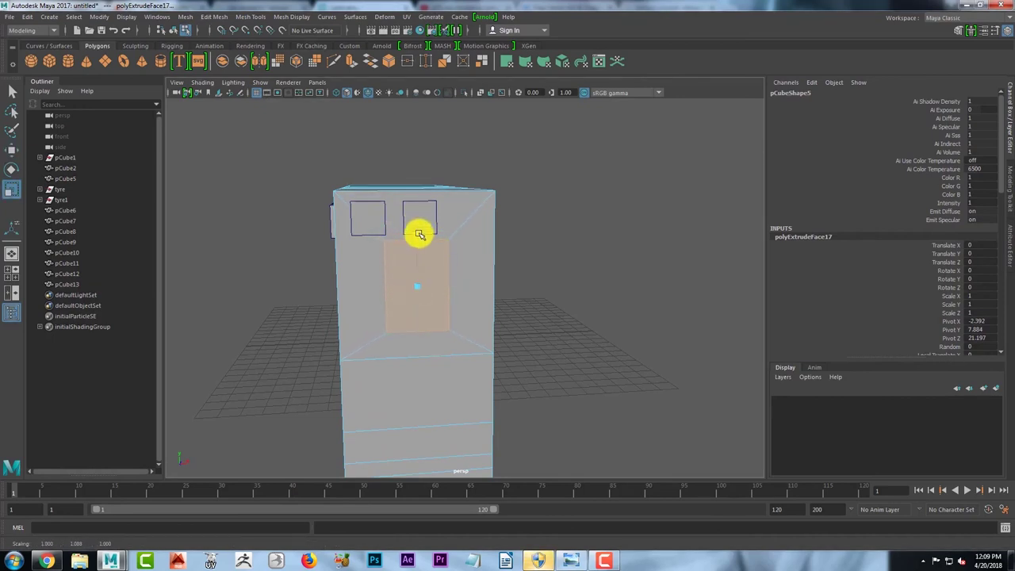
mouse_move(419, 234)
left_mouse_down("alt")
mouse_move(442, 247)
mouse_move(447, 282)
mouse_move(437, 267)
left_mouse_up("alt")
Adjust the inset face and check the van's back from several angles
key("w")
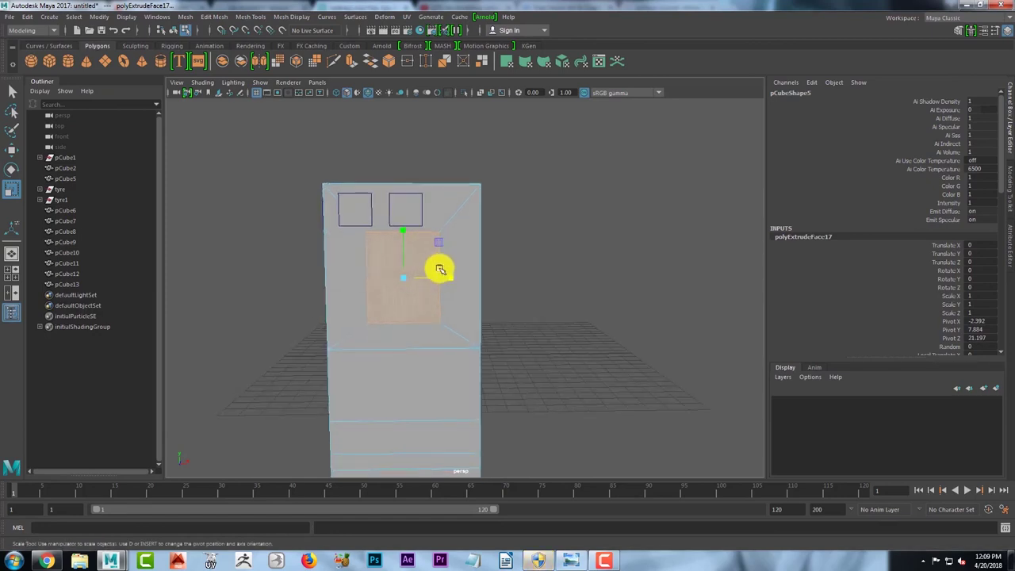
mouse_move(406, 230)
left_mouse_down("alt")
mouse_move(465, 254)
mouse_move(437, 256)
mouse_move(457, 262)
mouse_move(426, 283)
left_mouse_up("alt")
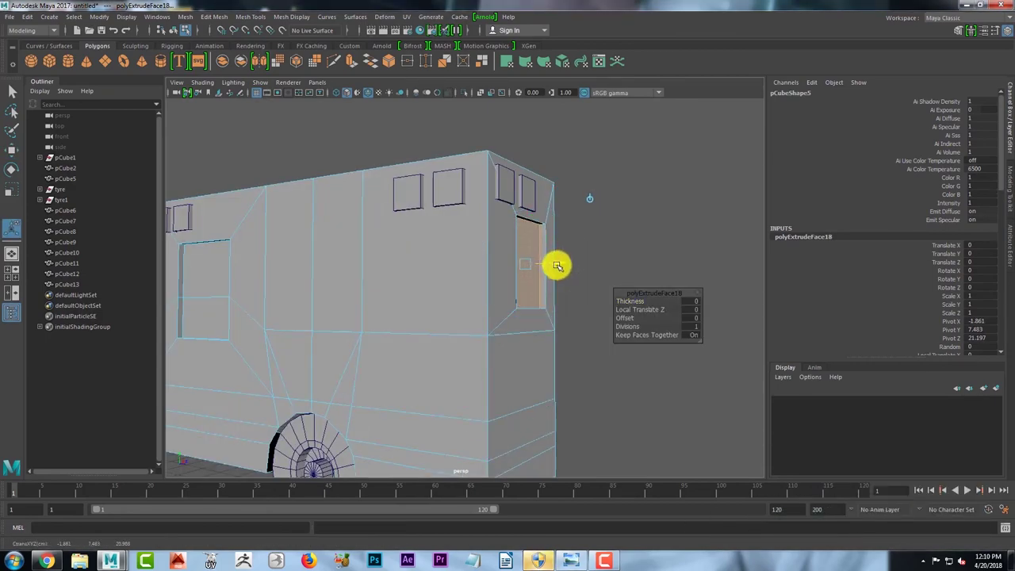
left_click(612, 247)
mouse_move(611, 247)
left_mouse_down("alt")
mouse_move(460, 285)
mouse_move(419, 276)
mouse_move(492, 287)
mouse_move(458, 283)
left_mouse_up("alt")
left_click(442, 215)
scroll(390, 294, "down", 3)
Duplicate a window block, lower it to the bottom rear and stretch it across the width
left_click(462, 378)
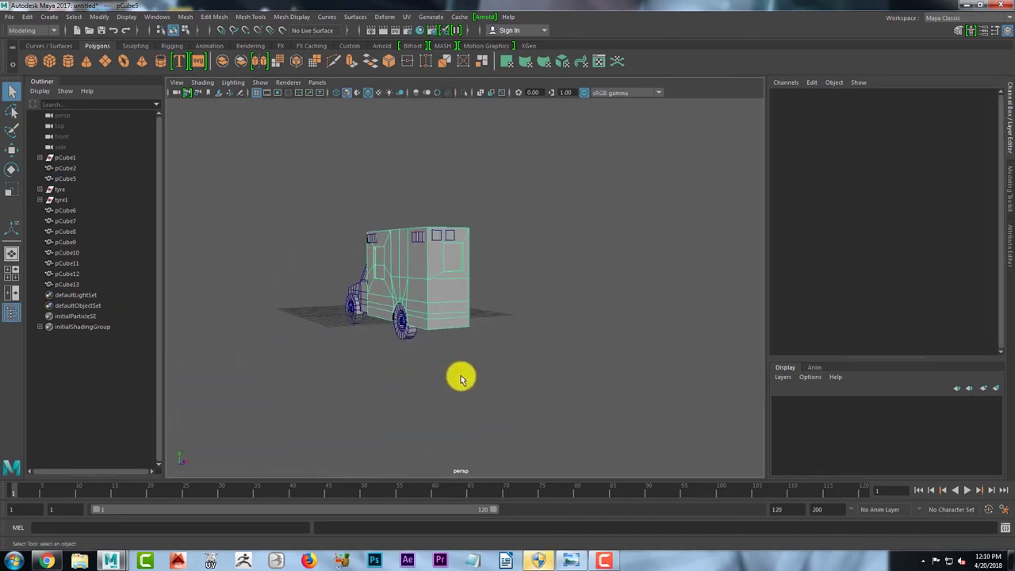
left_click_drag(463, 378, 447, 272, "alt")
left_click(431, 222)
key("ctrl+d")
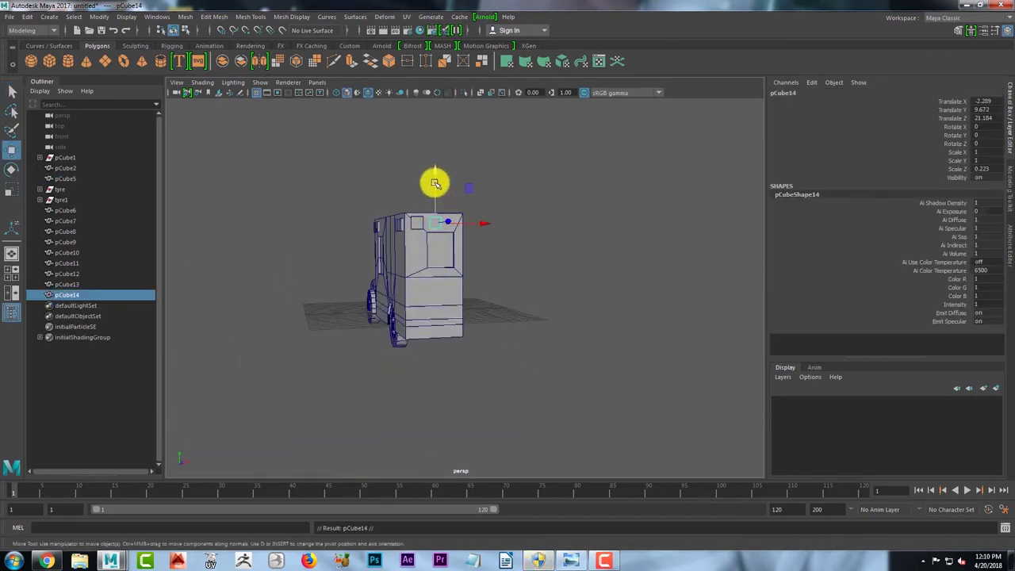
left_click_drag(435, 183, 428, 293)
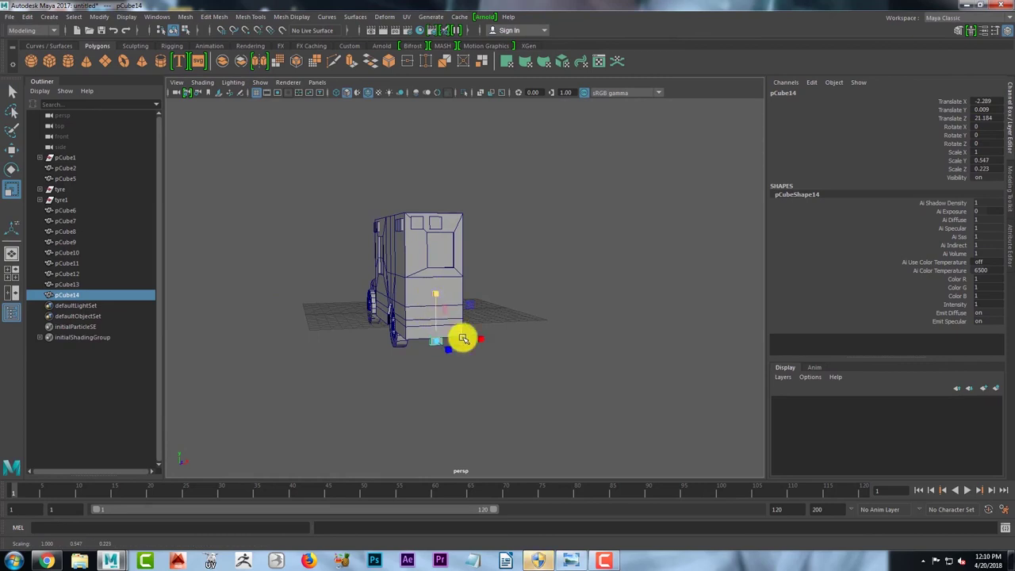
mouse_move(463, 339)
left_mouse_down()
mouse_move(550, 357)
mouse_move(474, 279)
left_mouse_up()
scroll(462, 368, "up", 3)
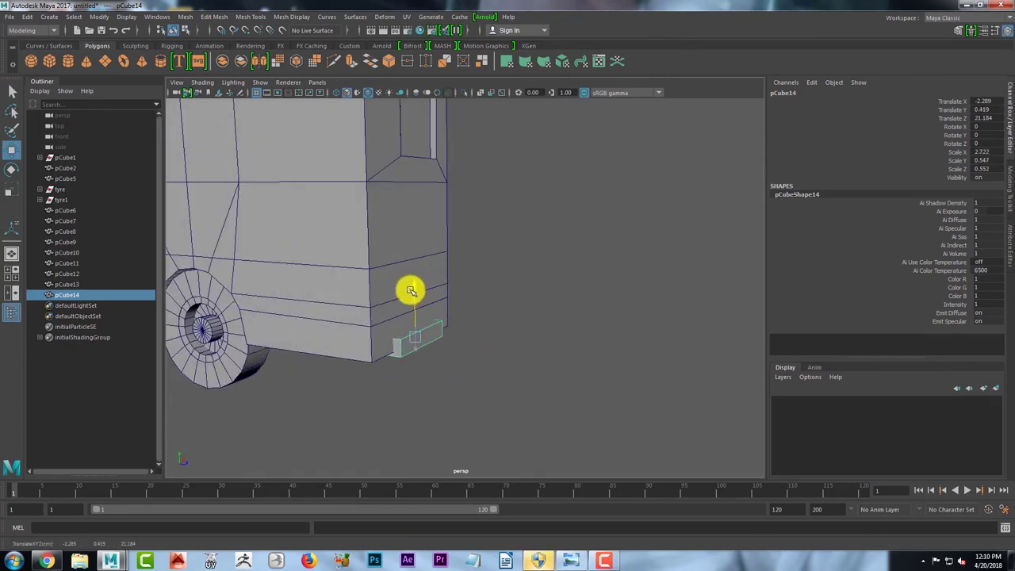
Select the bumper's corner vertex to fit it against the truck's back
mouse_move(408, 287)
left_mouse_down("alt")
mouse_move(376, 351)
mouse_move(330, 340)
left_mouse_up("alt")
key("F9")
left_click(375, 297)
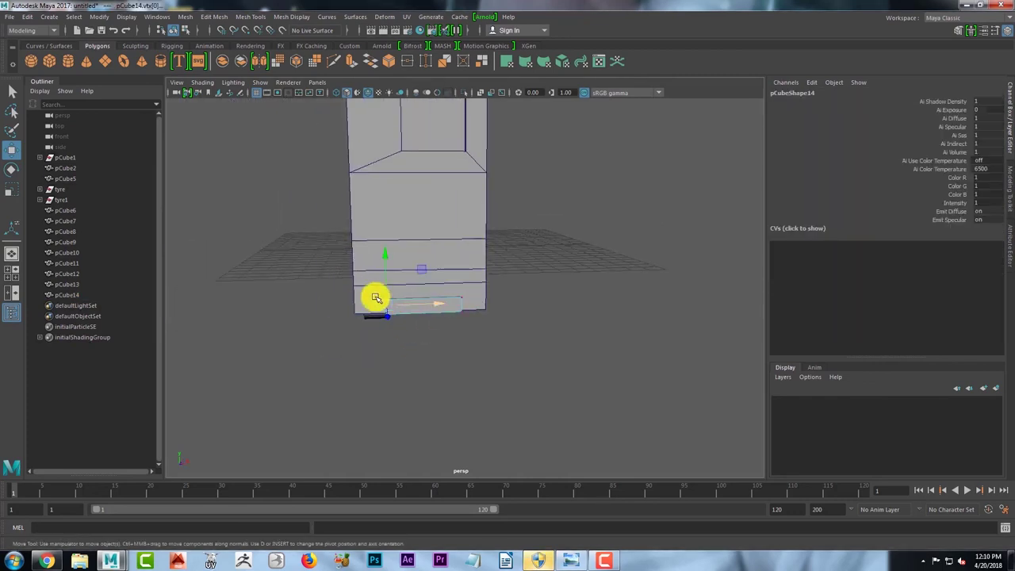
mouse_move(409, 309)
left_mouse_down("alt")
mouse_move(401, 335)
mouse_move(401, 322)
mouse_move(307, 345)
left_mouse_up("alt")
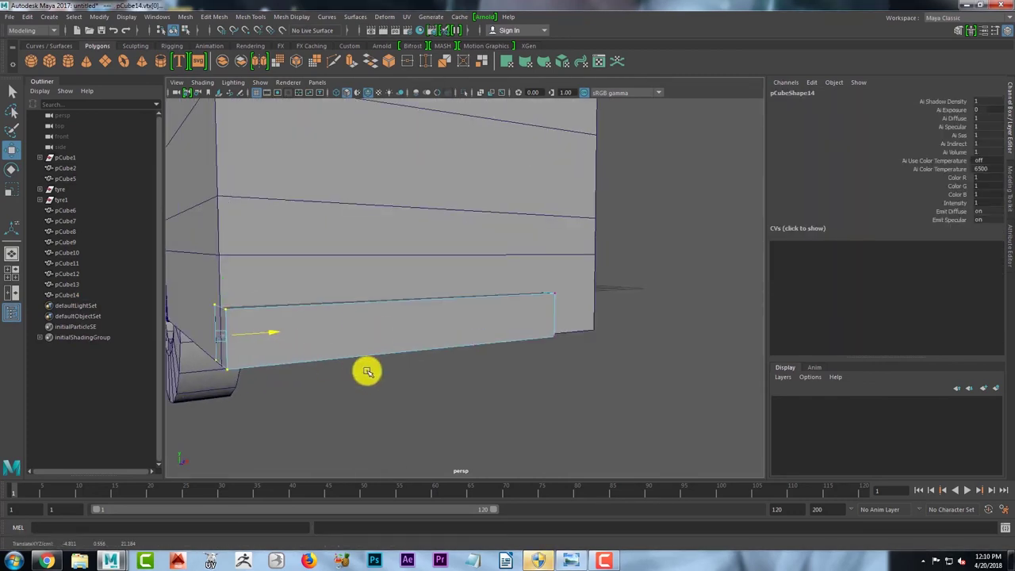
mouse_move(367, 372)
left_mouse_down("alt")
mouse_move(459, 403)
mouse_move(457, 380)
mouse_move(562, 394)
mouse_move(559, 365)
left_mouse_up("alt")
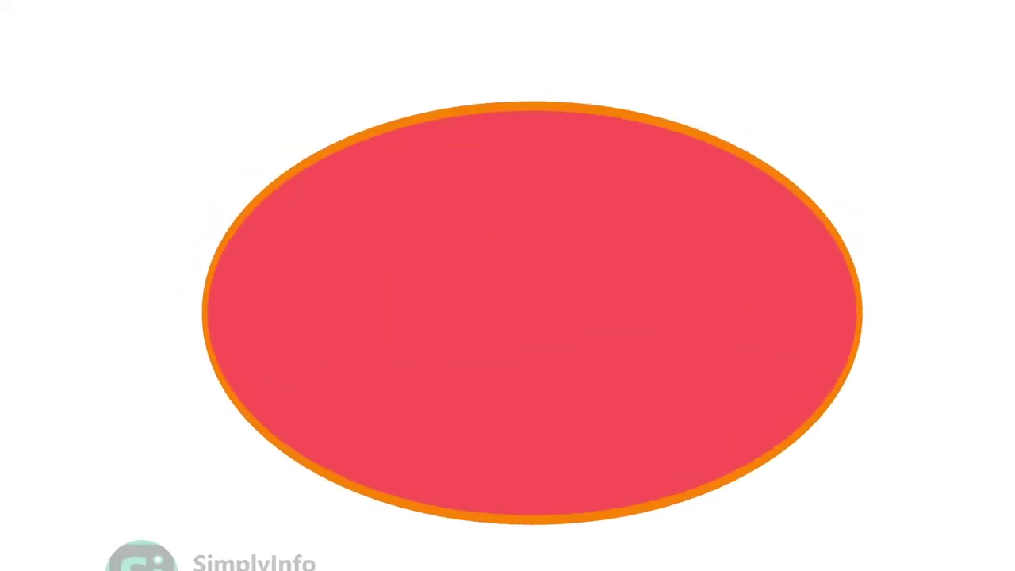